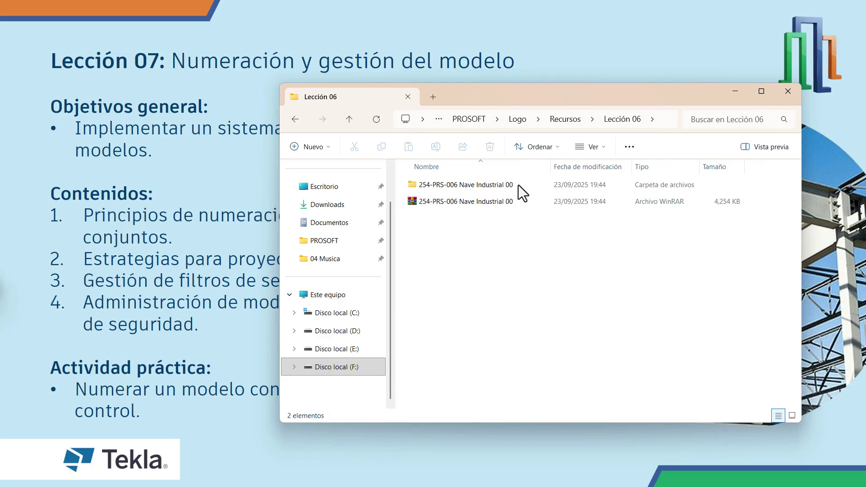
- Go to the Lección 07 resources folder and extract the "254-PRS-006 Nave Industrial 01" archive there
click(593, 118)
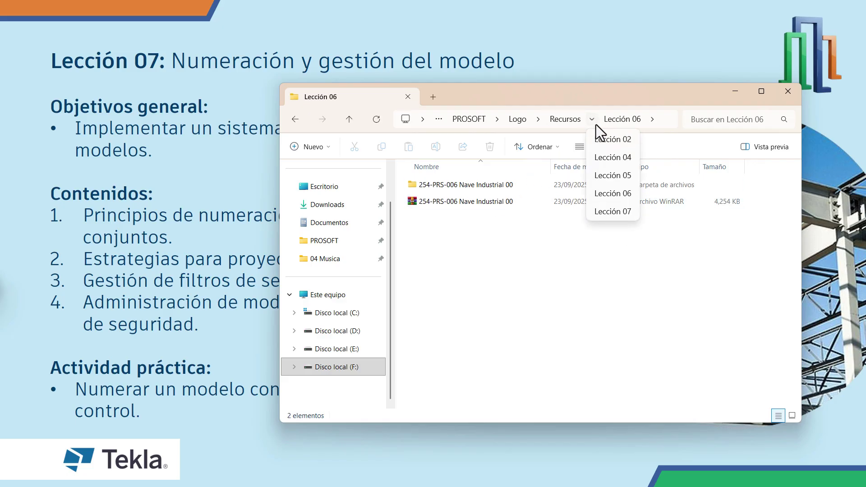
click(614, 212)
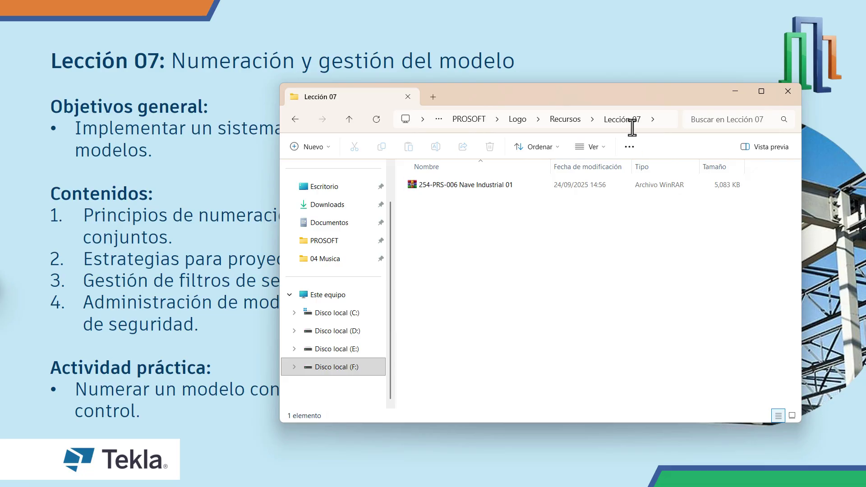
right_click(488, 184)
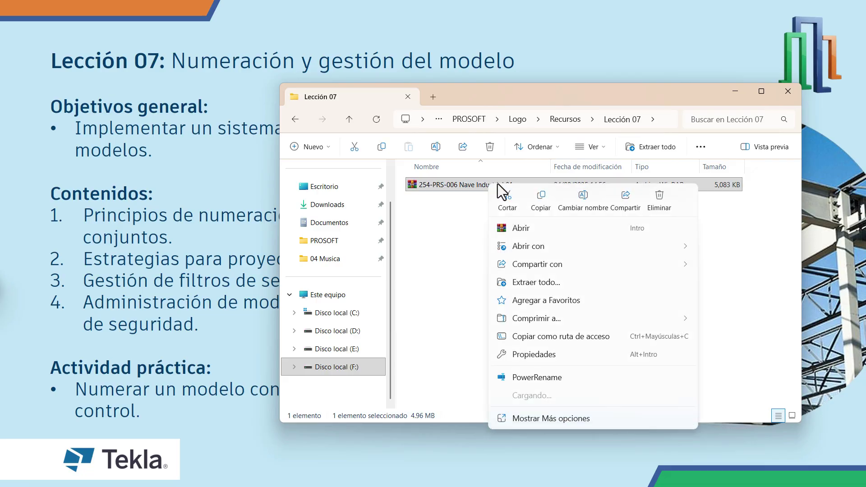
mouse_move(543, 398)
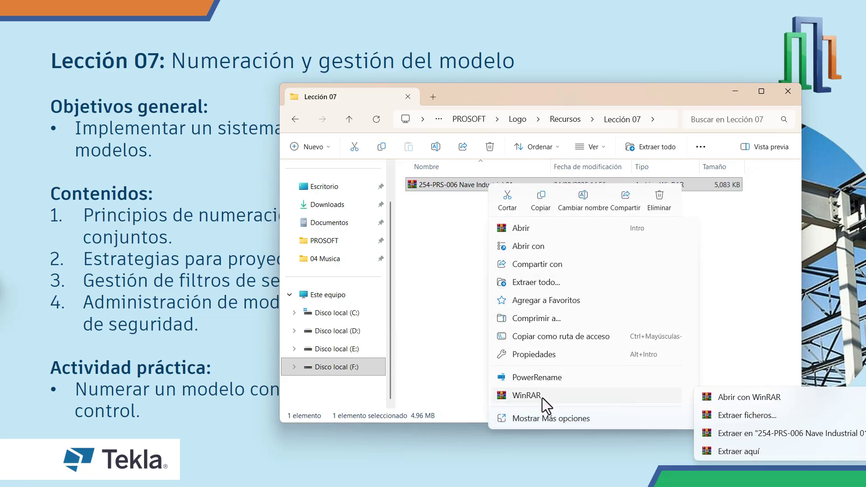
click(729, 450)
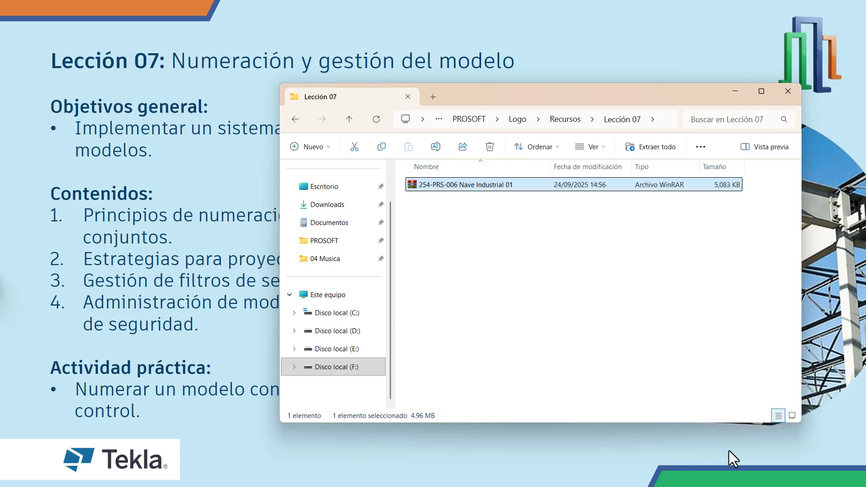
click(588, 320)
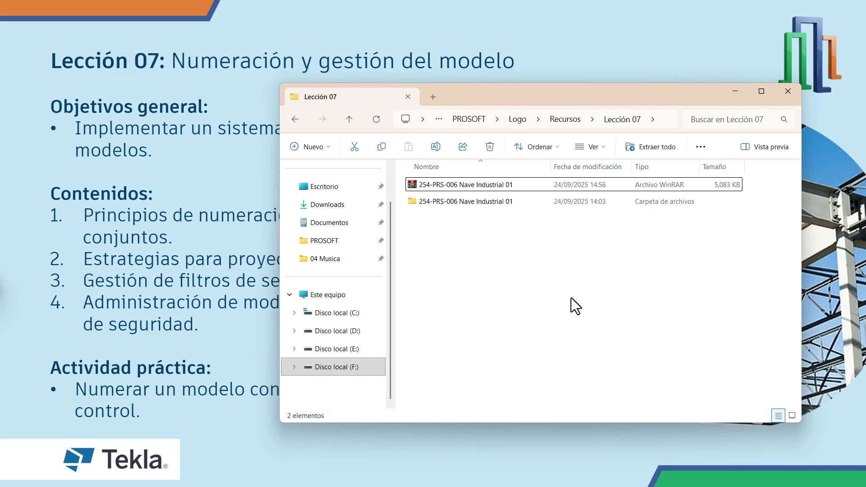
- Examine the contents of the extracted "254-PRS-006 Nave Industrial 01" folder and return to Lección 07
double_click(462, 204)
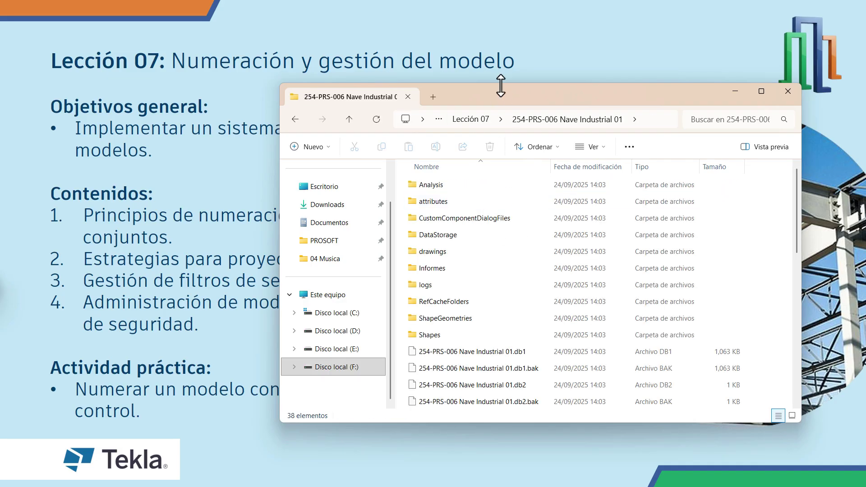
drag(500, 86, 496, 1)
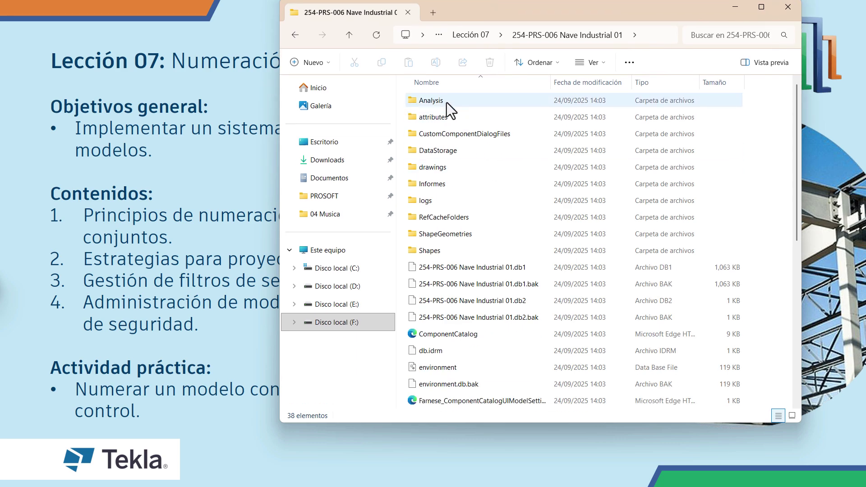
scroll(444, 108, down, 5)
scroll(493, 311, up, 5)
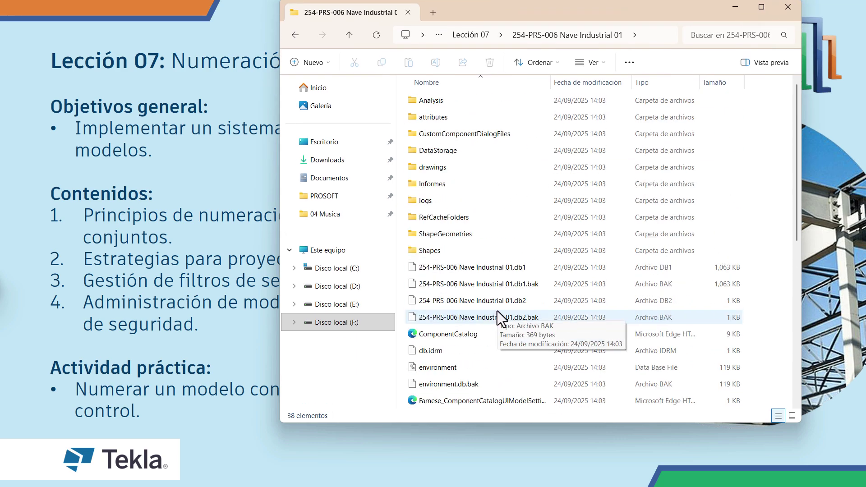
click(353, 36)
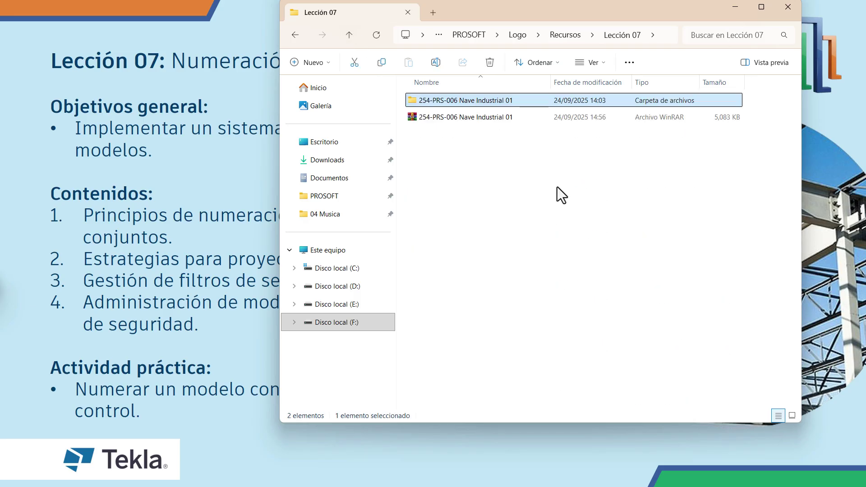
- Copy the extracted "254-PRS-006 Nave Industrial 01" folder to the clipboard
click(476, 139)
click(464, 112)
click(453, 101)
right_click(469, 105)
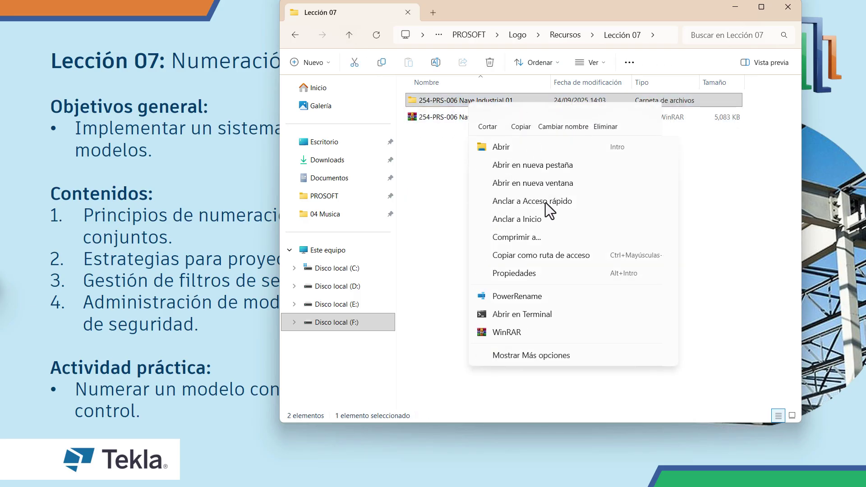
click(444, 174)
click(438, 96)
right_click(437, 96)
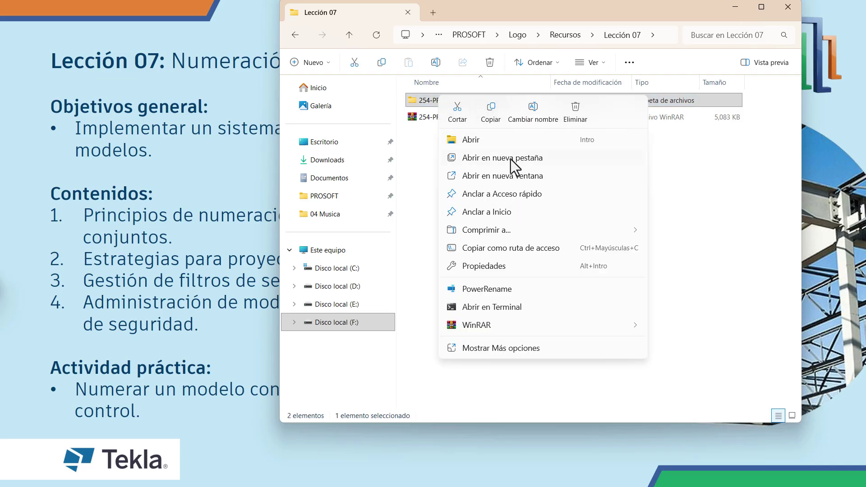
click(491, 111)
click(579, 243)
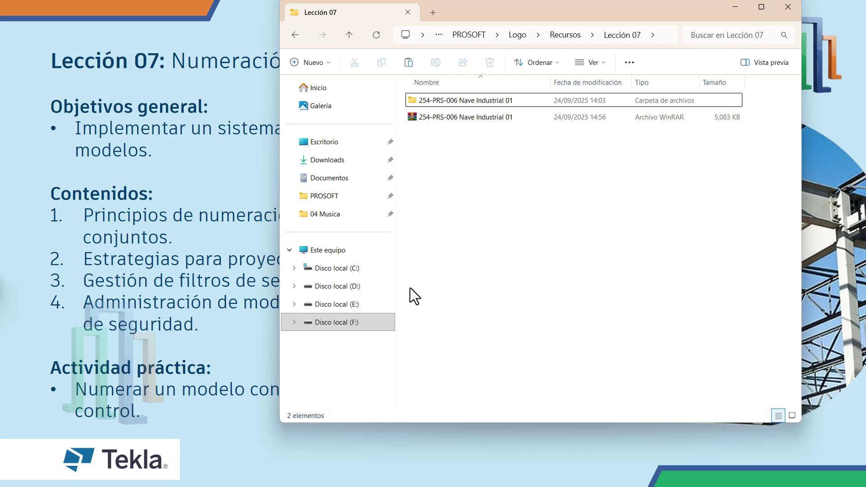
- Check the TeklaStructuresProjects folder on drive C: for the project folder, without pasting anything, and close the file window
click(338, 270)
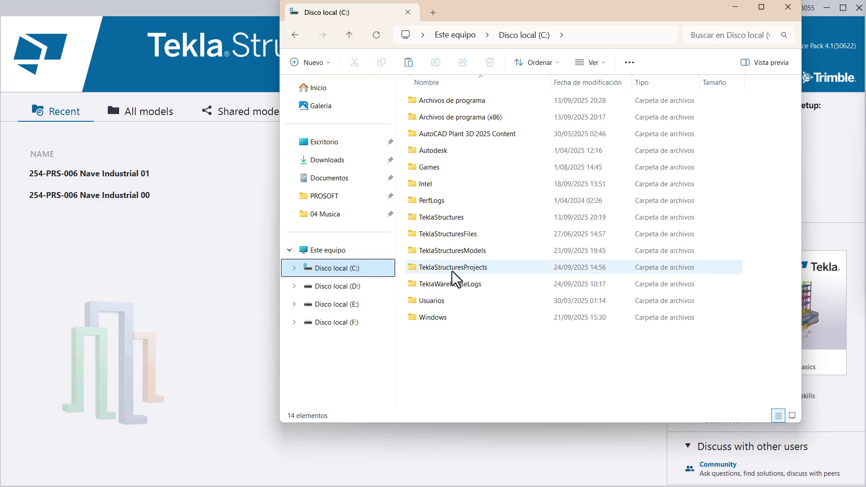
click(463, 254)
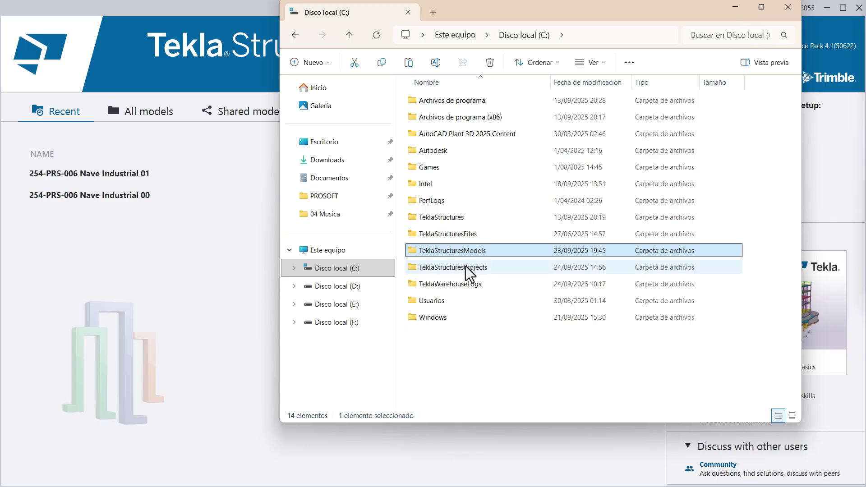
click(467, 266)
click(469, 235)
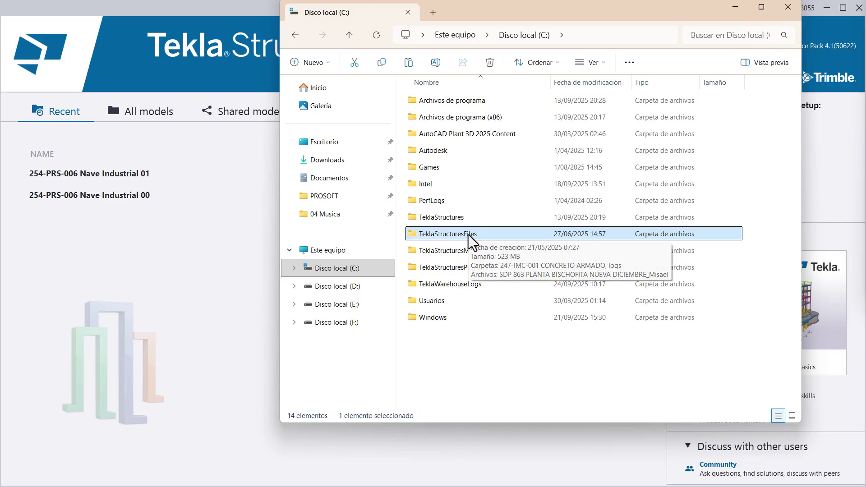
double_click(458, 270)
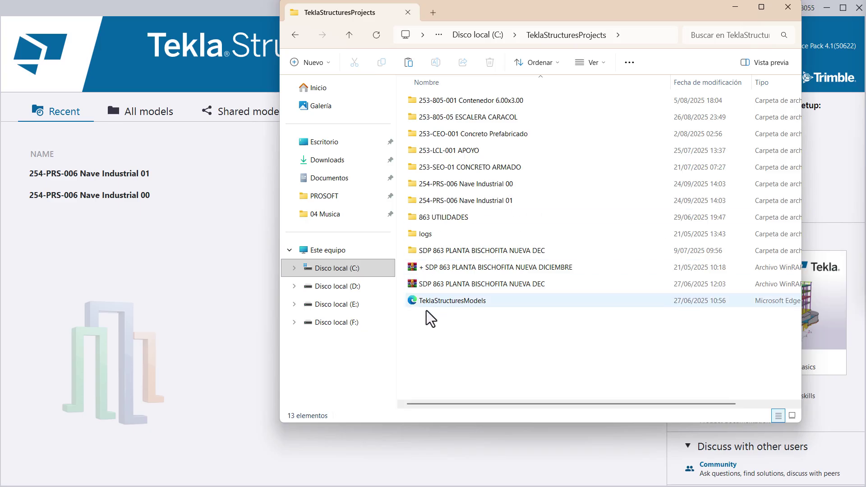
right_click(470, 349)
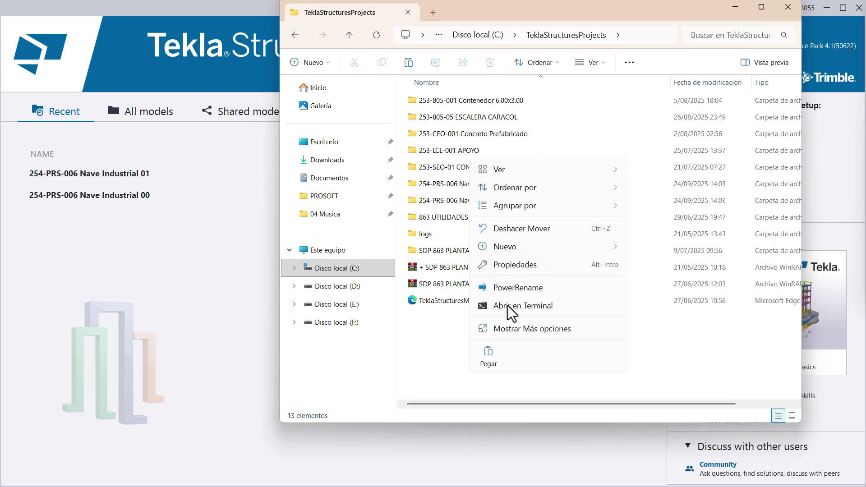
click(442, 355)
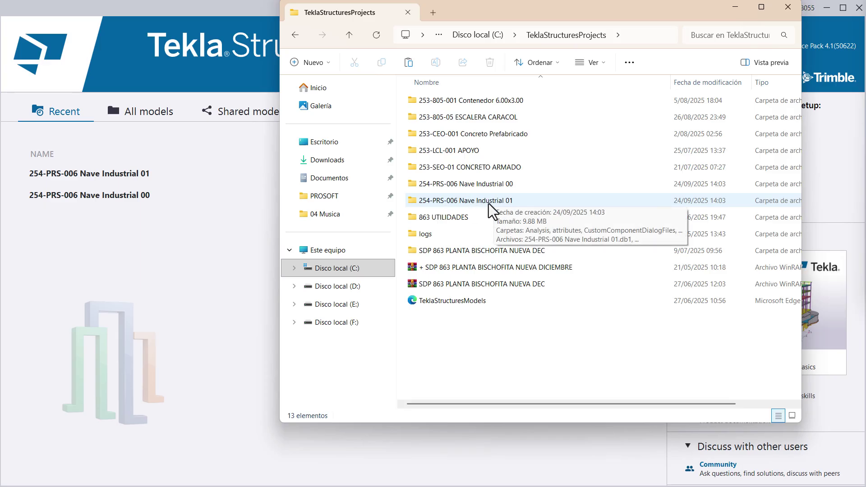
click(785, 7)
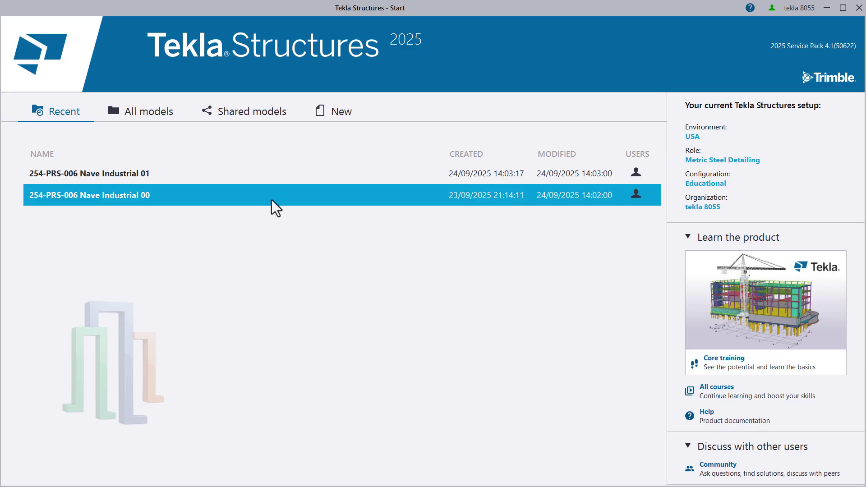
- Open the recent model "254-PRS-006 Nave Industrial 01"
click(47, 181)
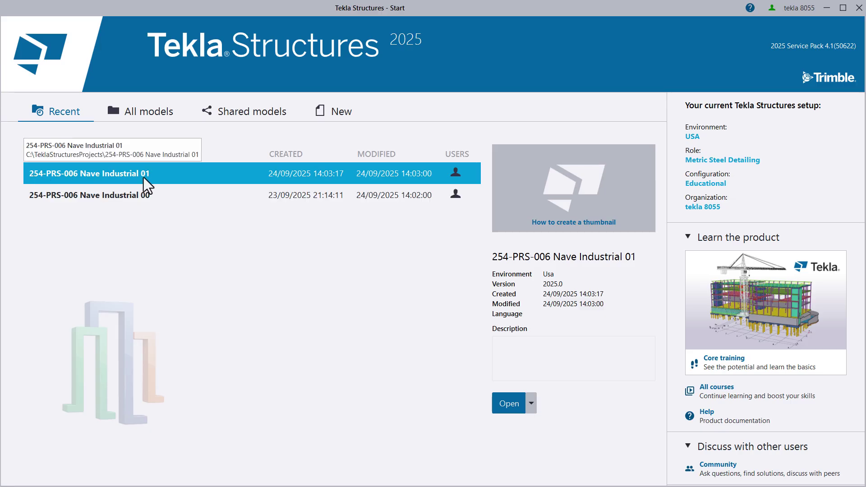
click(156, 201)
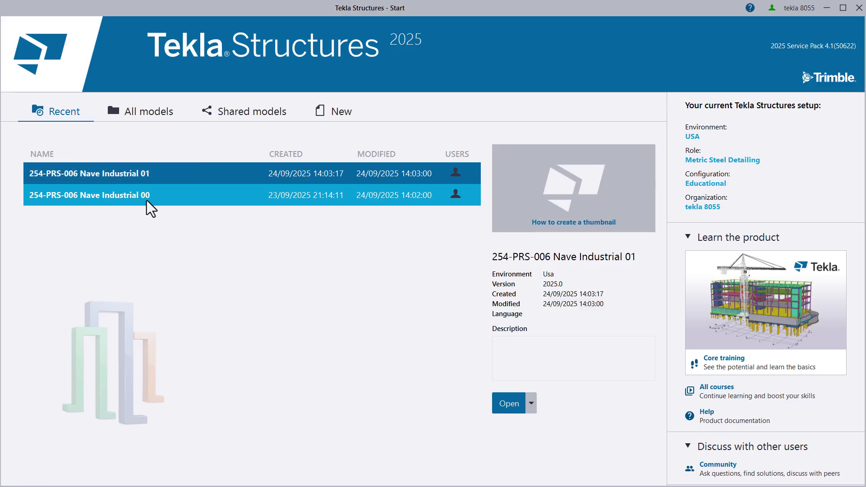
click(148, 180)
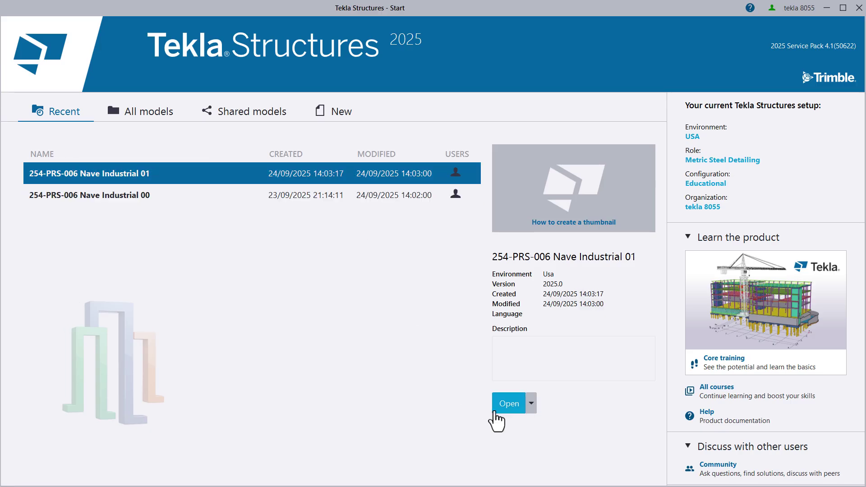
click(508, 403)
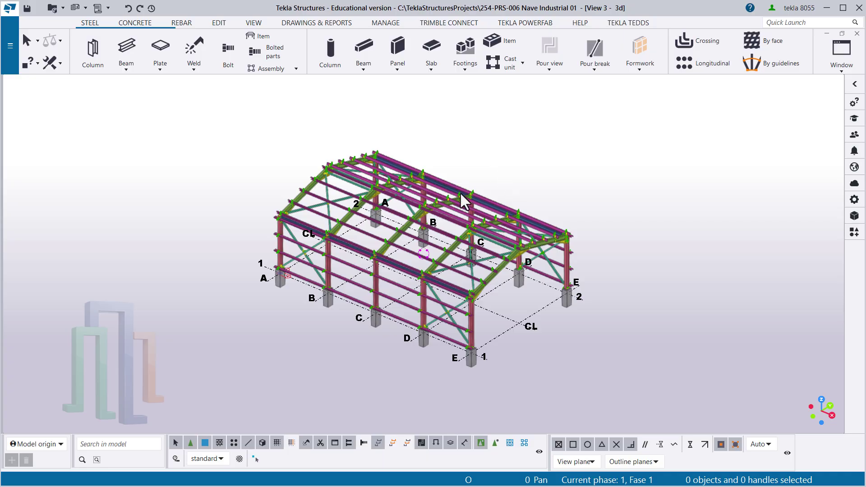
- Select the steel column at grid intersection E-1 in the 3D view and show its properties
scroll(459, 192, up, 3)
double_click(476, 144)
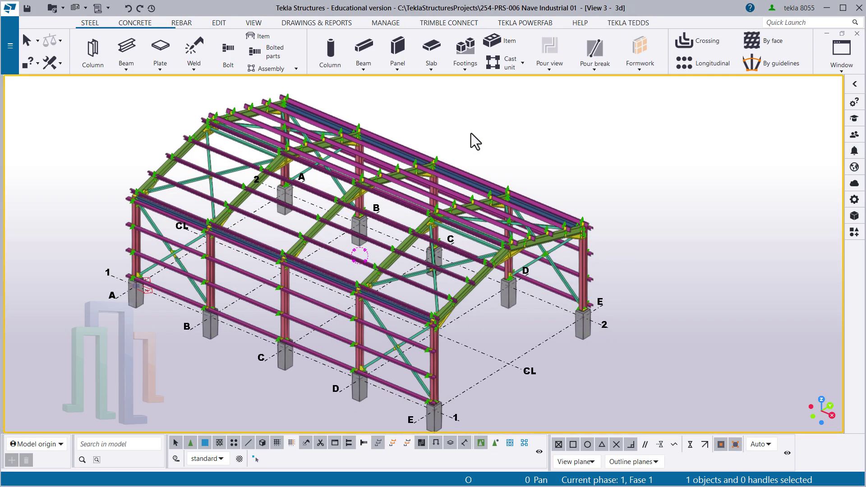
middle_drag(517, 173, 519, 142)
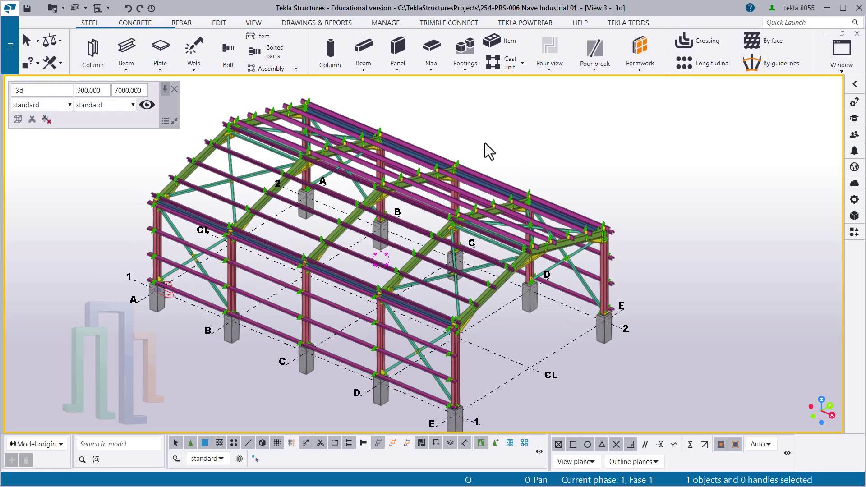
middle_drag(495, 142, 537, 126)
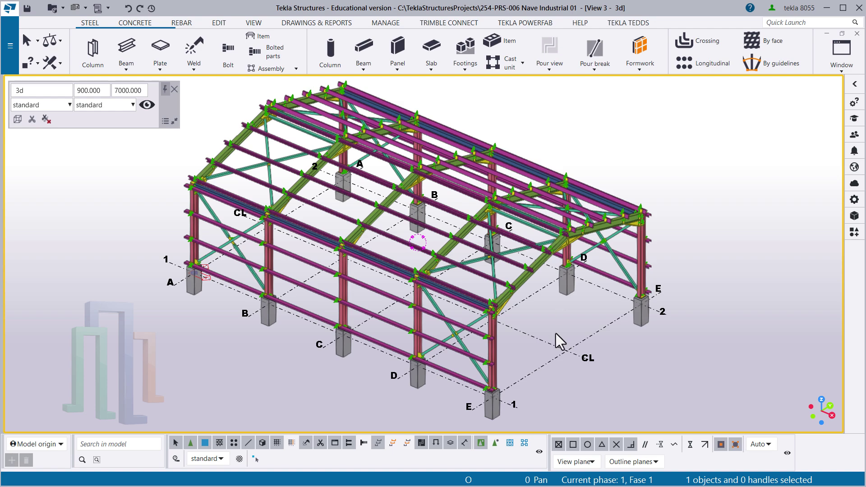
scroll(503, 363, up, 3)
scroll(502, 363, up, 5)
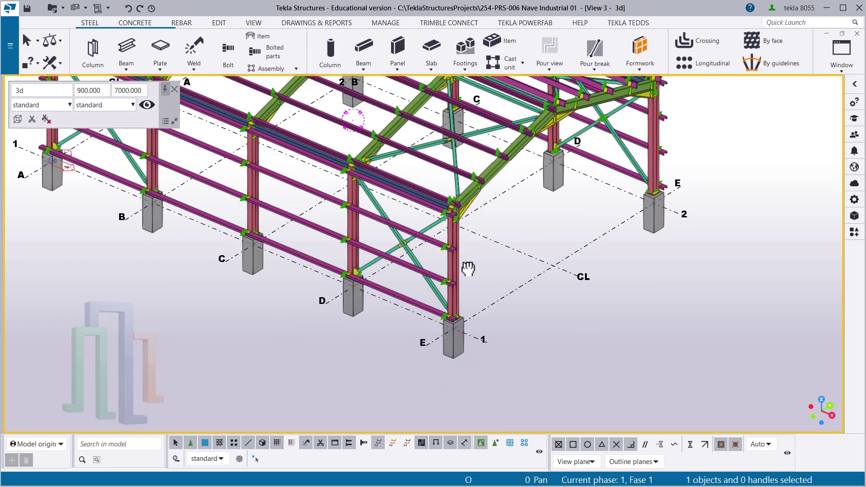
click(442, 254)
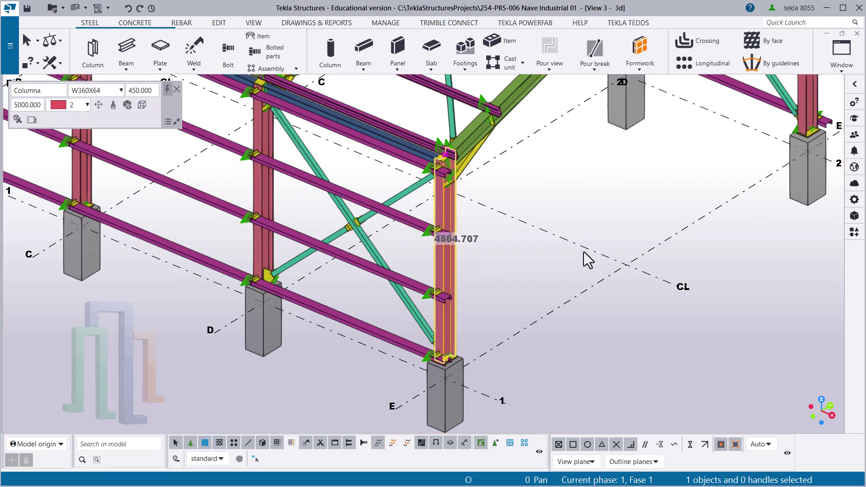
click(853, 204)
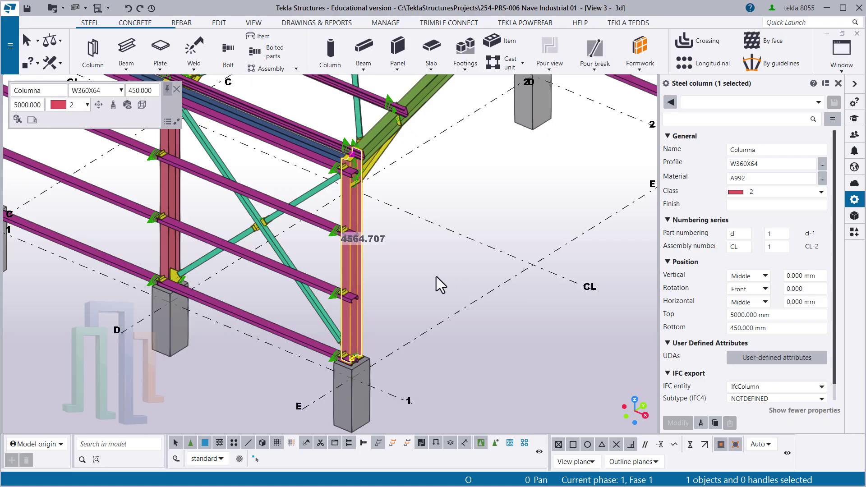
- Reselect the column at grid E-1, examine its assembly numbering prefix, and clear the selection
click(406, 271)
scroll(361, 259, up, 2)
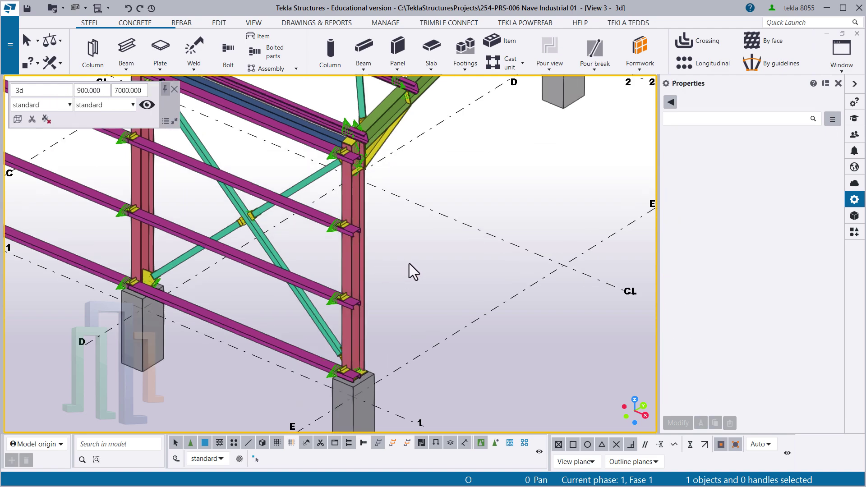
click(349, 260)
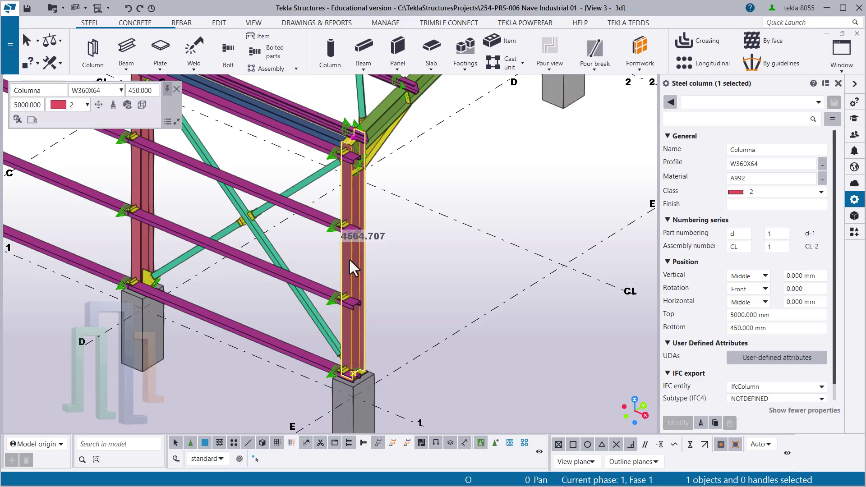
click(734, 248)
double_click(735, 247)
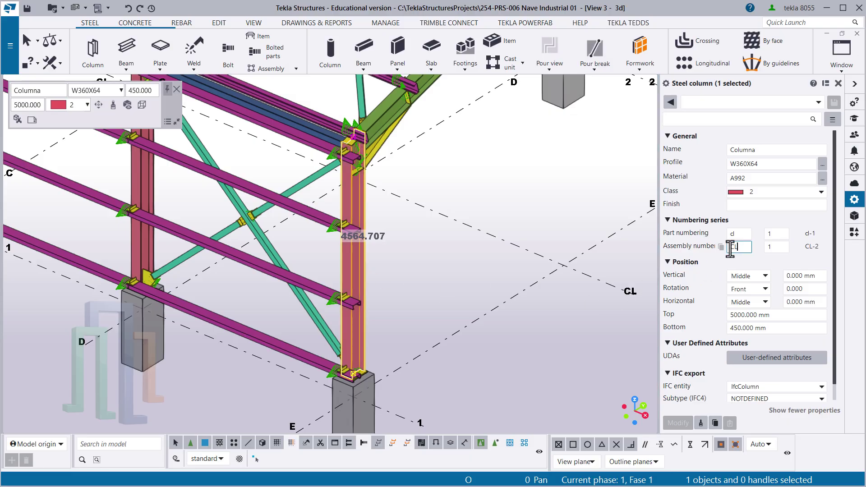
click(409, 275)
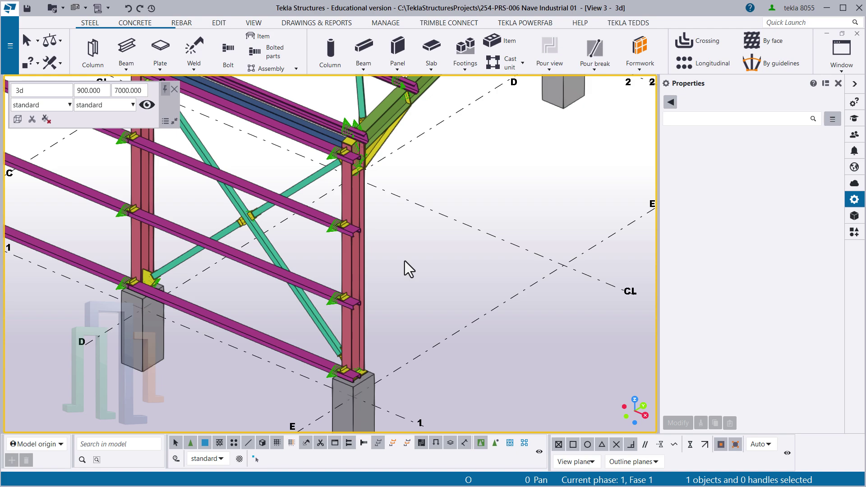
- Switch selection to whole assemblies and select the column assembly at grid E-1 to show its assembly properties
click(509, 444)
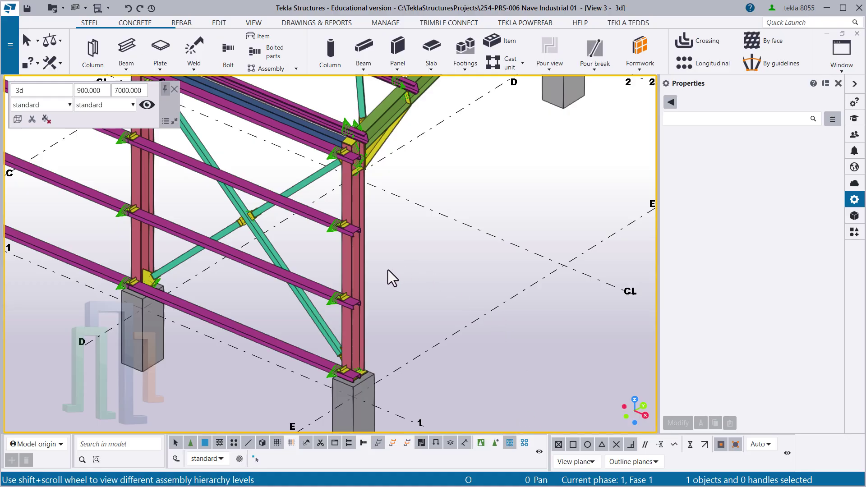
scroll(373, 283, up, 2)
middle_drag(390, 285, 389, 294)
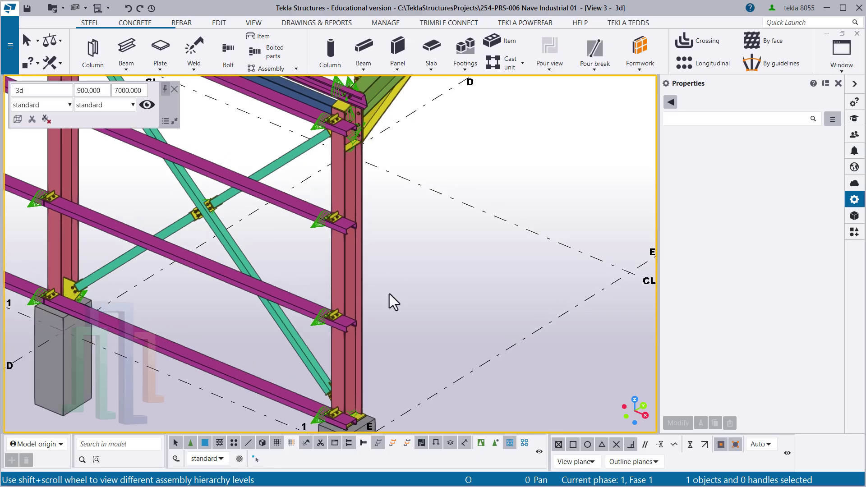
click(352, 278)
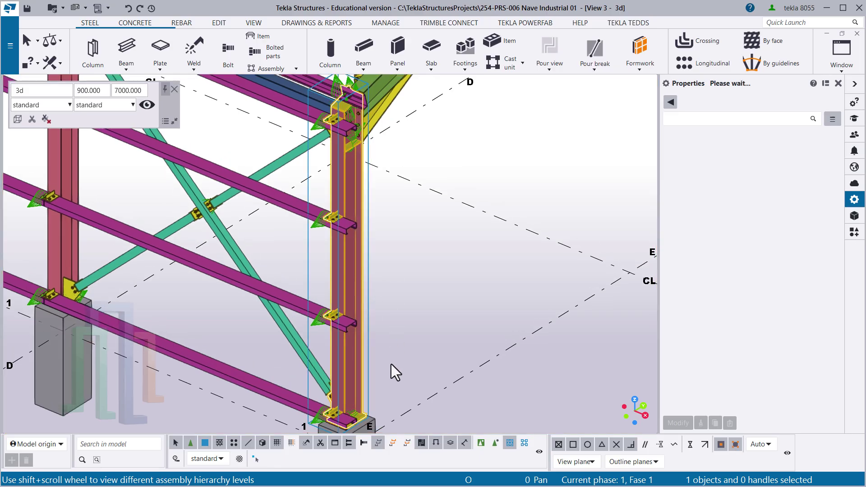
middle_drag(391, 364, 418, 286)
scroll(367, 340, up, 4)
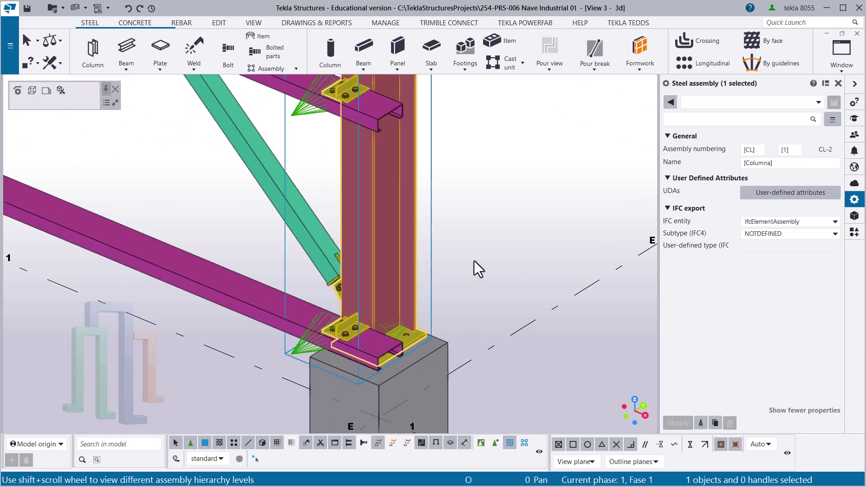
click(491, 263)
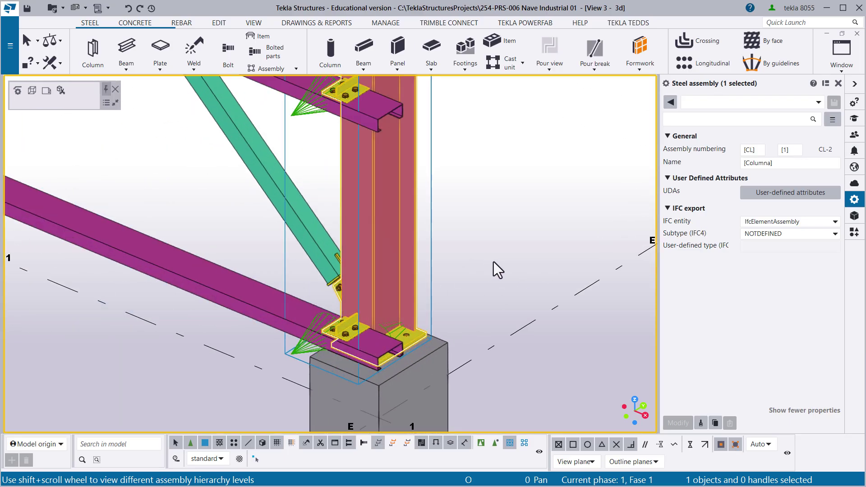
click(407, 231)
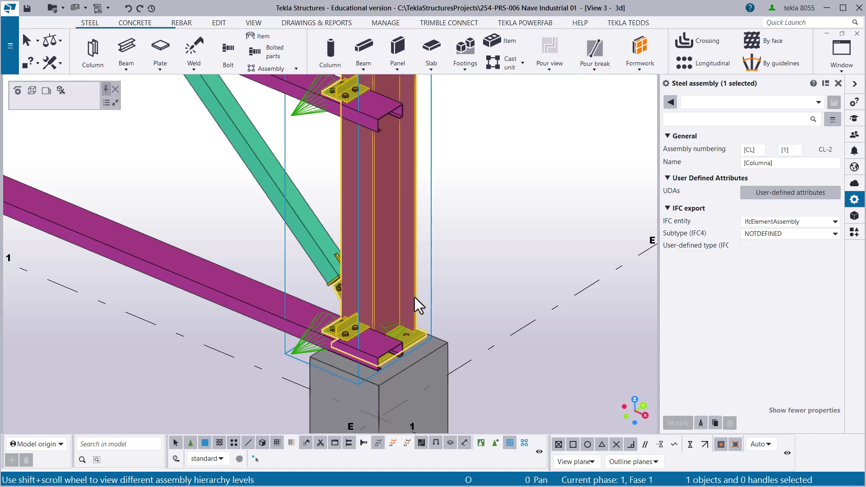
- Examine which plates and brackets belong to the selected column assembly along its full height, and clear the selection
scroll(405, 294, down, 2)
middle_drag(475, 95, 453, 312)
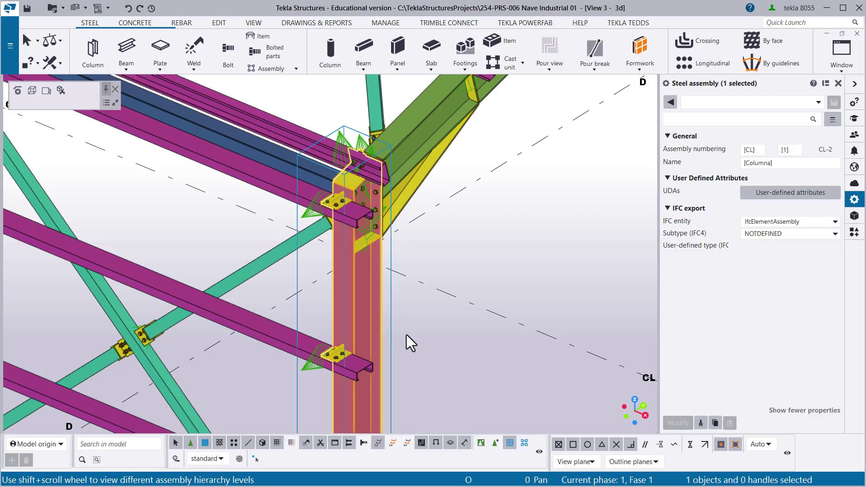
middle_drag(407, 335, 312, 289)
scroll(383, 241, up, 2)
scroll(362, 267, down, 3)
scroll(361, 263, up, 3)
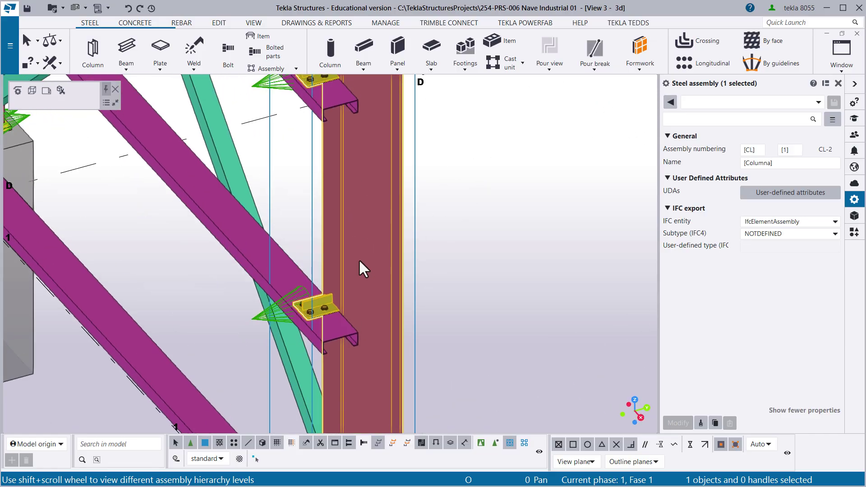
ctrl+middle_drag(359, 261, 316, 202)
scroll(380, 241, up, 3)
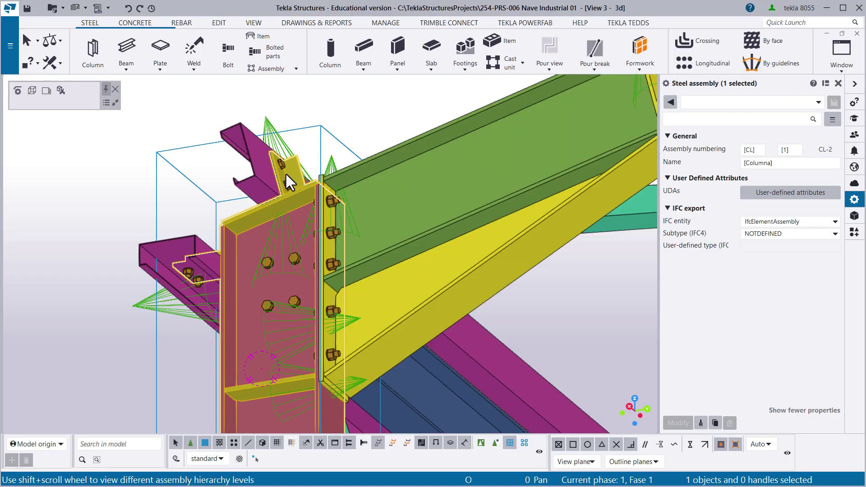
middle_drag(304, 297, 323, 179)
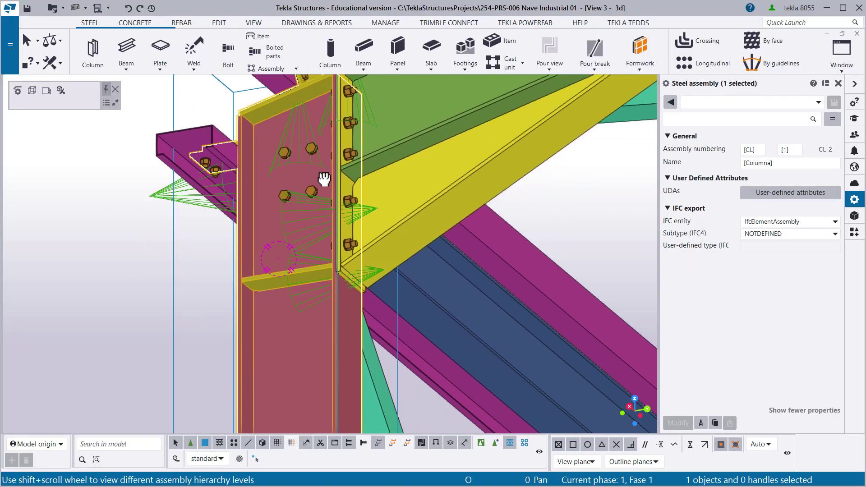
scroll(286, 217, down, 5)
scroll(454, 342, up, 3)
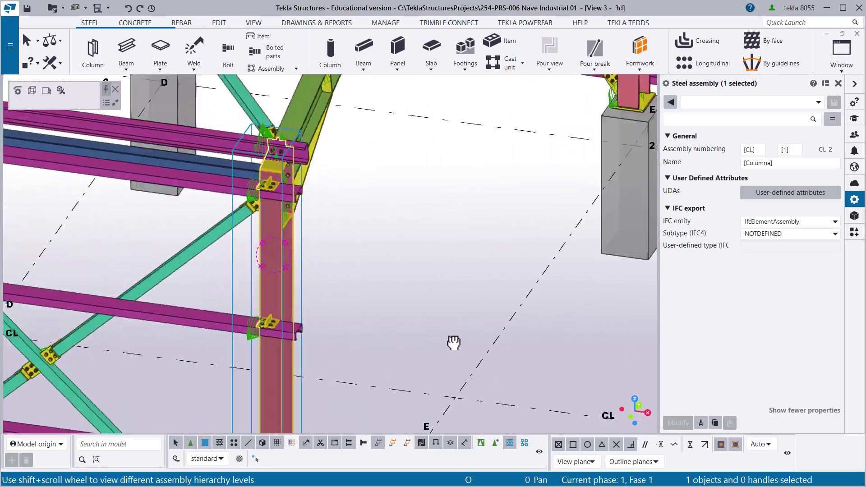
ctrl+middle_drag(454, 343, 426, 259)
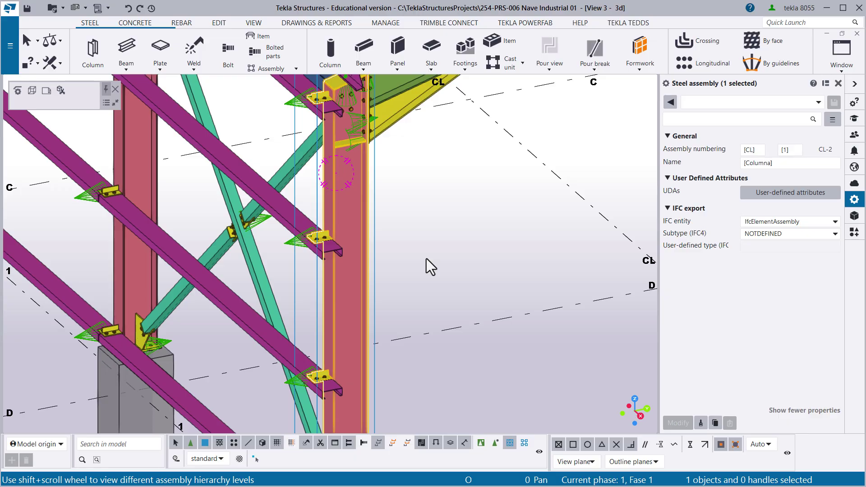
click(426, 259)
- Reselect the column assembly at grid E-1, check its assembly numbering, and clear the selection
middle_drag(426, 259, 405, 246)
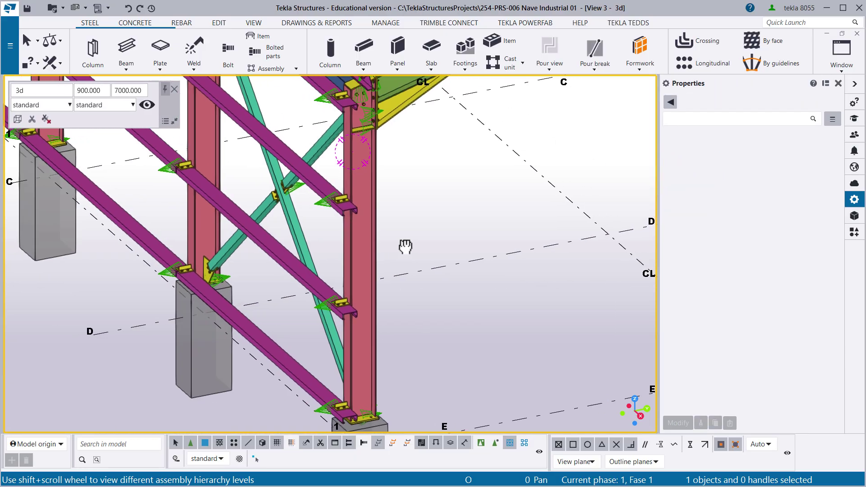
click(375, 226)
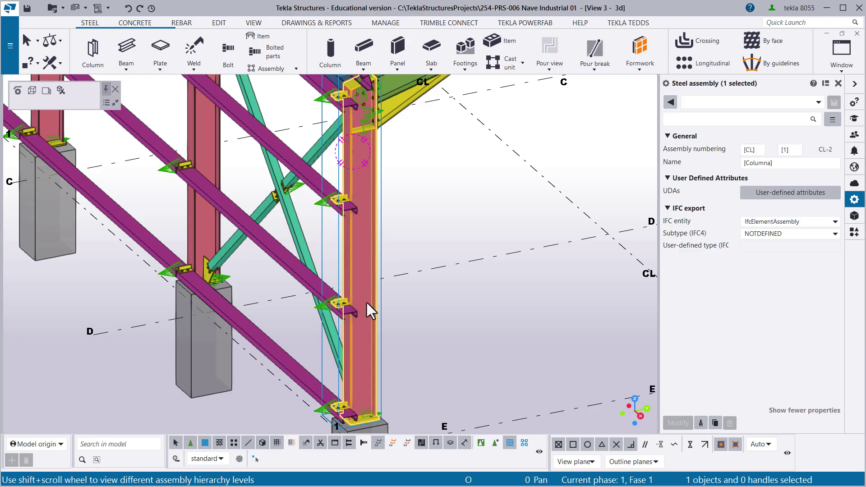
click(391, 219)
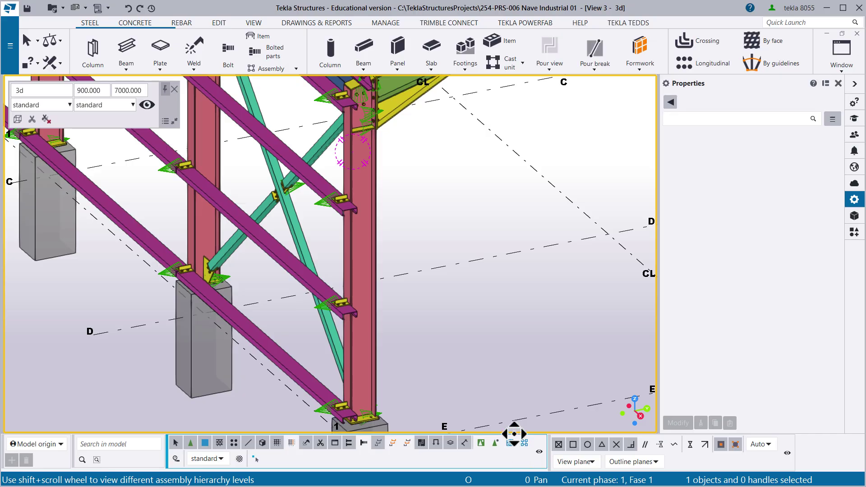
- Select the E-1 column as a single part, examine its part and assembly numbering prefixes, and clear the selection
click(374, 236)
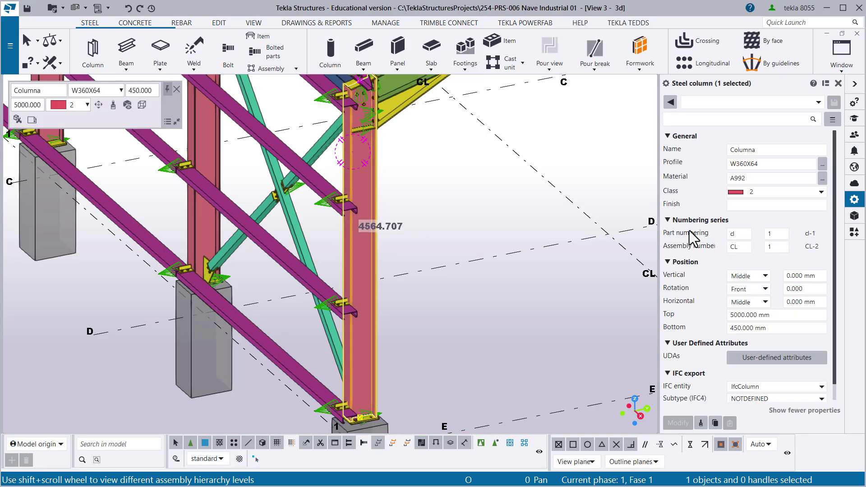
double_click(734, 234)
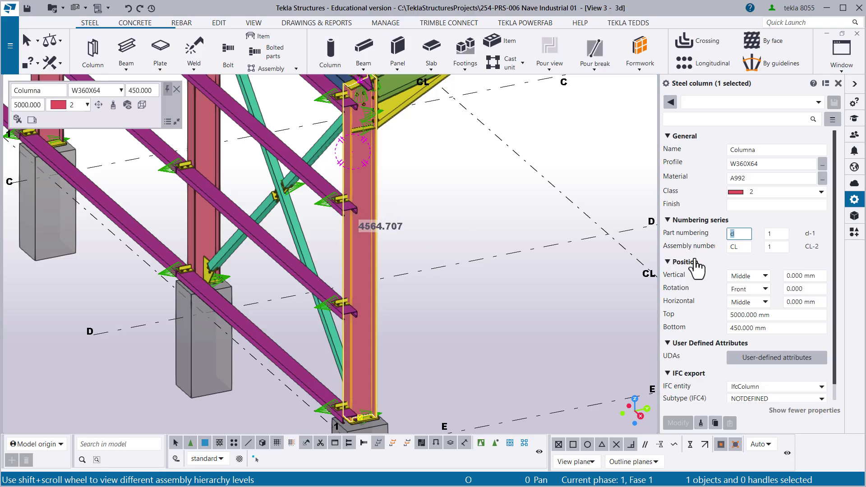
click(731, 246)
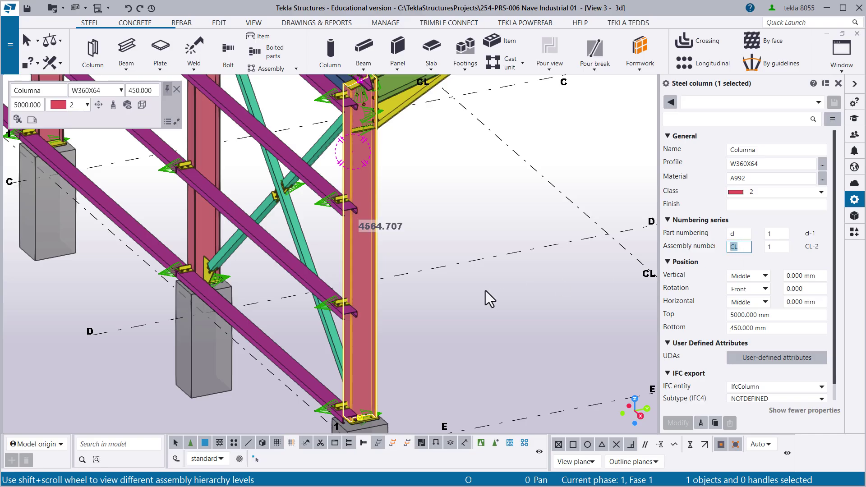
click(456, 228)
- Select the green roof beam running from the E-1 column to the ridge and show its properties
scroll(430, 215, down, 3)
scroll(429, 215, up, 5)
middle_drag(429, 215, 302, 350)
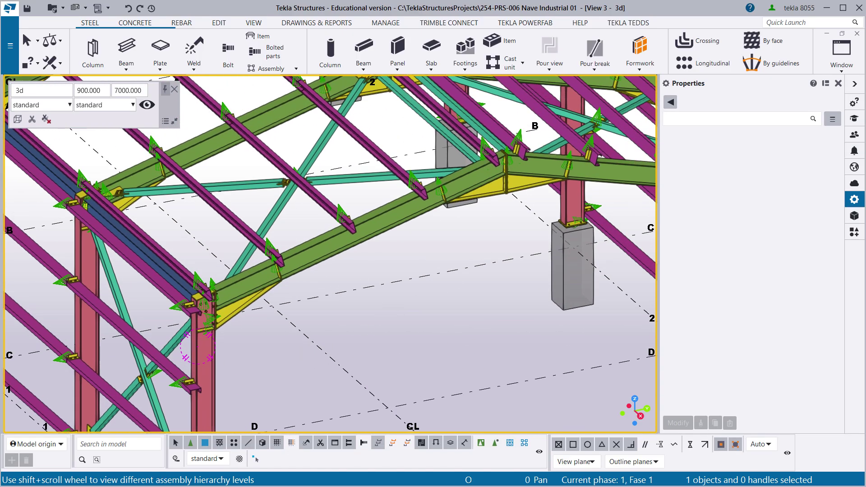
scroll(386, 265, up, 1)
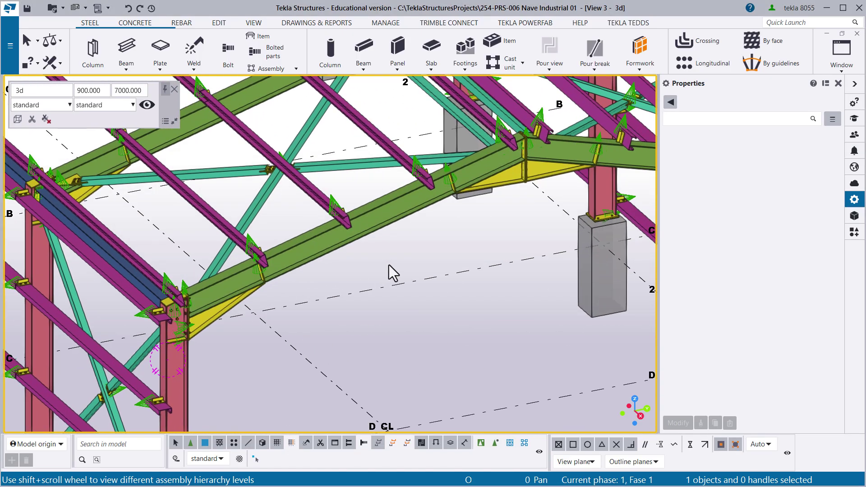
middle_drag(389, 264, 361, 288)
scroll(362, 288, up, 2)
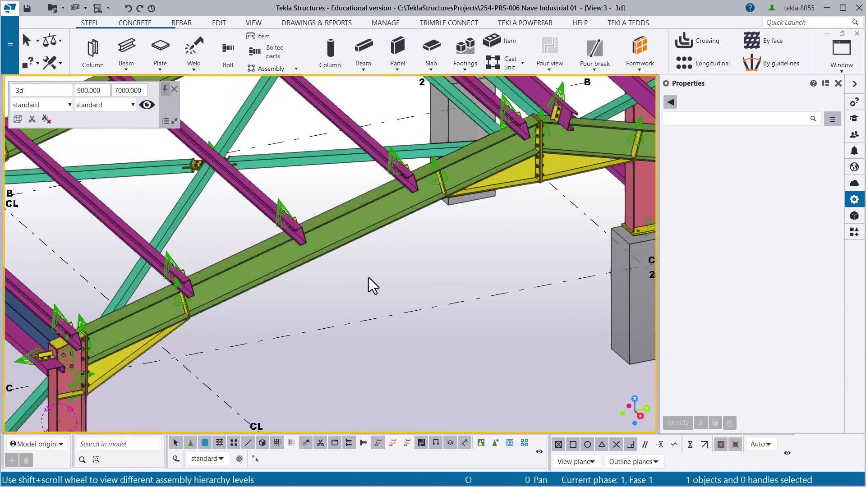
click(352, 257)
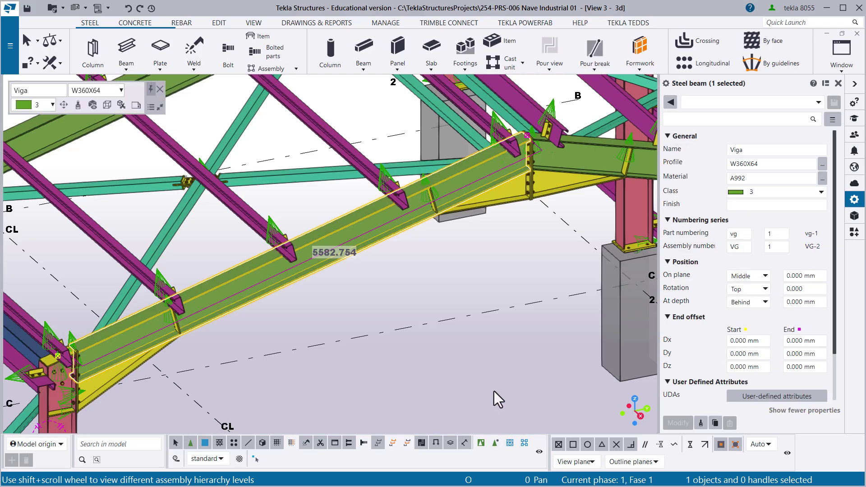
click(483, 380)
click(334, 260)
- Examine the roof beam's part and assembly numbering prefixes and clear the selection
click(738, 235)
double_click(731, 234)
drag(362, 275, 340, 242)
double_click(729, 248)
click(437, 292)
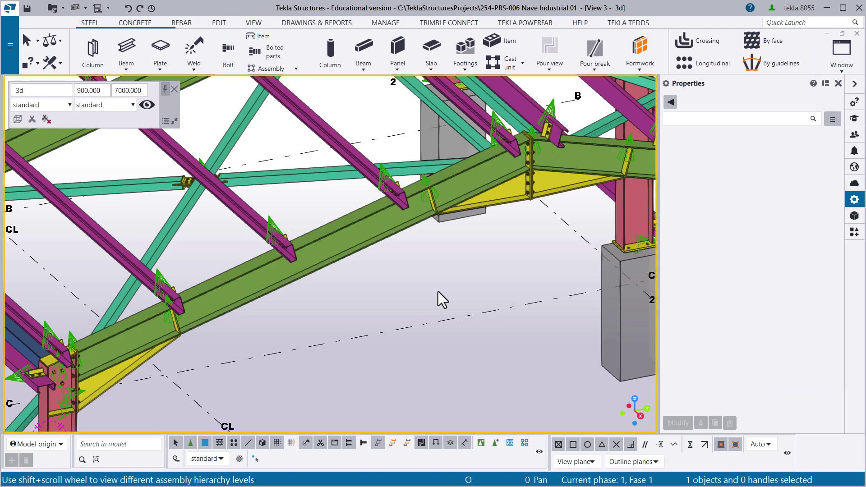
- Select the yellow haunch beam under the roof beam at the E-1 column joint and show its properties
middle_drag(379, 299, 405, 243)
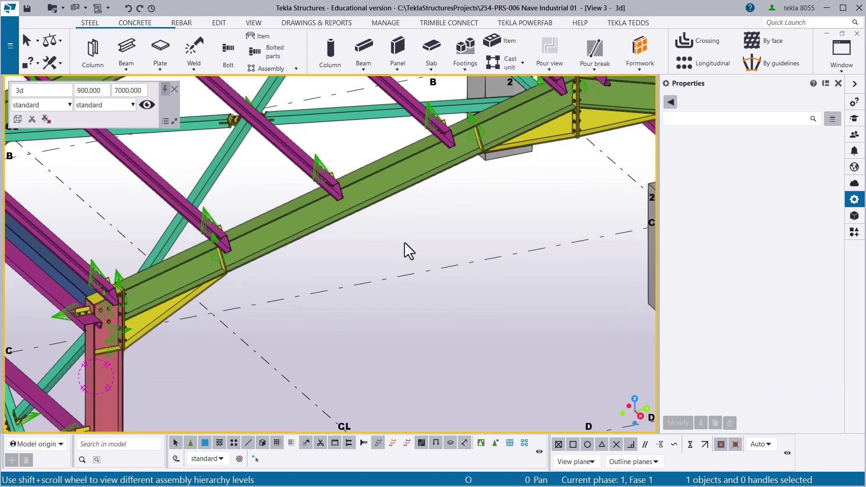
scroll(146, 340, up, 3)
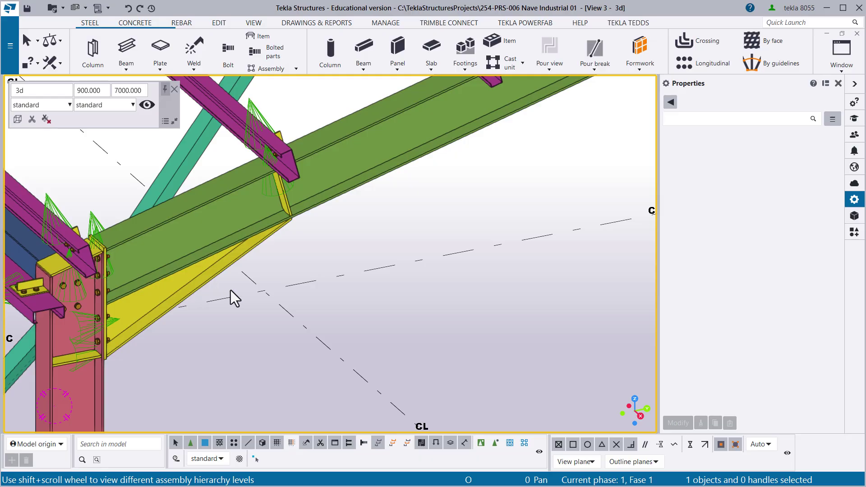
click(495, 443)
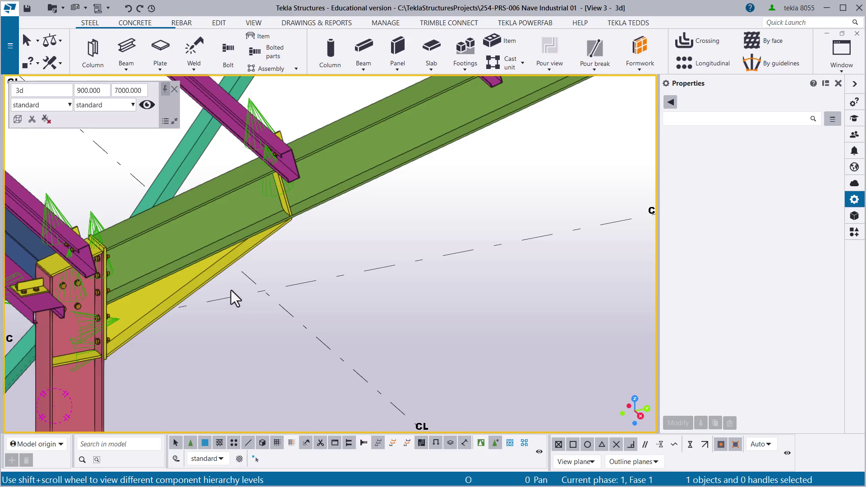
click(202, 281)
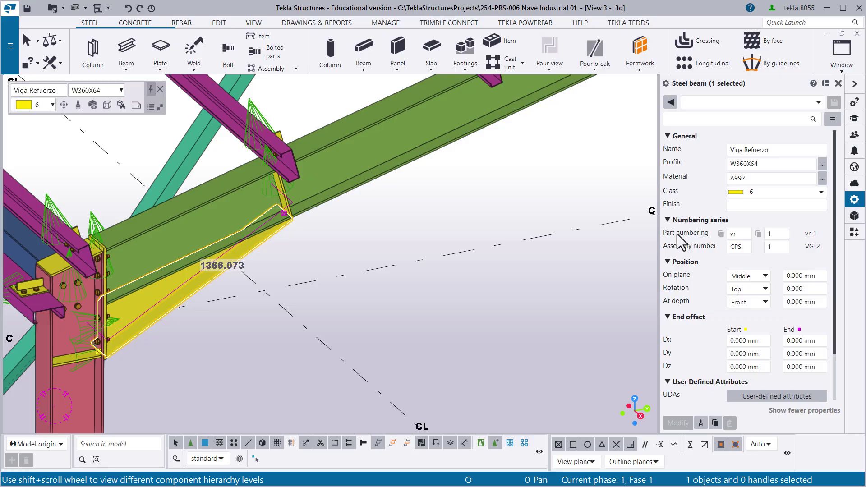
- Examine the haunch beam's part and assembly numbering prefixes and clear the selection
double_click(733, 233)
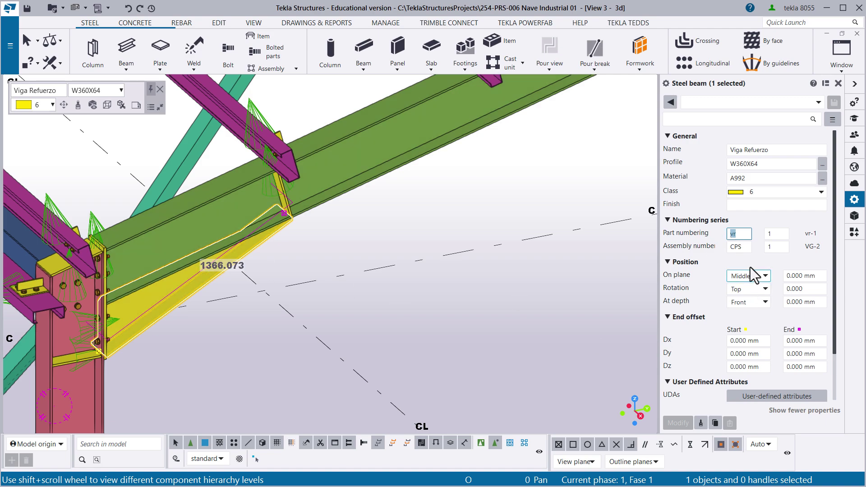
click(731, 246)
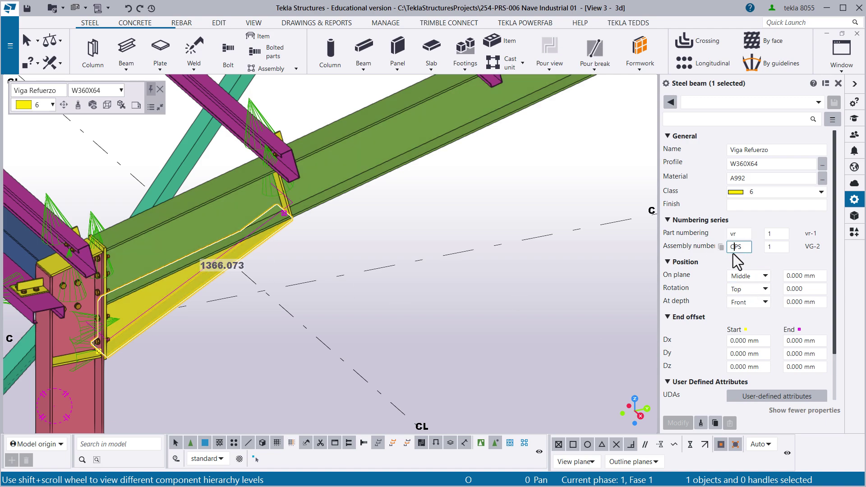
drag(733, 246, 737, 249)
click(743, 248)
double_click(738, 247)
click(248, 329)
- Select the yellow end plate joining the roof beam to the E-1 column and show its properties
scroll(306, 251, up, 5)
scroll(205, 160, up, 5)
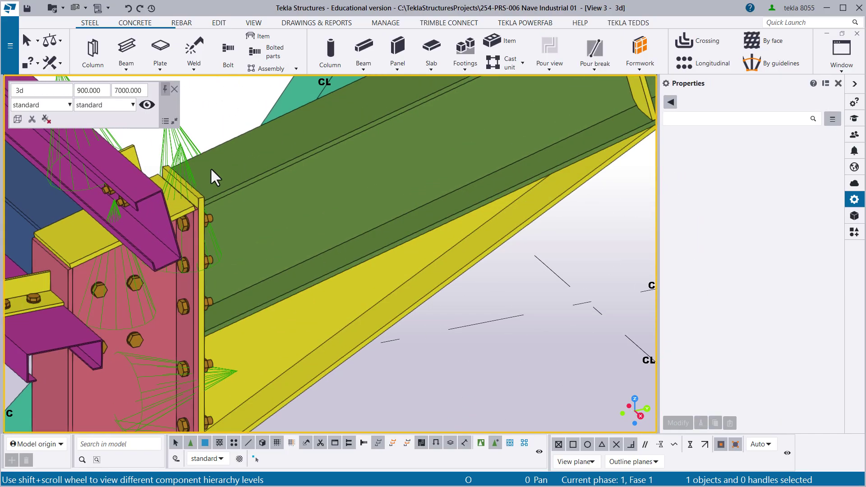
click(197, 207)
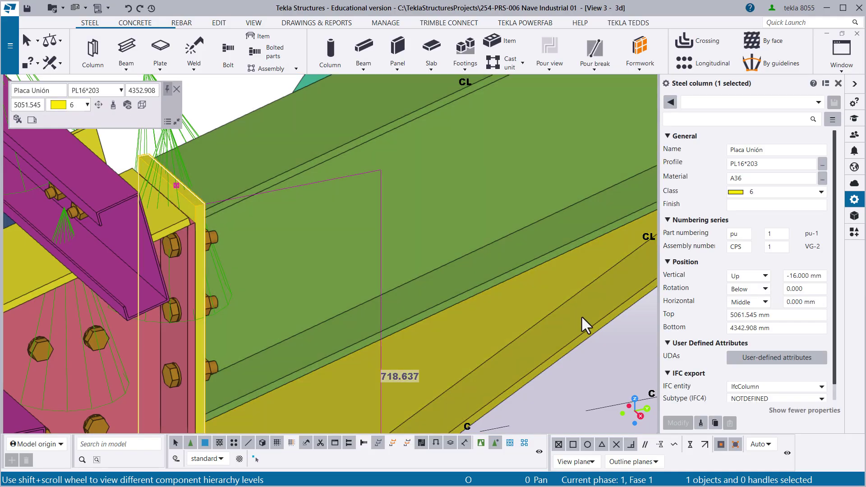
ctrl+middle_drag(581, 315, 303, 219)
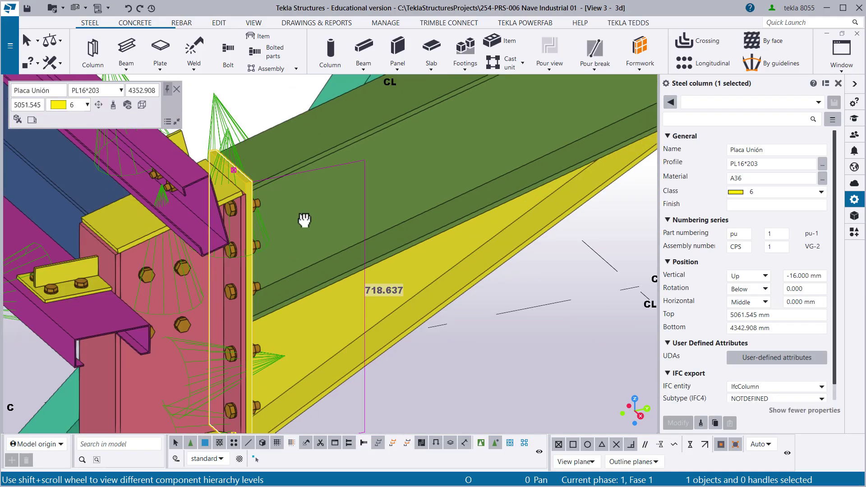
- Examine the end plate's part and assembly numbering prefixes
click(739, 234)
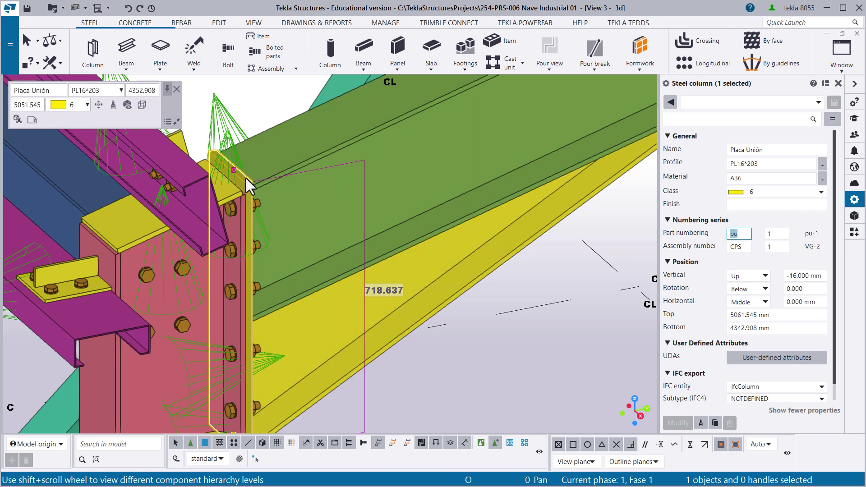
click(737, 233)
double_click(737, 233)
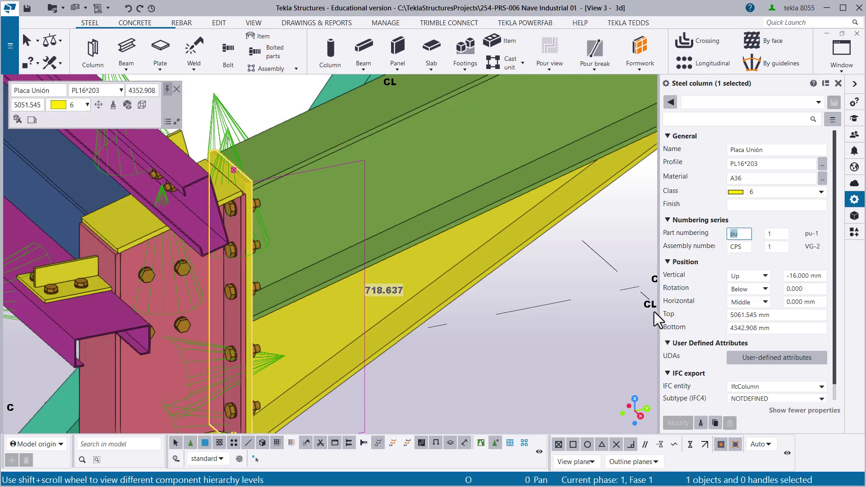
double_click(732, 247)
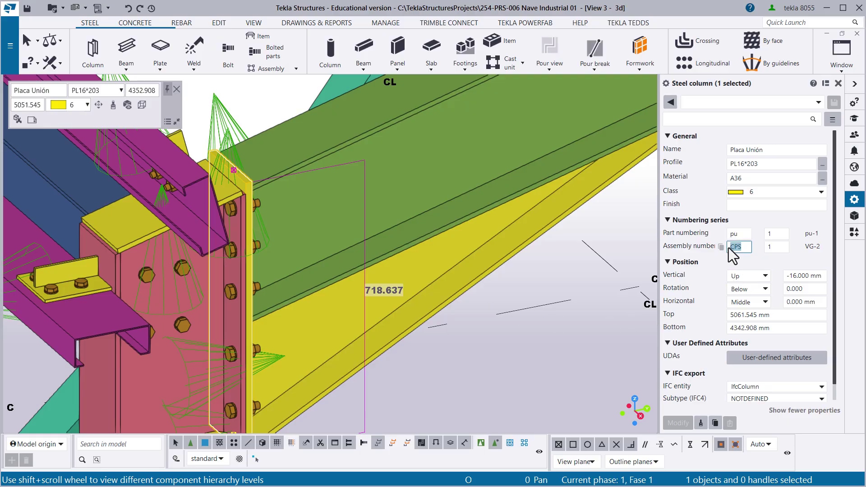
- Examine the assembly numbering prefix of the selected end plate and clear the selection
click(742, 248)
drag(743, 249, 726, 251)
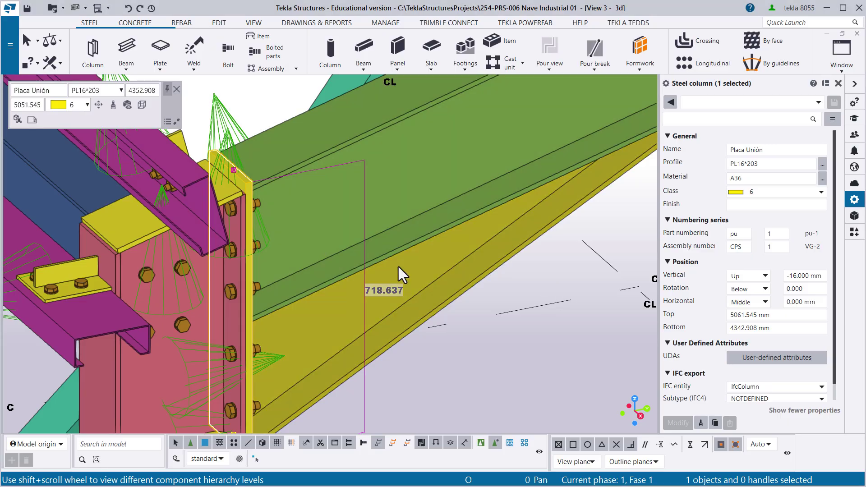
click(546, 282)
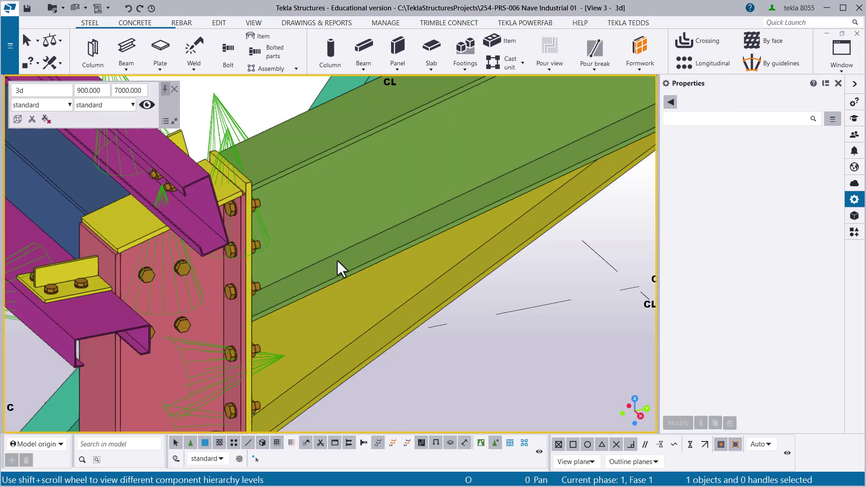
- Reselect the yellow end plate at the column joint, recheck its assembly numbering prefix and deselect it
click(247, 185)
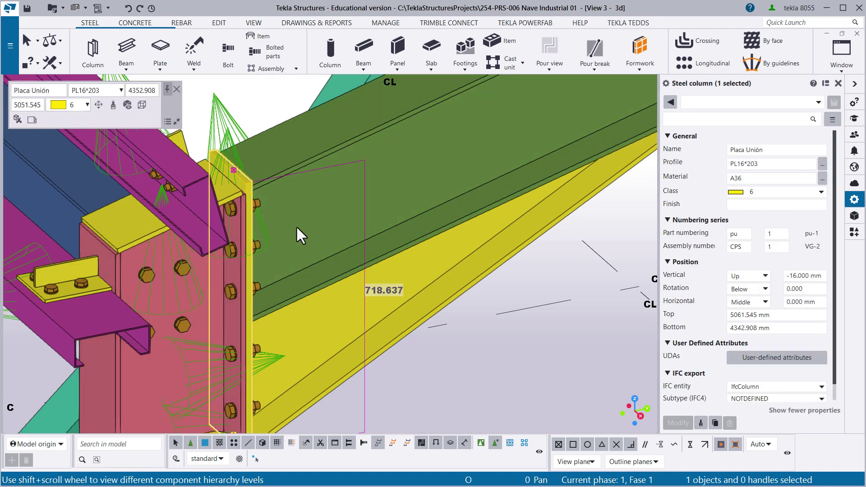
ctrl+middle_drag(296, 225, 309, 259)
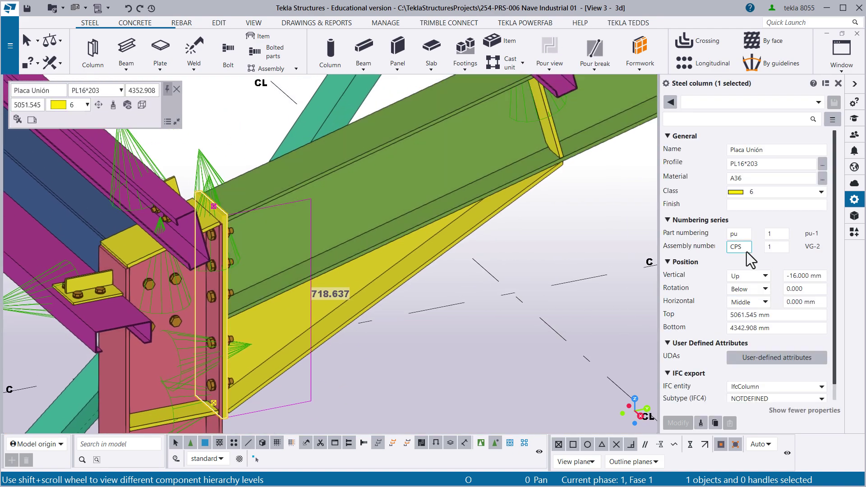
click(737, 248)
drag(734, 247, 741, 248)
click(523, 242)
- Select the yellow stiffener plate on the roof beam at the end of the haunch and show its properties
scroll(526, 241, down, 2)
middle_drag(543, 244, 528, 256)
scroll(412, 350, up, 6)
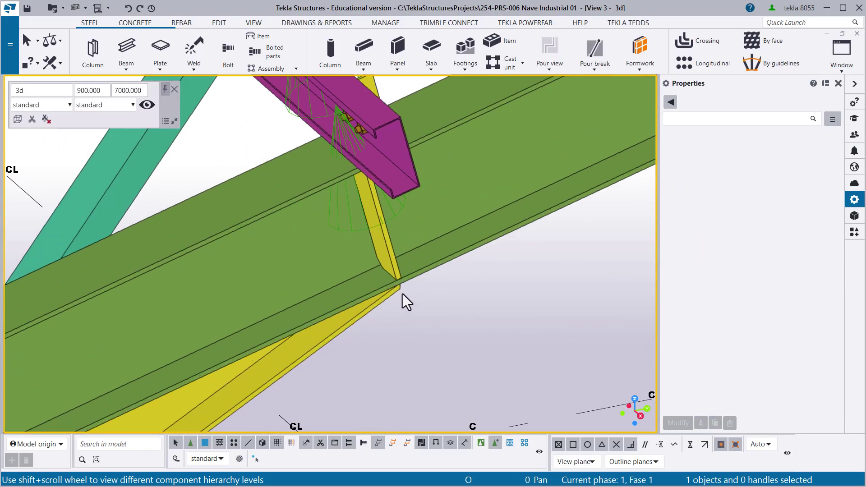
scroll(397, 312, up, 2)
scroll(418, 348, up, 2)
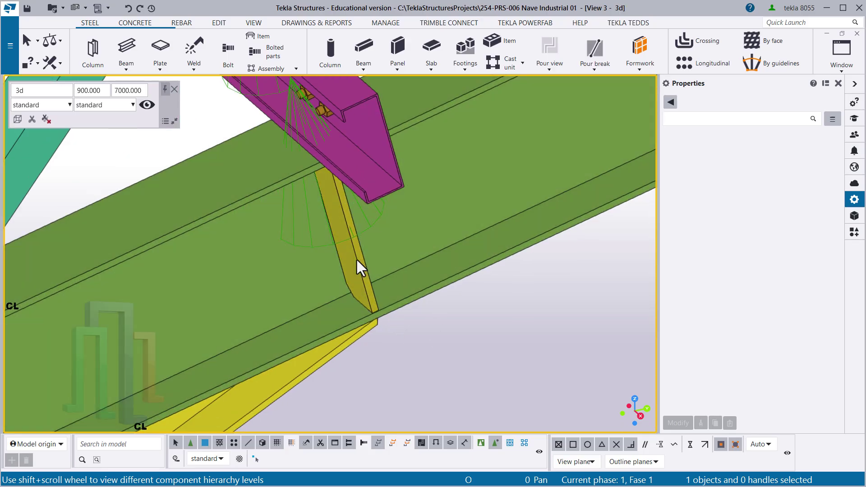
click(356, 259)
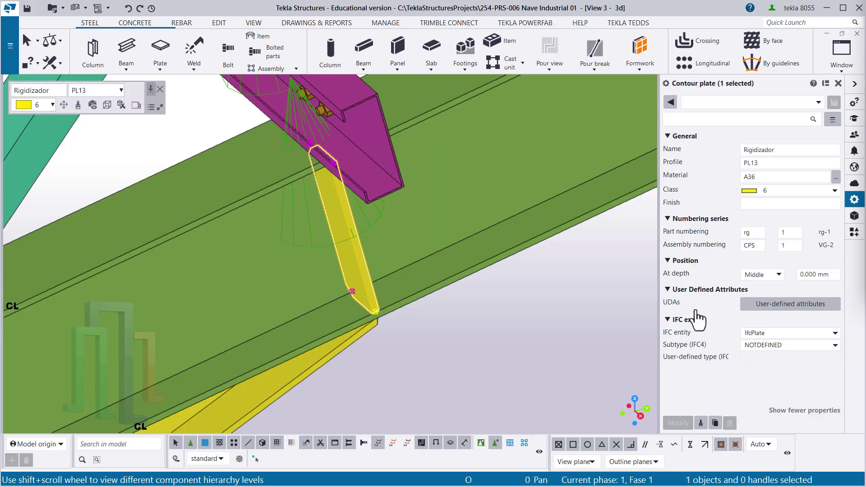
- Examine the stiffener plate's part and assembly numbering prefixes and clear the selection
click(749, 232)
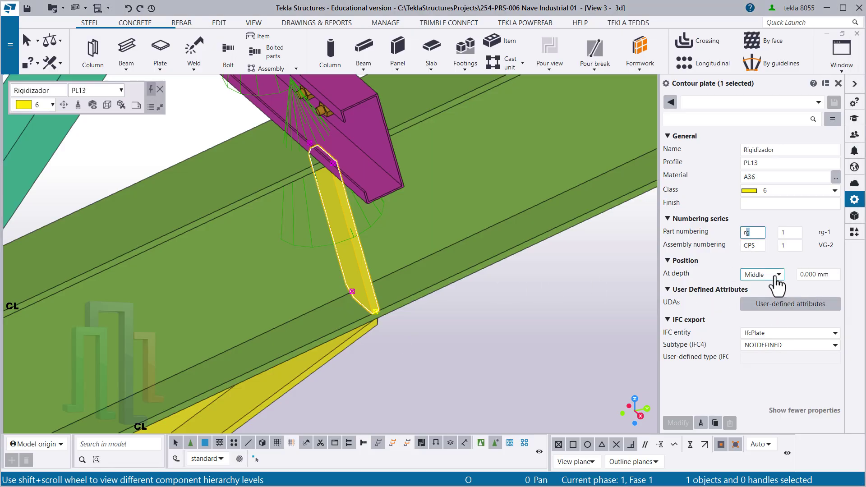
double_click(746, 232)
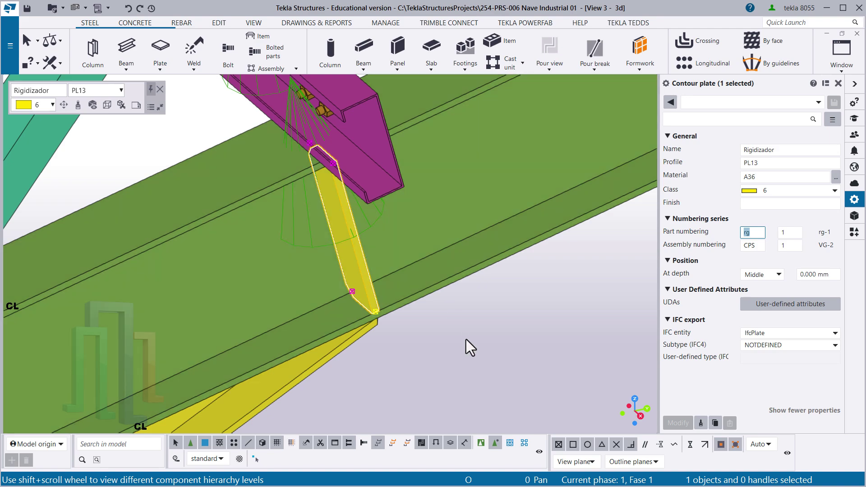
click(754, 245)
click(462, 357)
- Select the green roof beam, examine its part and assembly numbering prefixes, and deselect it
ctrl+middle_drag(462, 357, 449, 230)
click(448, 230)
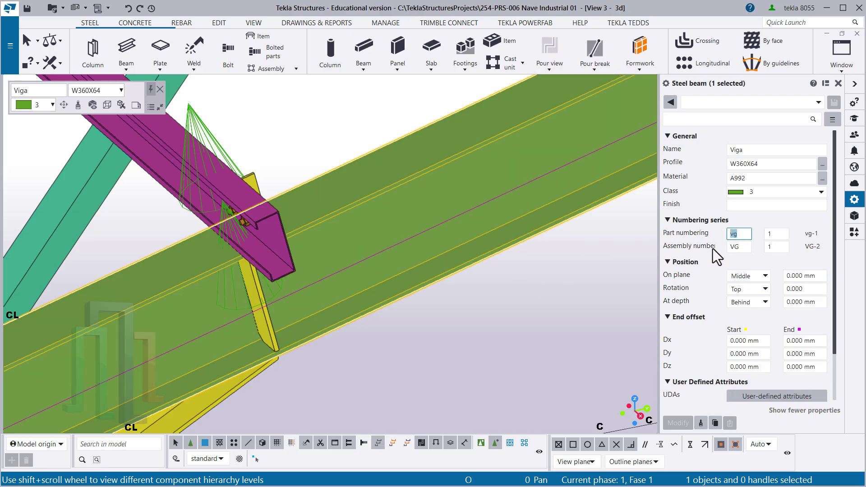
click(733, 248)
click(441, 326)
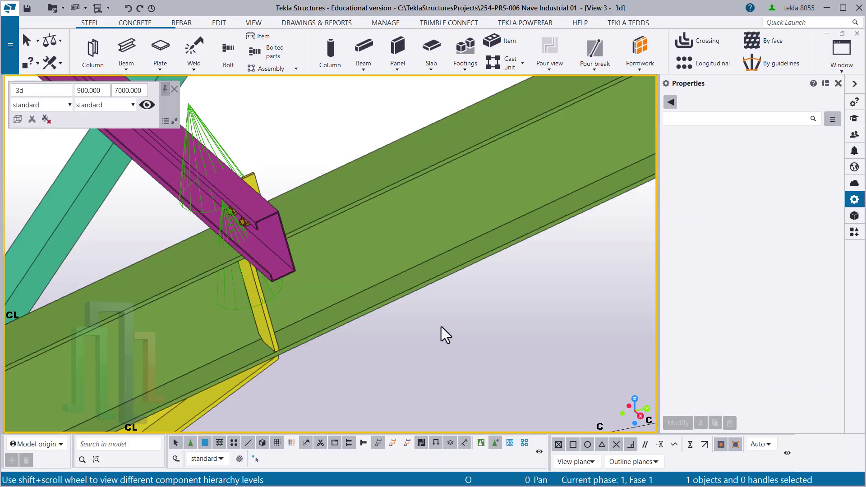
- Open the properties of the Stiffeners (1003) component on the roof beam at the end of the haunch
scroll(442, 327, down, 3)
middle_drag(445, 323, 427, 272)
ctrl+middle_drag(342, 280, 401, 247)
scroll(364, 248, up, 3)
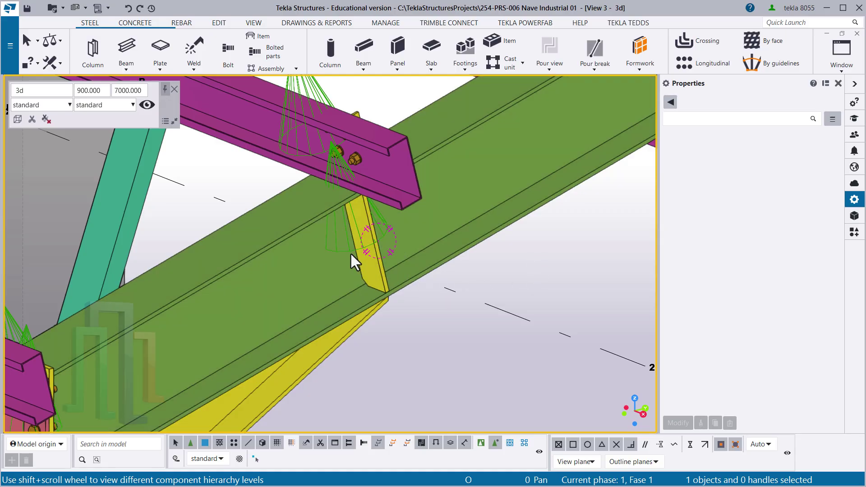
click(351, 251)
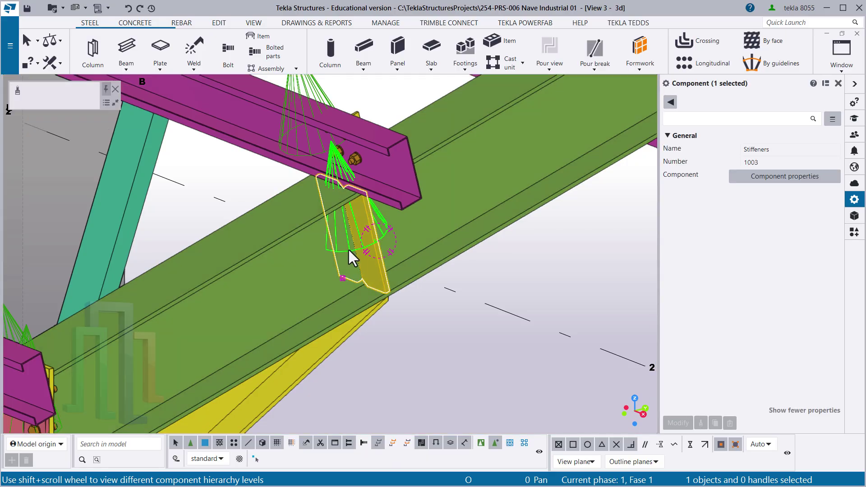
double_click(348, 251)
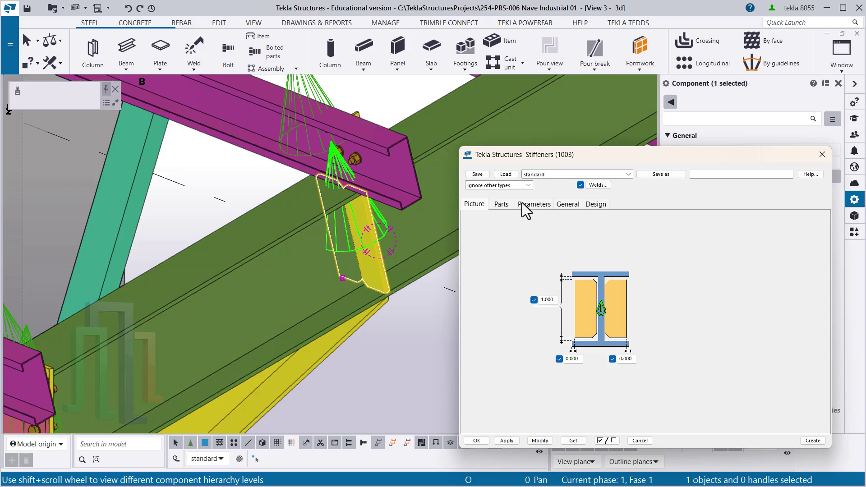
- Examine the thickness, position number prefix and name of the left and right stiffeners, and close the component properties
click(500, 204)
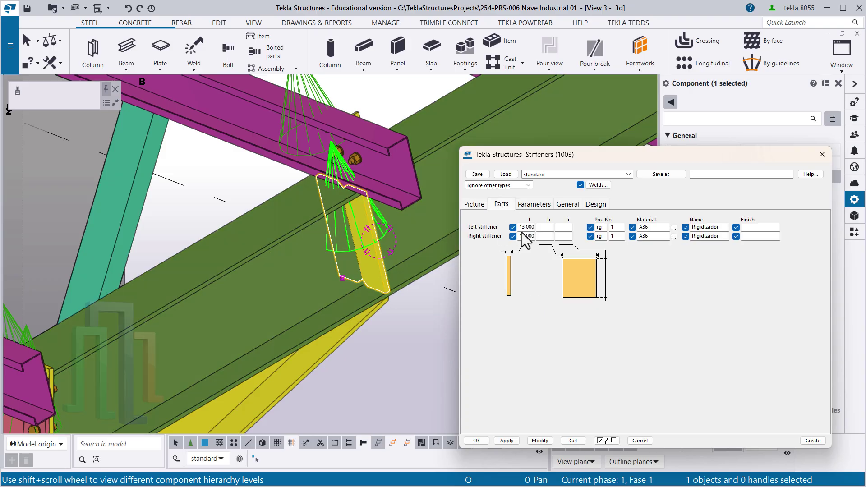
drag(533, 227, 516, 229)
double_click(599, 236)
double_click(694, 237)
click(821, 161)
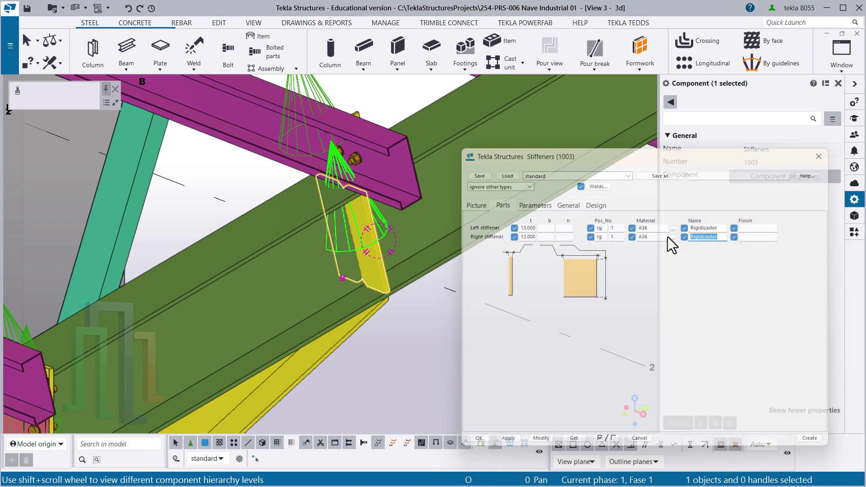
- Select the stiffener plate on the roof beam, check its name, and clear the selection
click(383, 267)
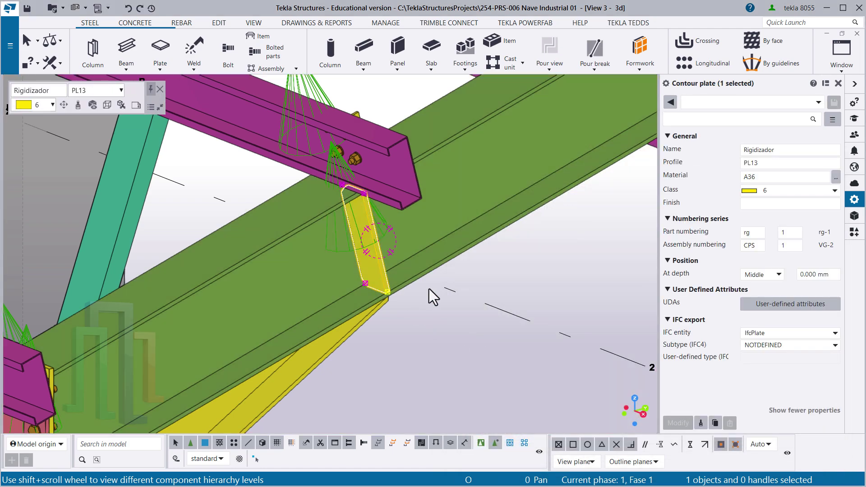
double_click(740, 151)
click(564, 261)
- Open the properties of the Cold rolled overlap (1) connection joining a purple side girt to the column
scroll(435, 263, down, 5)
scroll(413, 258, down, 3)
middle_drag(412, 258, 432, 232)
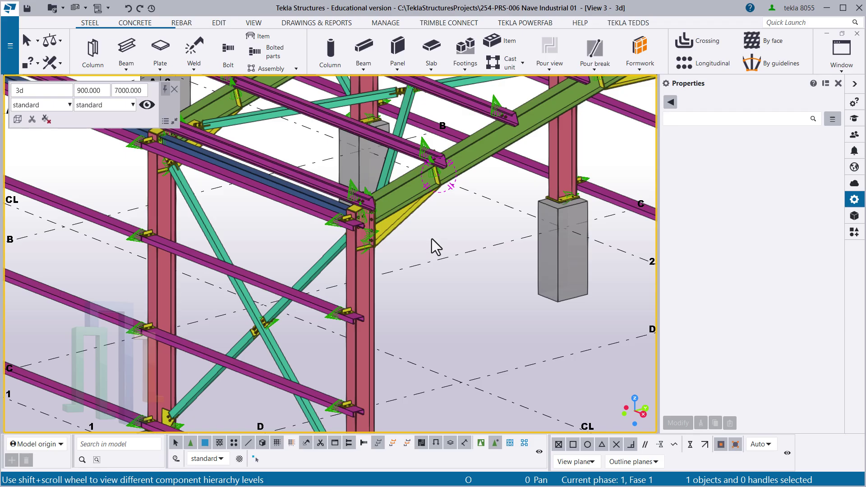
scroll(456, 291, down, 3)
middle_drag(456, 290, 435, 242)
scroll(405, 321, up, 6)
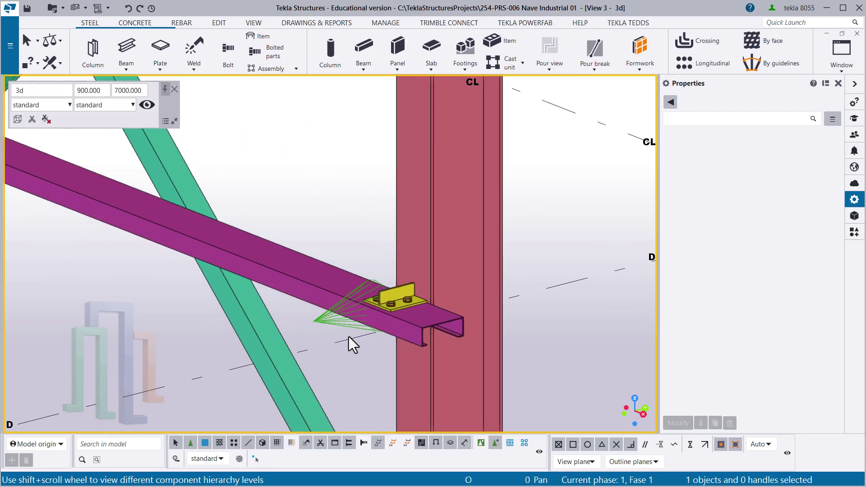
scroll(354, 310, up, 2)
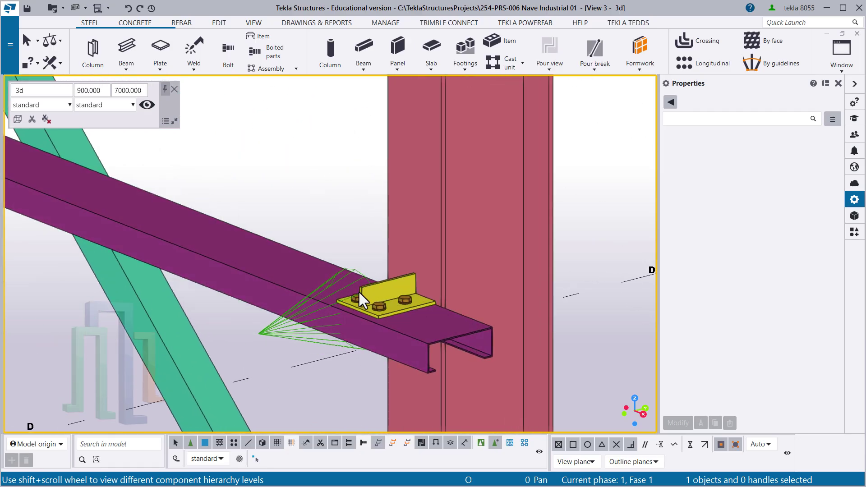
scroll(334, 338, up, 2)
middle_drag(301, 349, 154, 301)
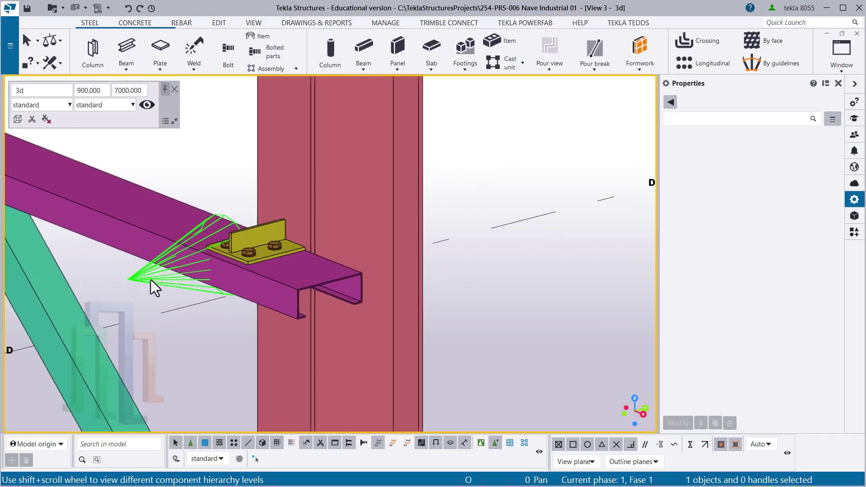
double_click(150, 279)
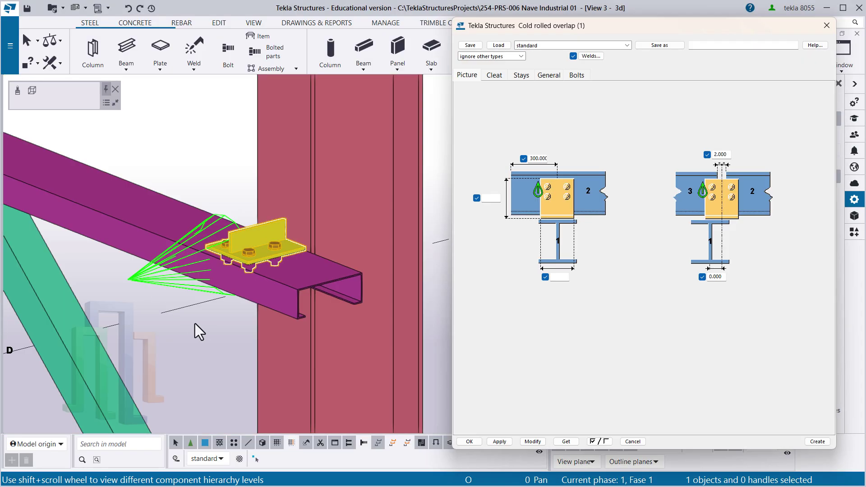
- Examine the cleat's and its stiffener's position number prefixes and names, and close the connection properties
click(496, 78)
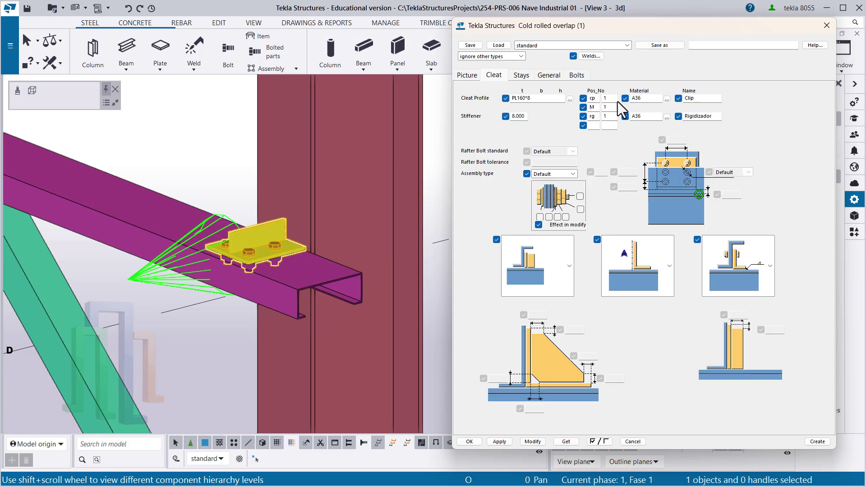
double_click(592, 98)
double_click(696, 98)
double_click(592, 116)
double_click(713, 116)
scroll(248, 233, up, 3)
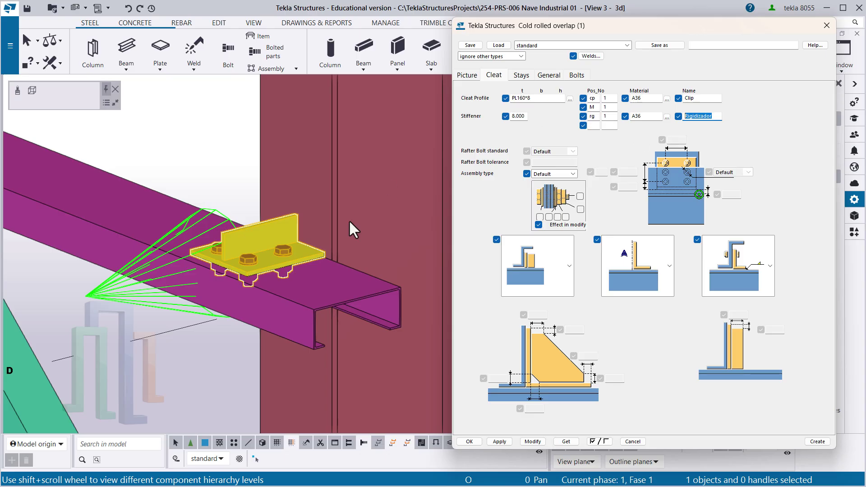
scroll(280, 203, down, 4)
middle_drag(288, 192, 319, 280)
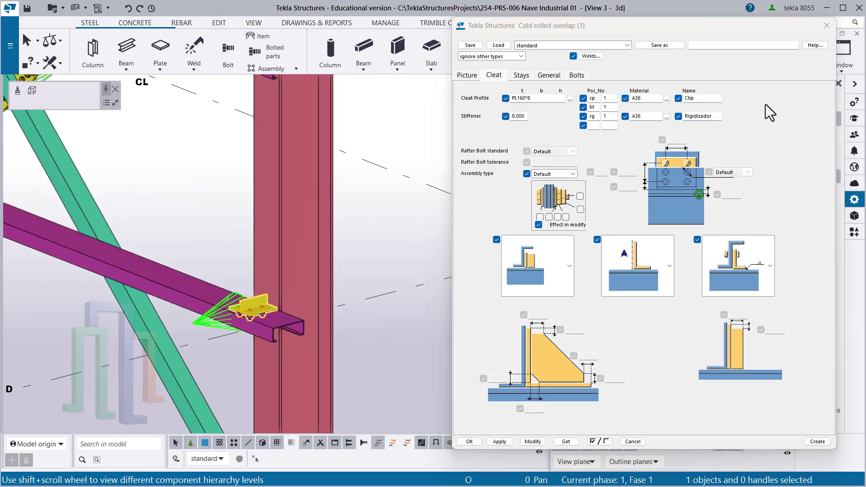
click(826, 26)
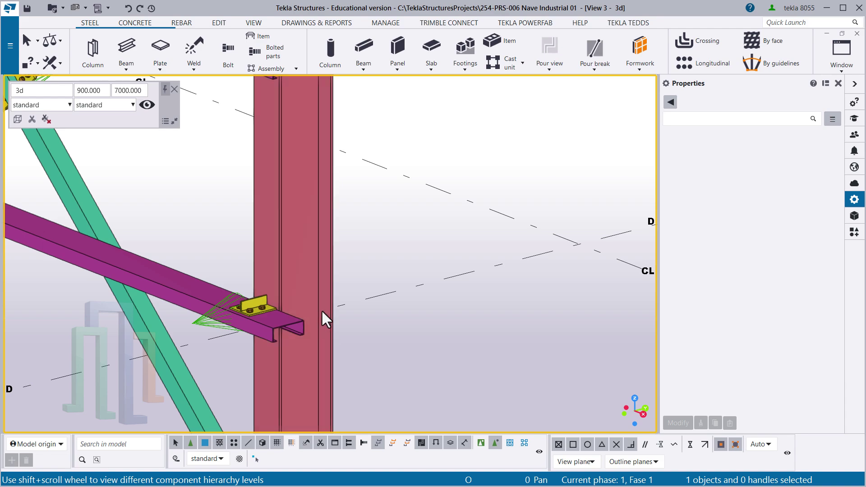
- Open the properties of the Cent Brace Tube Conn Pl (50) connection where the green wall braces cross
scroll(321, 309, down, 3)
middle_drag(311, 318, 478, 347)
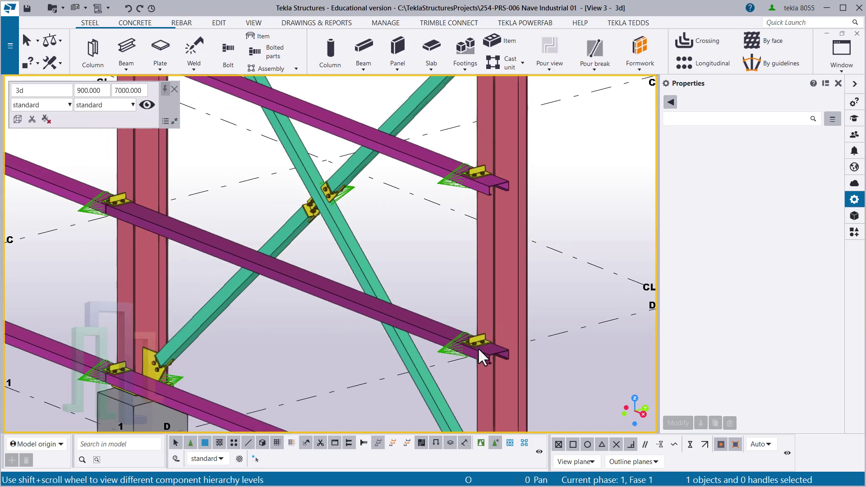
mouse_move(356, 369)
middle_down()
mouse_move(373, 334)
mouse_move(334, 344)
mouse_move(333, 377)
mouse_move(351, 377)
middle_up()
scroll(353, 195, up, 10)
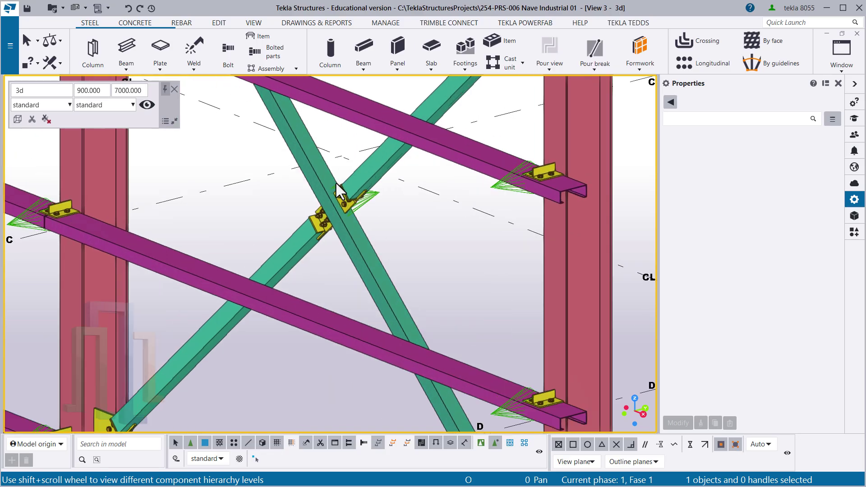
ctrl+middle_drag(393, 199, 350, 196)
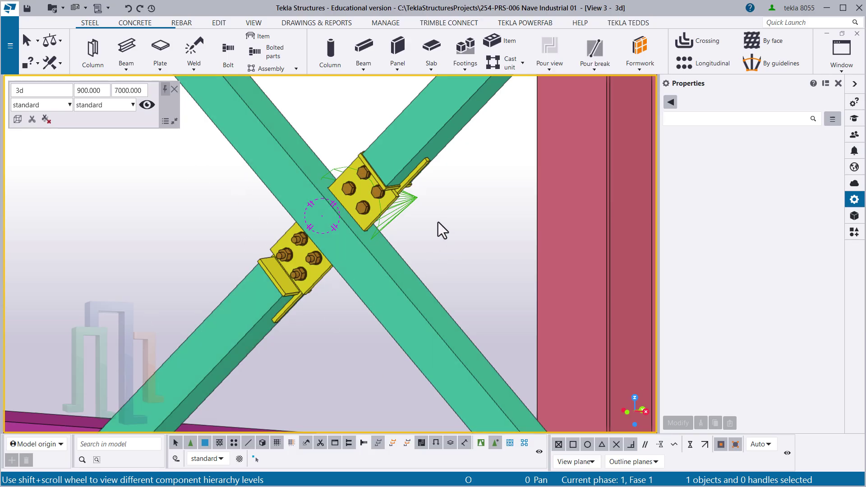
click(407, 204)
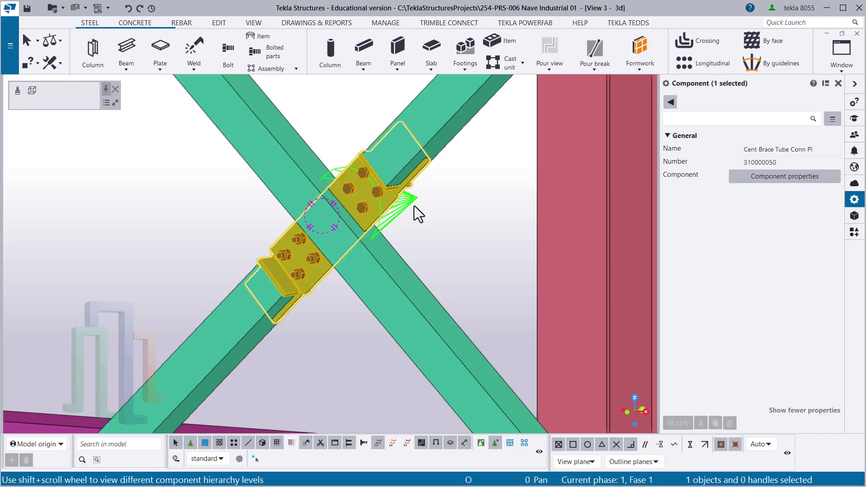
double_click(387, 242)
middle_drag(420, 239, 358, 235)
drag(762, 94, 649, 84)
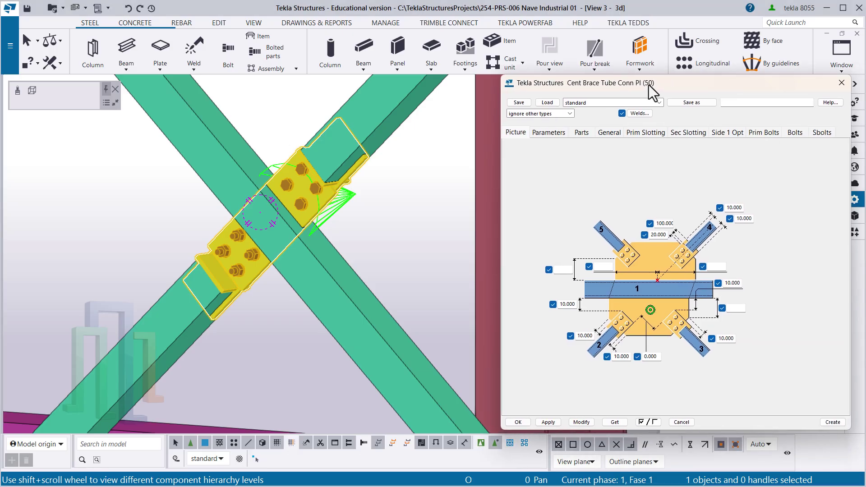
- Examine the connection plate's thickness, position number prefix and name in the brace connection's part settings
click(557, 133)
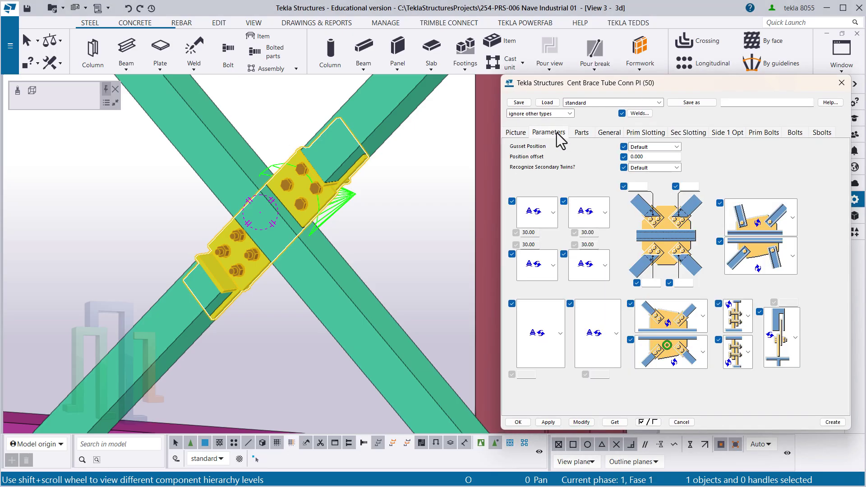
click(582, 133)
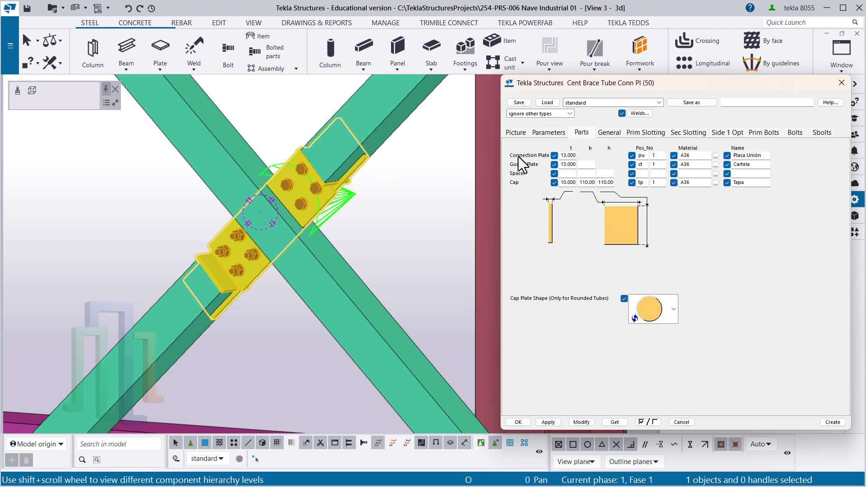
double_click(564, 155)
double_click(641, 155)
double_click(750, 155)
drag(749, 156, 733, 155)
- Examine the gusset plate's thickness, position number prefix, material and name in the brace connection's part settings
click(569, 166)
drag(569, 165, 560, 165)
click(560, 167)
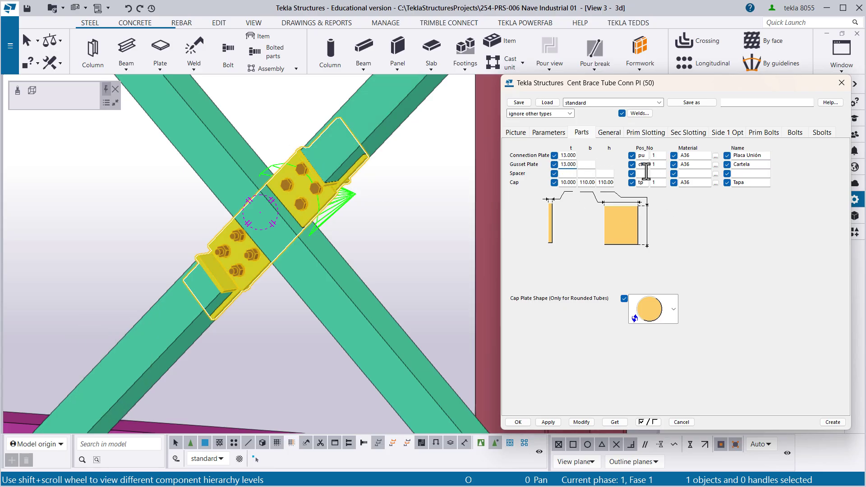
drag(646, 166, 638, 166)
drag(695, 166, 679, 167)
drag(760, 166, 731, 173)
scroll(224, 270, up, 4)
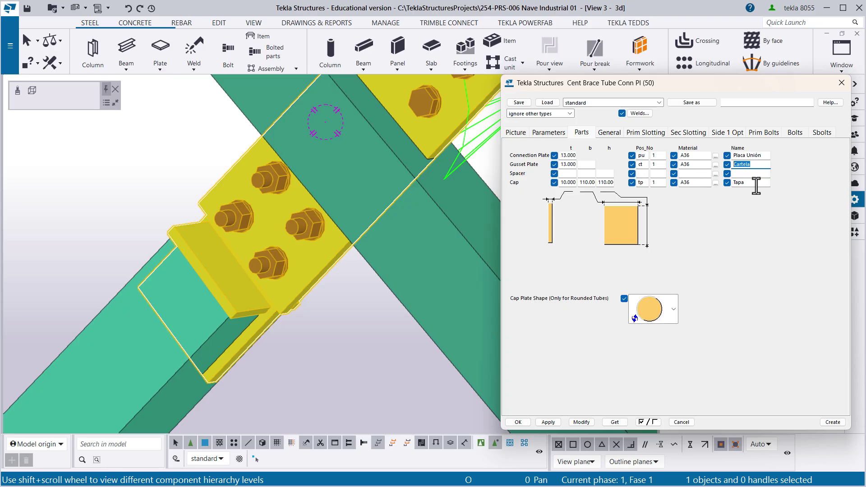
- Compare the connection plate's and gusset plate's position number prefixes and names in the brace connection, and close its properties
scroll(332, 232, down, 10)
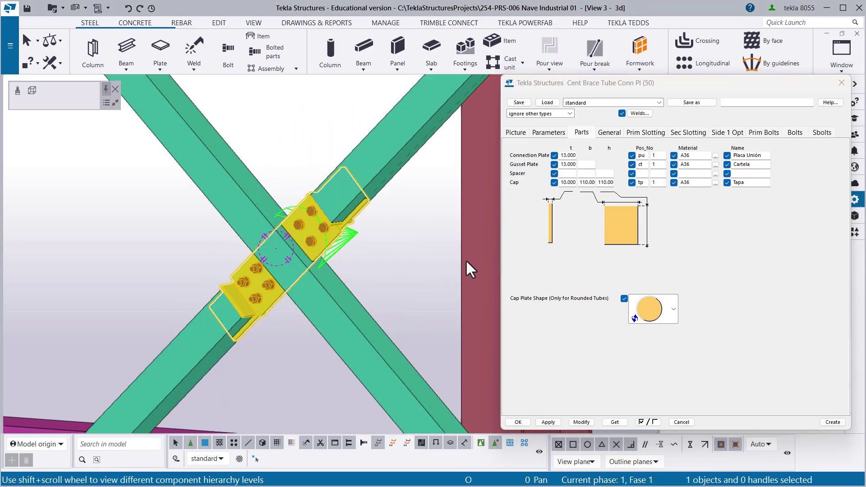
double_click(642, 156)
drag(766, 156, 733, 156)
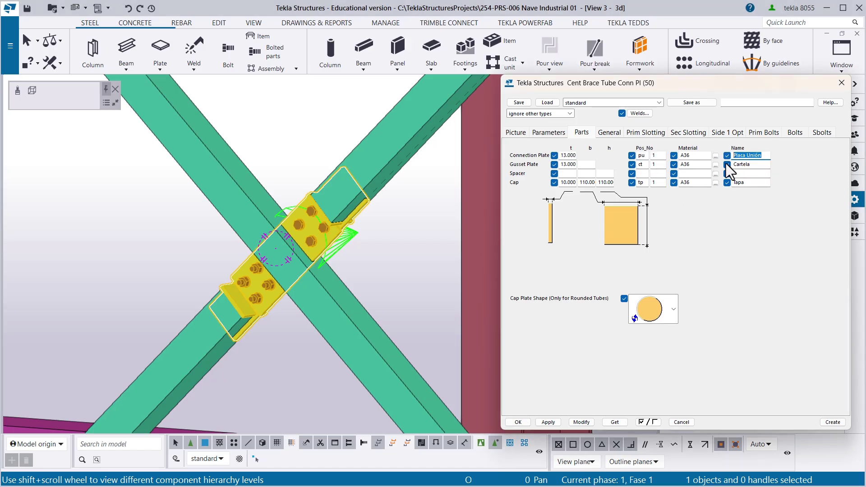
double_click(641, 164)
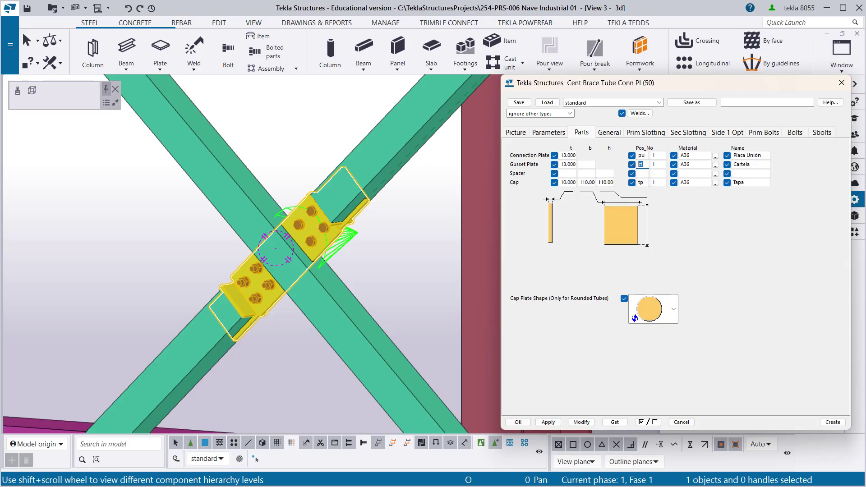
click(841, 83)
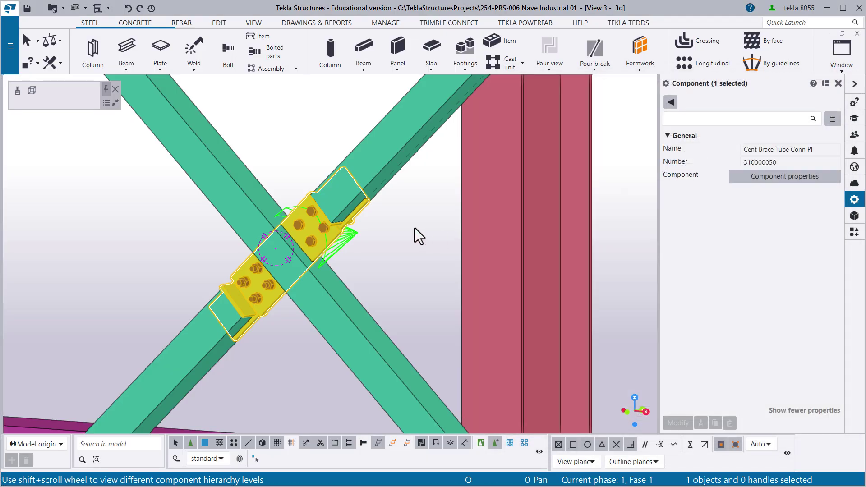
click(415, 229)
- Select the gusset plate at the wall brace crossing and examine its name and part numbering prefix
scroll(350, 227, up, 2)
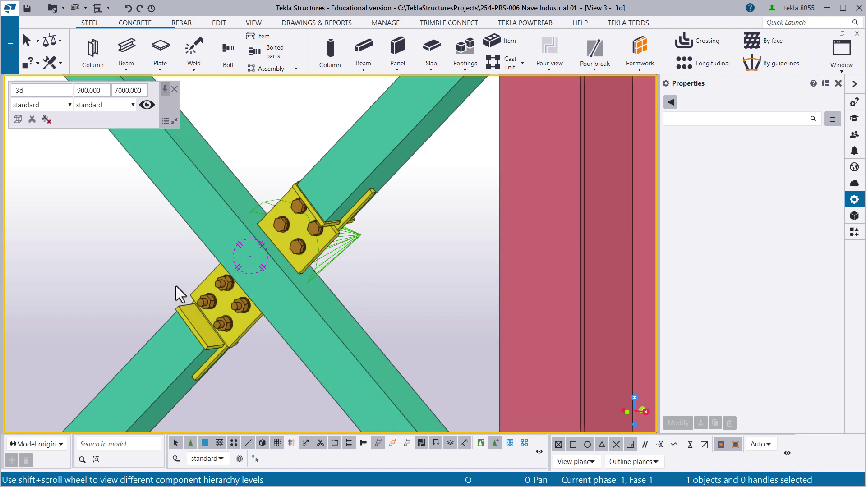
click(203, 279)
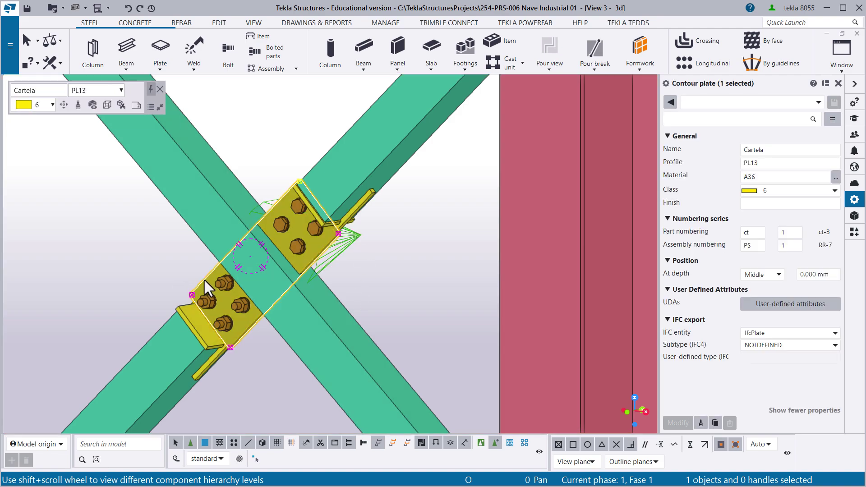
click(193, 267)
scroll(198, 273, up, 2)
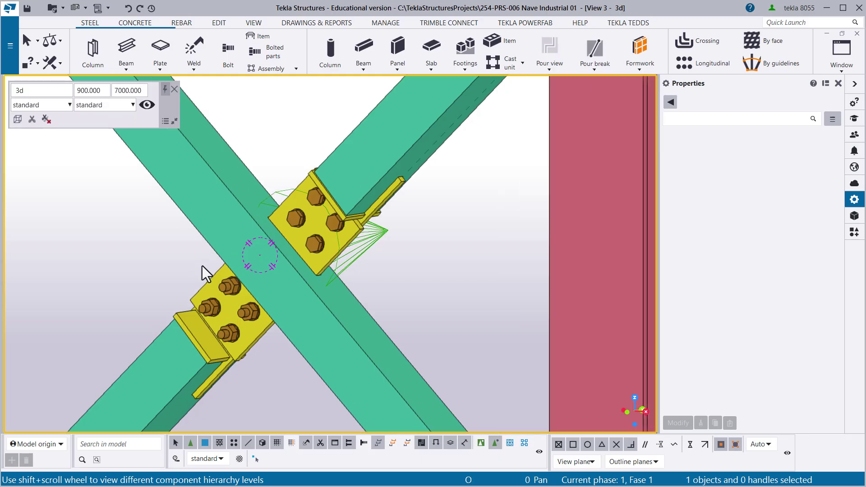
click(208, 278)
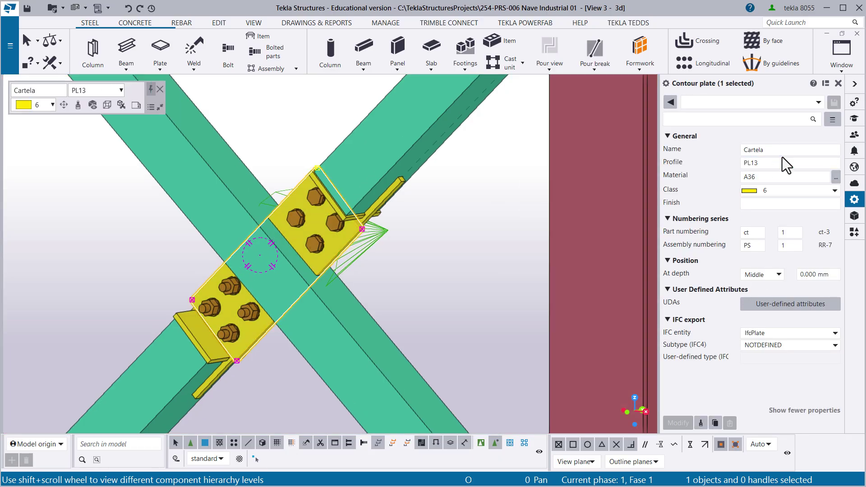
click(761, 151)
double_click(761, 151)
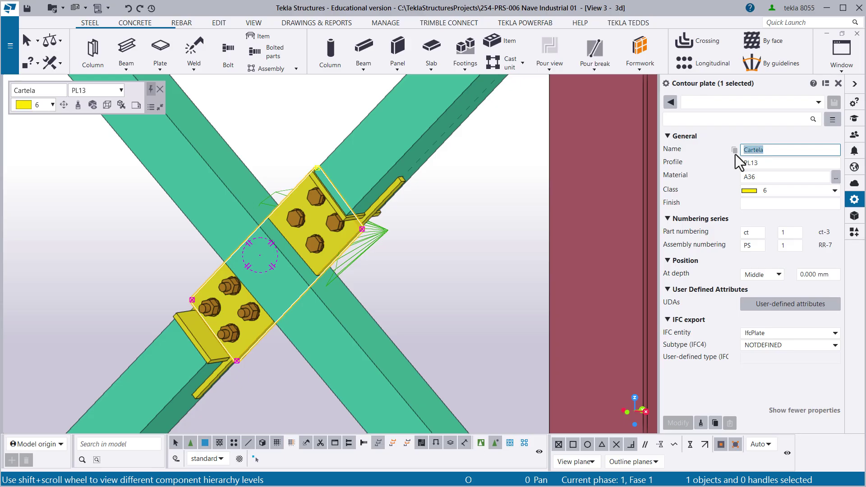
double_click(750, 234)
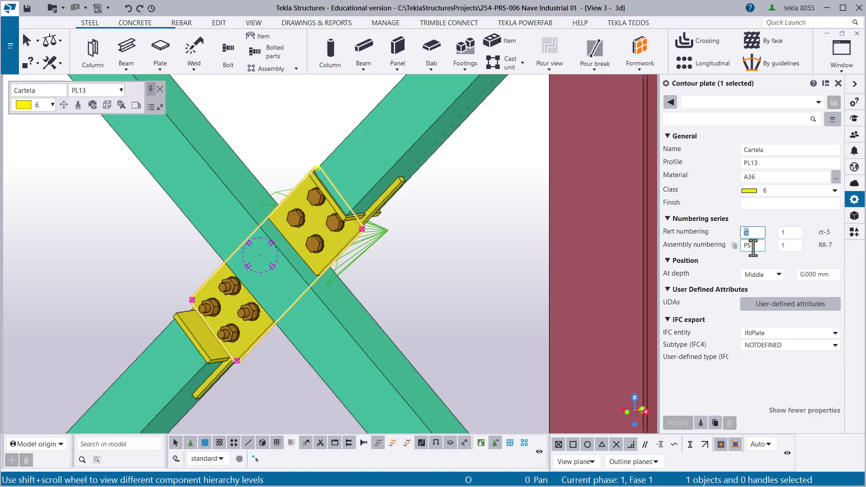
- Examine the gusset plate's assembly numbering prefix against its assembly position, and deselect the plate
double_click(753, 246)
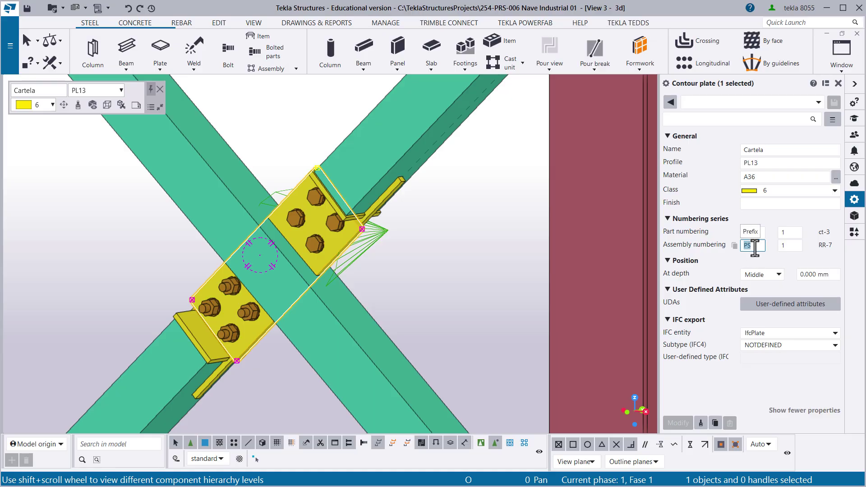
scroll(304, 286, down, 3)
scroll(344, 286, down, 2)
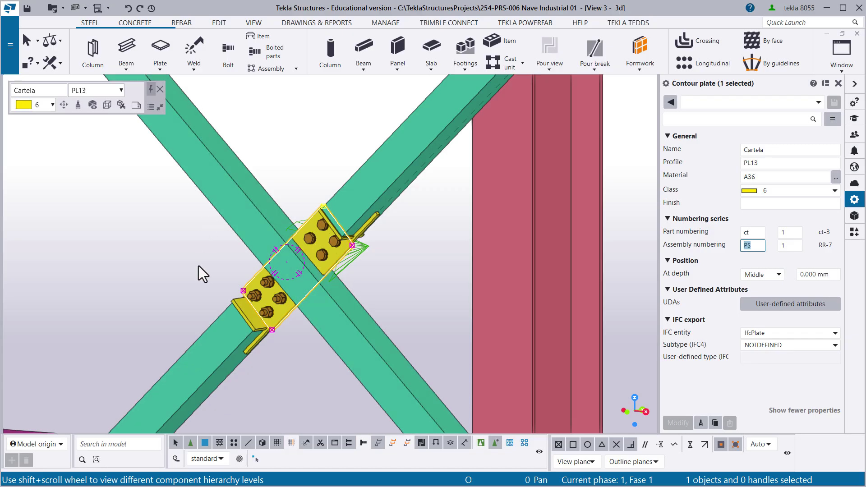
scroll(284, 309, up, 3)
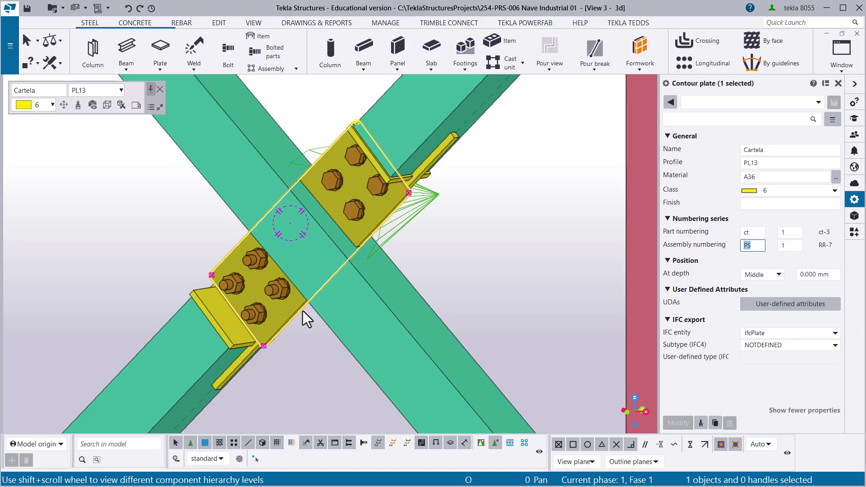
drag(756, 247, 743, 245)
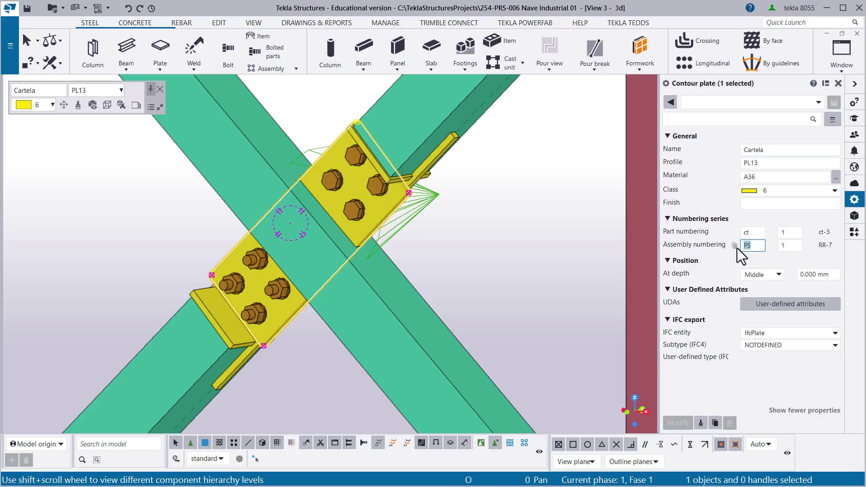
click(533, 272)
- Select the continuous diagonal wall brace passing through the crossing and examine its name
scroll(513, 267, down, 3)
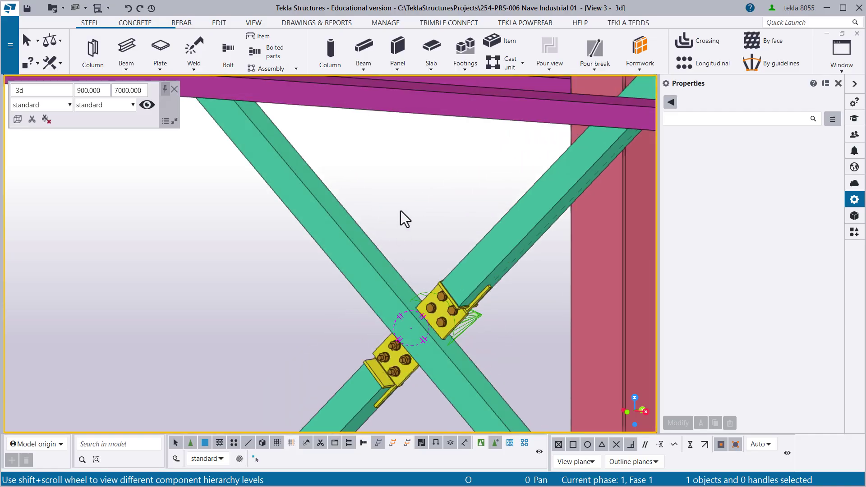
click(319, 195)
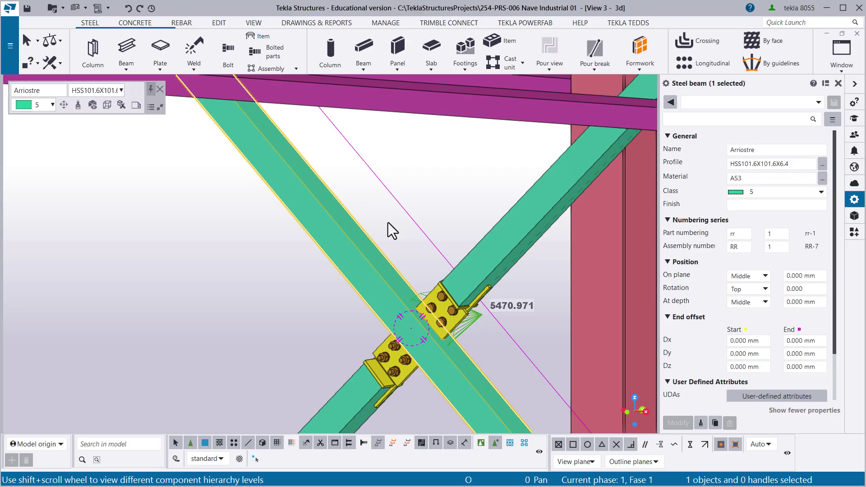
click(377, 247)
drag(377, 247, 327, 211)
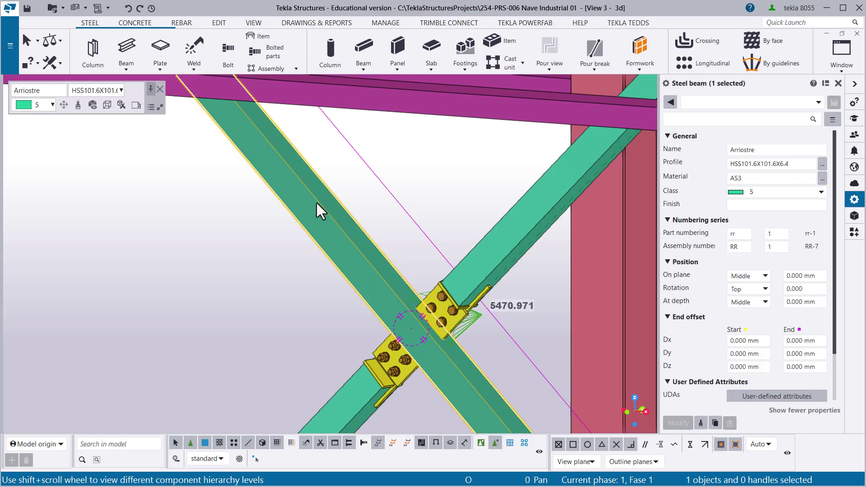
click(761, 153)
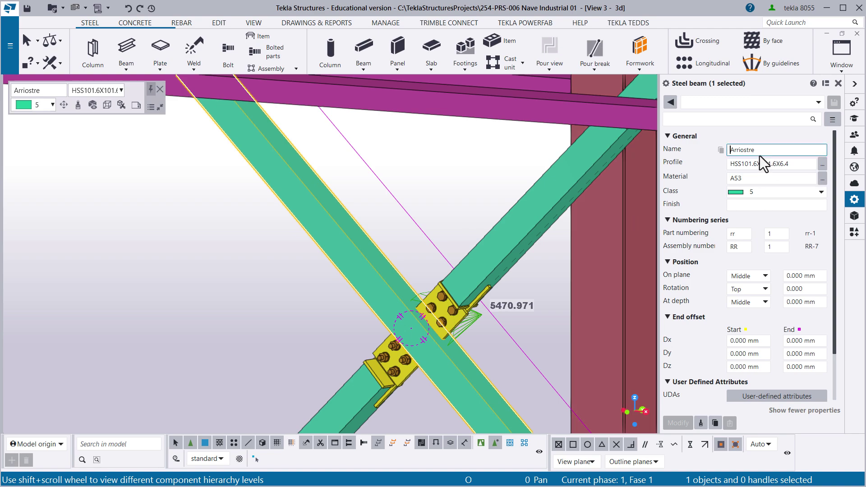
click(754, 150)
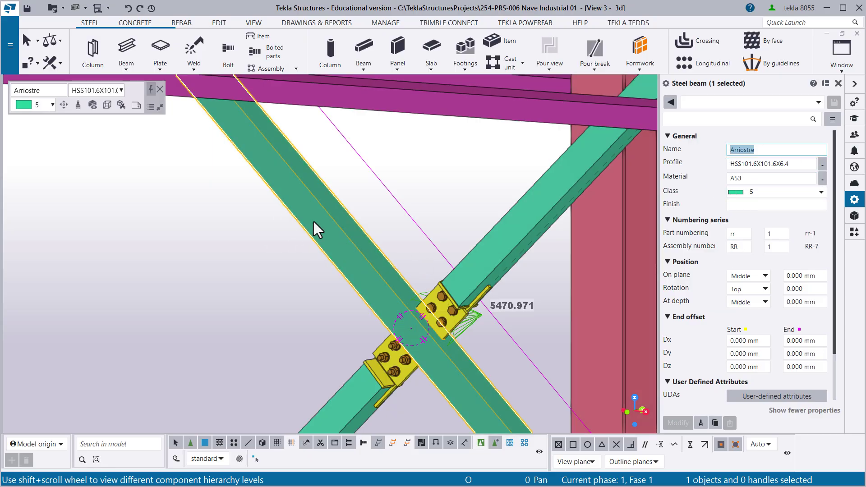
- Examine the continuous brace's part and assembly numbering prefixes, and deselect the brace
click(736, 234)
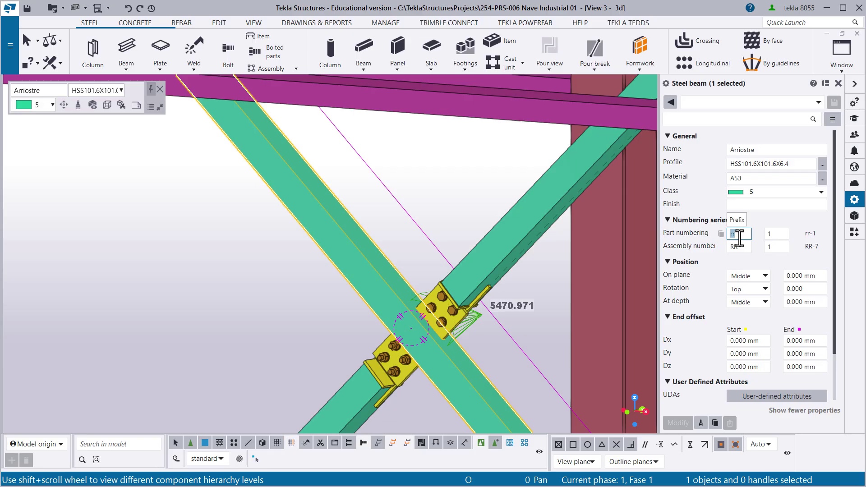
drag(390, 193, 283, 232)
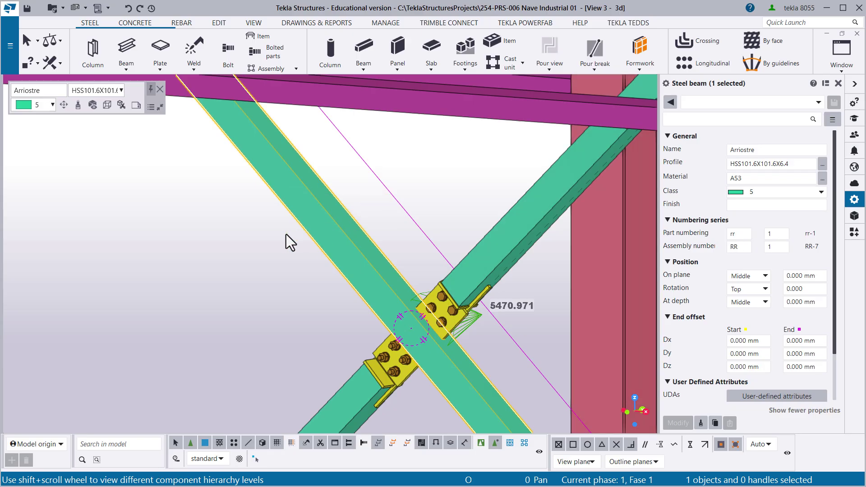
double_click(729, 247)
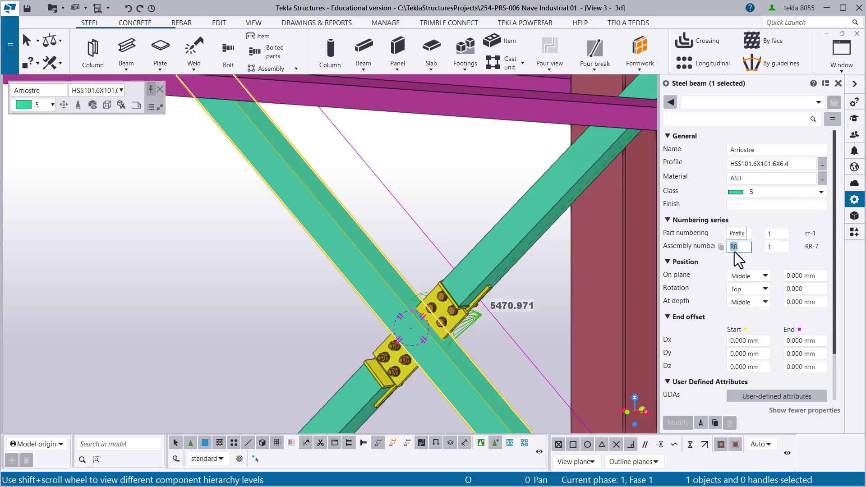
click(739, 249)
click(408, 201)
- Inquire the welded parts of the green W360X64 roof beam on the near end frame
scroll(399, 213, down, 8)
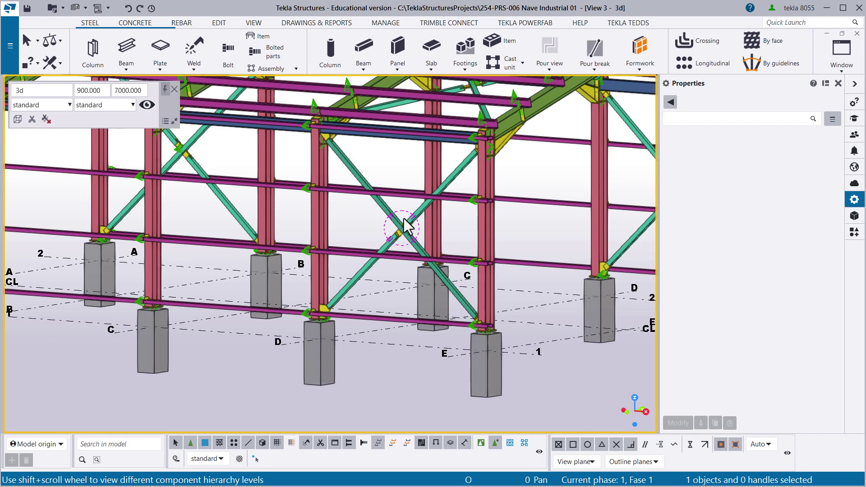
scroll(404, 220, up, 4)
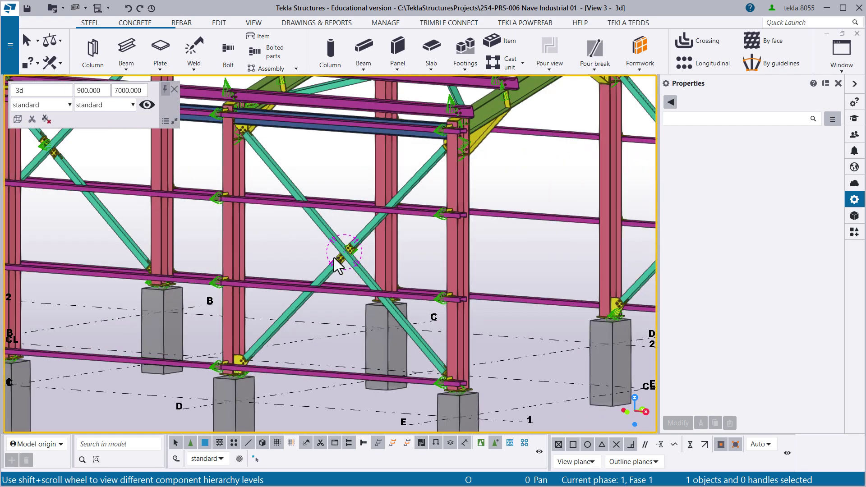
ctrl+middle_drag(435, 316, 418, 325)
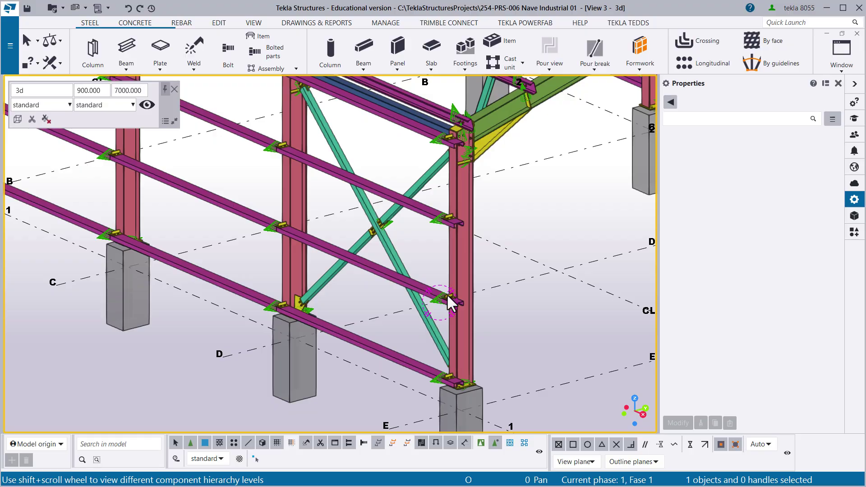
scroll(447, 294, up, 1)
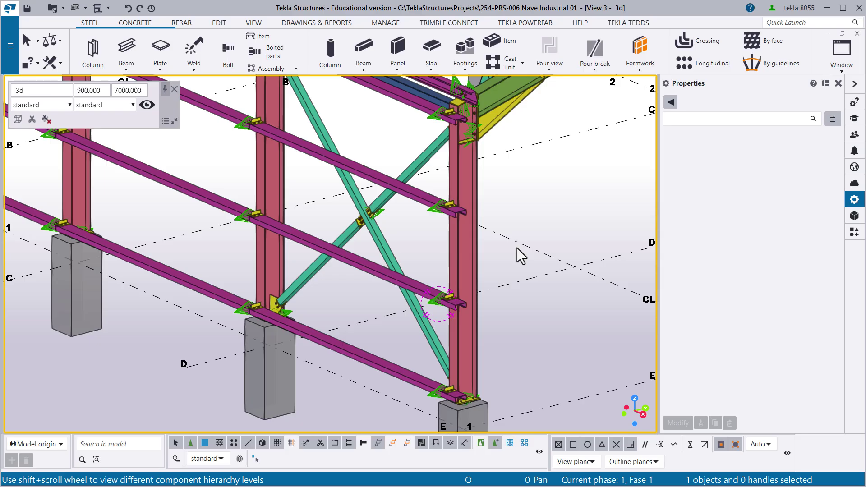
middle_drag(505, 277, 351, 303)
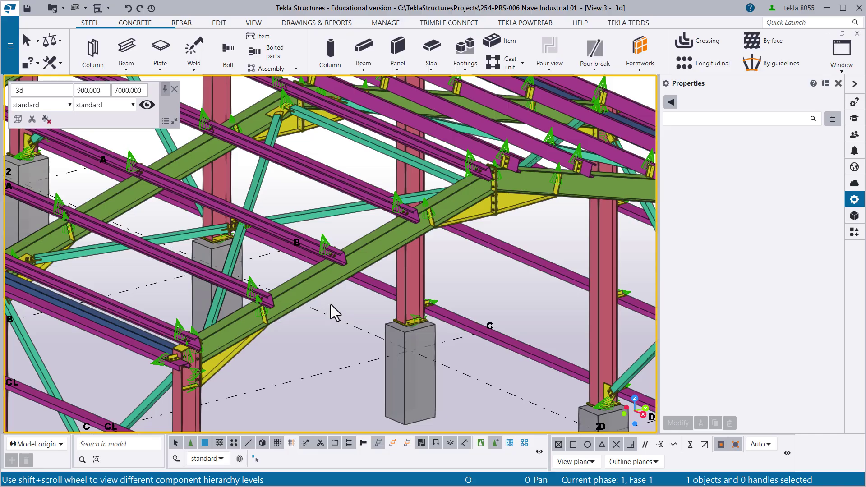
click(332, 284)
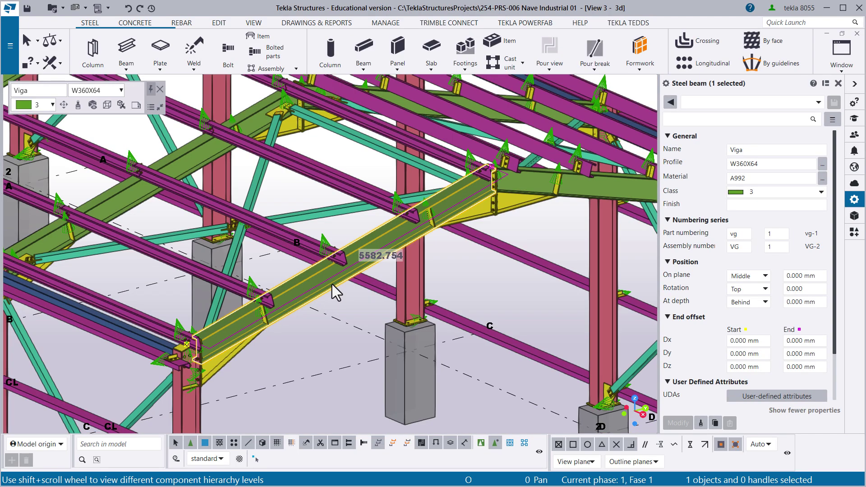
right_click(332, 284)
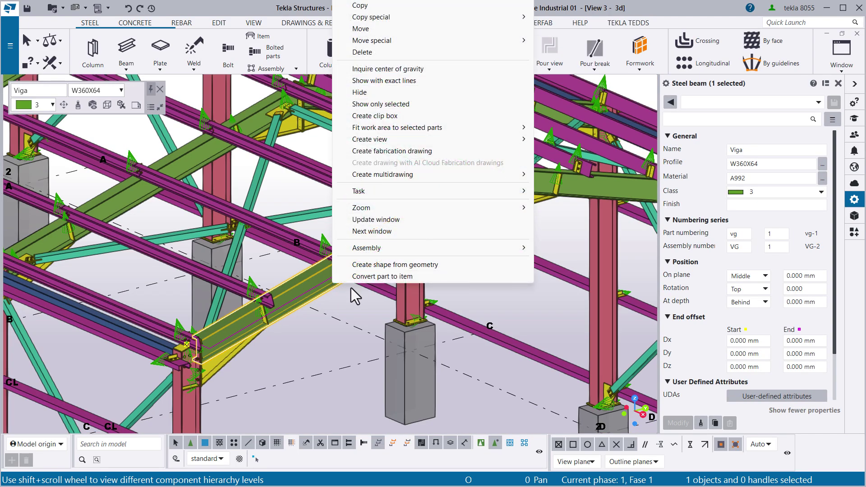
right_click(295, 310)
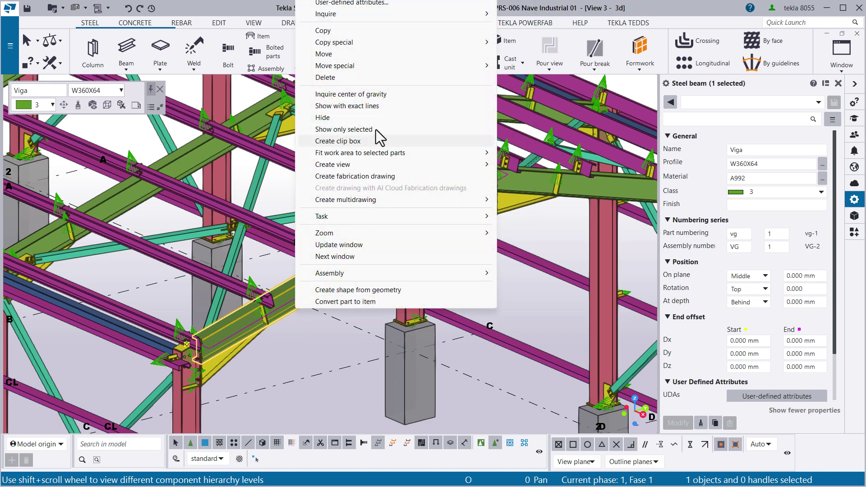
mouse_move(325, 18)
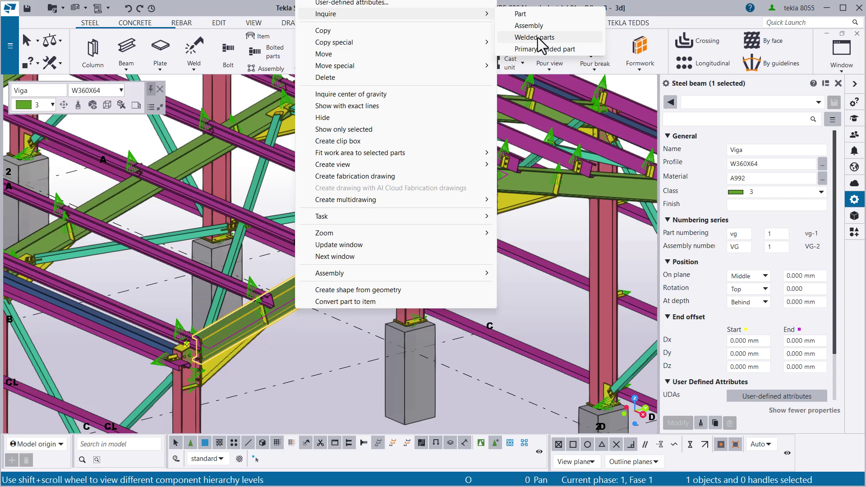
mouse_move(370, 18)
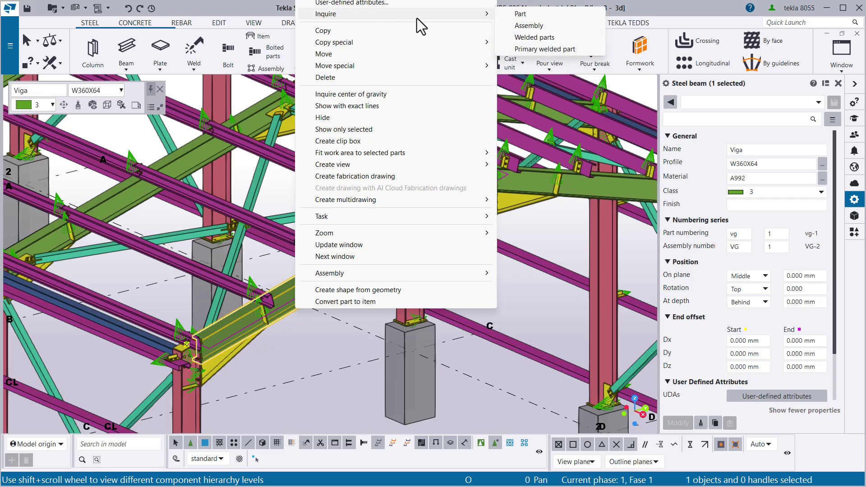
click(554, 39)
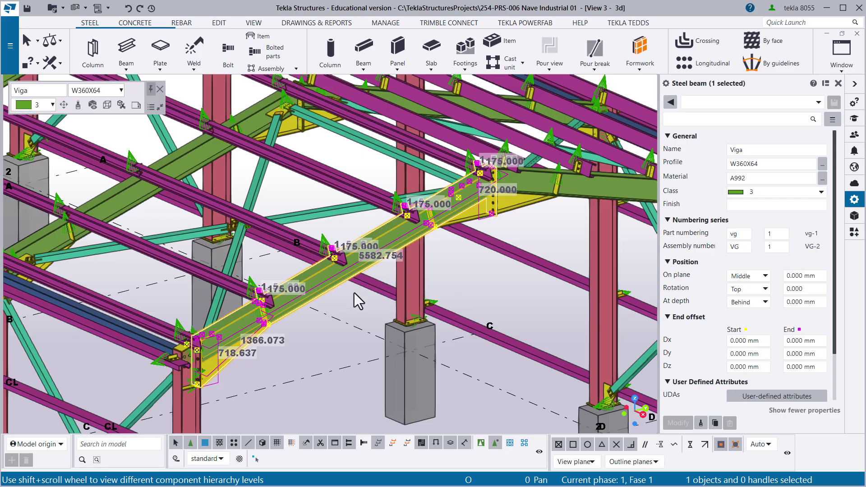
- Inquire the assembly information of the green W360X64 roof beam on the near end frame
click(342, 311)
scroll(333, 306, up, 3)
middle_drag(333, 306, 222, 353)
click(190, 352)
right_click(190, 353)
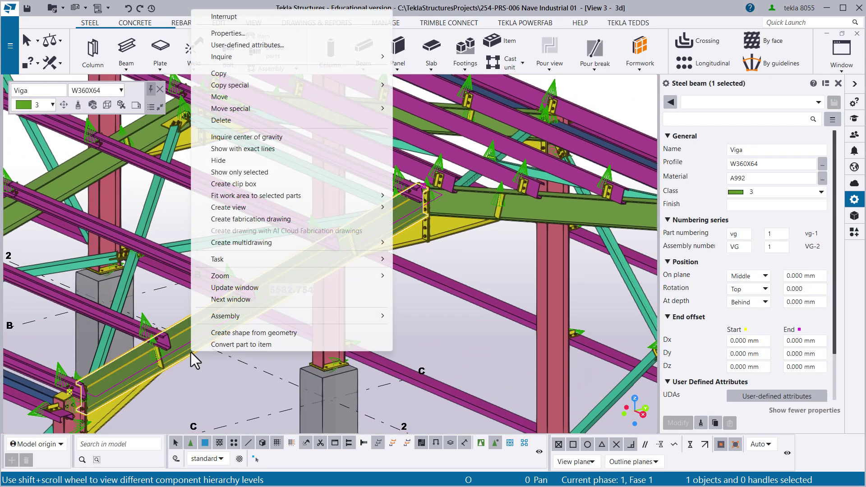
mouse_move(254, 57)
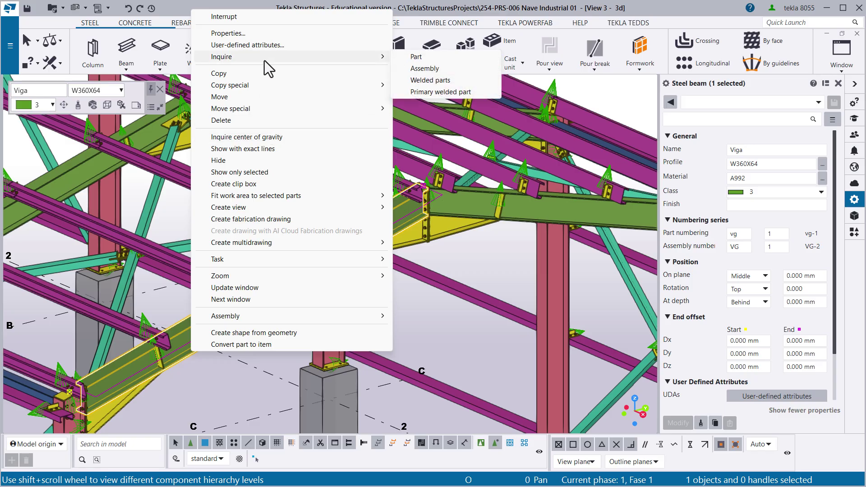
click(443, 69)
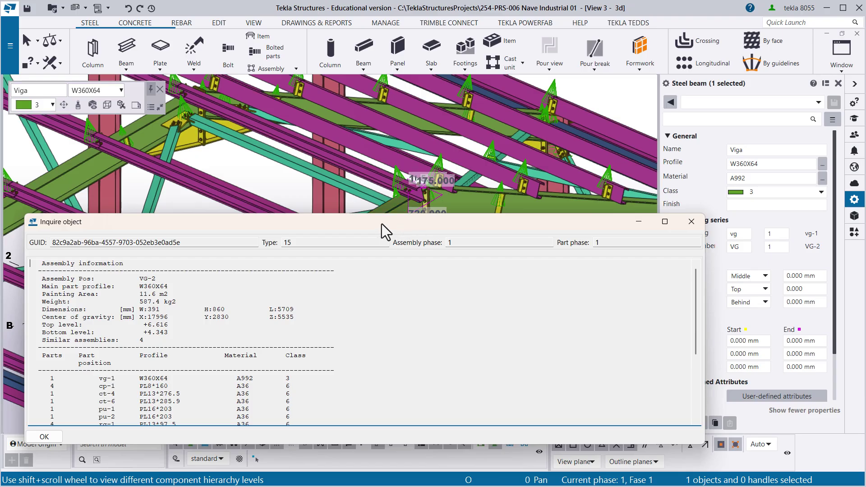
drag(381, 224, 566, 260)
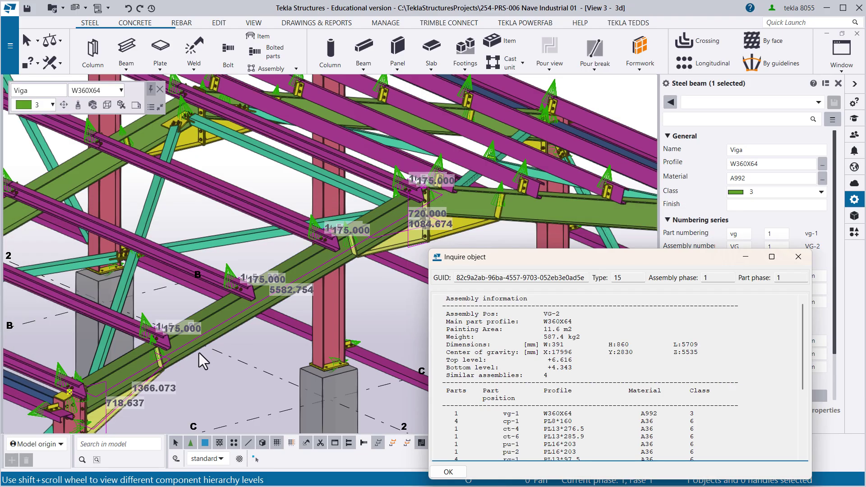
- Examine the roof beam's assembled parts in the model against its assembly report, close the report and deselect the beam
click(432, 345)
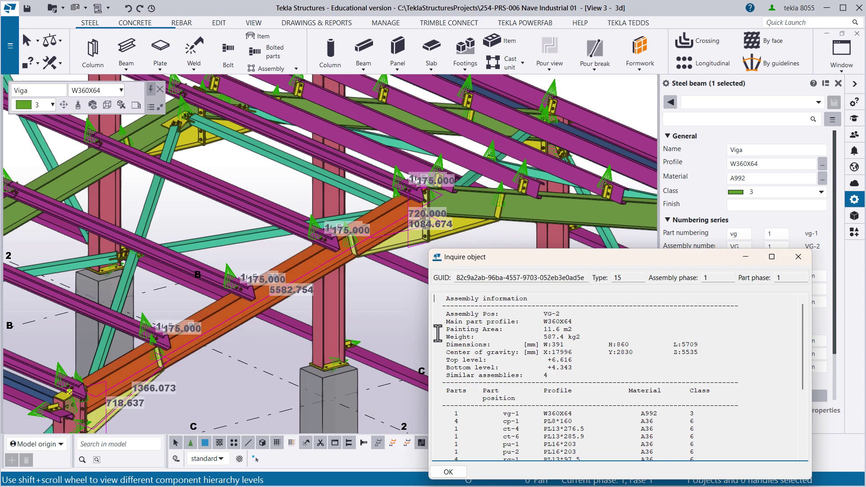
middle_drag(268, 366, 289, 299)
scroll(223, 311, up, 2)
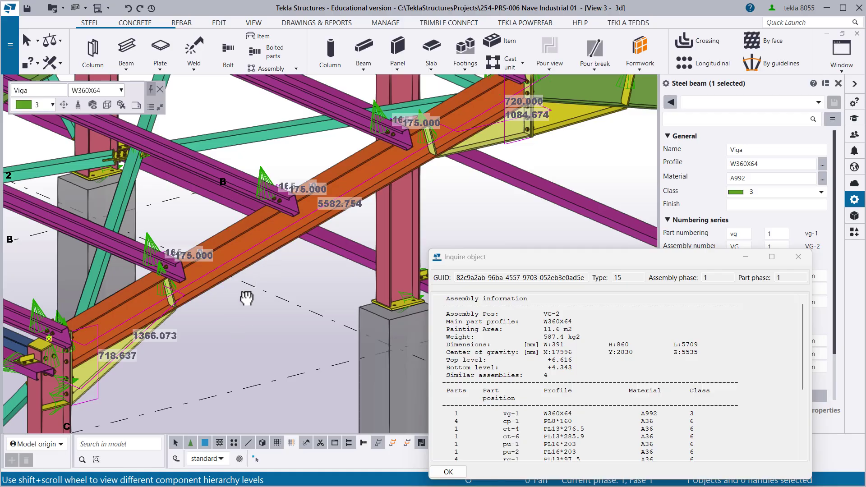
scroll(234, 314, up, 3)
scroll(183, 321, up, 1)
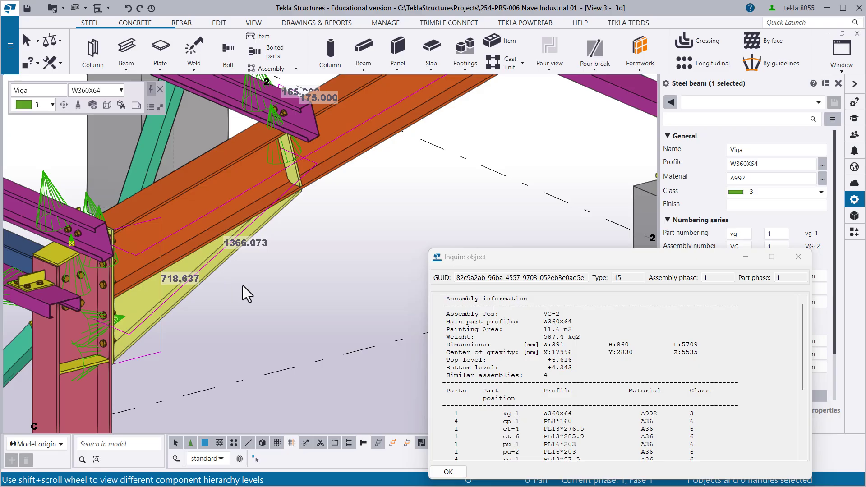
drag(570, 259, 512, 245)
scroll(343, 240, down, 3)
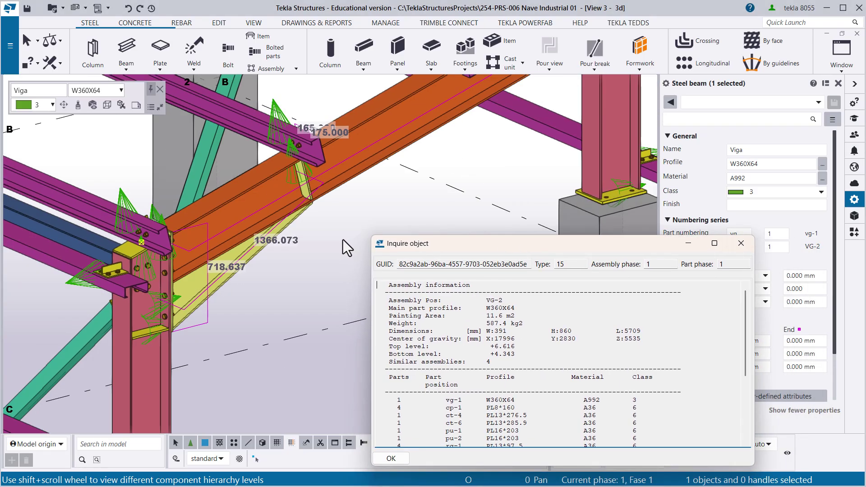
middle_drag(342, 240, 185, 346)
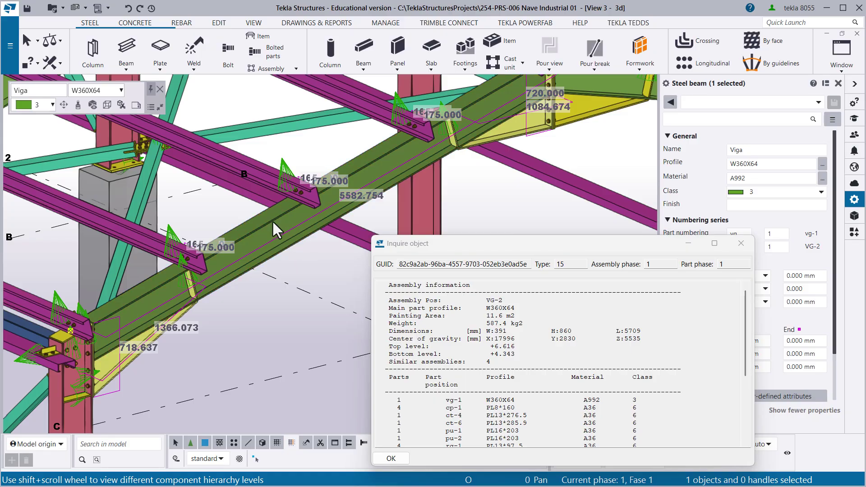
click(741, 244)
scroll(276, 314, down, 5)
click(276, 320)
click(293, 251)
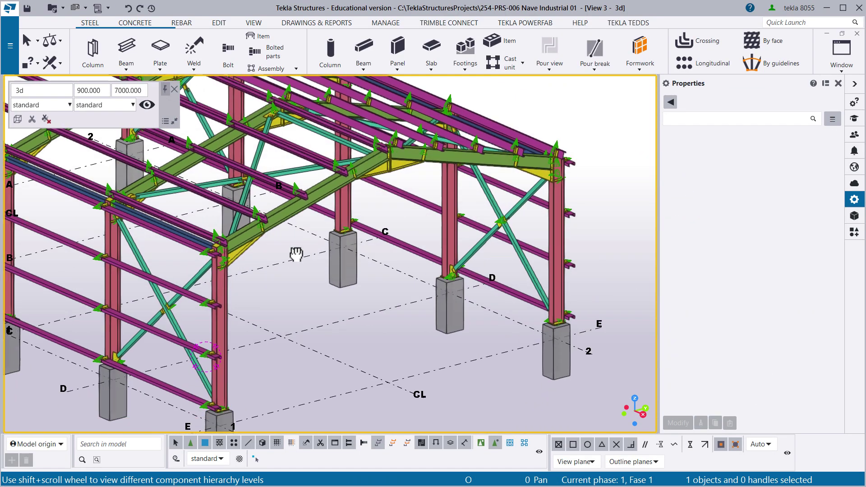
- Inquire the assembly information of the W360X64 corner column at grid E-1
middle_drag(299, 295, 260, 220)
scroll(284, 233, up, 2)
scroll(244, 212, up, 2)
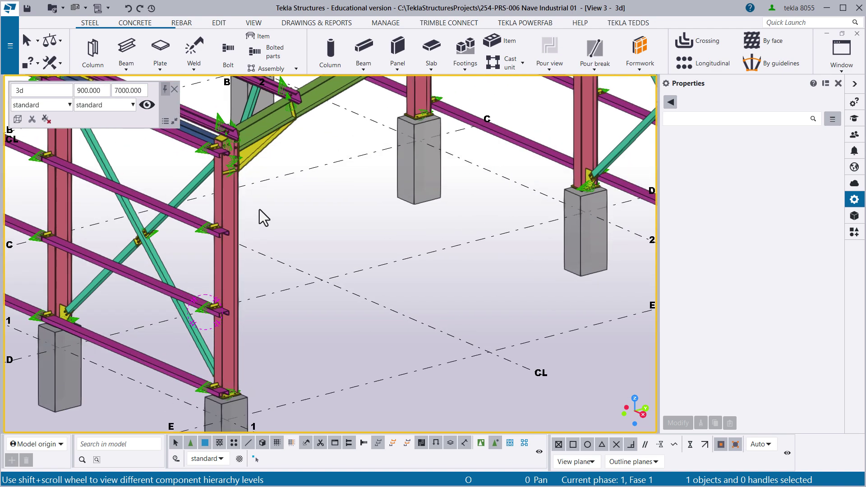
click(240, 205)
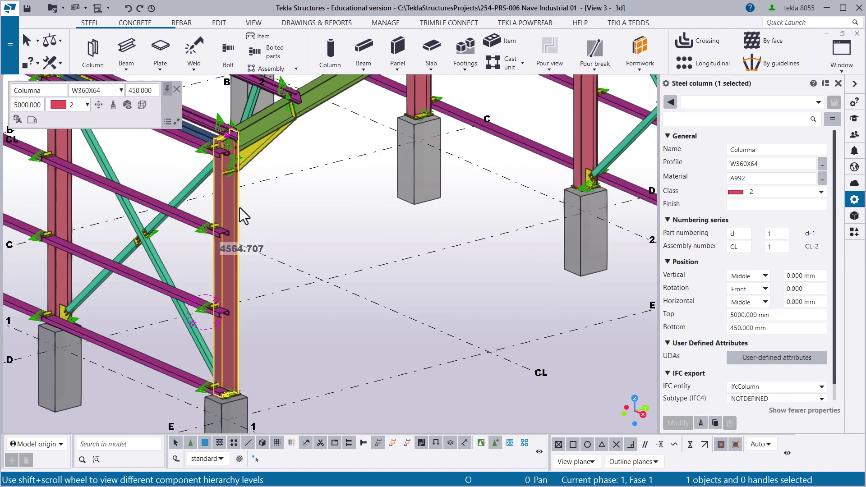
right_click(318, 218)
mouse_move(370, 259)
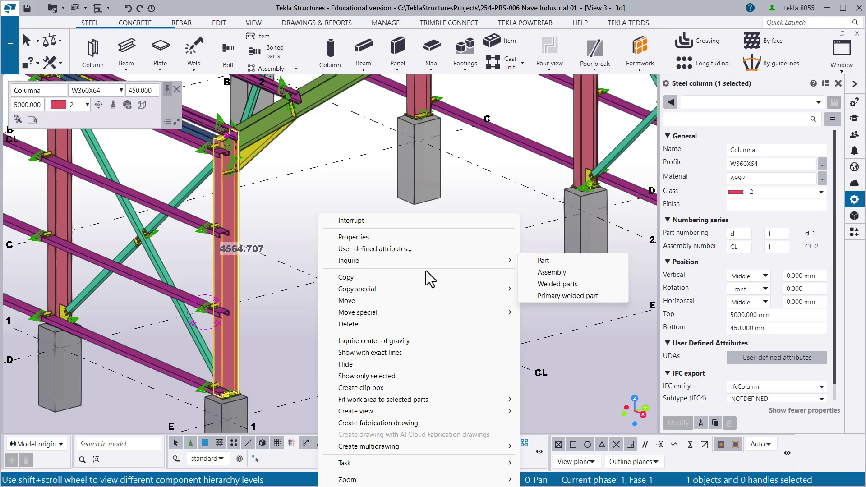
click(551, 272)
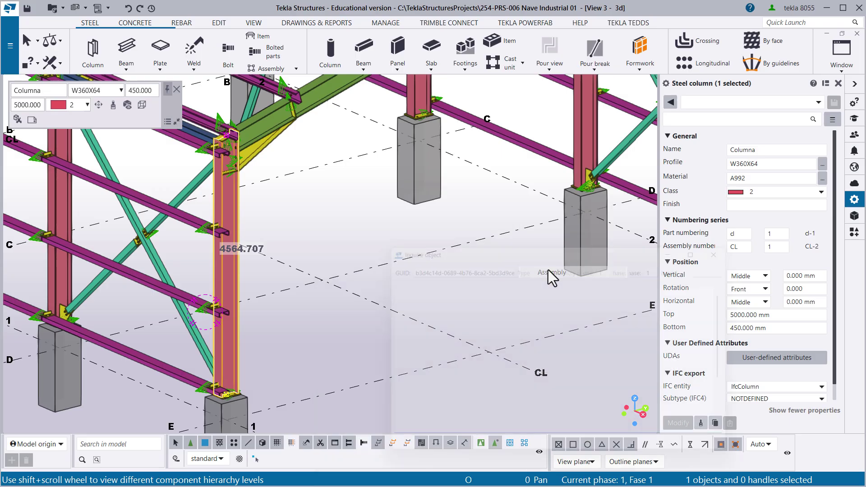
drag(453, 238, 492, 187)
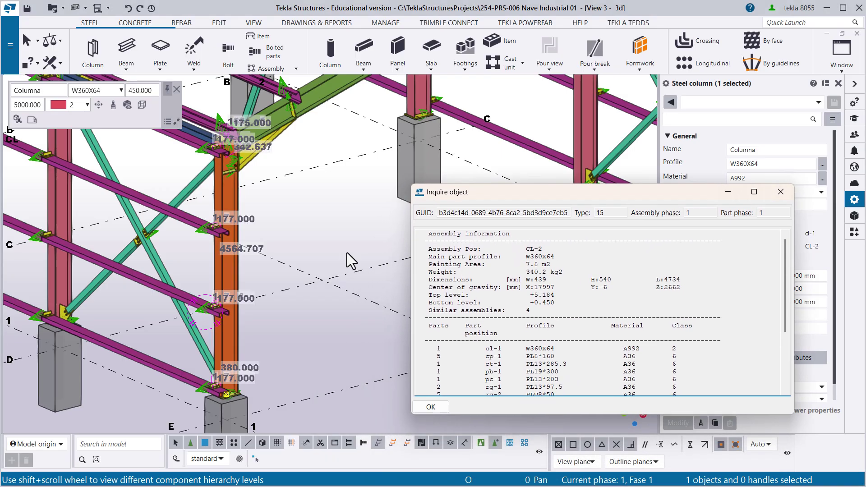
- Examine the corner column from base to beam connection against its assembly report, close the report and deselect the column
scroll(244, 369, up, 3)
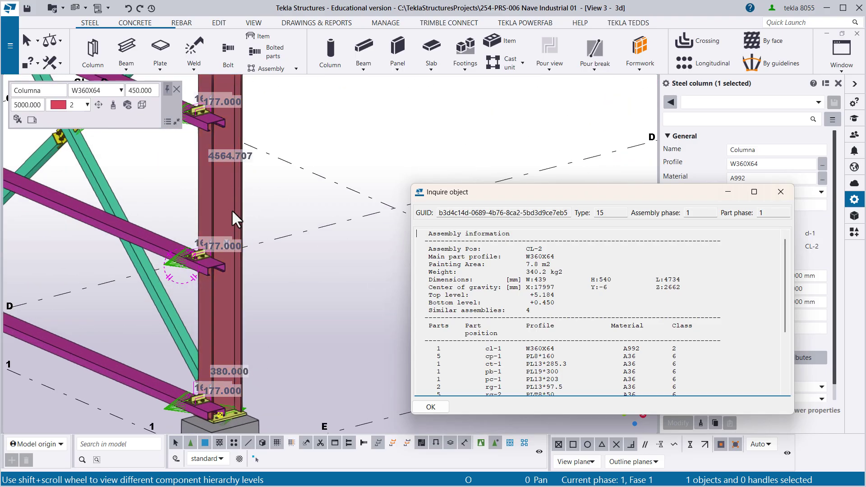
middle_drag(231, 146, 245, 217)
scroll(234, 212, down, 3)
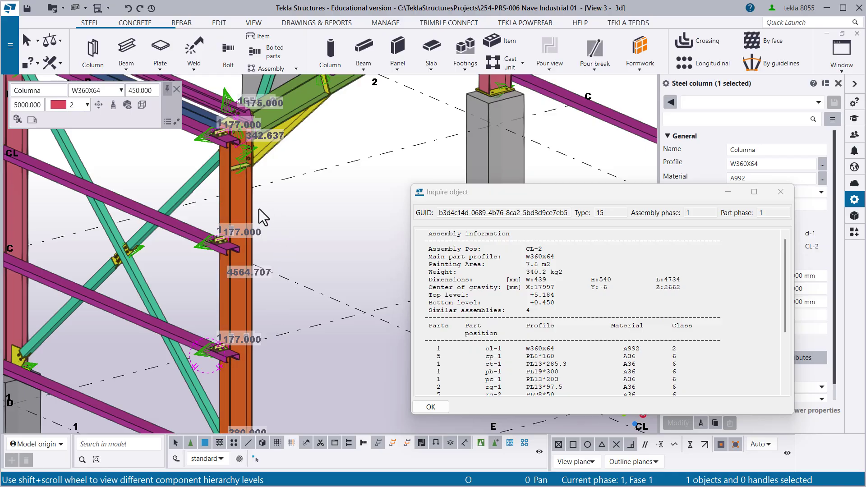
click(781, 192)
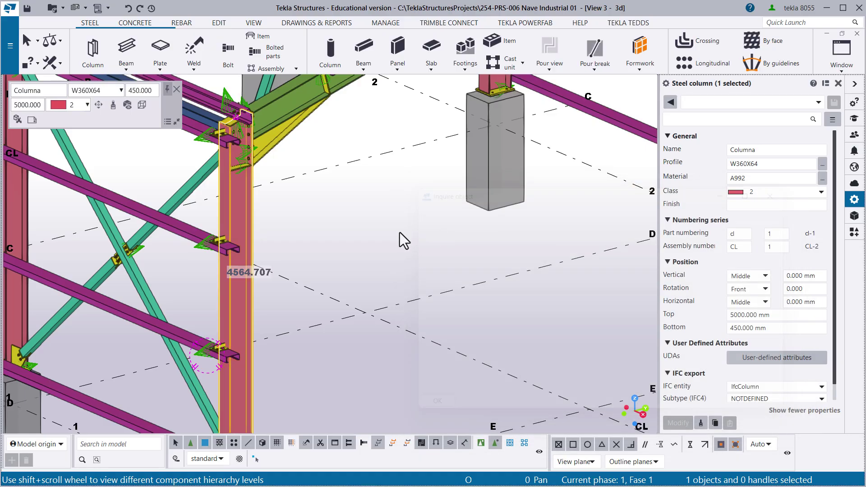
click(188, 280)
- Inquire the assembly information of the continuous HSS101.6X101.6X6.4 diagonal wall brace beside the corner column
middle_drag(188, 280, 380, 237)
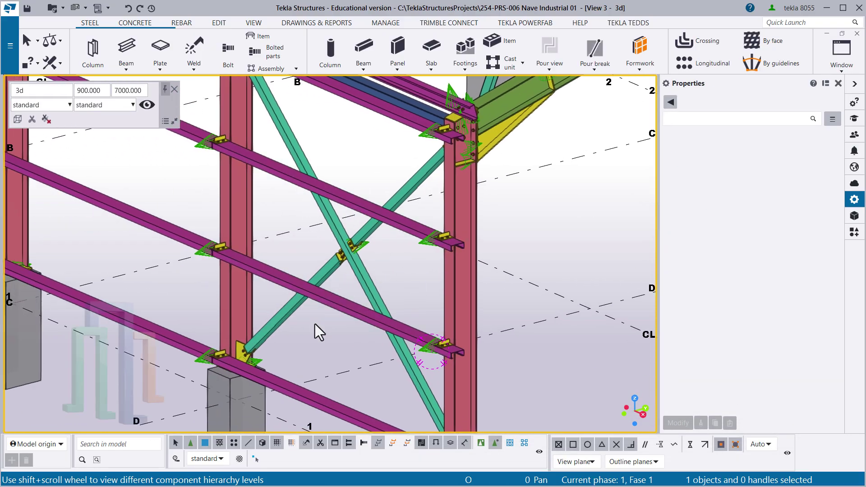
click(369, 281)
right_click(399, 270)
mouse_move(435, 266)
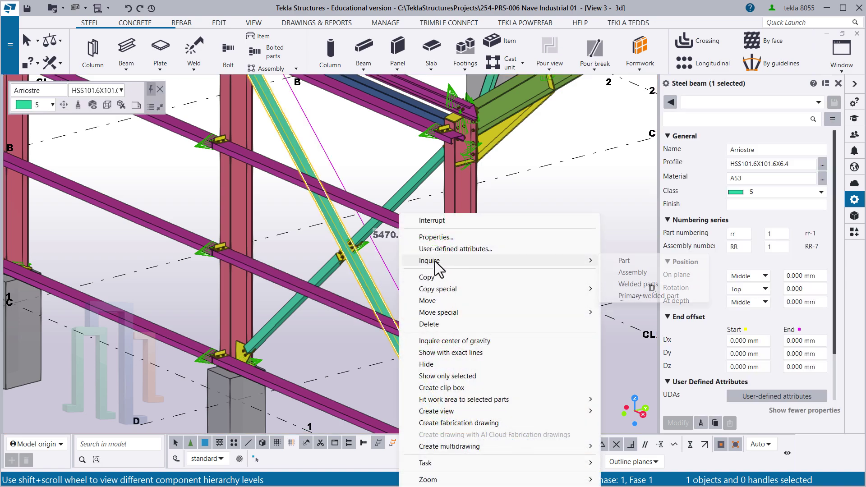
click(628, 274)
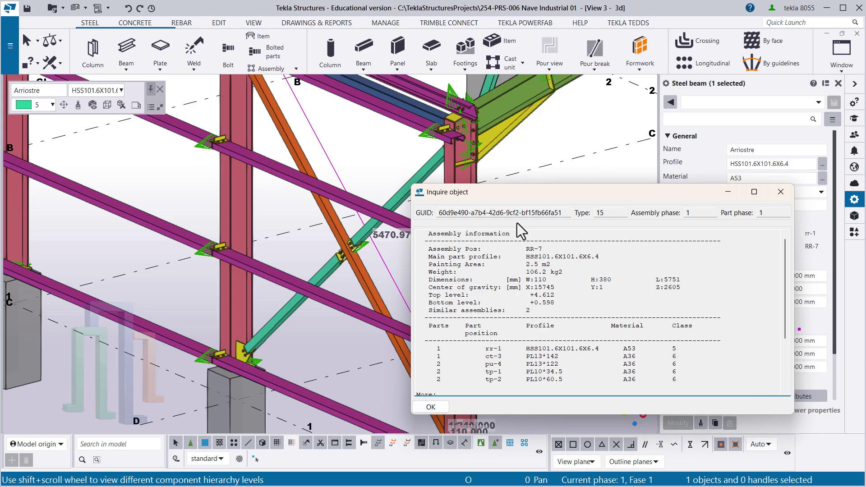
drag(499, 196, 551, 180)
- Examine the diagonal brace and its end connections against the assembly report, close the report and deselect the brace
middle_drag(395, 250, 341, 334)
middle_drag(251, 271, 223, 231)
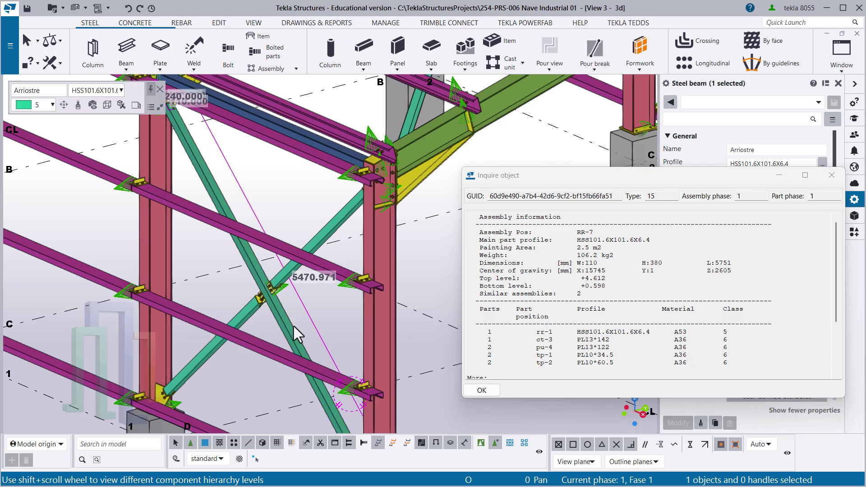
middle_drag(315, 331, 279, 311)
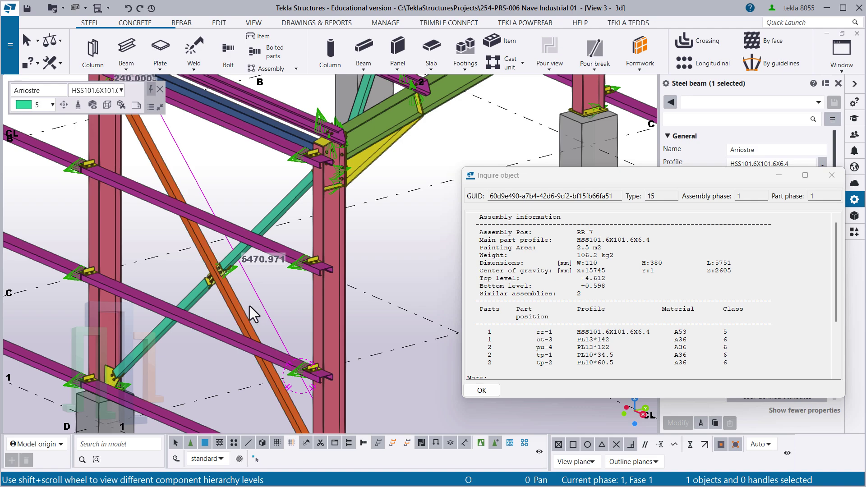
middle_drag(223, 203, 245, 267)
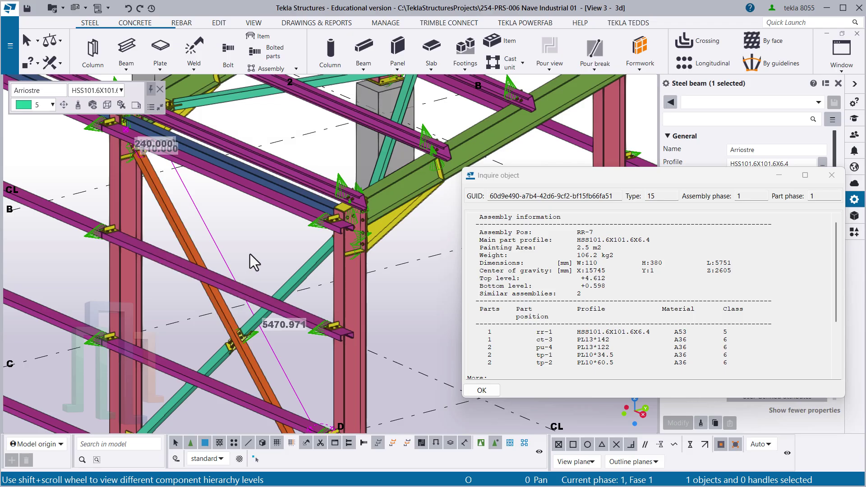
click(832, 175)
click(499, 278)
- Select the PL13 stiffener in the corner column below the beam connection, examine its numbering series, and deselect it
scroll(367, 307, down, 2)
middle_drag(366, 307, 344, 213)
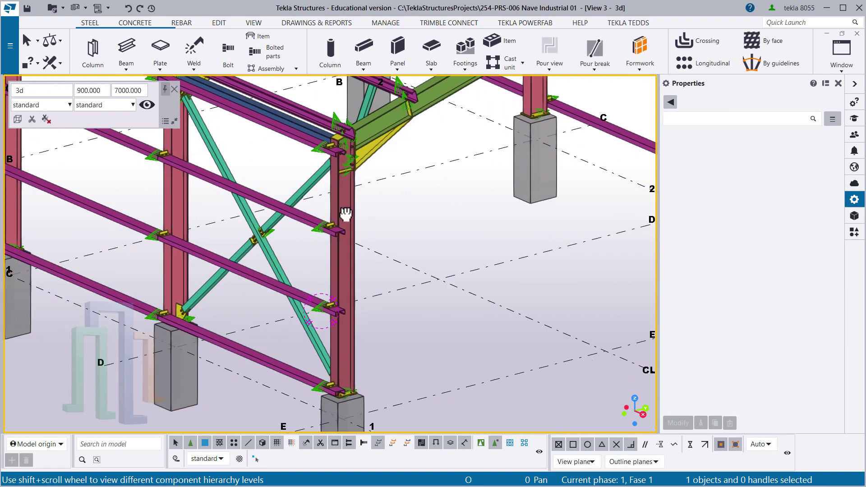
scroll(352, 300, up, 2)
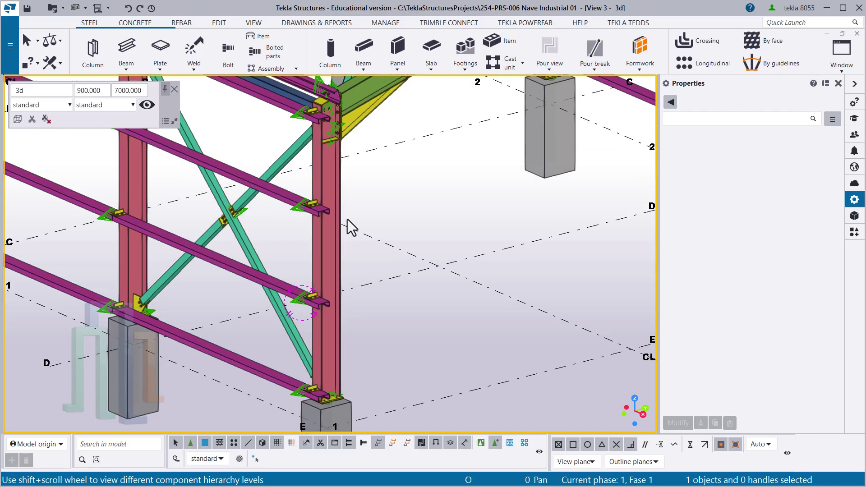
middle_drag(359, 210, 362, 256)
scroll(324, 177, up, 2)
scroll(325, 181, up, 2)
middle_drag(328, 180, 327, 214)
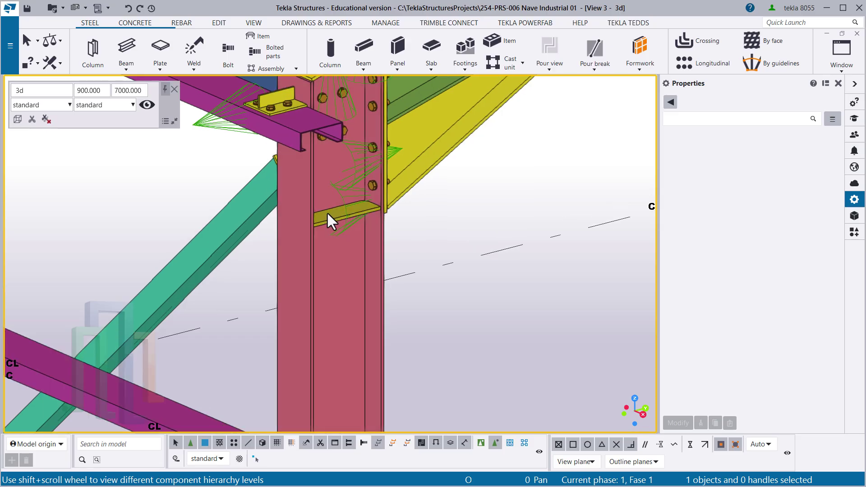
click(328, 217)
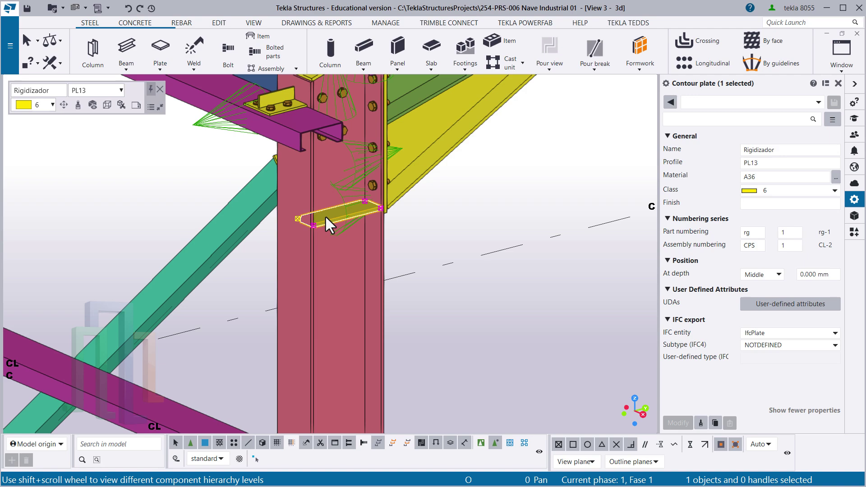
right_click(325, 217)
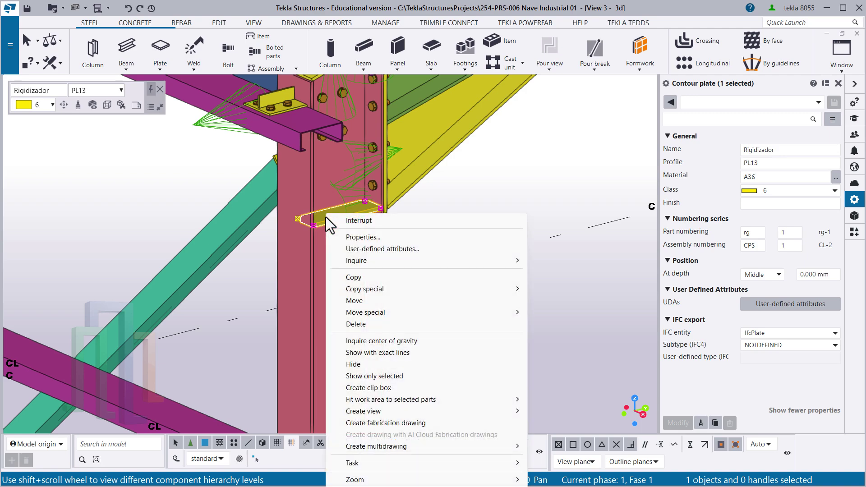
click(164, 217)
- Review the assembly commands available for the corner column's PL13 stiffener, such as adding it to an assembly, and deselect the plate
middle_drag(164, 216, 162, 131)
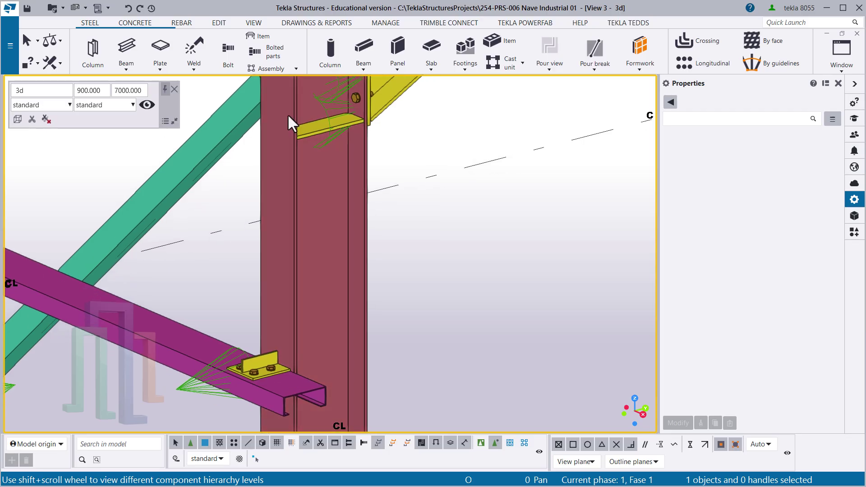
click(307, 125)
right_click(321, 128)
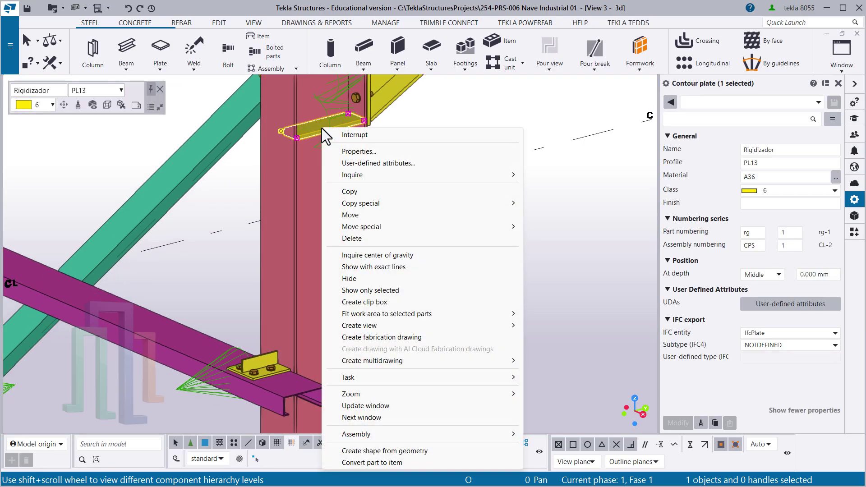
mouse_move(340, 432)
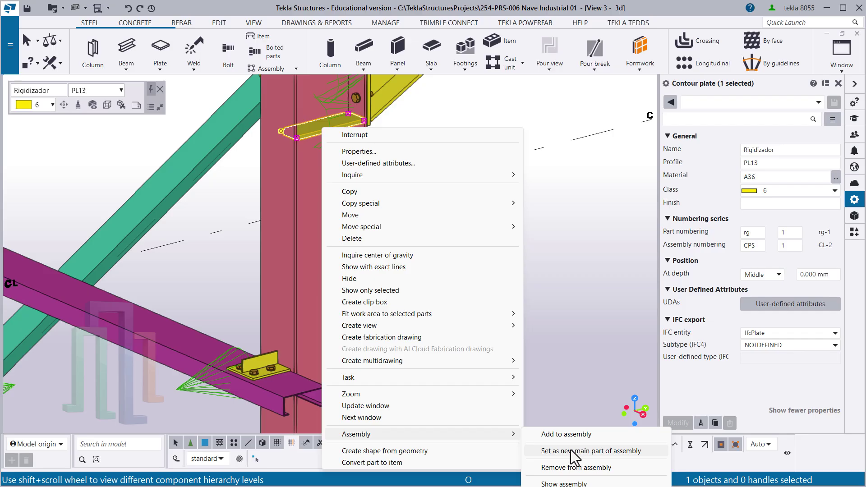
click(565, 432)
click(450, 290)
scroll(394, 242, up, 3)
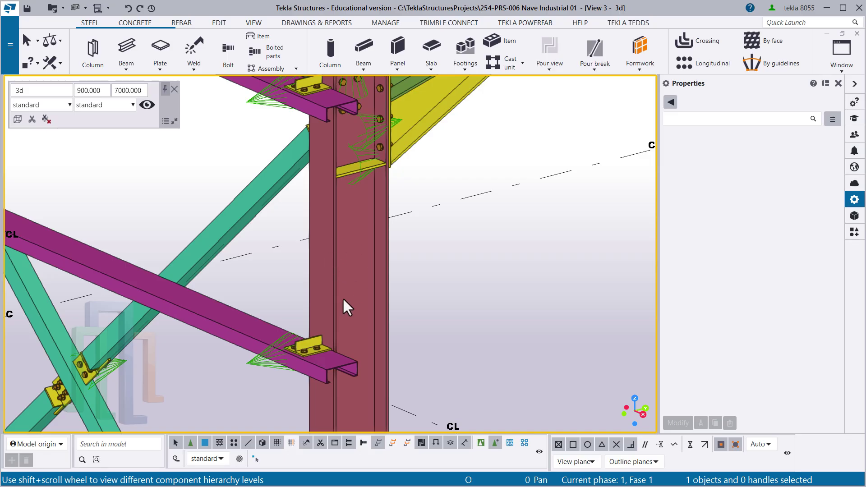
scroll(428, 315, down, 10)
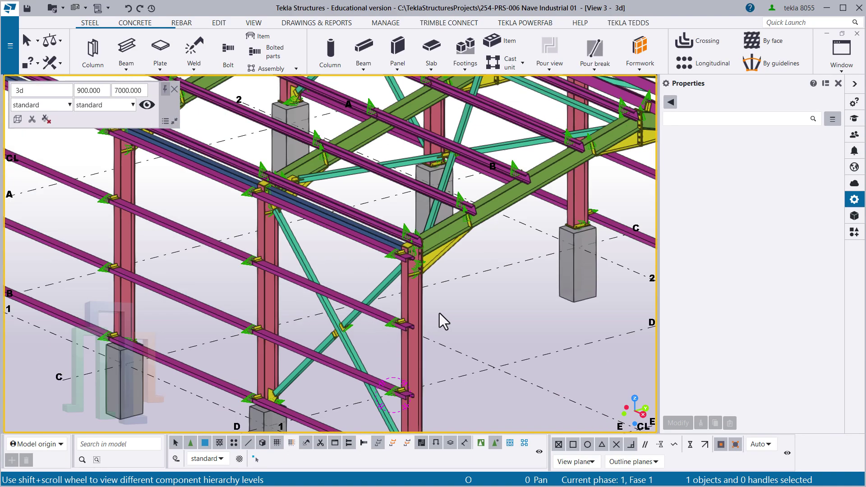
middle_drag(451, 329, 425, 329)
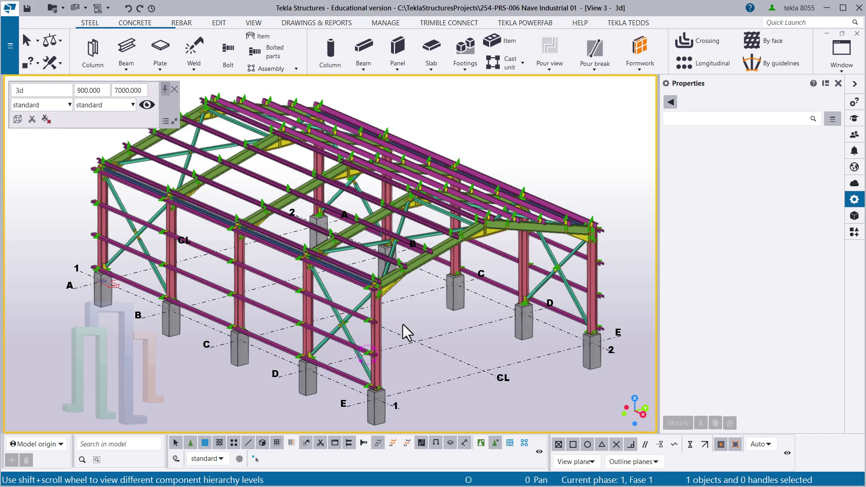
- Select the CC200-3.2-25-75 wall girt between two side columns, examine its numbering series and bolted end clips, and deselect it
scroll(239, 261, up, 5)
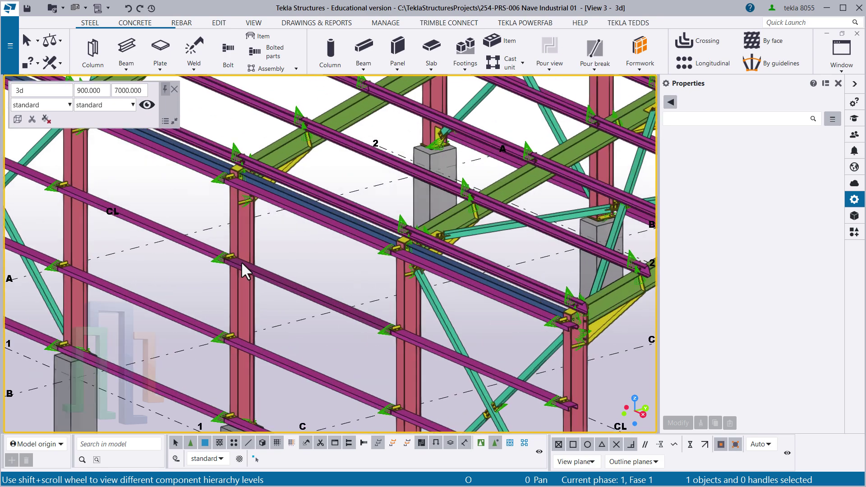
scroll(241, 261, up, 5)
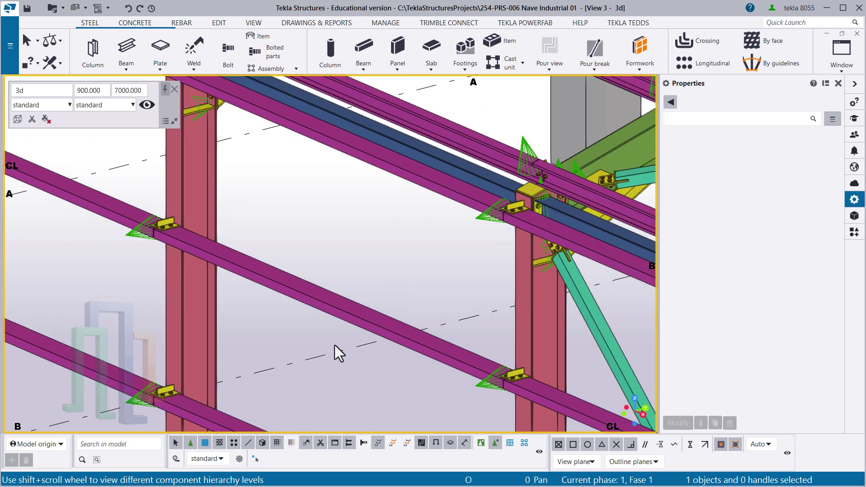
click(318, 318)
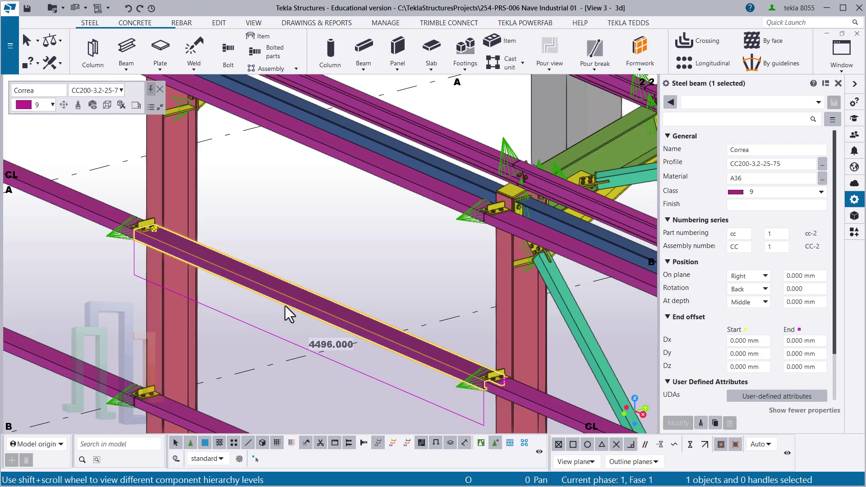
scroll(142, 223, up, 2)
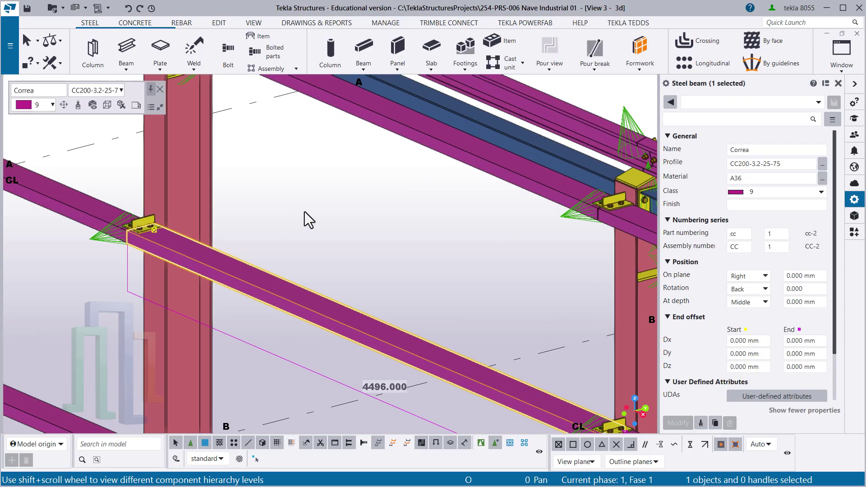
scroll(305, 211, down, 3)
middle_drag(461, 313, 423, 310)
scroll(407, 329, up, 4)
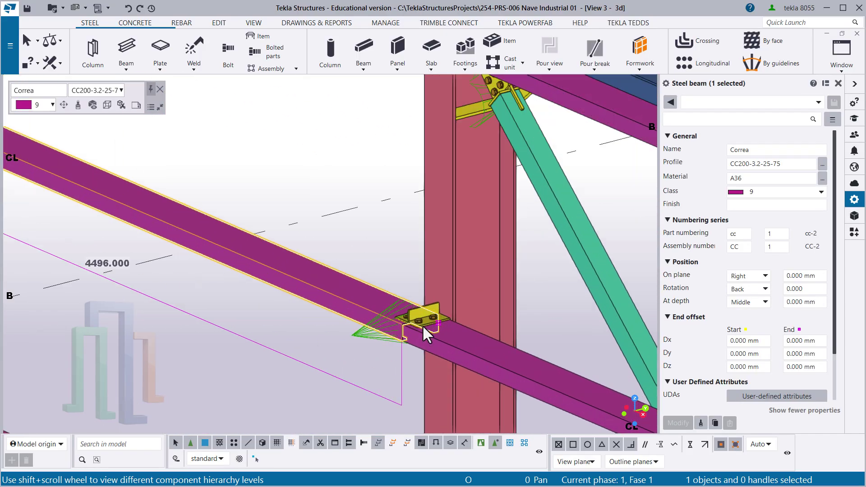
scroll(415, 319, down, 5)
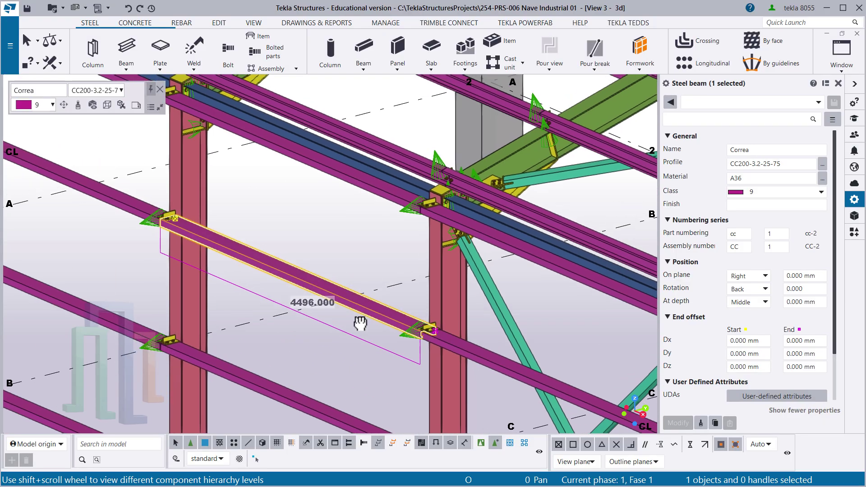
scroll(320, 299, up, 2)
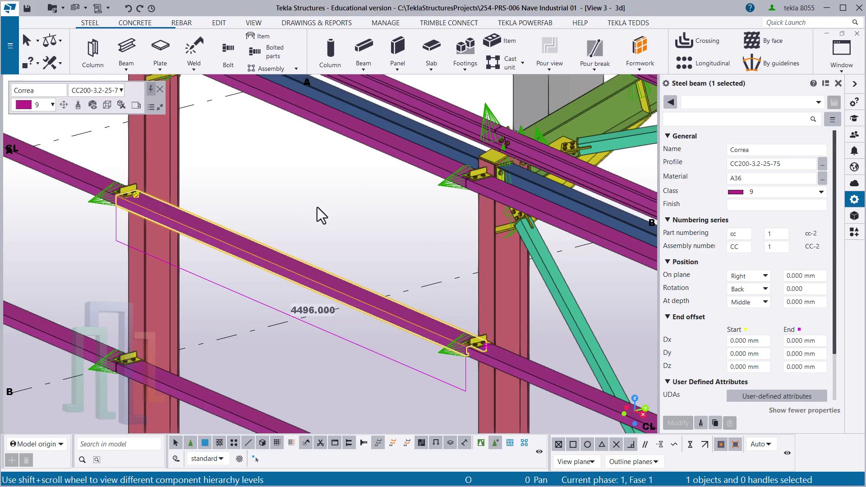
click(325, 245)
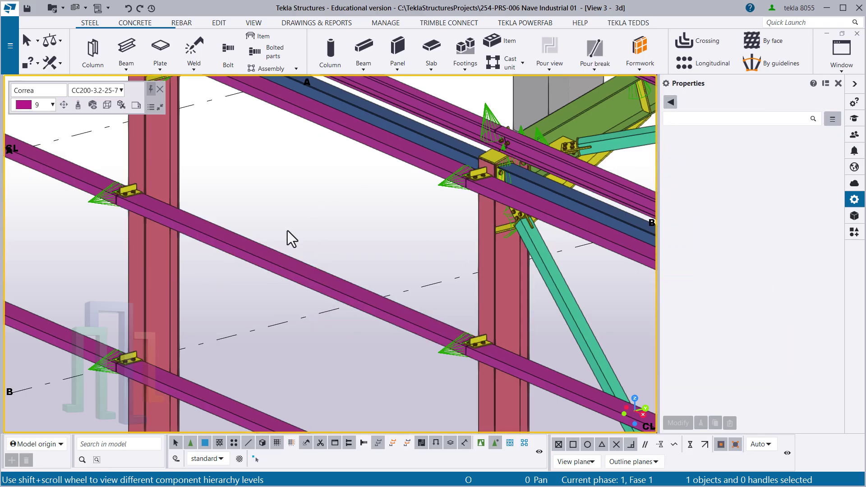
- Redraw the 3D view with the whole structure in sight and save the model
middle_drag(288, 238, 289, 262)
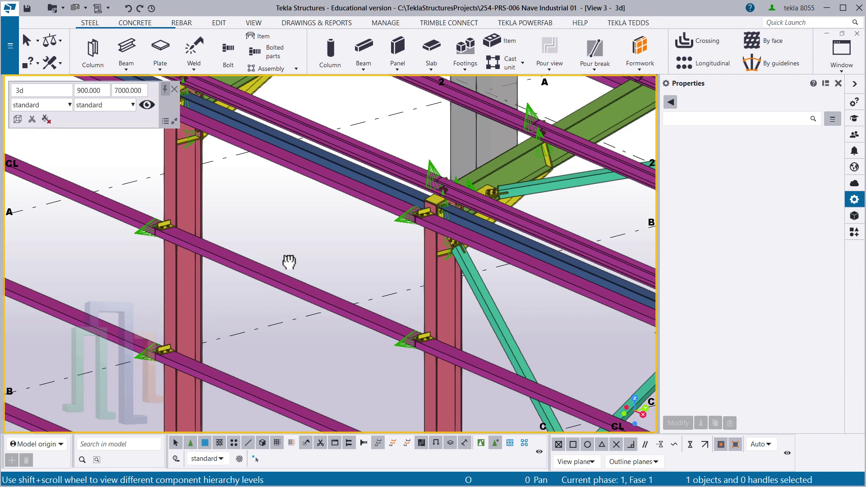
scroll(288, 261, down, 5)
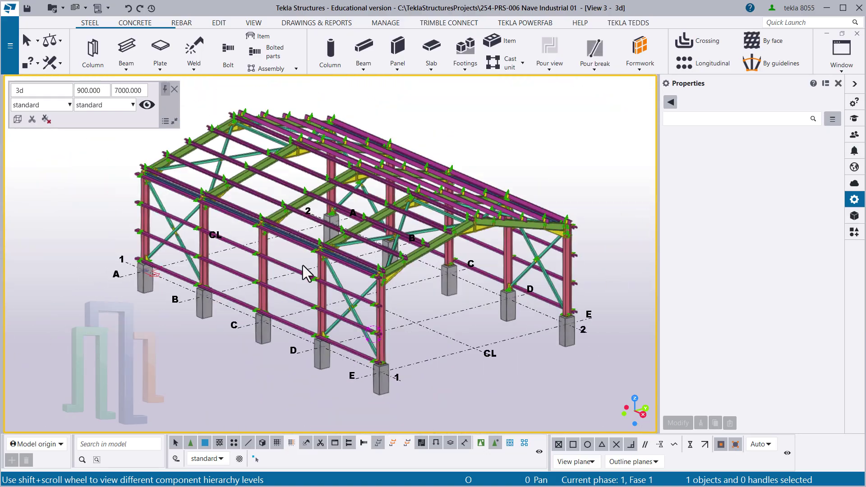
scroll(311, 266, down, 2)
middle_drag(324, 256, 316, 278)
right_click(527, 118)
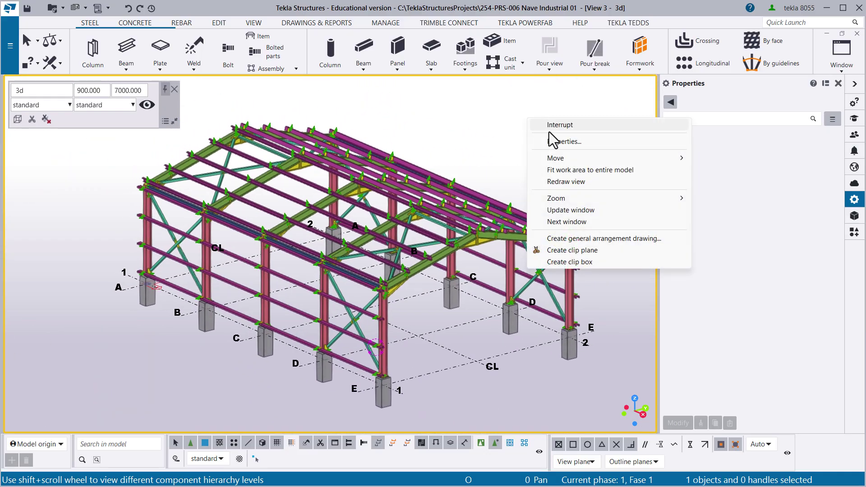
click(562, 182)
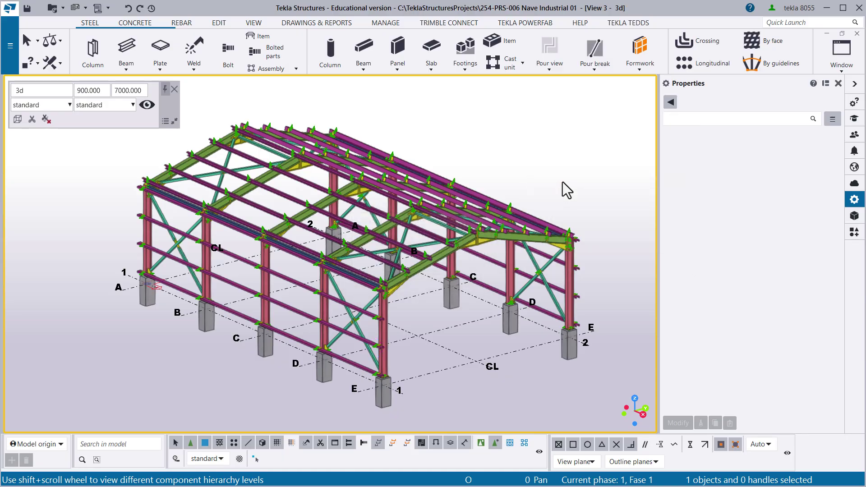
right_click(452, 115)
click(488, 178)
right_click(470, 127)
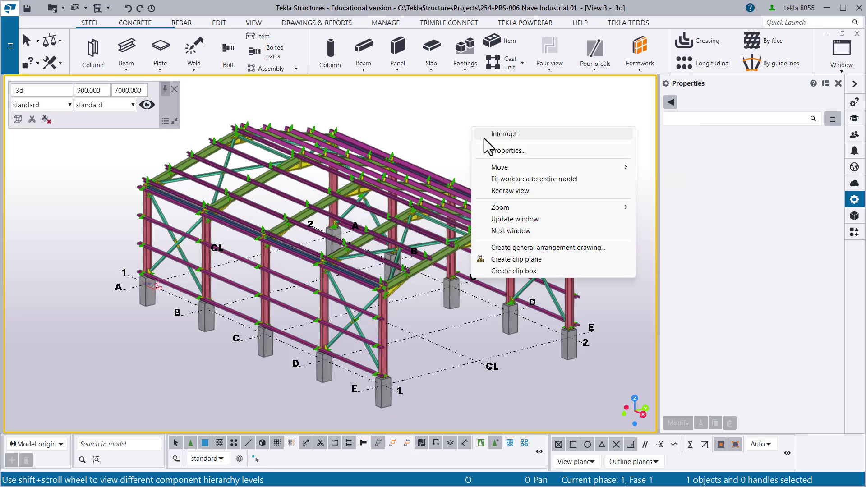
click(513, 190)
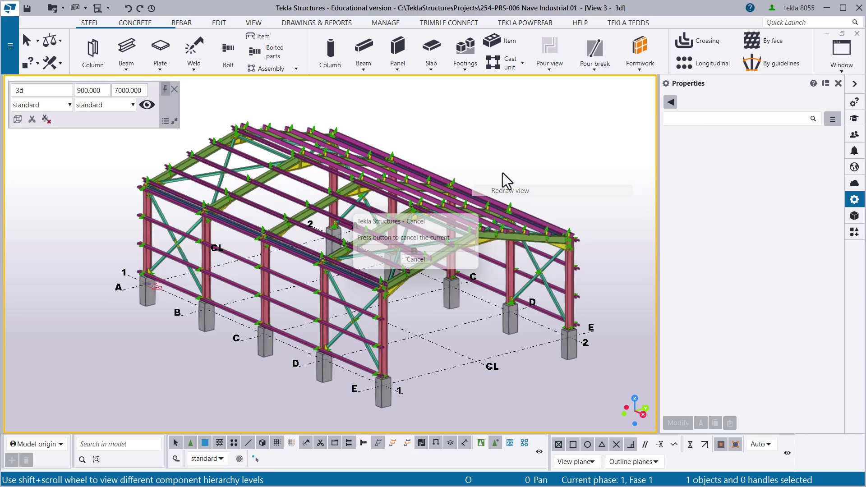
click(27, 10)
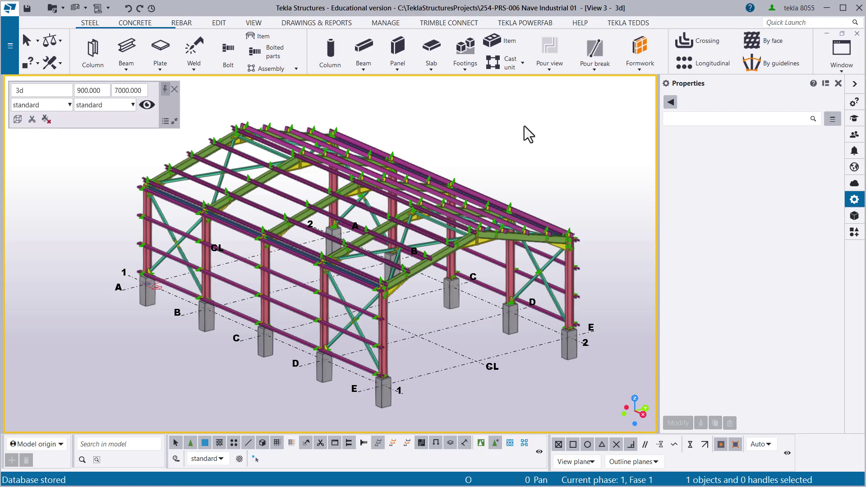
- Open the Numbering Setup dialog and position it so that all of its options are visible
click(298, 26)
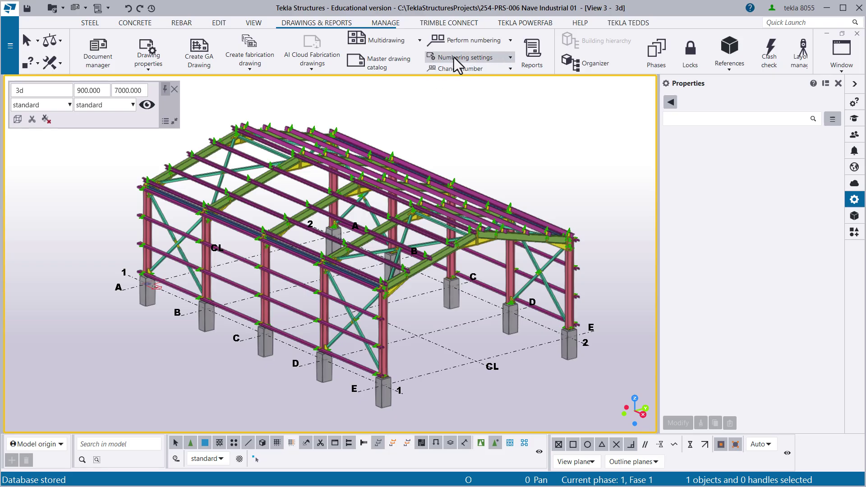
click(510, 58)
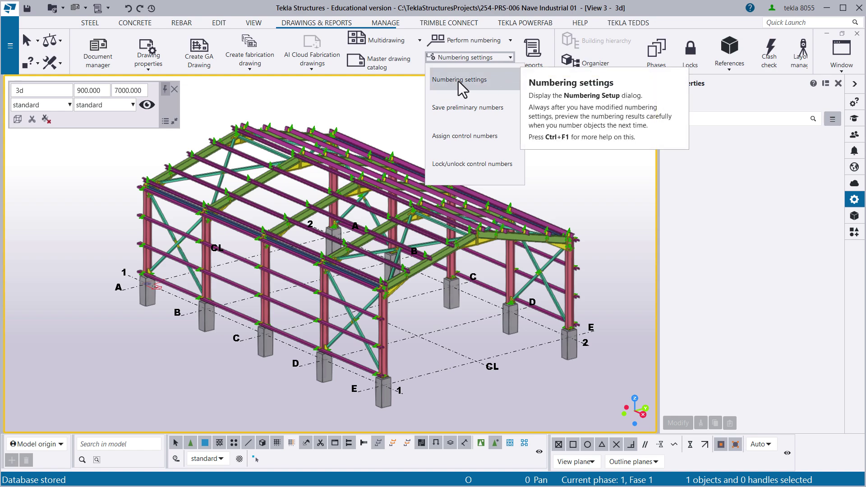
click(458, 81)
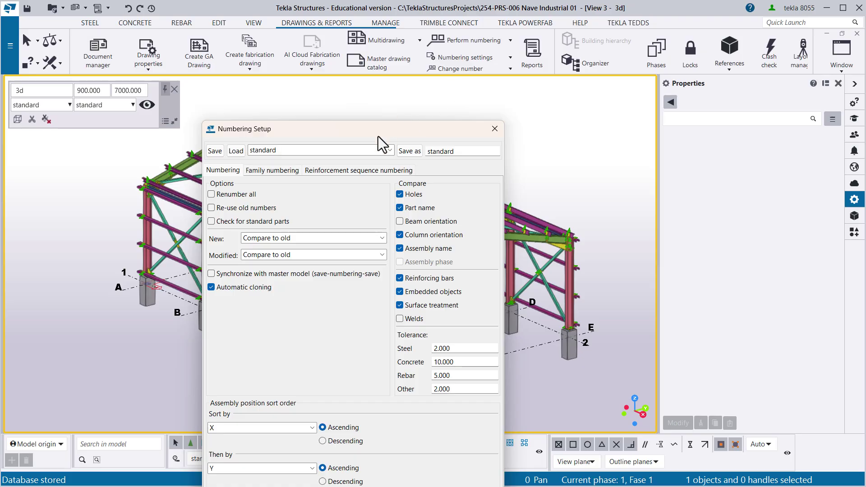
drag(378, 136, 415, 31)
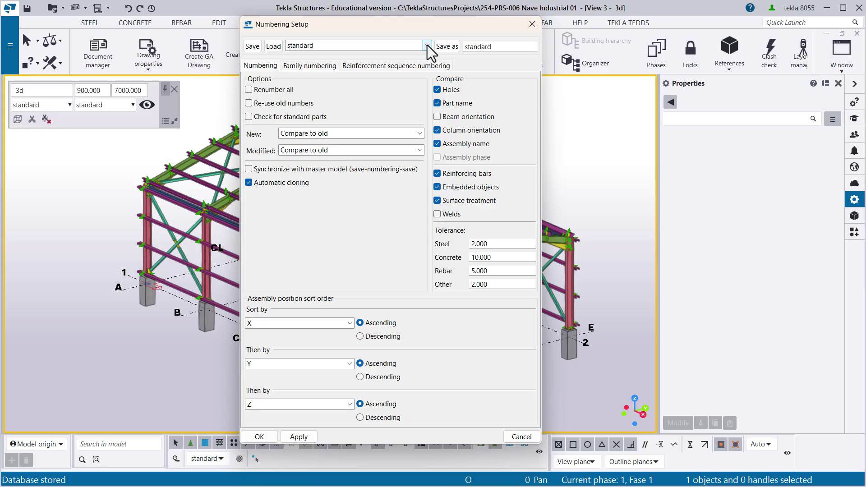
- Load the 1_Initial_Numbering and 2_Before_Creating_Drawings numbering presets in turn to review their options
click(383, 47)
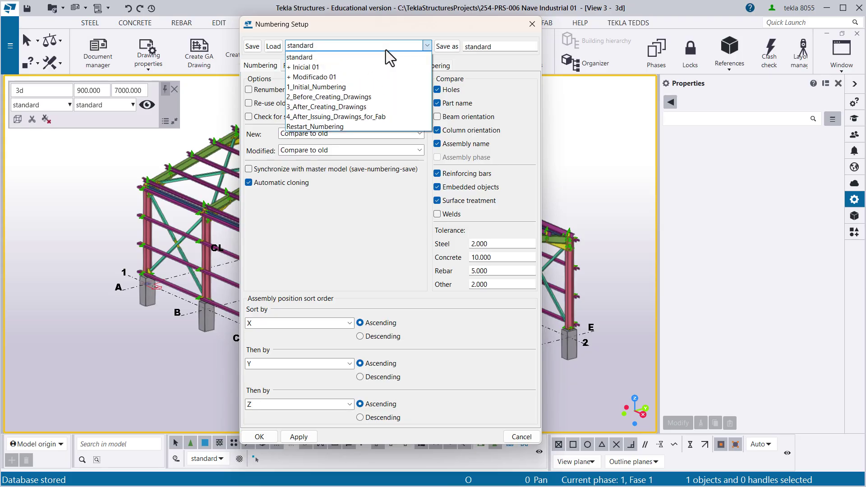
click(320, 88)
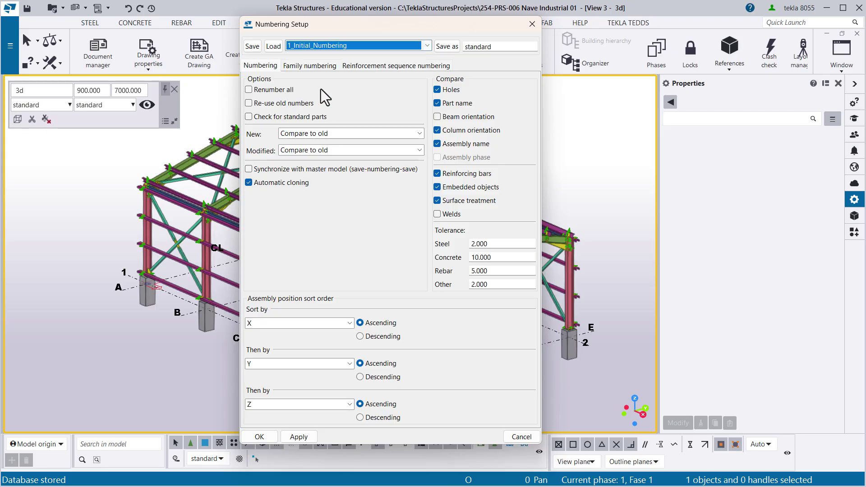
click(277, 50)
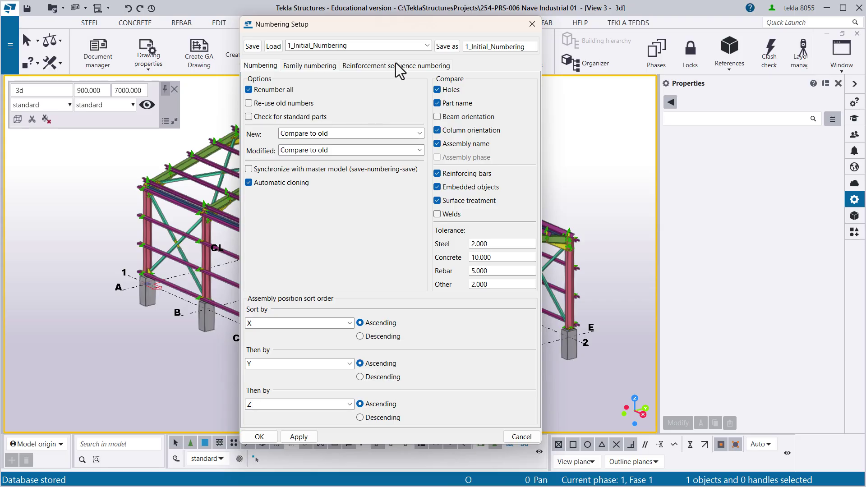
click(378, 48)
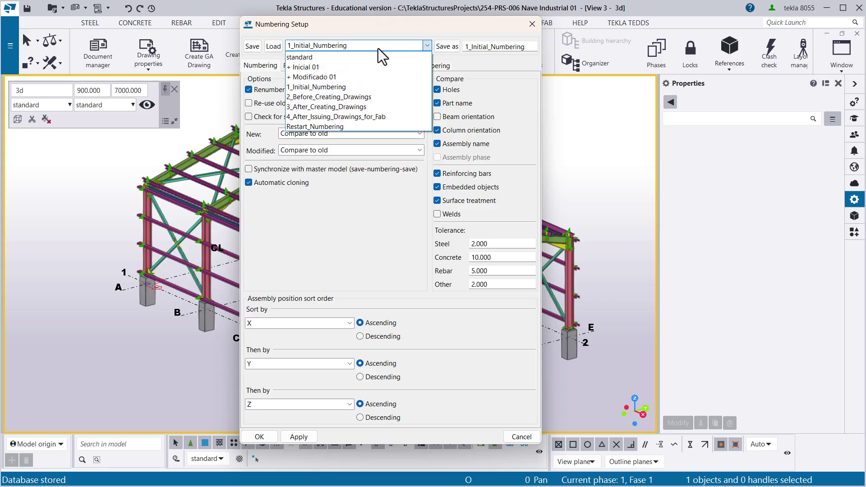
click(306, 97)
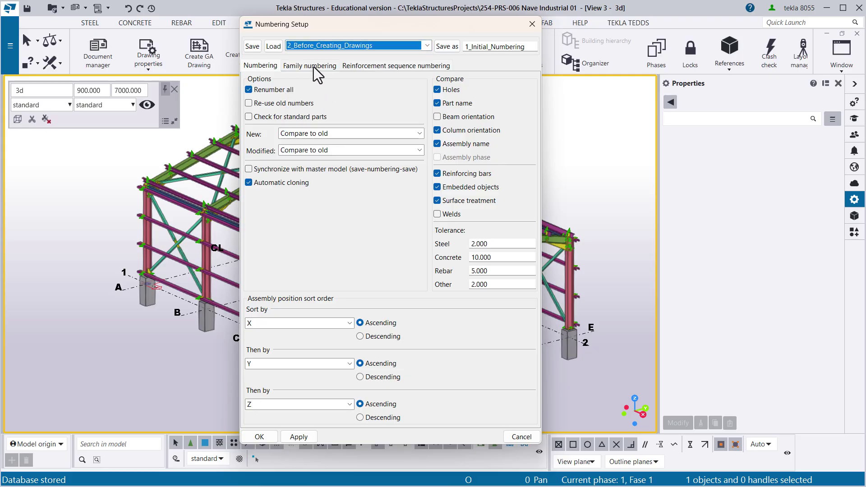
click(276, 47)
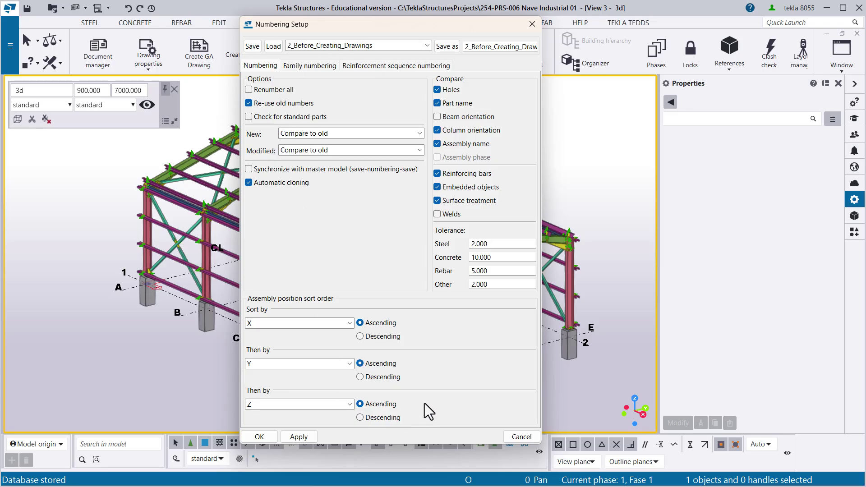
- Load the + Inicial 01 numbering preset
click(348, 49)
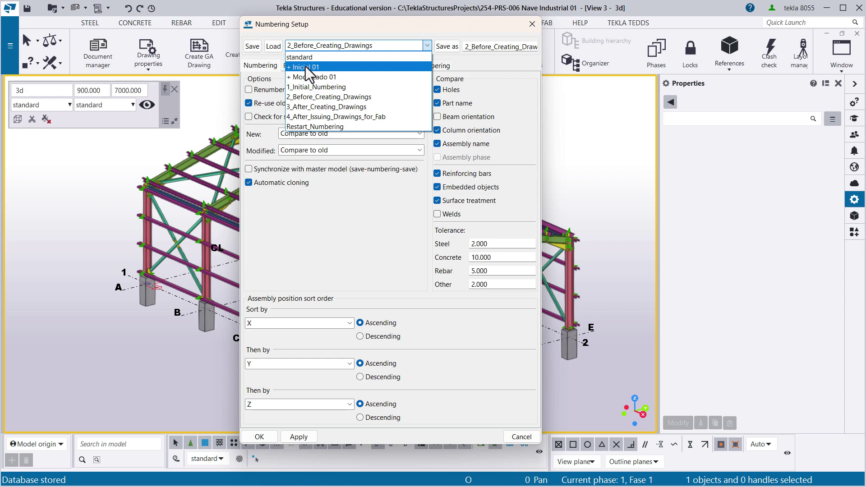
click(354, 26)
drag(354, 27, 421, 25)
click(494, 45)
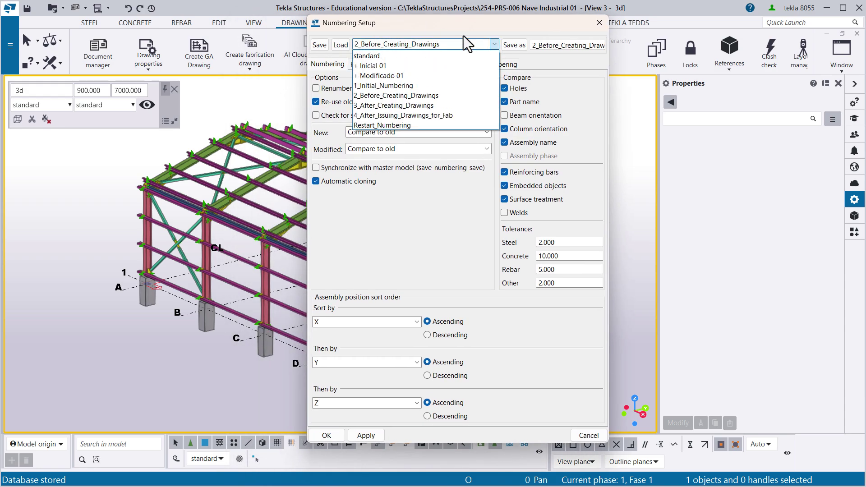
click(372, 69)
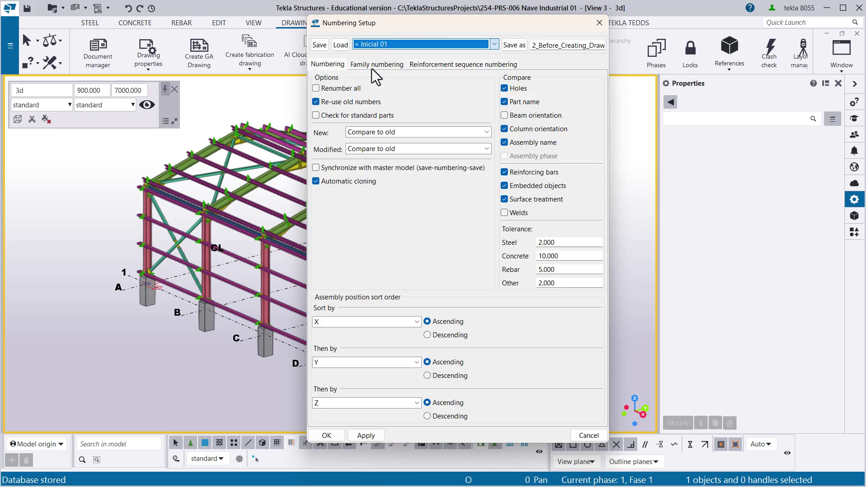
click(342, 46)
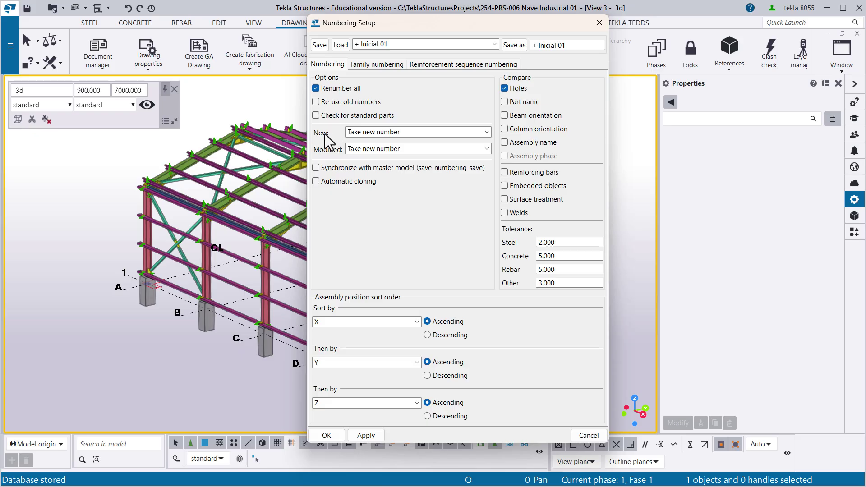
- Set the numbering of both new and modified parts to Take new number
click(374, 134)
click(372, 154)
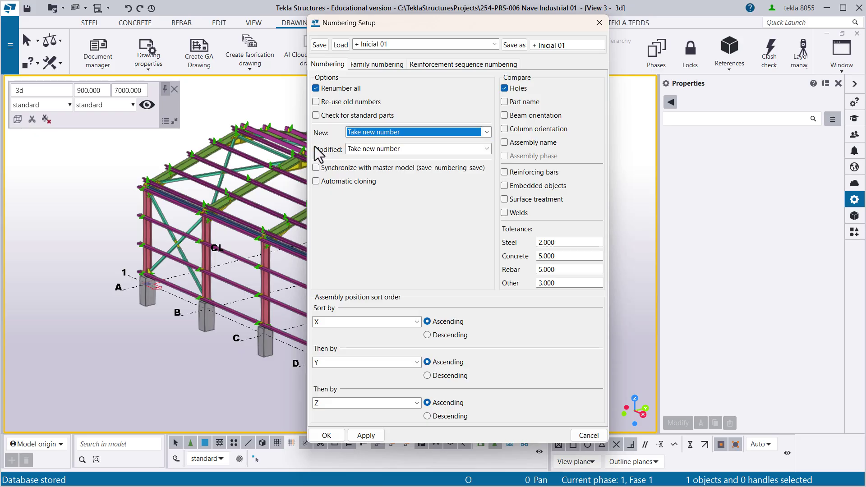
click(377, 151)
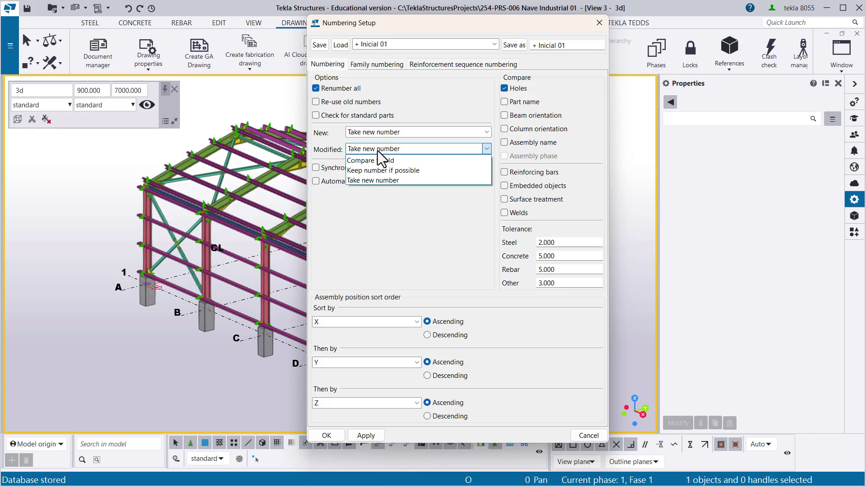
click(371, 180)
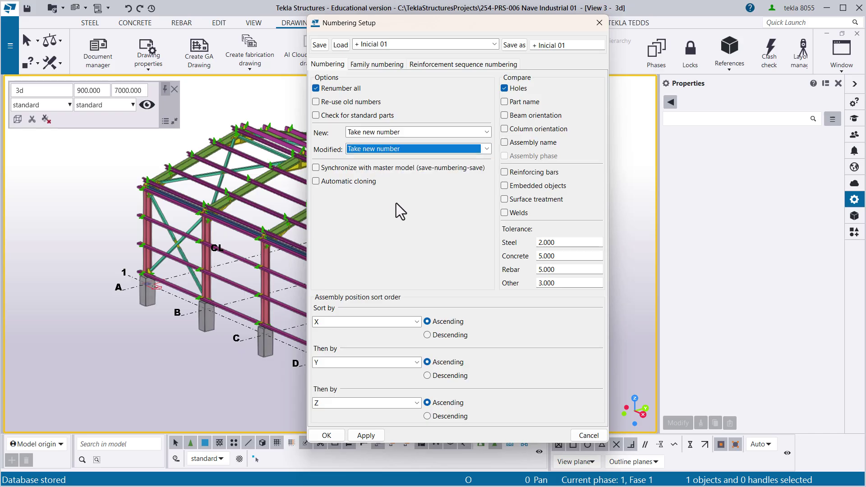
- Include the part name among the properties compared during numbering
click(517, 90)
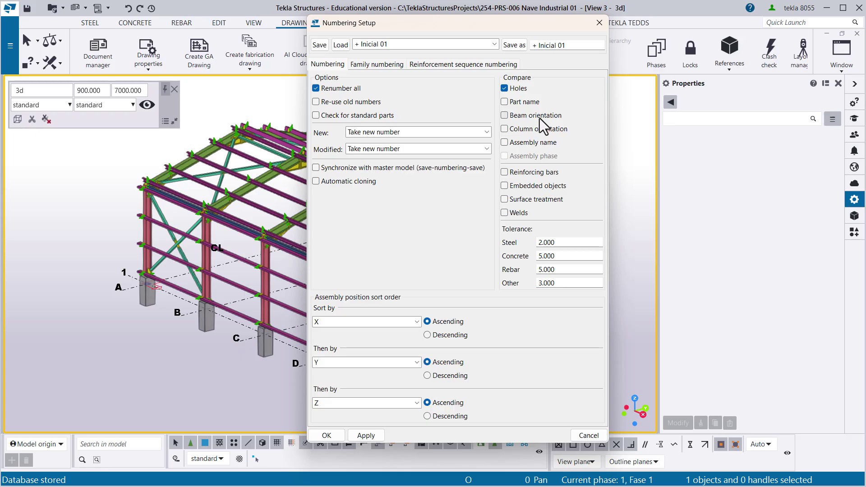
click(505, 103)
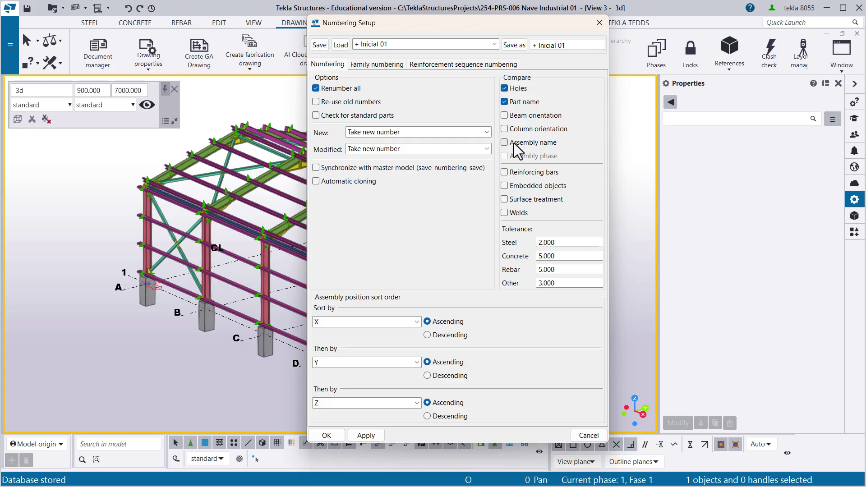
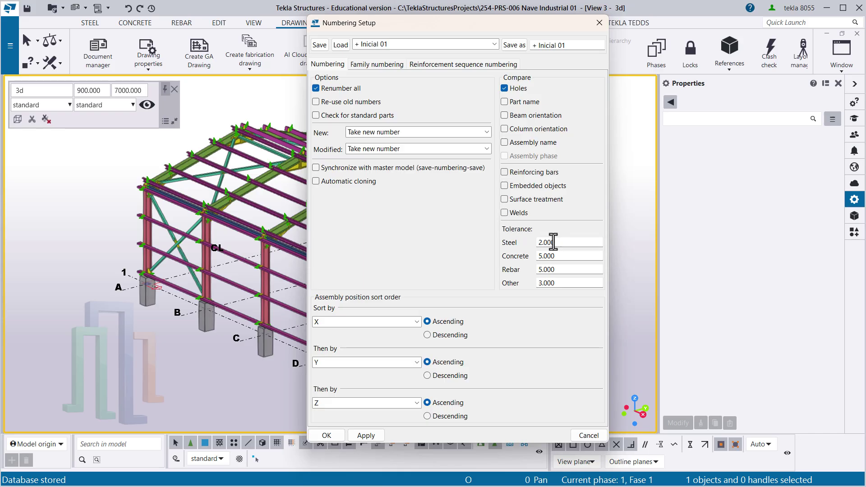
- Review the numbering comparison tolerances for steel, concrete, rebar and other materials
drag(556, 243, 530, 250)
click(567, 256)
click(563, 256)
click(546, 270)
click(567, 283)
- Examine the X, Y and Z criteria available for the assembly position sort order
click(337, 320)
click(313, 344)
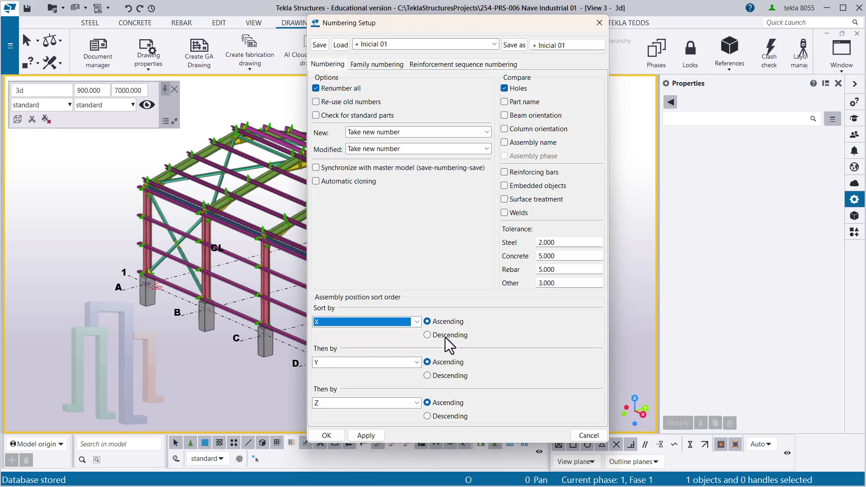
click(381, 363)
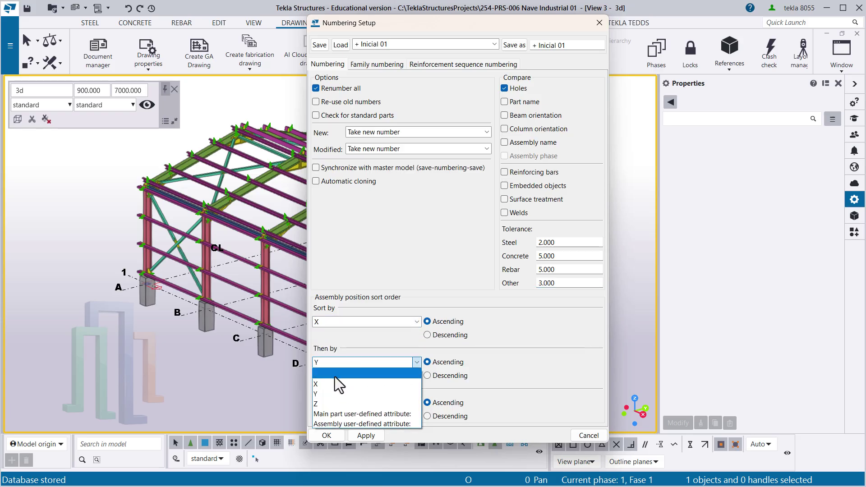
click(352, 378)
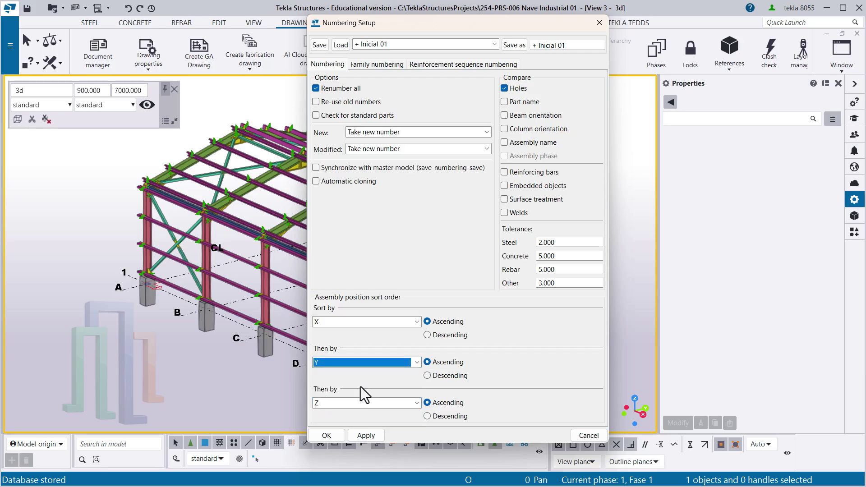
click(401, 408)
click(326, 437)
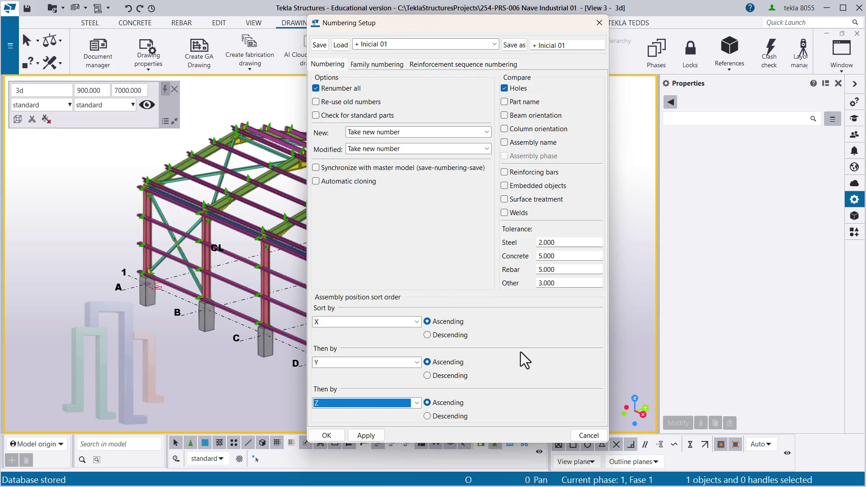
- Save the numbering settings as a new preset named + Previo 01 and close the numbering setup
click(512, 44)
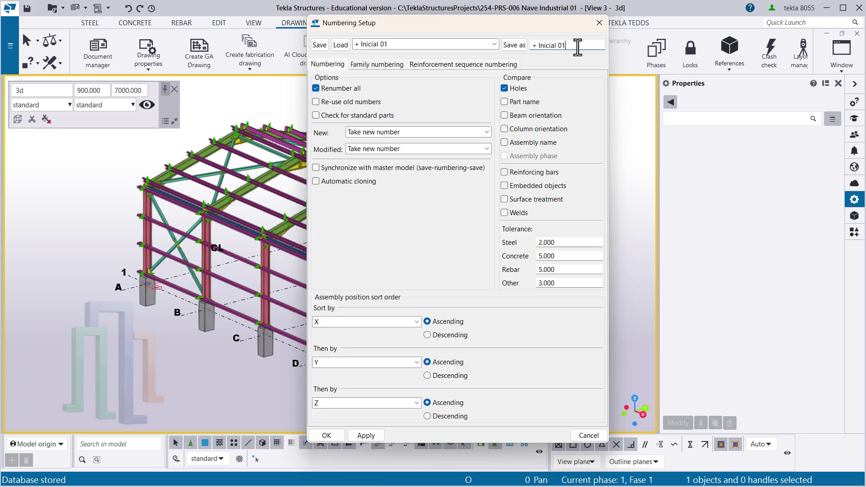
drag(577, 49, 518, 49)
click(538, 46)
key(Delete)
key(Delete)
key(Delete)
key(Delete)
key(Delete)
key(Delete)
key(Delete)
text(Pr)
key(BackSpace)
key(BackSpace)
text(Previo)
click(513, 45)
click(603, 23)
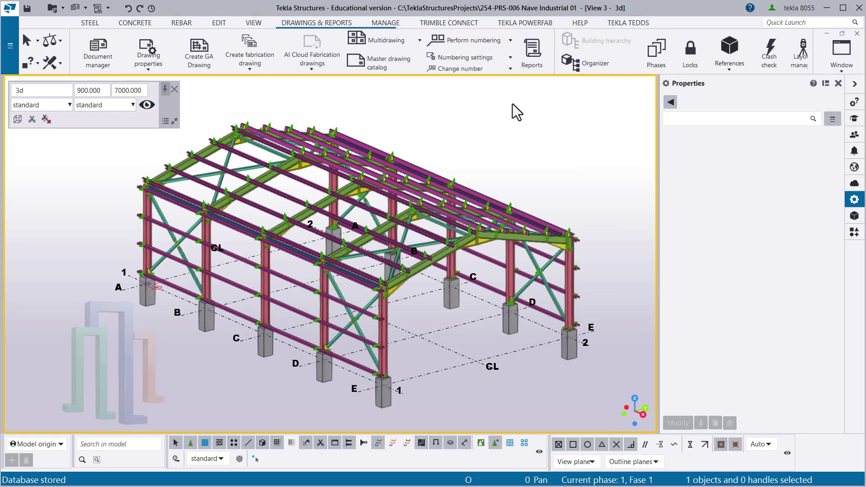
- Load the + Inicial 01 numbering preset, switch to + Previo 01 and accept the settings
click(504, 58)
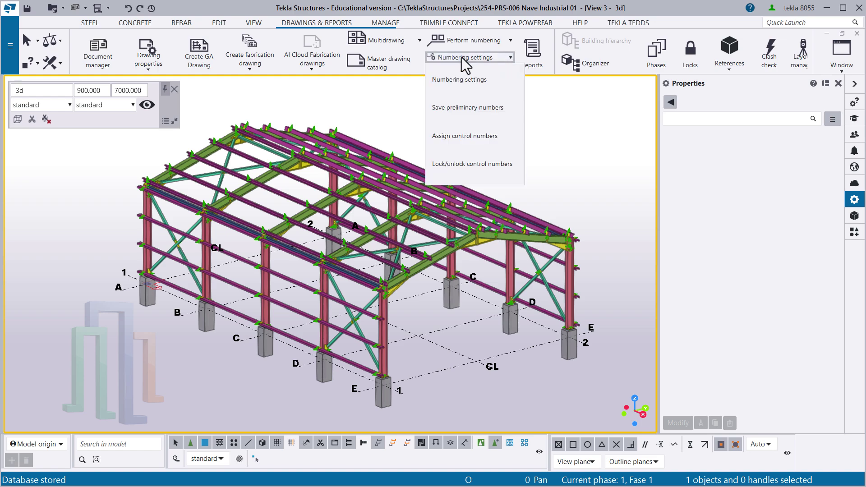
click(447, 80)
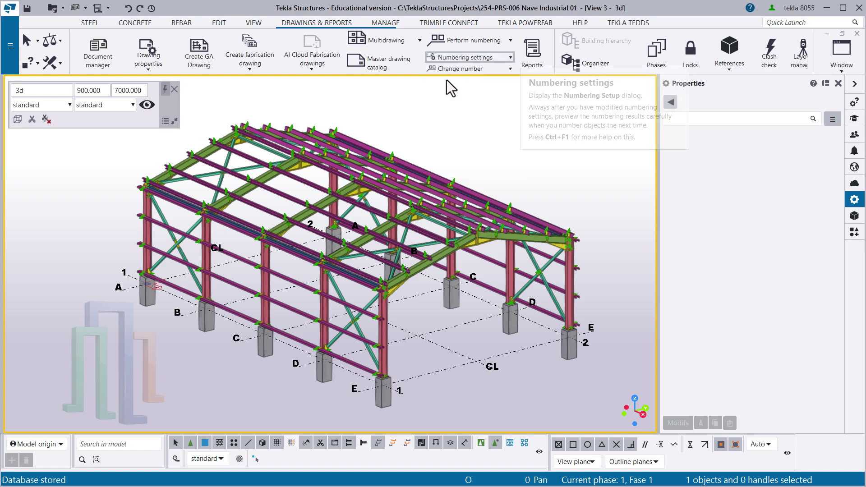
click(492, 44)
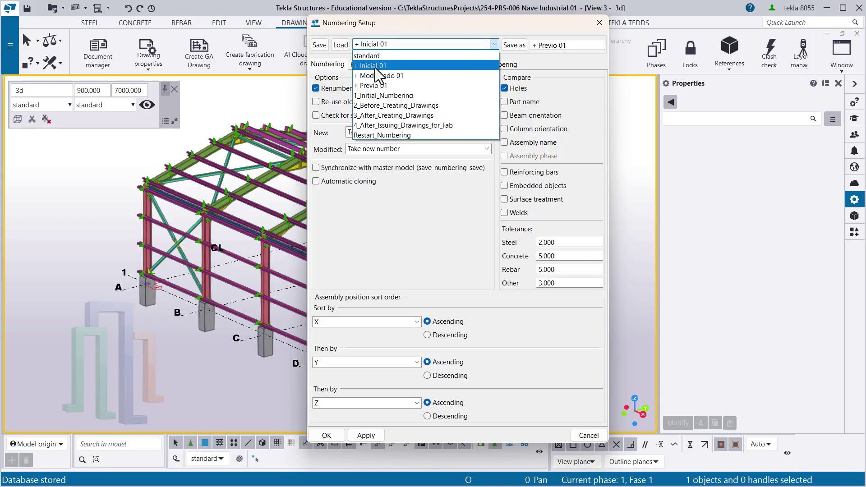
click(374, 67)
click(341, 45)
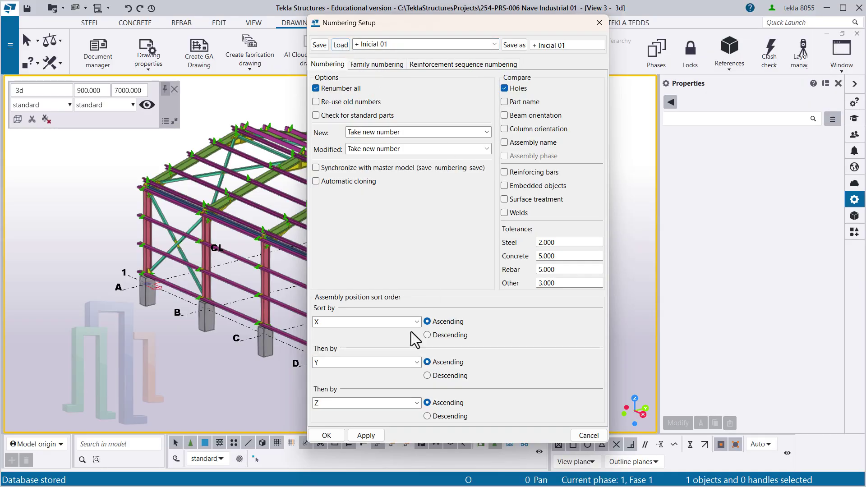
click(495, 44)
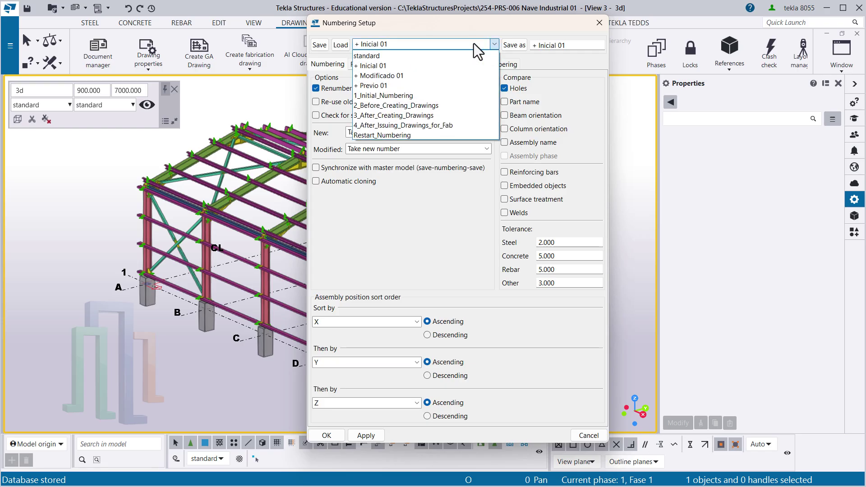
click(382, 86)
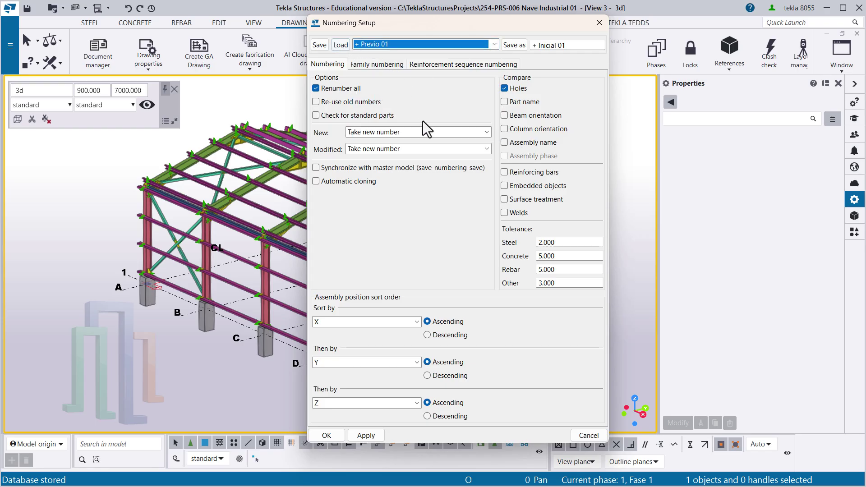
click(341, 45)
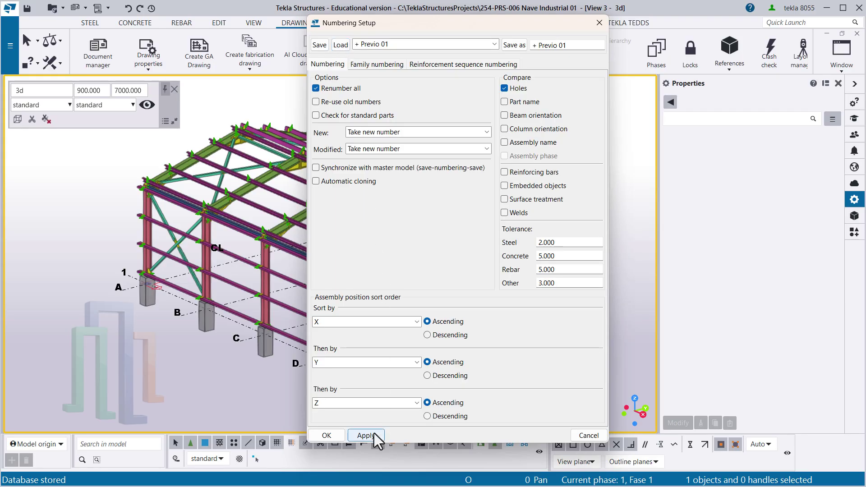
click(329, 435)
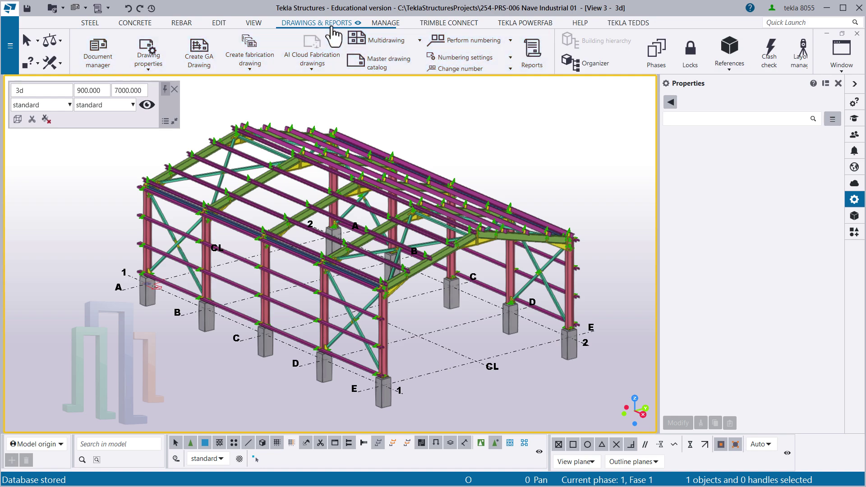
- Run numbering on the modified objects and agree to renumber all parts
click(477, 37)
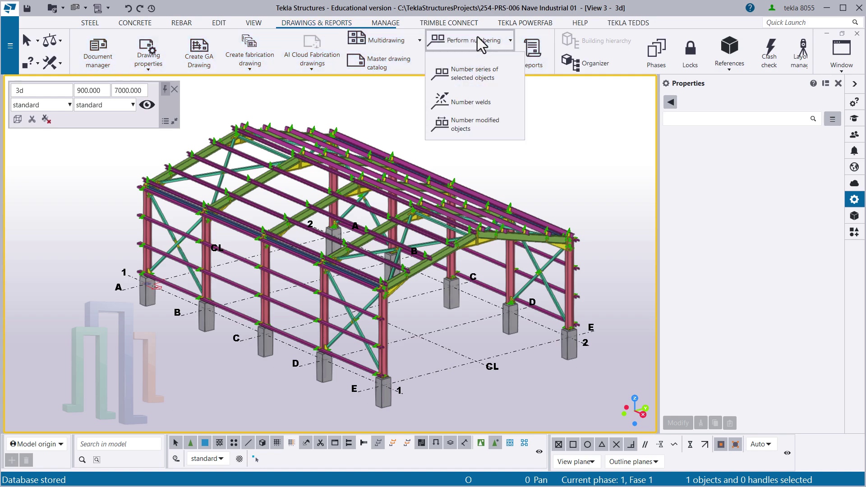
click(493, 129)
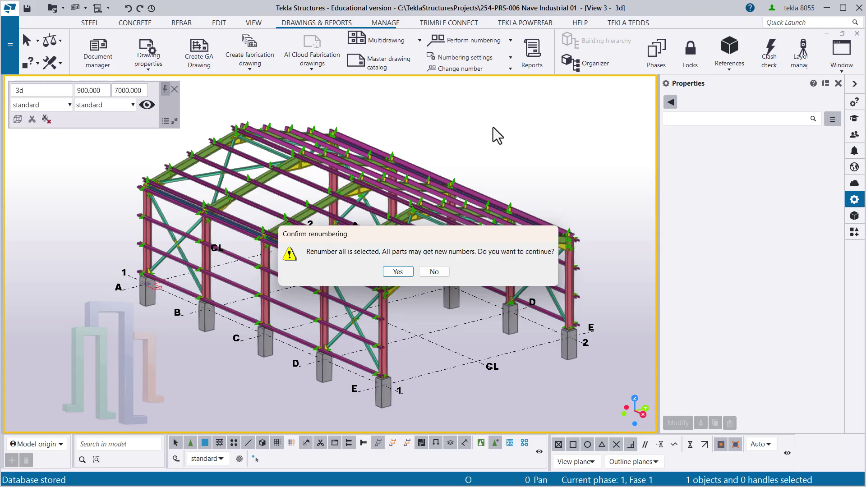
drag(442, 236, 579, 109)
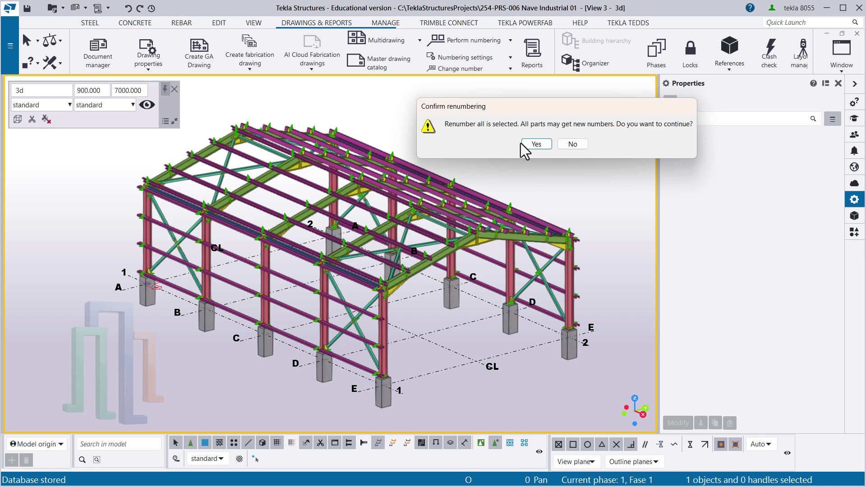
click(535, 144)
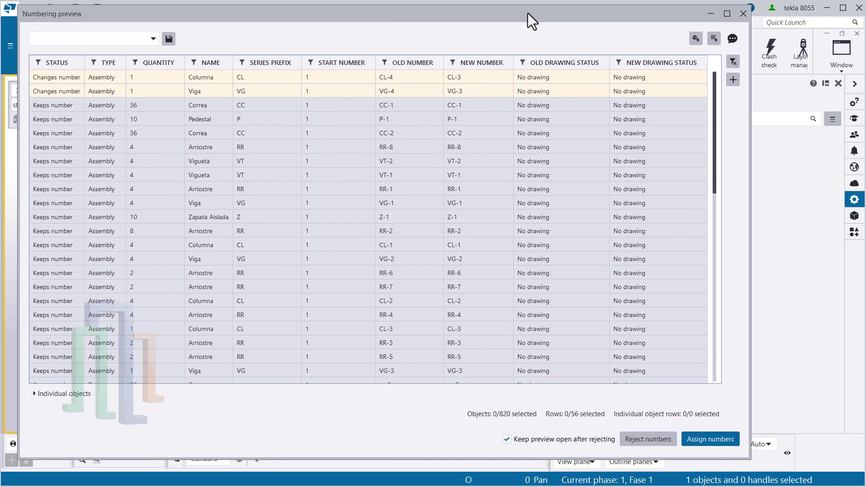
- Review the assembly and part rows in the numbering preview and assign the proposed numbers
drag(528, 13, 546, 13)
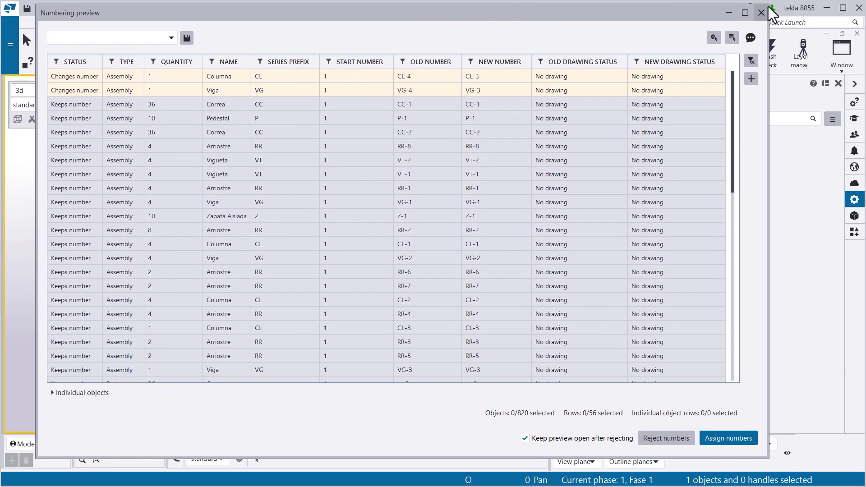
drag(767, 6, 719, 41)
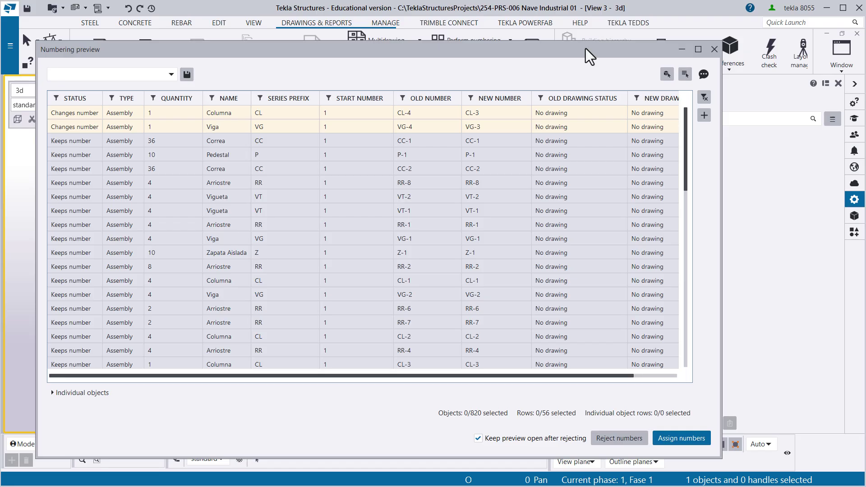
drag(588, 50, 639, 39)
scroll(283, 183, down, 2)
scroll(282, 177, down, 5)
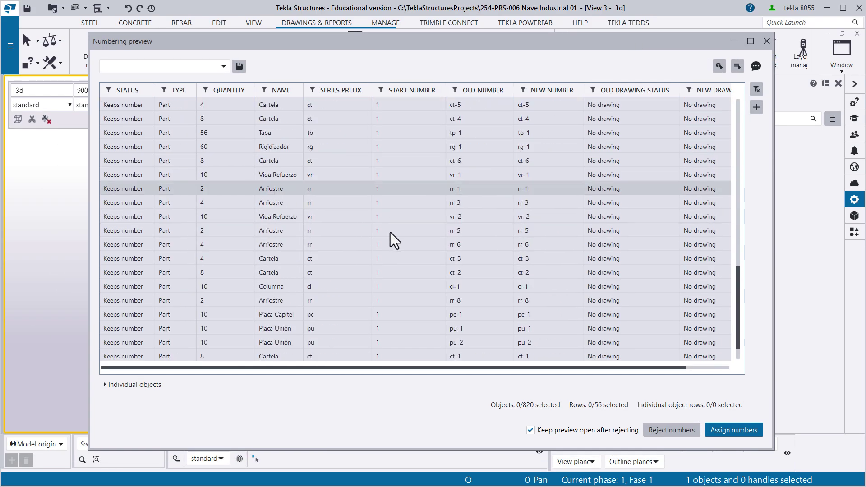
scroll(395, 207, up, 5)
scroll(375, 153, up, 3)
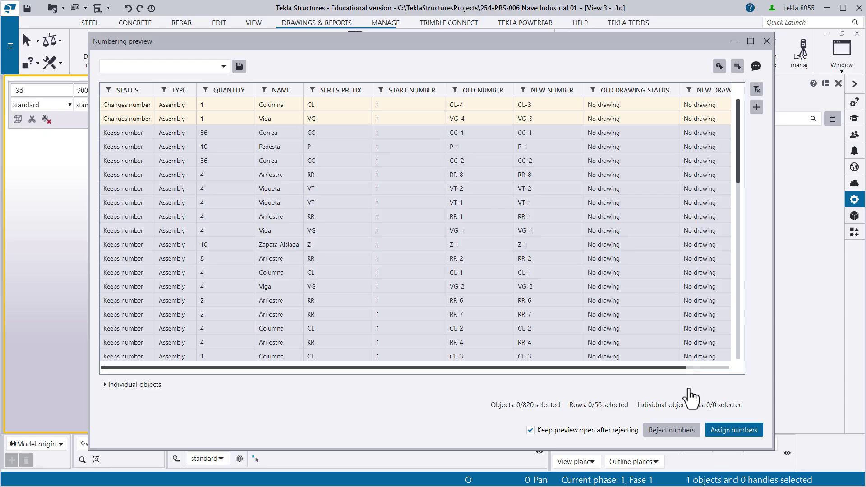
click(726, 431)
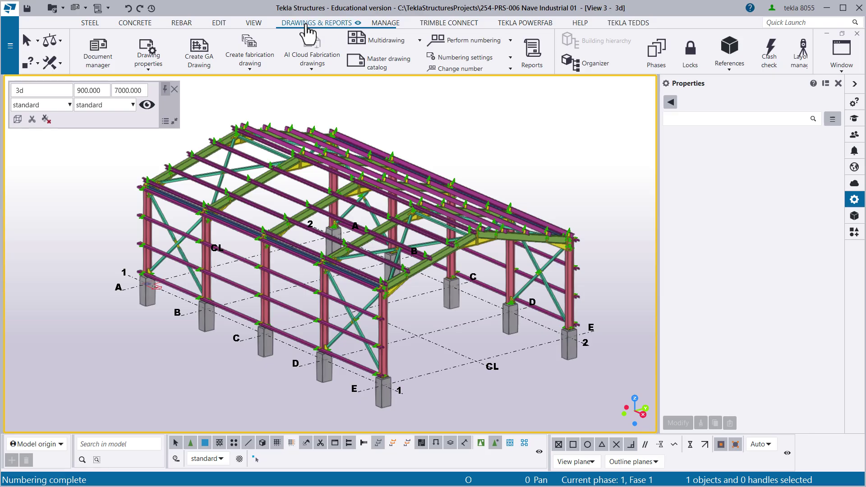
click(533, 53)
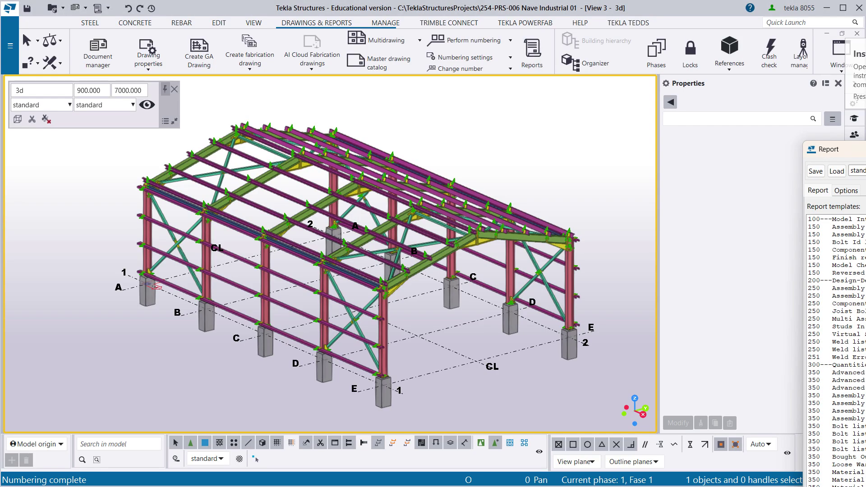
drag(830, 150, 721, 33)
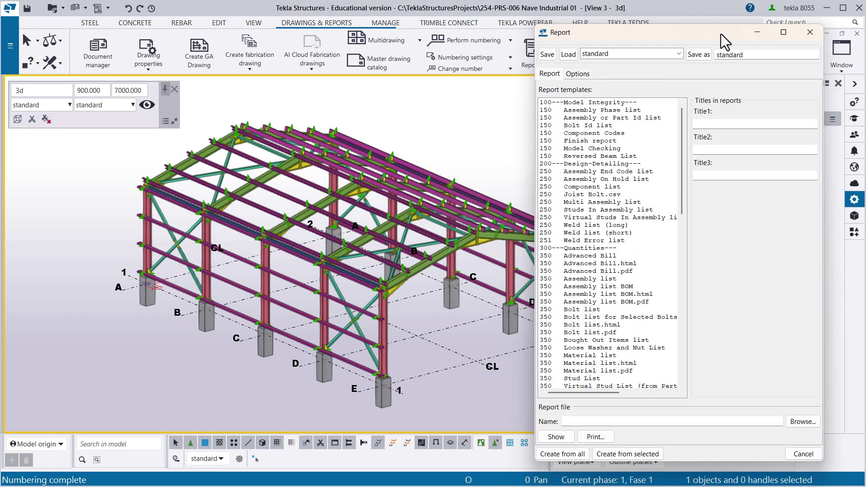
click(811, 32)
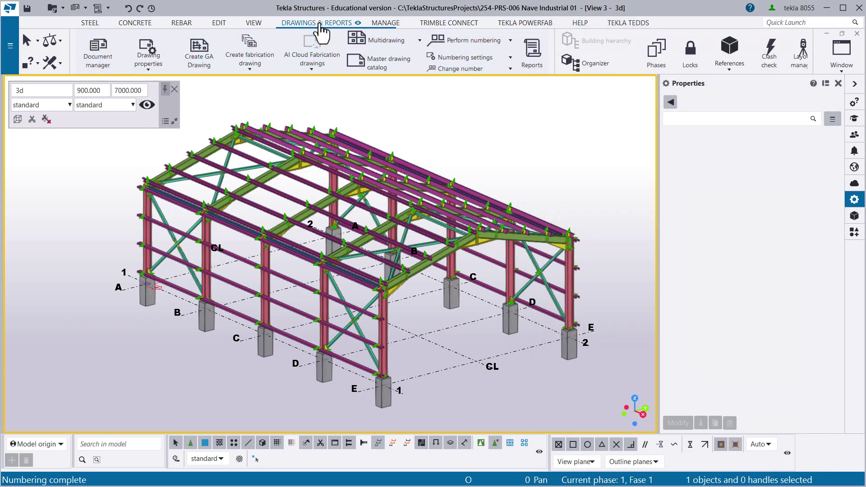
- Create the 150 Assembly or Part Id list report from all objects, replacing the existing report file
click(534, 59)
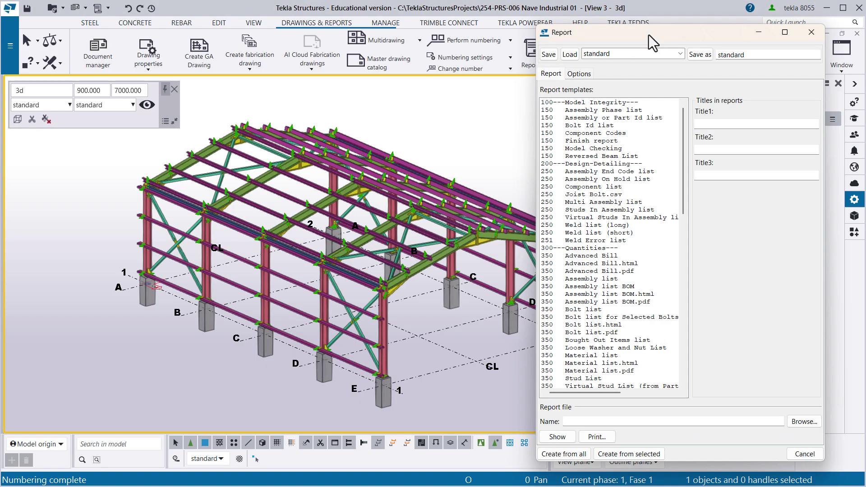
drag(650, 32, 656, 32)
scroll(603, 139, down, 5)
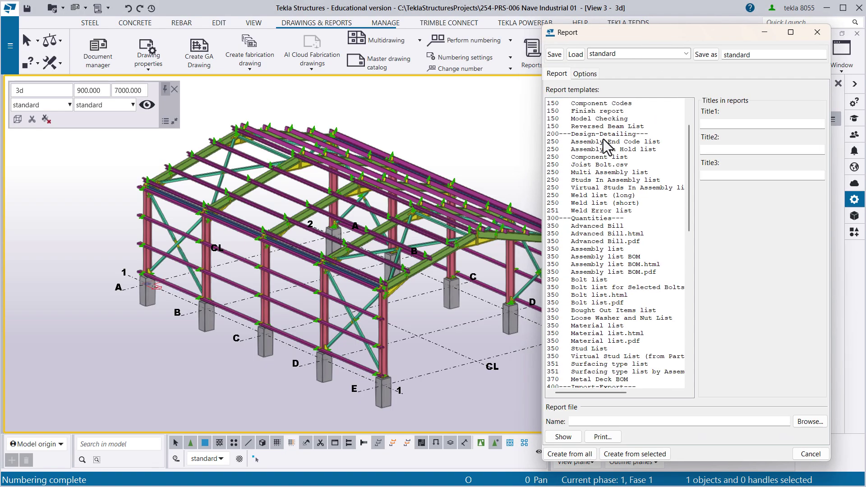
scroll(589, 298, down, 6)
scroll(599, 315, up, 11)
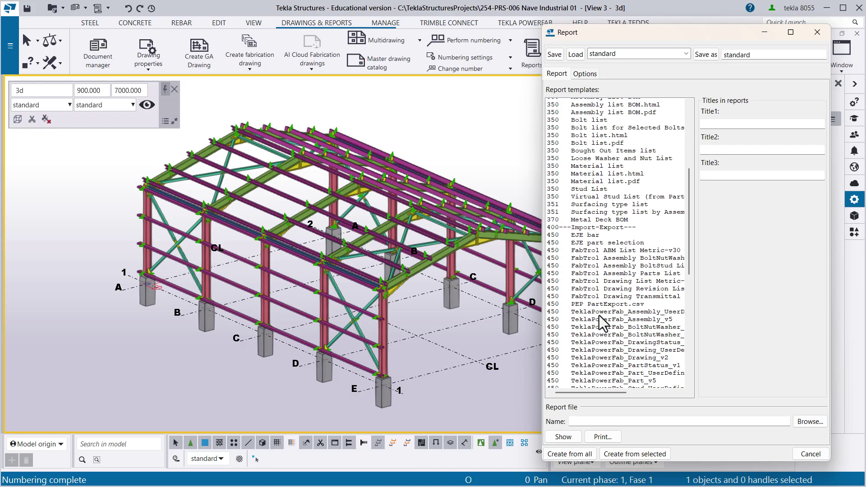
middle_drag(361, 246, 299, 242)
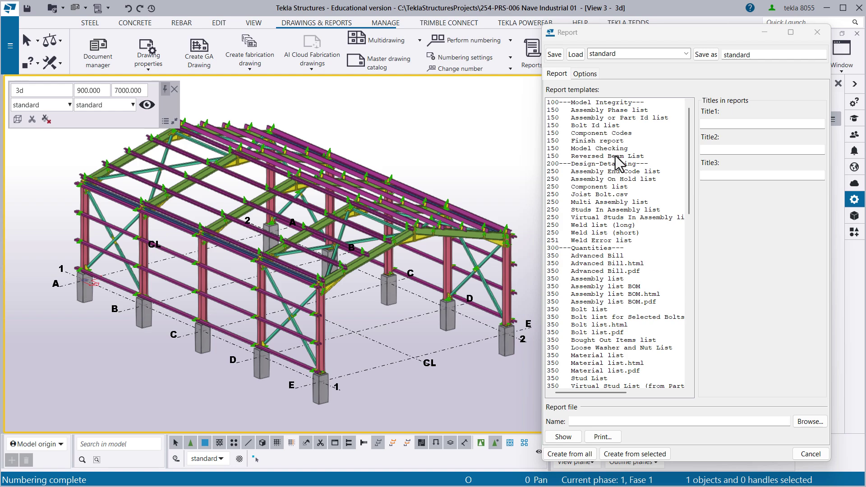
click(578, 118)
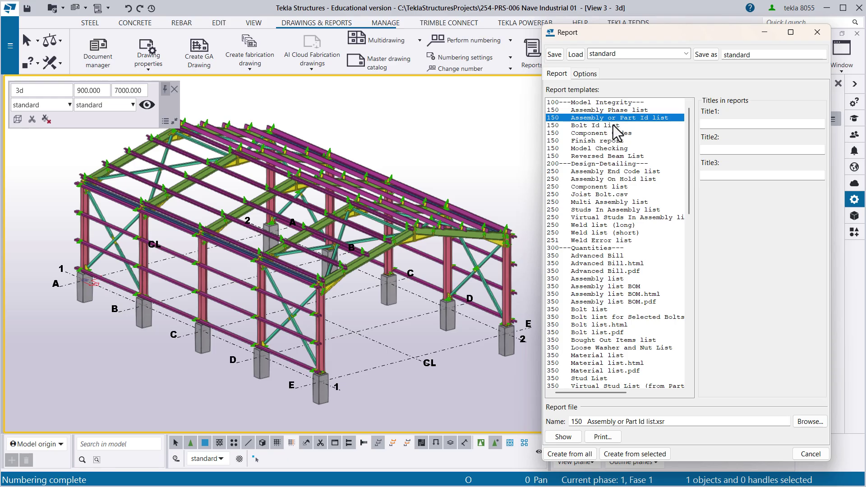
click(575, 454)
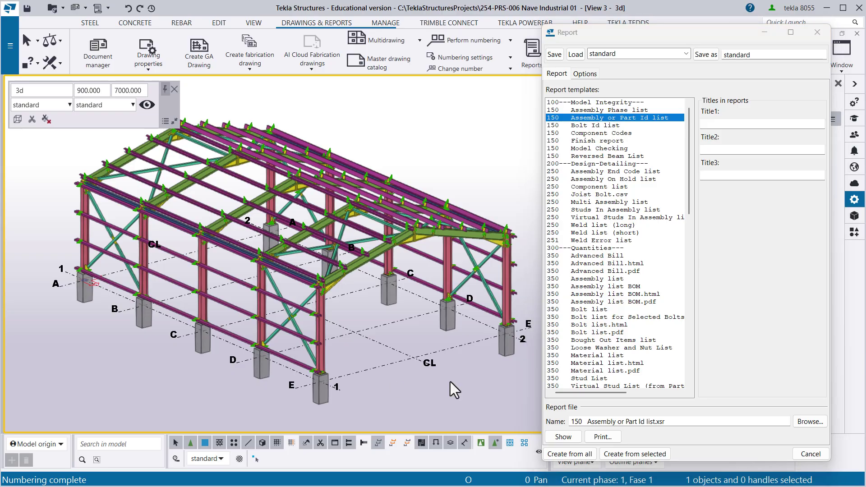
click(571, 455)
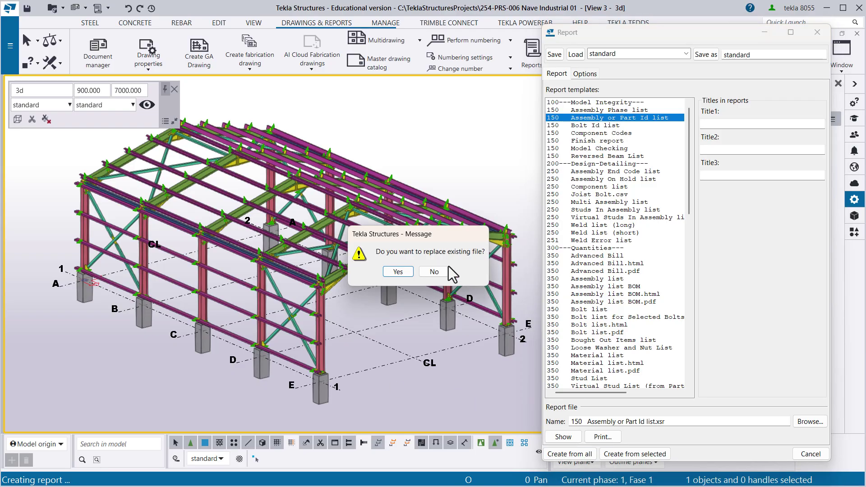
click(398, 272)
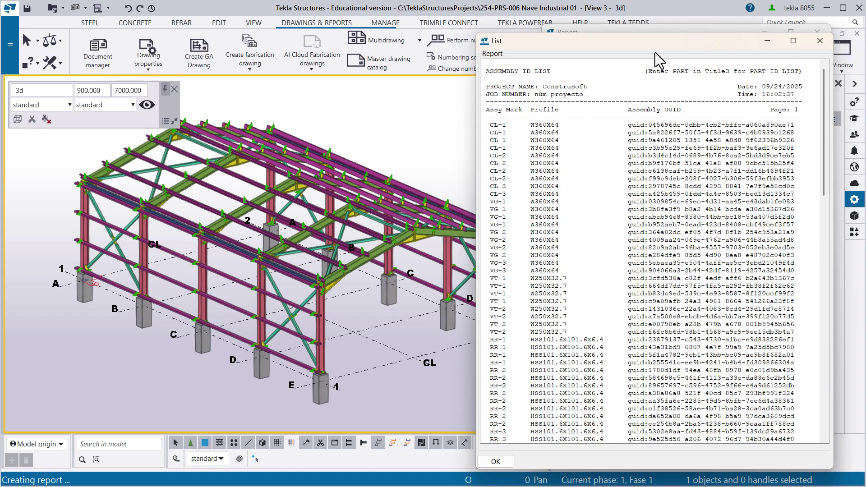
drag(645, 39, 660, 34)
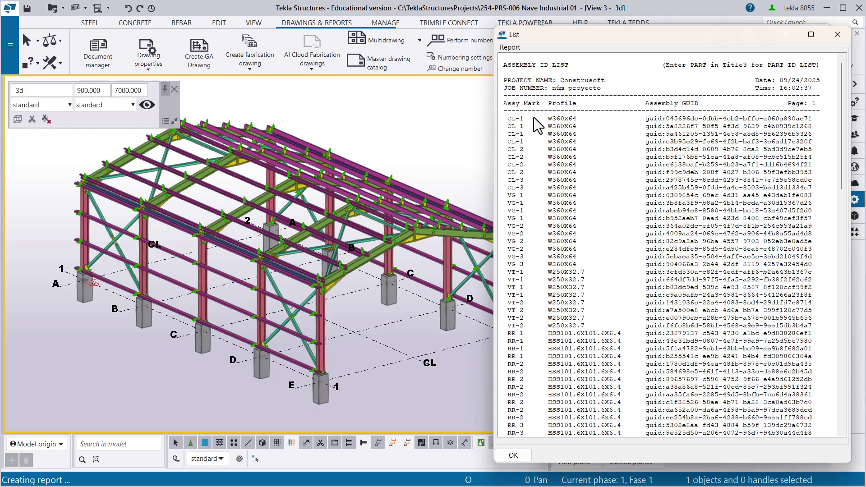
- Locate sample CL, VG and VT assemblies from the assembly ID list in the 3D model
middle_drag(360, 196, 323, 197)
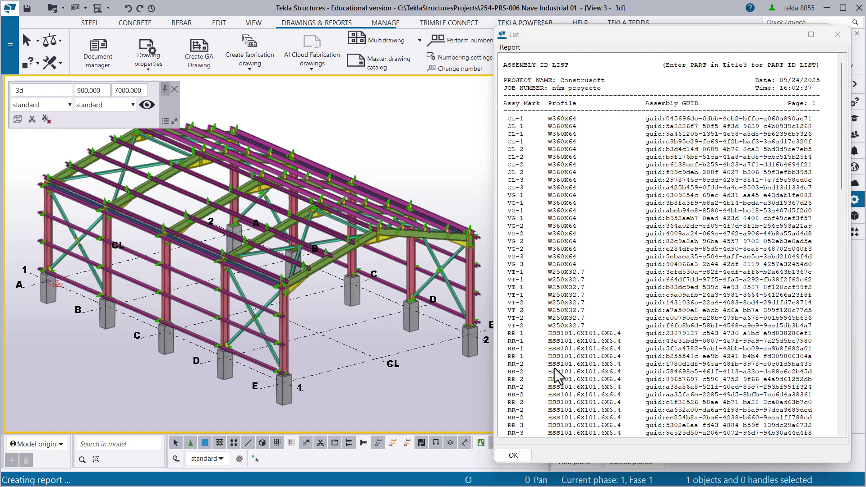
click(515, 121)
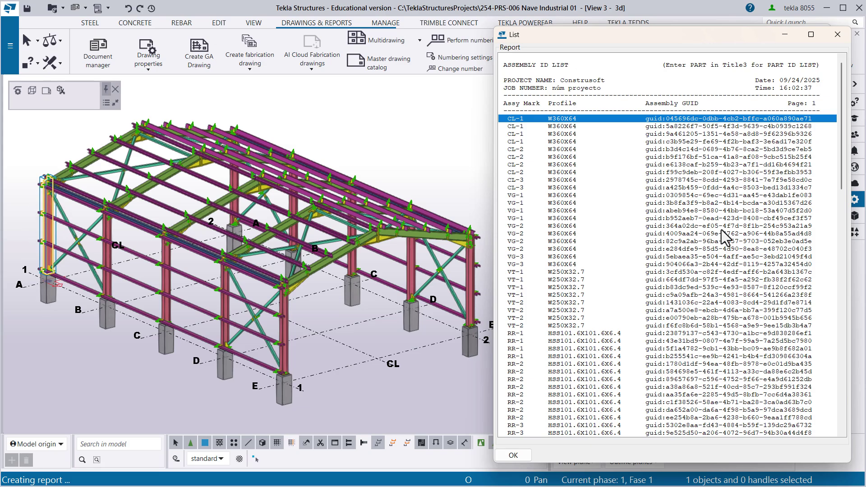
click(572, 126)
click(586, 218)
click(585, 318)
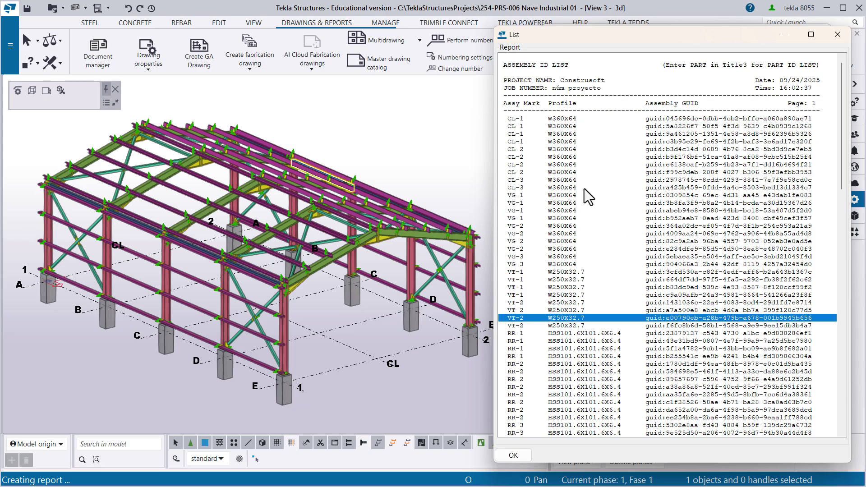
click(584, 187)
click(568, 134)
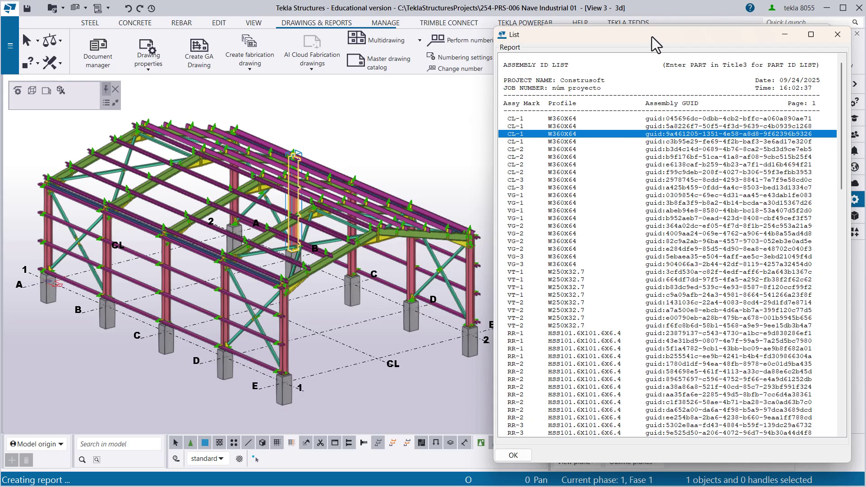
drag(651, 37, 660, 35)
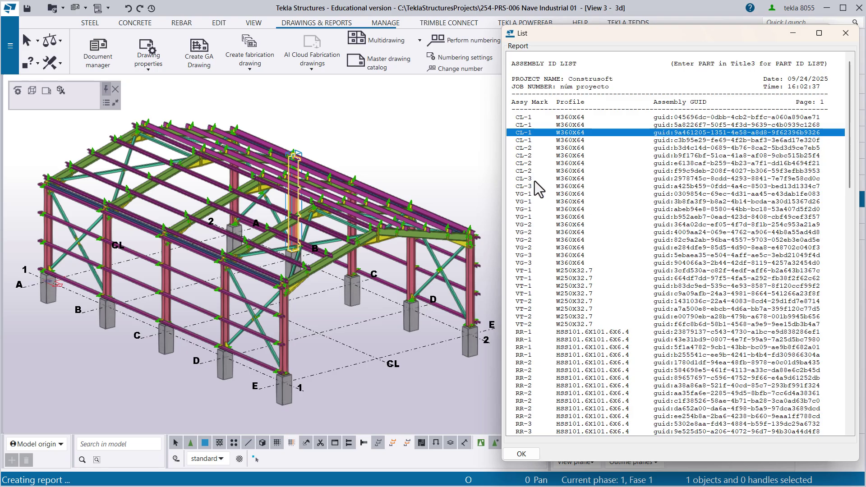
- Check the position of each CL-1 column in the model, then highlight all the CL-1 assemblies together from the list
click(524, 118)
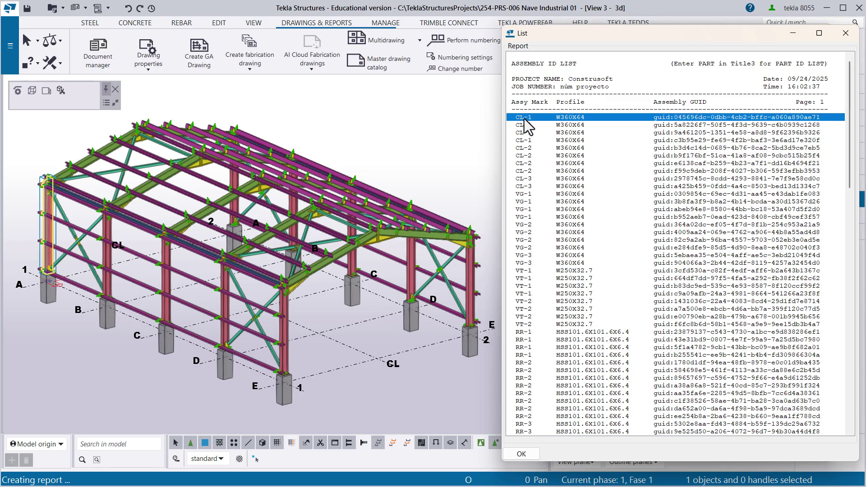
click(527, 125)
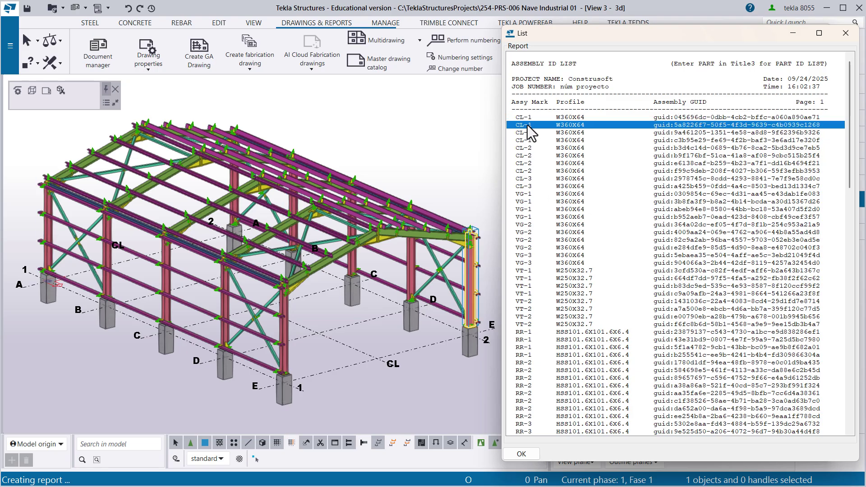
click(530, 132)
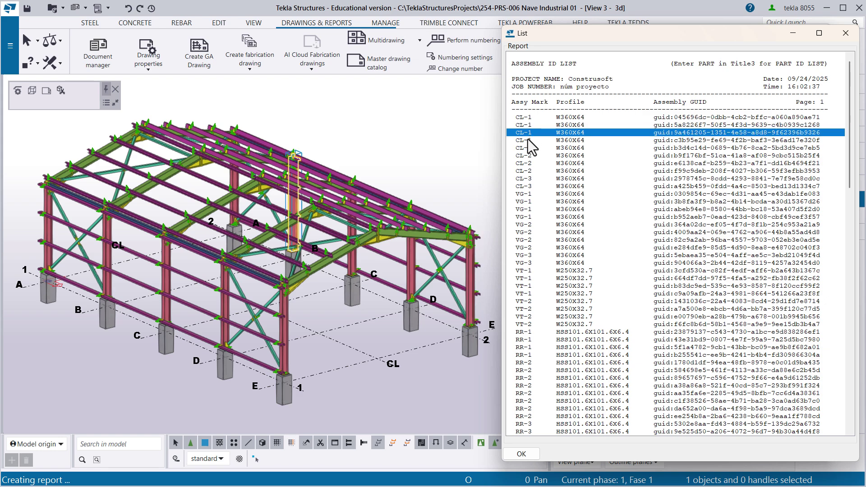
click(527, 139)
click(529, 132)
click(529, 125)
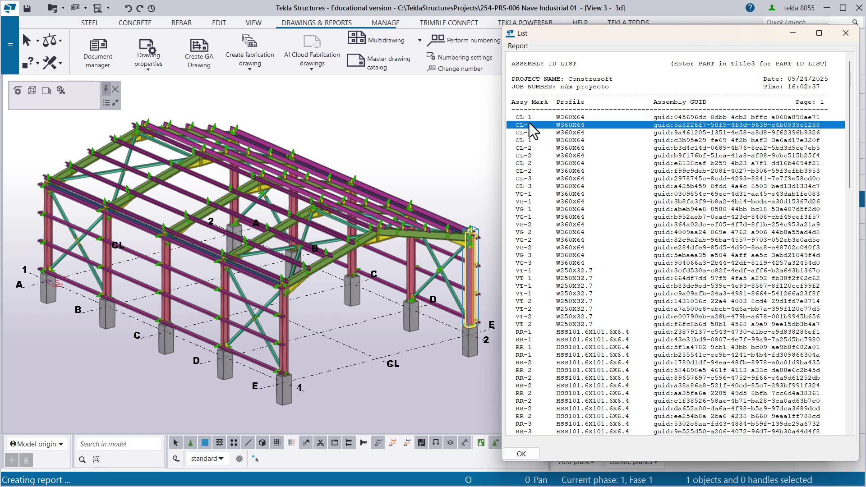
click(529, 119)
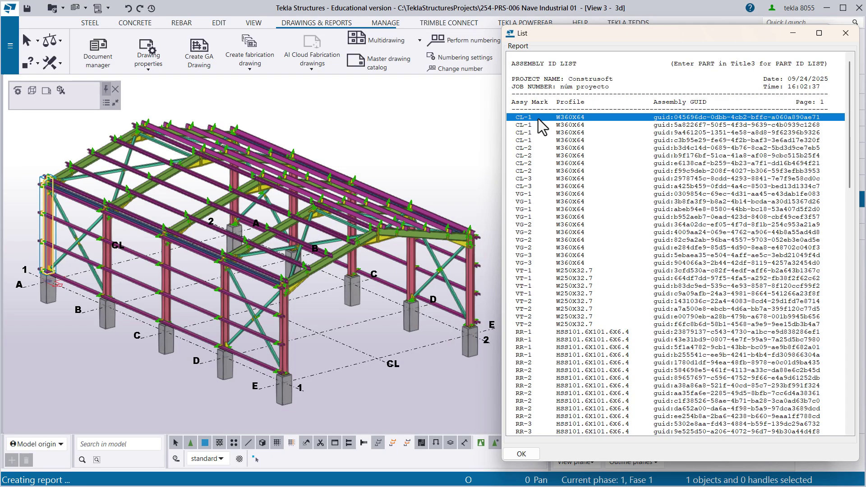
drag(534, 122, 526, 142)
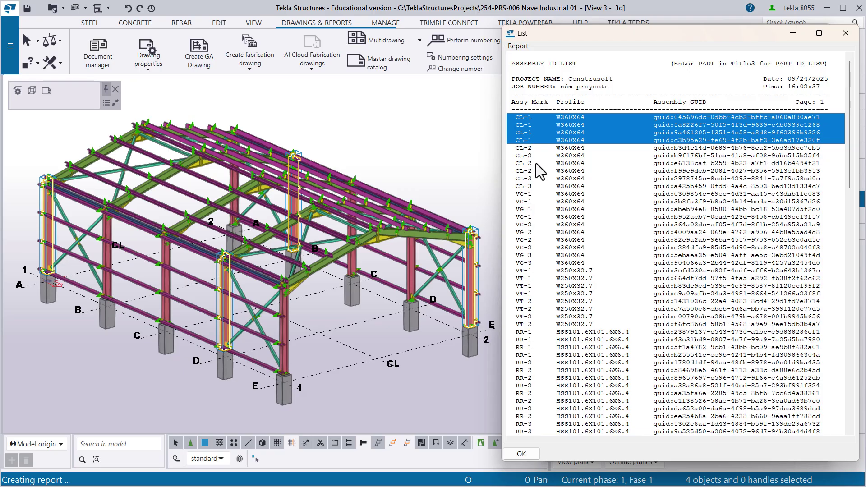
- Highlight all the CL-2 assemblies together in the model from the assembly ID list
click(523, 147)
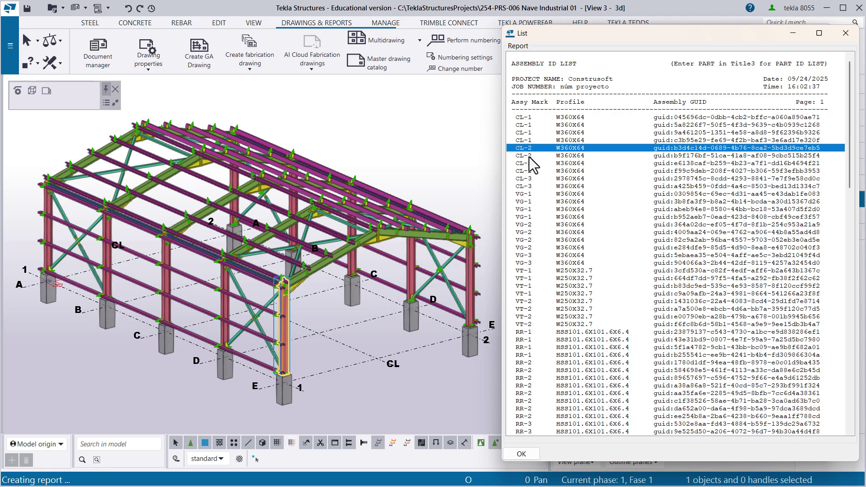
shift+click(529, 157)
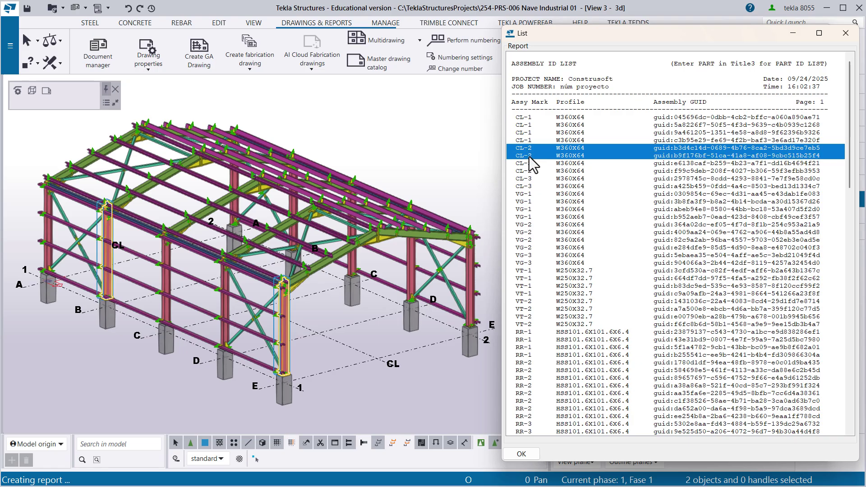
shift+click(531, 163)
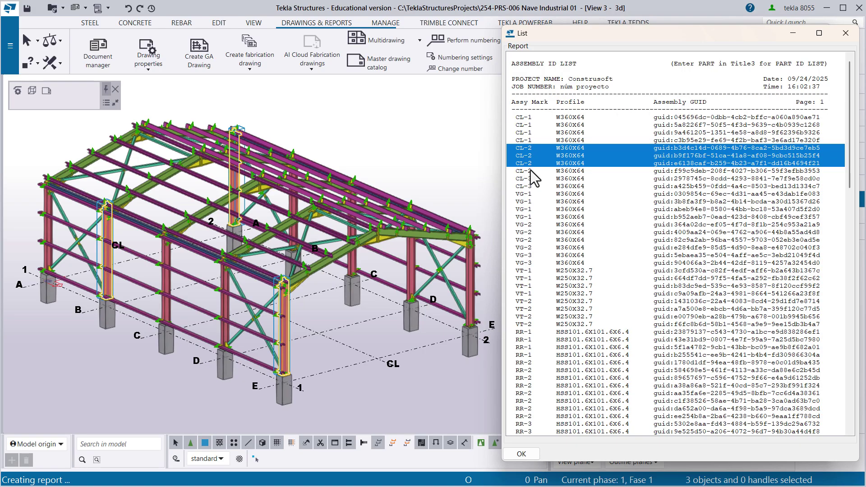
shift+click(530, 171)
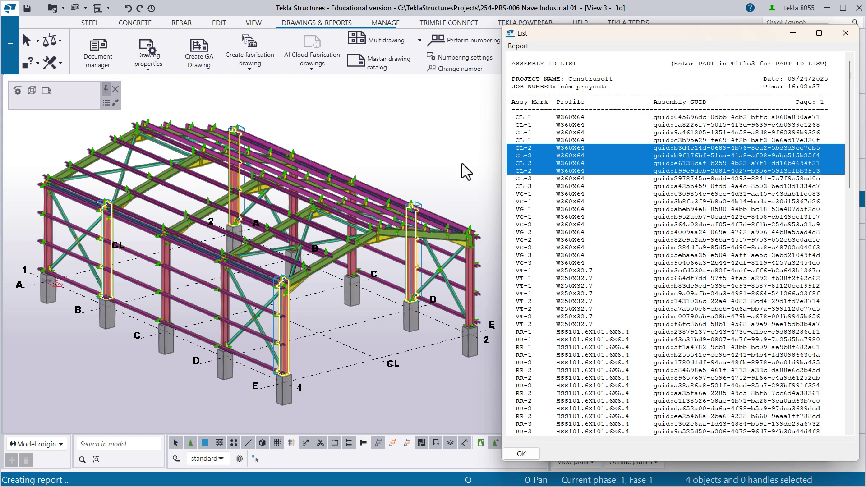
- Compare individual CL-2 columns and the first CL-1 column in the model, then close the assembly ID list
click(524, 170)
click(524, 162)
click(523, 155)
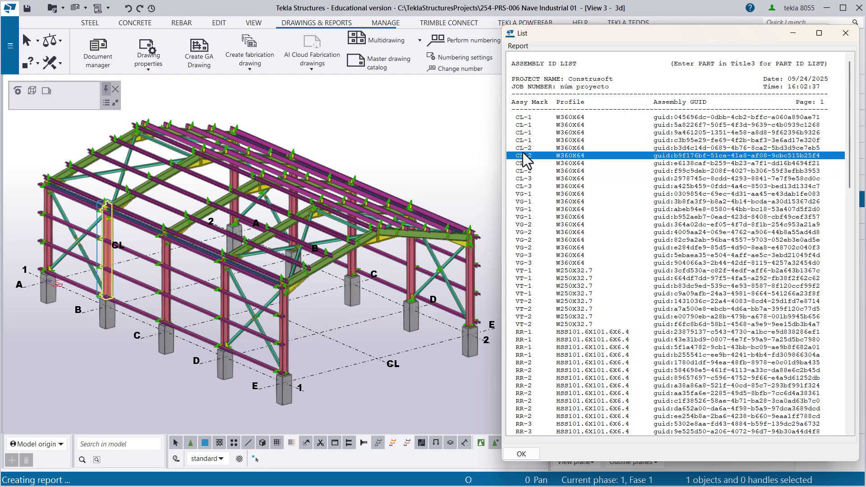
click(527, 148)
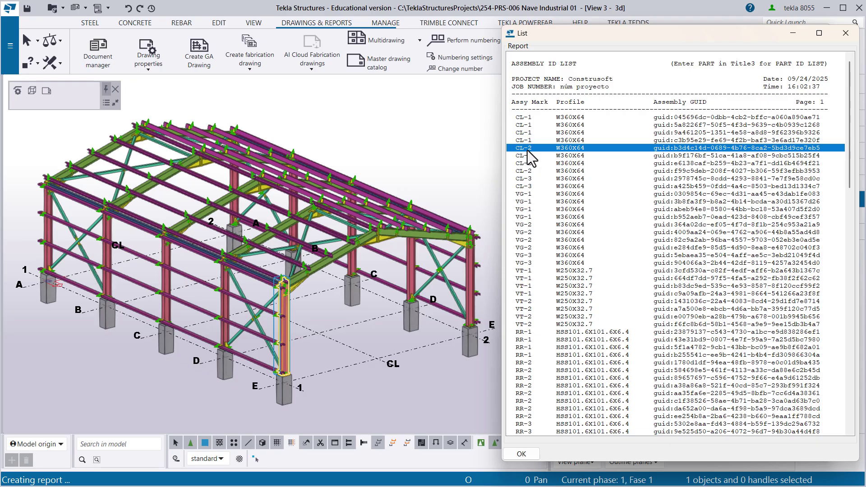
click(522, 117)
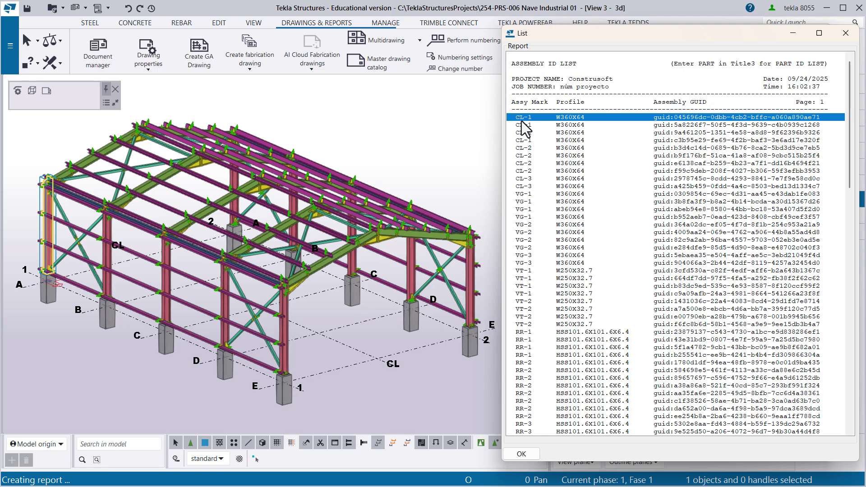
click(845, 34)
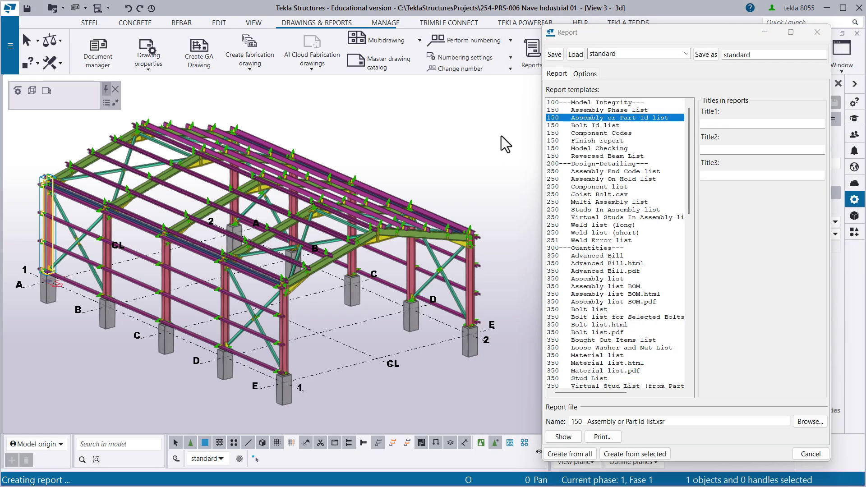
- Set the position number separator to / in the Numbering options and accept the change
click(424, 118)
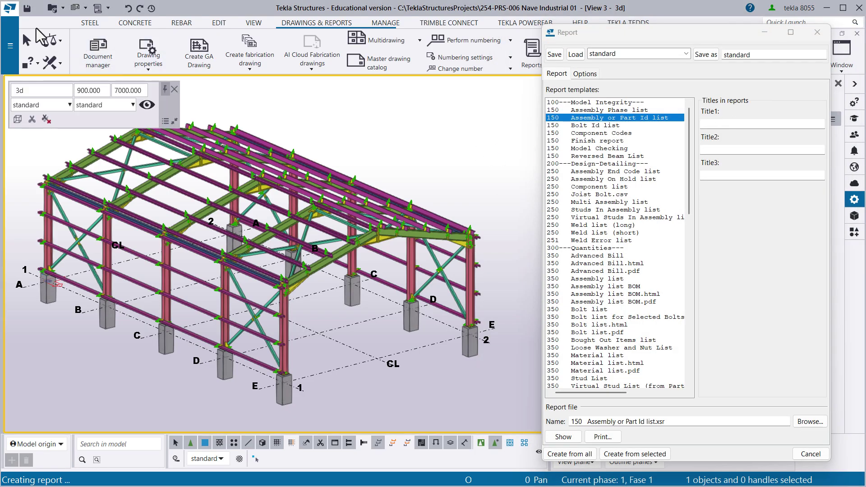
click(16, 41)
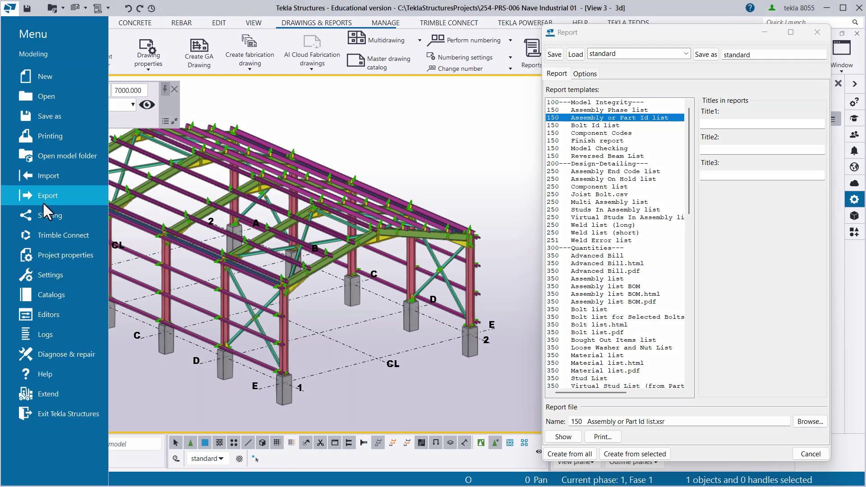
click(50, 275)
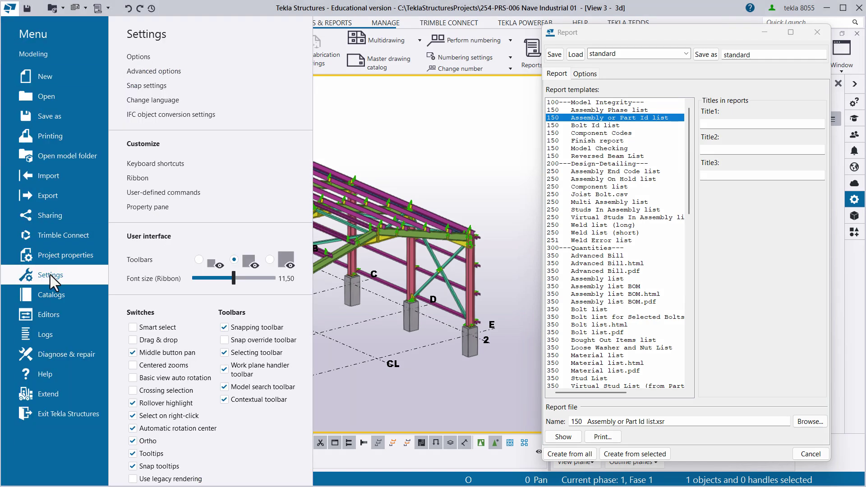
click(148, 55)
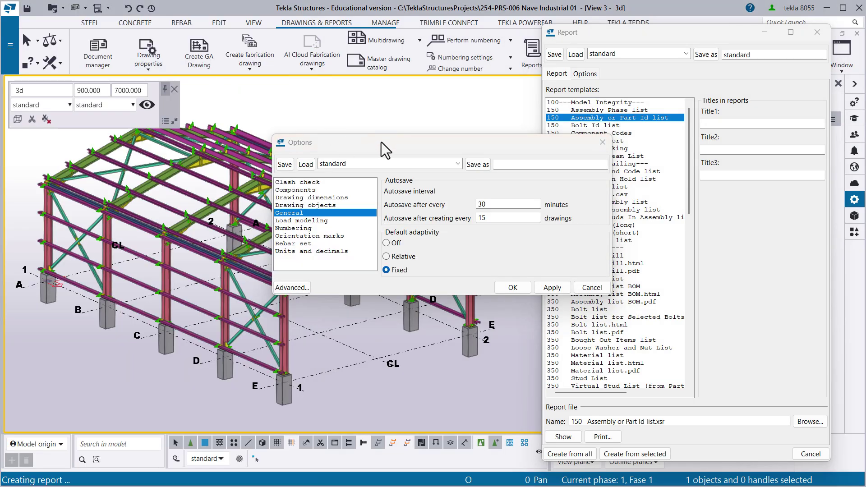
drag(381, 142, 287, 167)
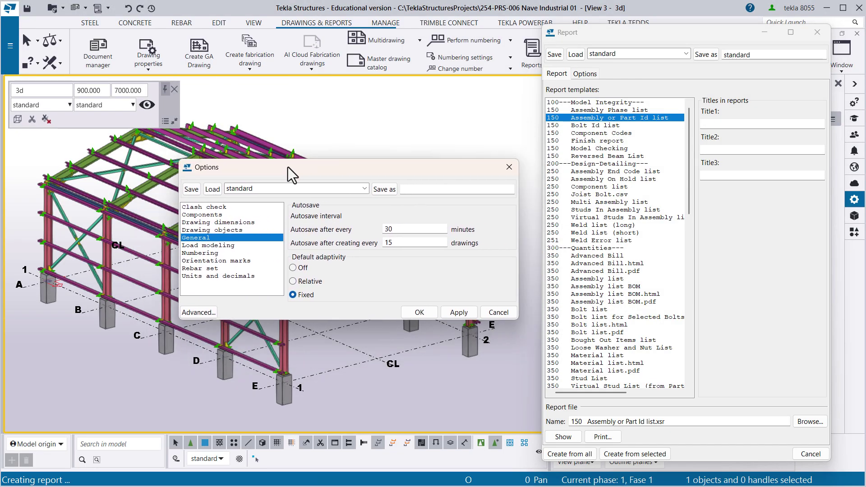
click(197, 253)
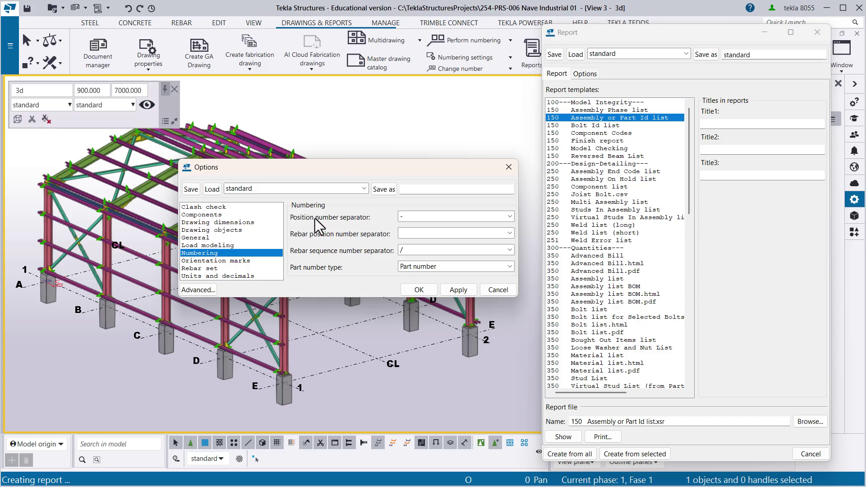
click(435, 215)
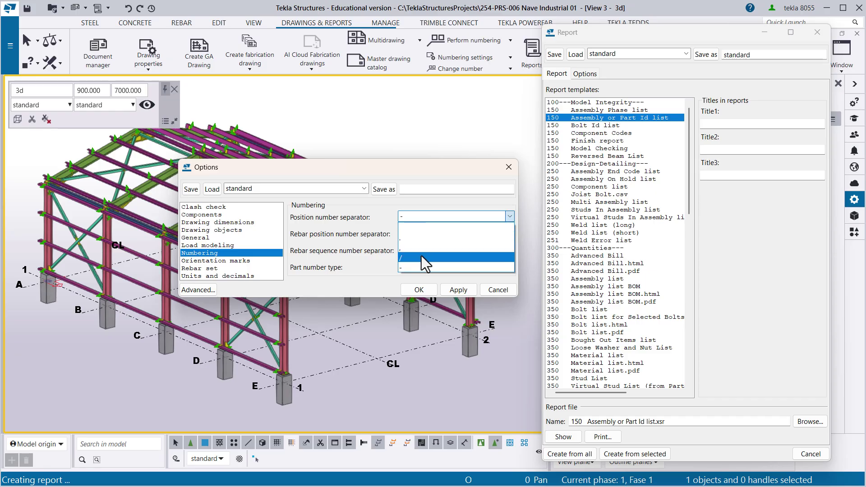
click(404, 256)
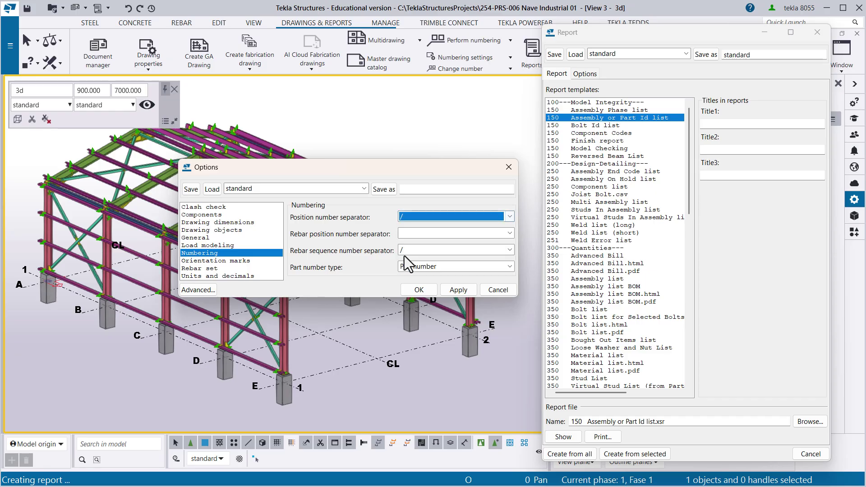
click(453, 288)
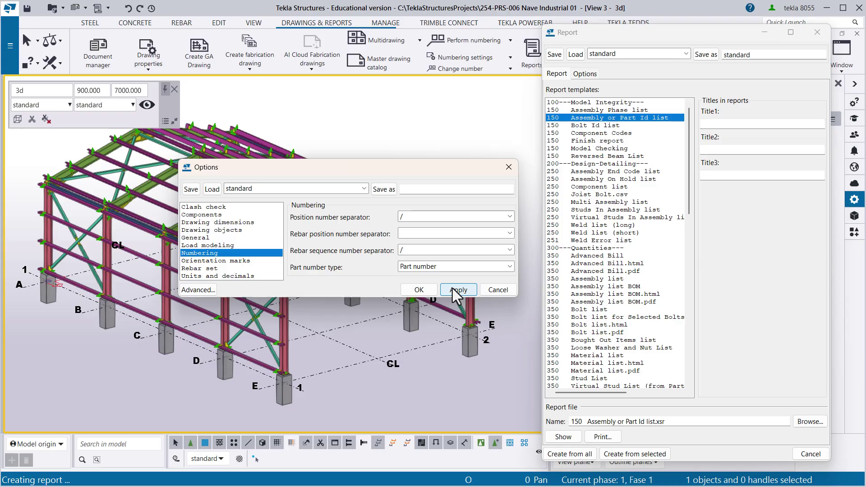
click(419, 290)
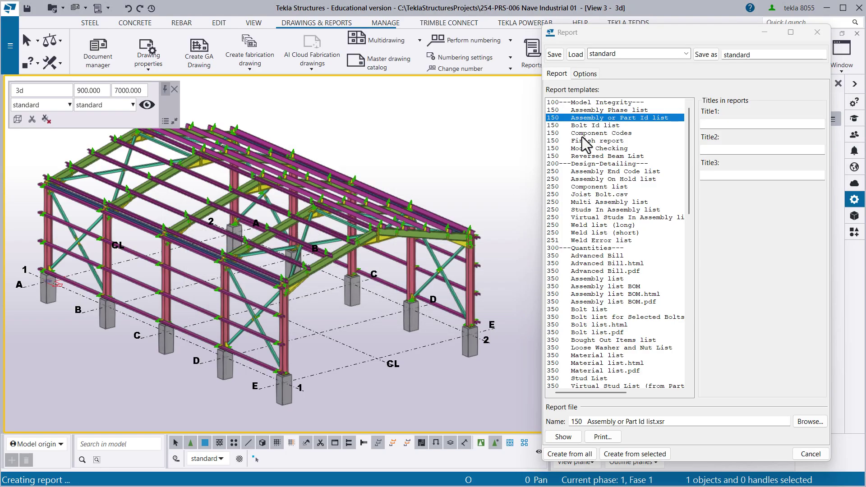
- Recreate the 150 Assembly or Part Id list report from all objects, replacing the existing file
click(590, 126)
click(590, 118)
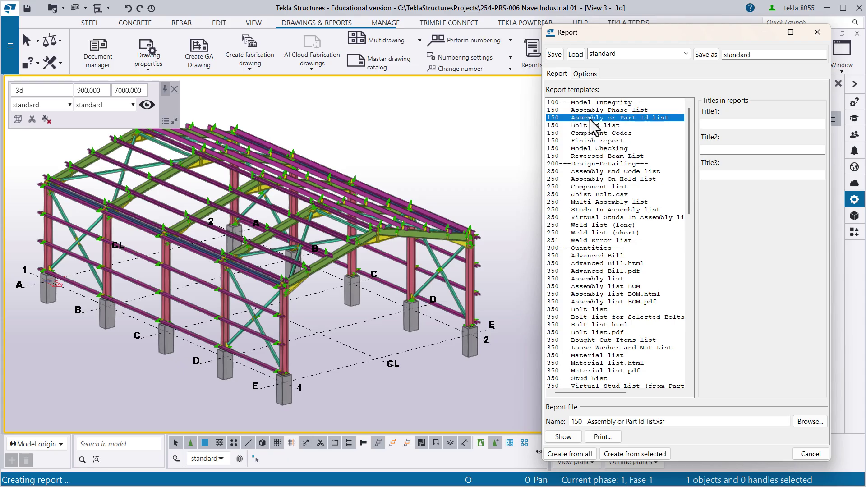
click(567, 454)
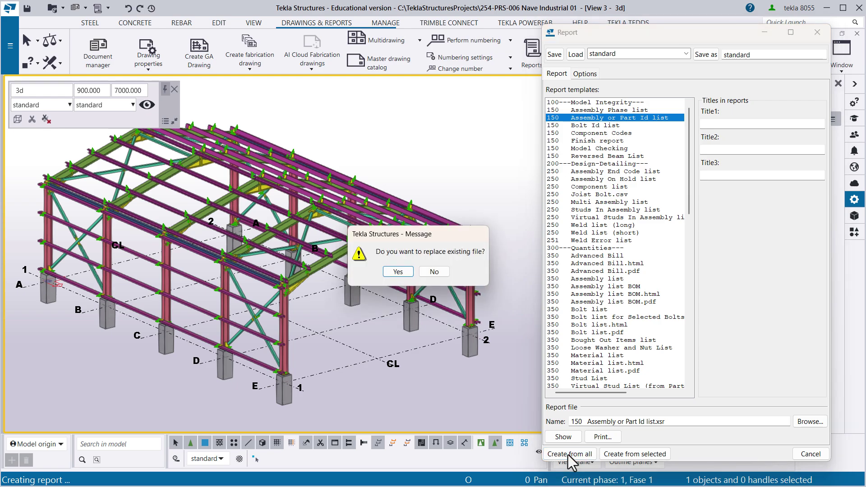
click(402, 274)
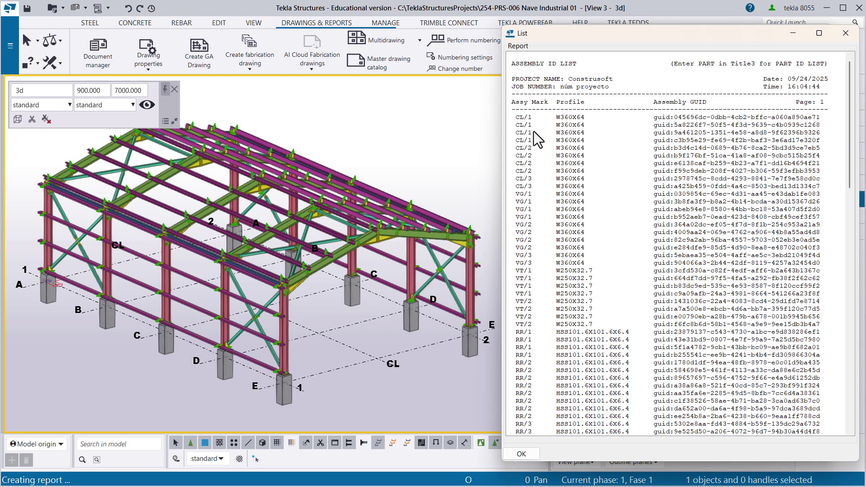
- Examine the CL/1, CL/2 and VG/1 assemblies in the model from the regenerated ID list
click(530, 118)
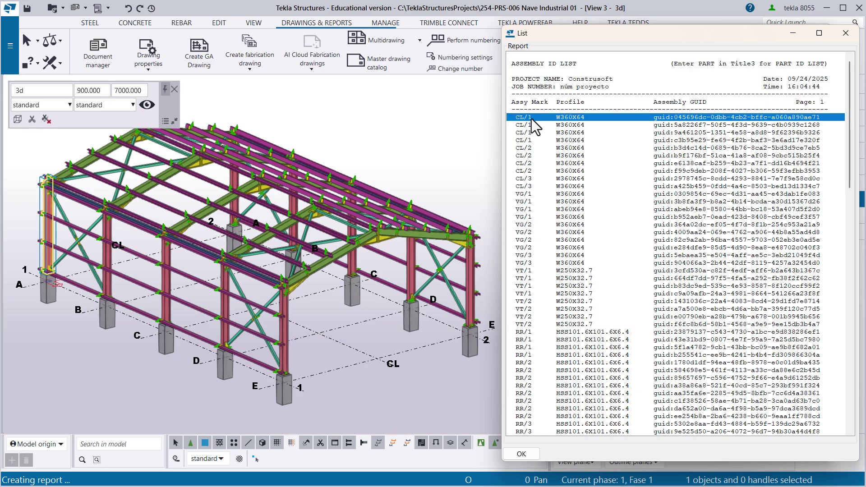
click(529, 125)
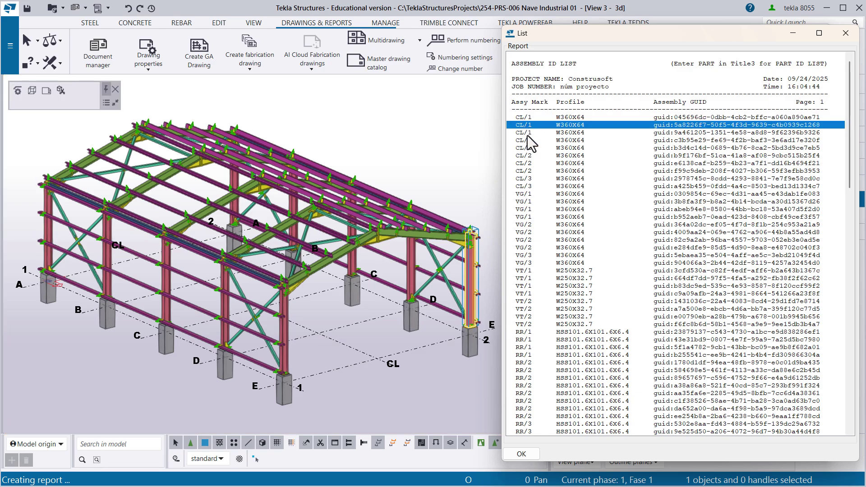
click(527, 133)
click(526, 147)
click(527, 171)
click(528, 201)
click(528, 171)
click(528, 147)
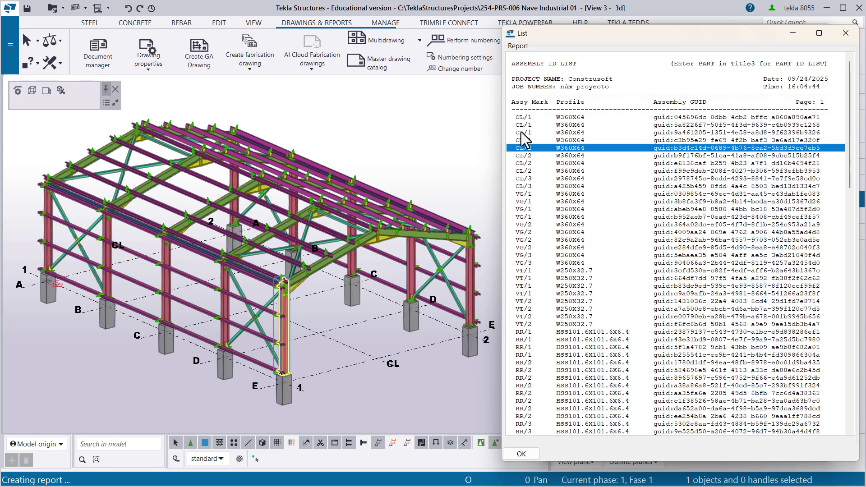
- Check further CL/1 and CL/2 columns in the model from the assembly ID list and close the list
click(530, 132)
click(529, 118)
click(527, 125)
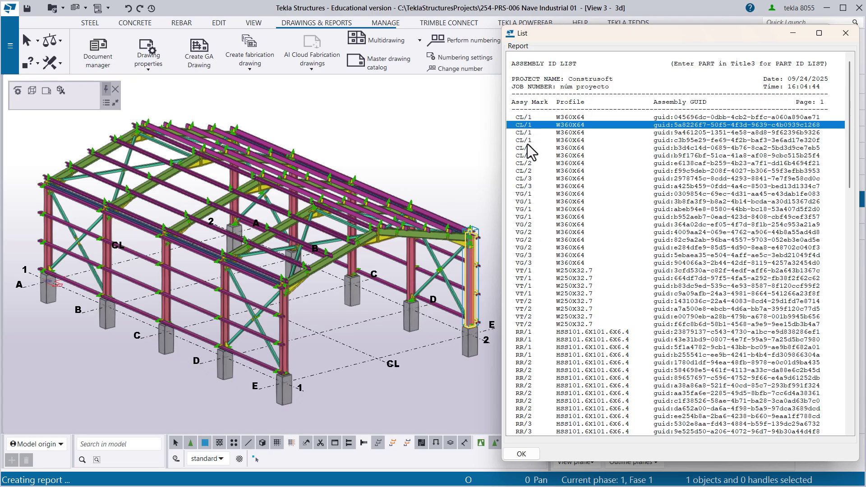
click(527, 163)
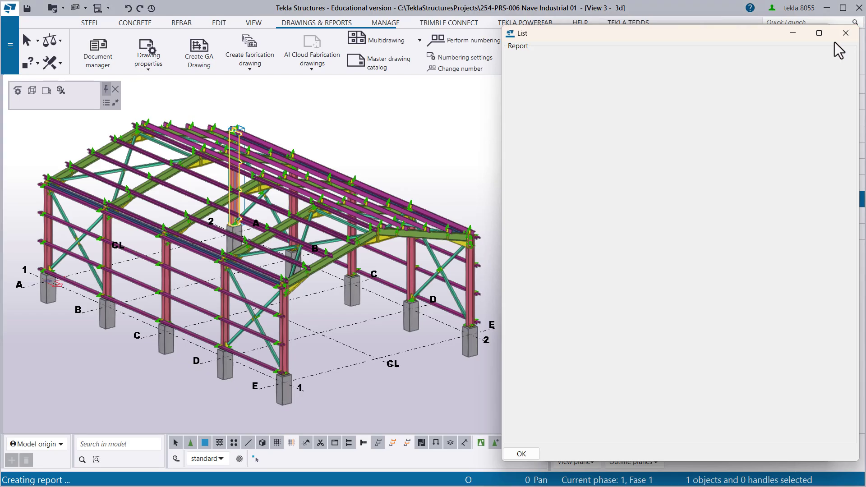
click(845, 33)
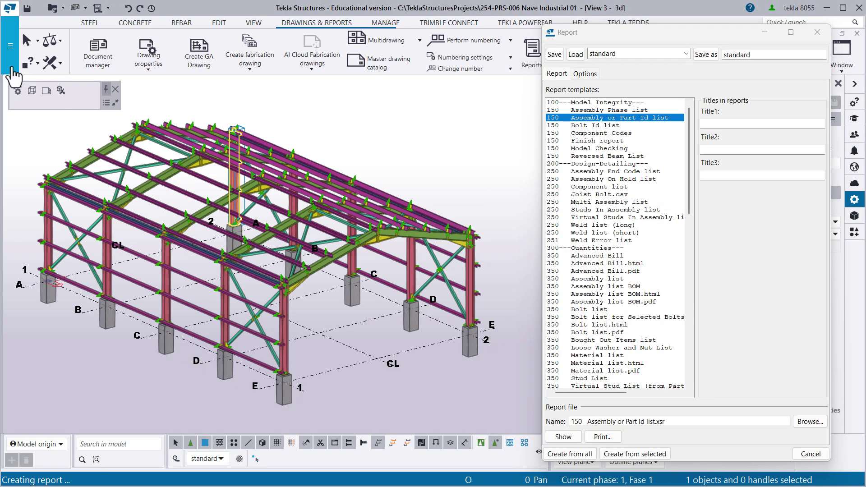
- Set the position number separator to blank in the Numbering options and accept the change
click(10, 46)
click(60, 284)
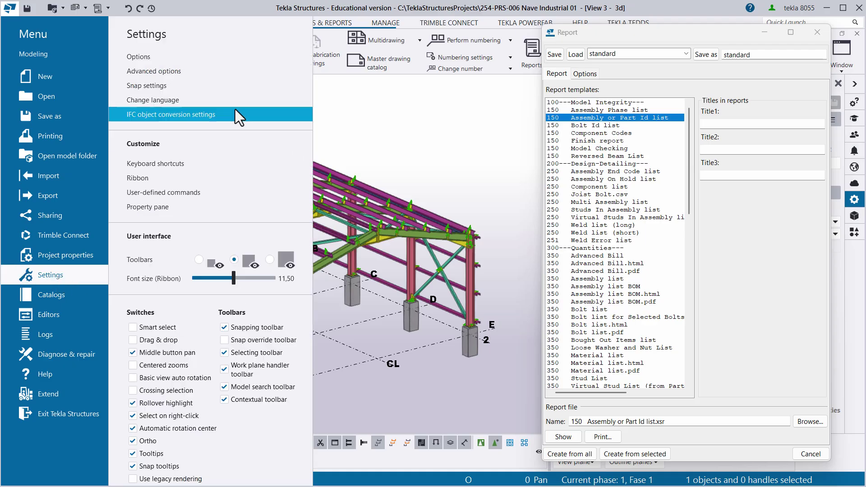
click(149, 63)
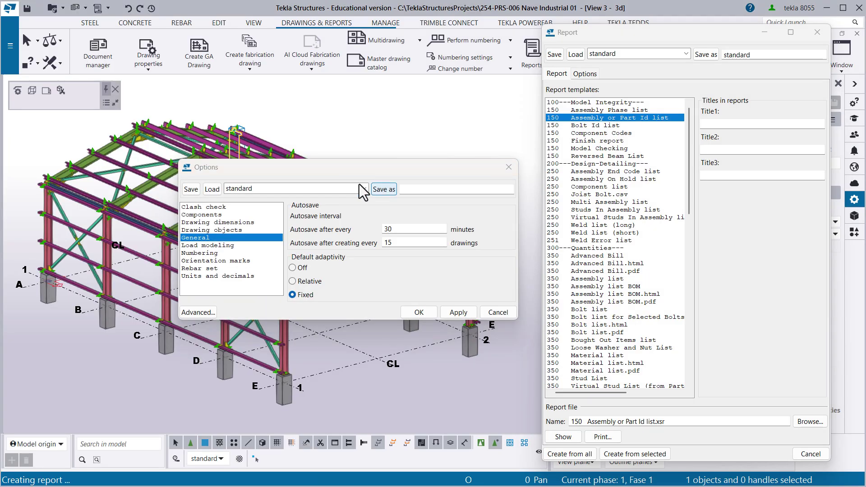
click(201, 253)
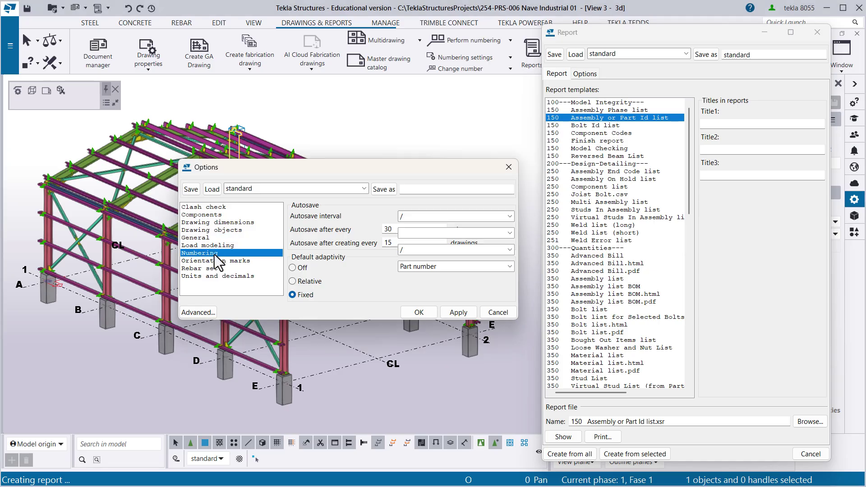
click(454, 217)
click(432, 232)
click(455, 296)
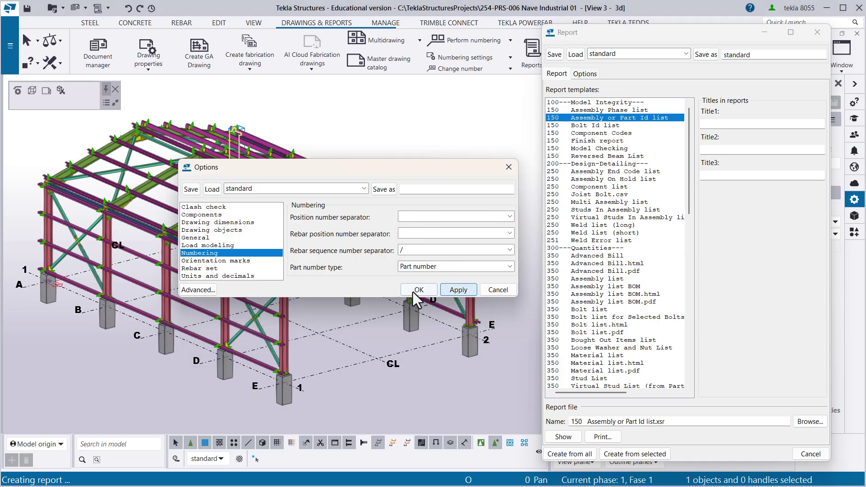
click(412, 292)
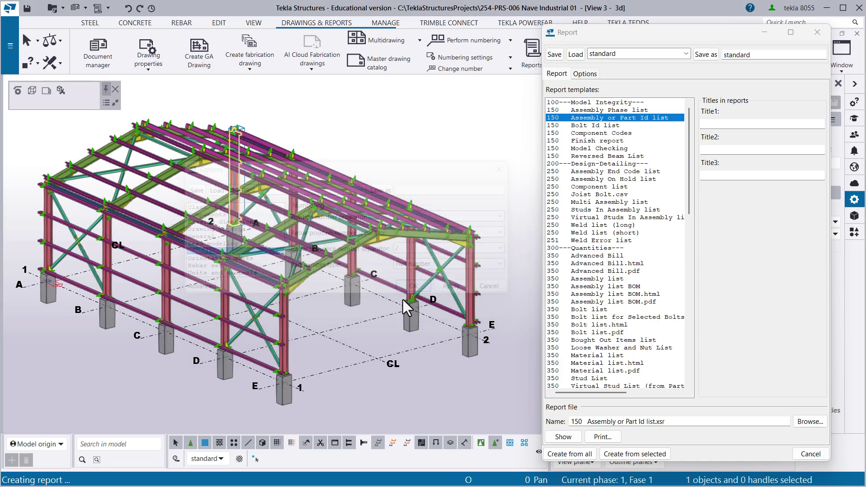
- Regenerate the 150 Assembly or Part Id list report from all objects with the blank separator, replacing the existing file
click(584, 126)
click(593, 119)
drag(610, 37, 631, 39)
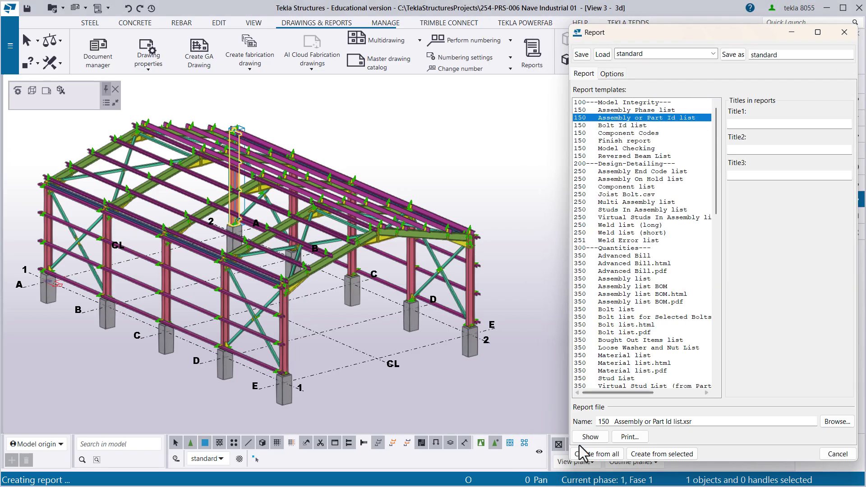
click(591, 454)
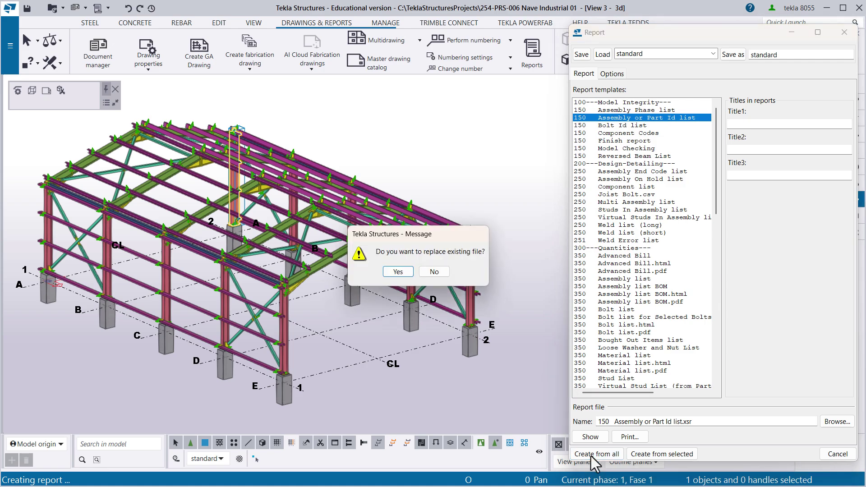
click(398, 272)
- Examine the CL1, CL2, CL3, VG1 and VG2 assemblies in the model from the ID list, and close the list
click(529, 116)
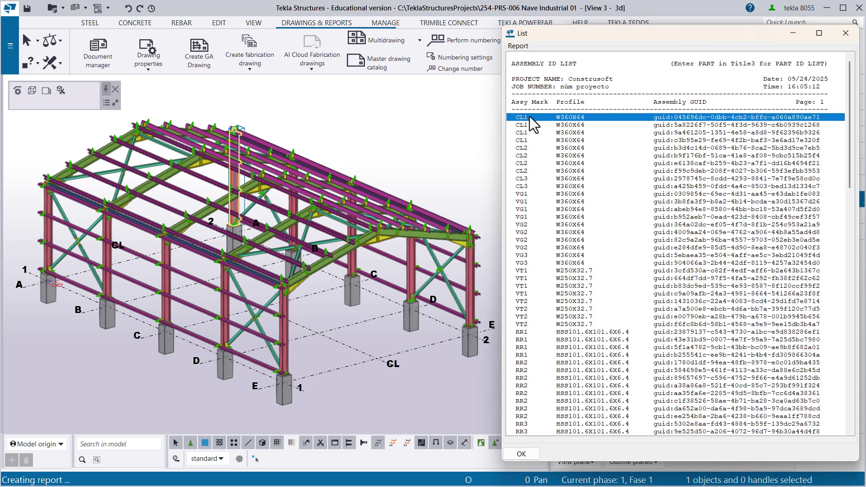
click(528, 125)
click(528, 155)
click(528, 201)
click(532, 240)
click(530, 217)
click(526, 186)
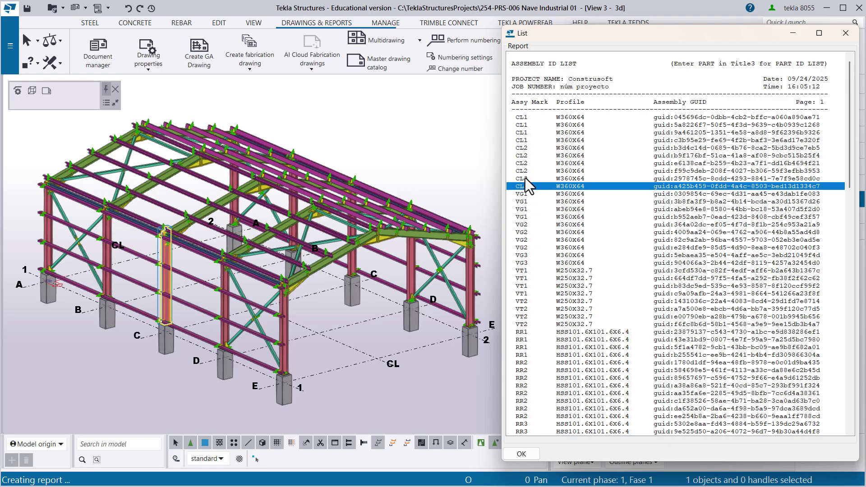
click(525, 170)
click(524, 132)
click(523, 117)
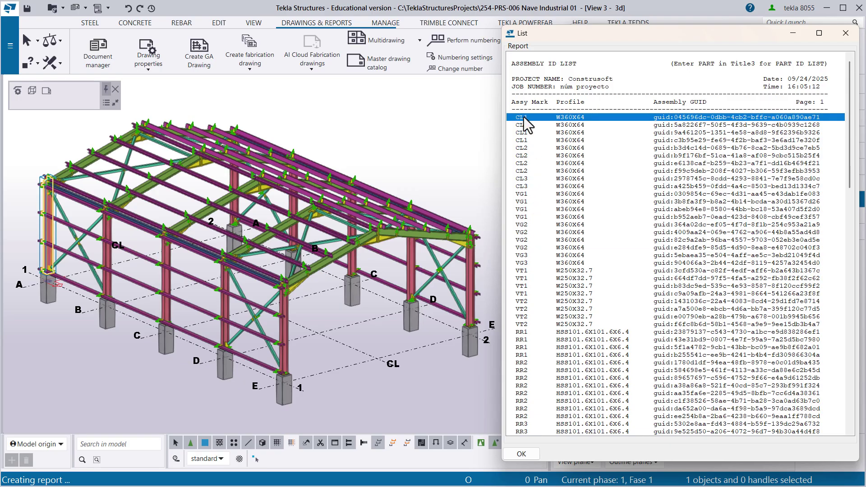
click(846, 33)
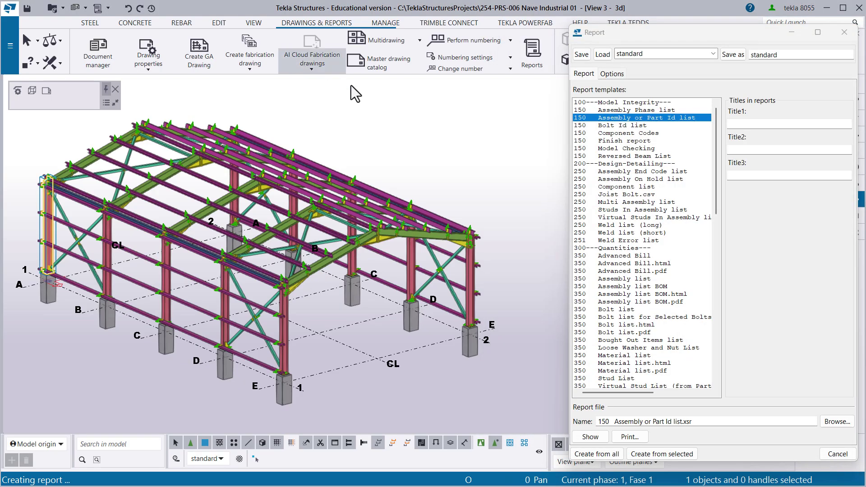
- Set the position number separator to - in the Numbering options and accept the change
click(9, 54)
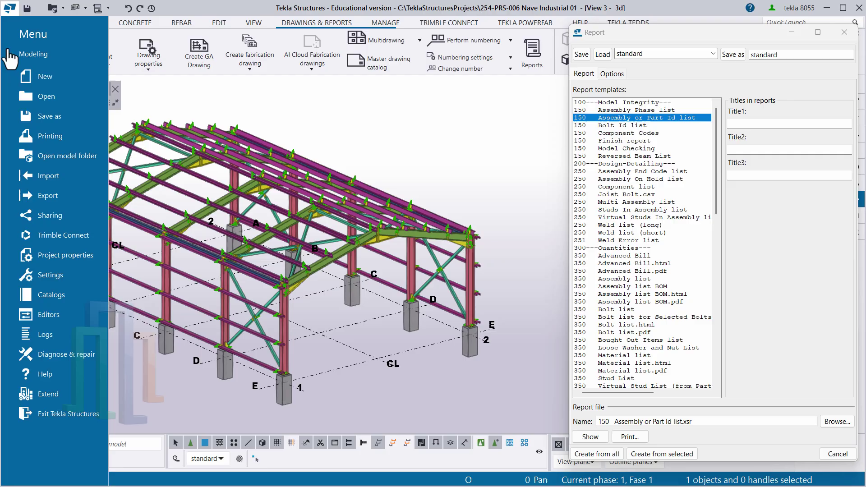
click(51, 277)
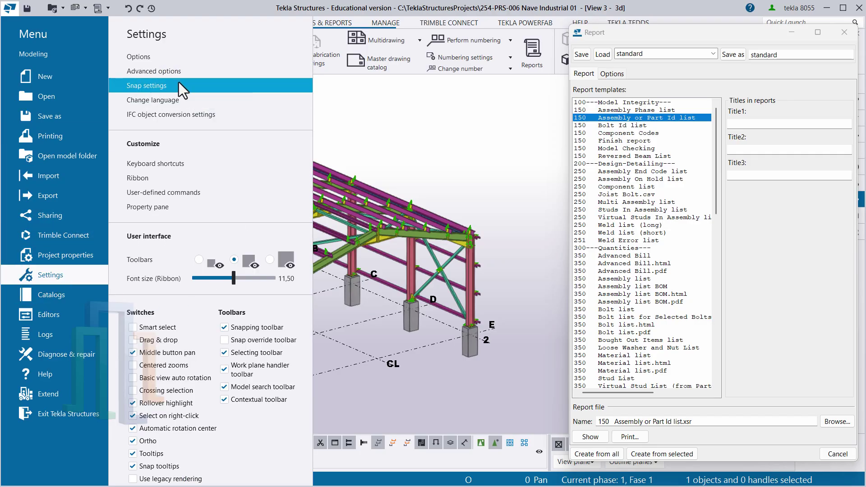
click(148, 57)
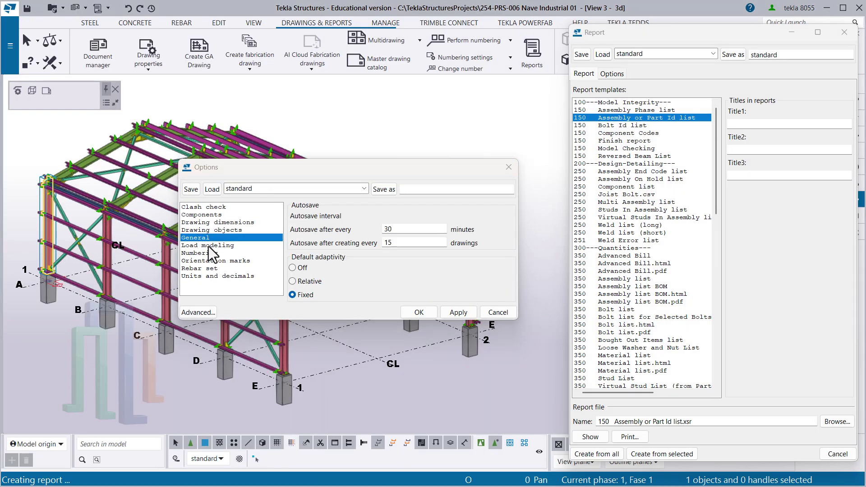
click(208, 246)
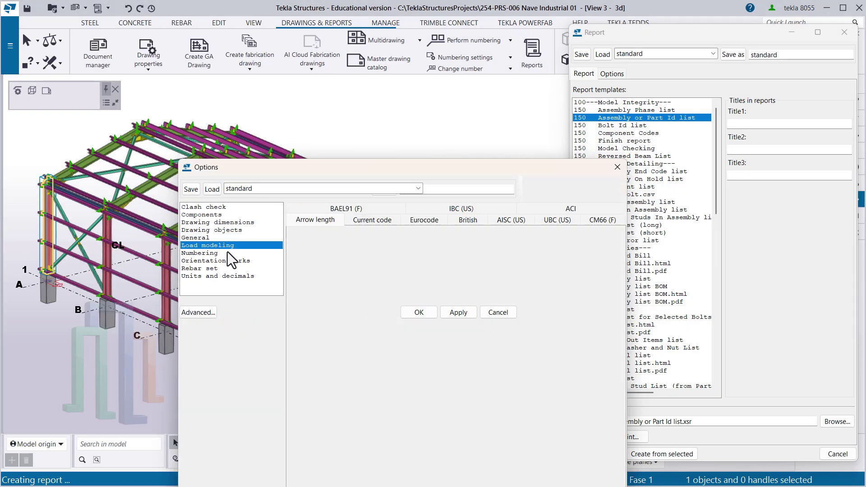
click(202, 253)
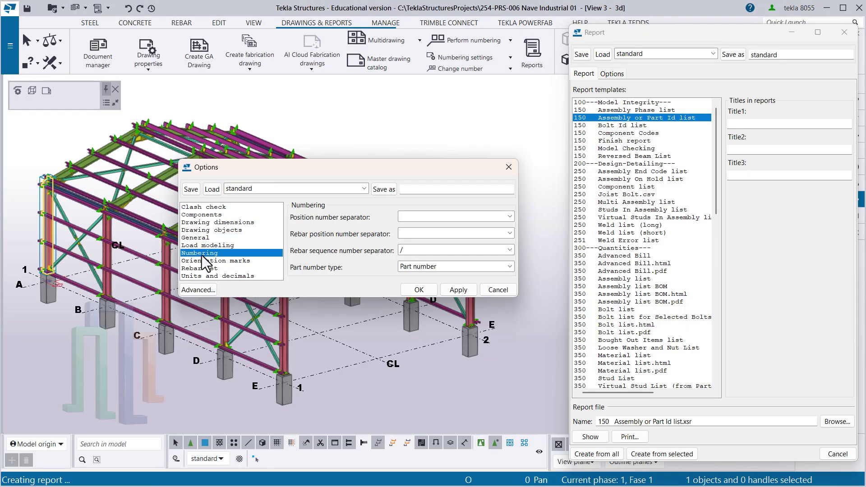
click(437, 216)
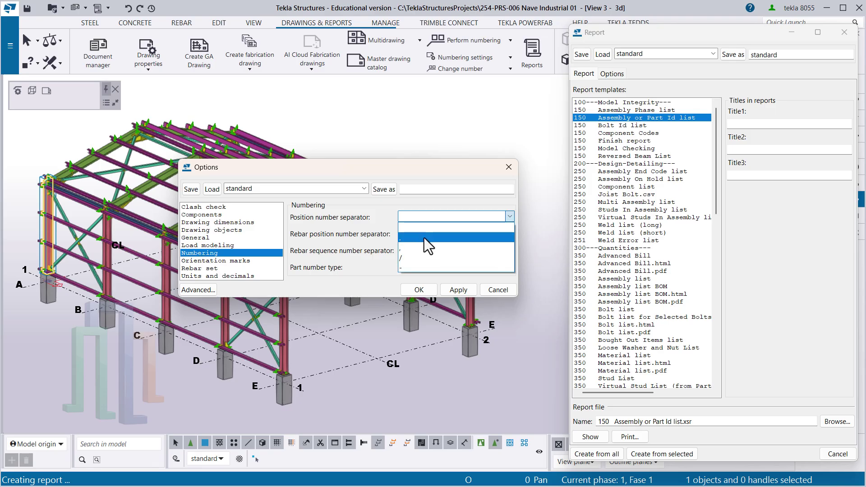
click(408, 267)
click(454, 288)
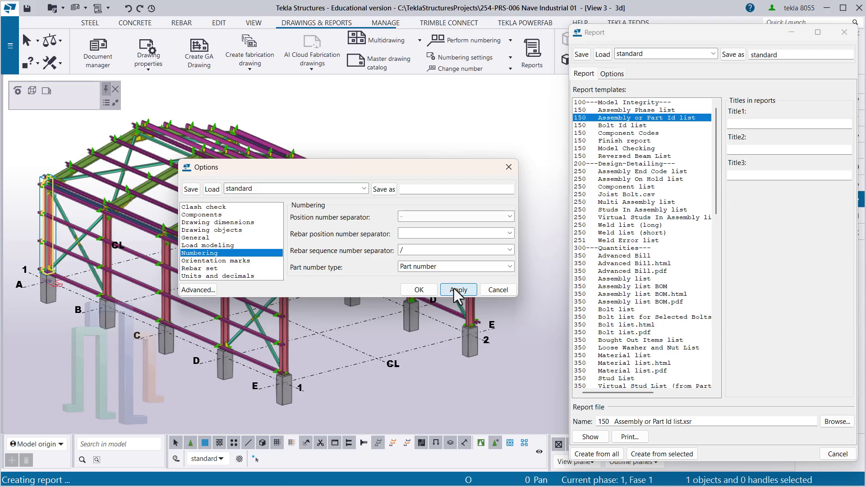
click(418, 289)
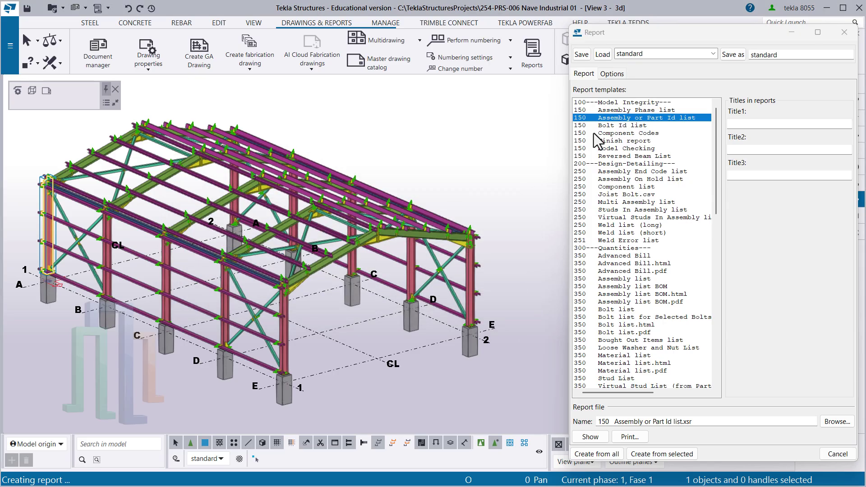
- Create the 150 Assembly or Part Id list report again from all objects with the - separator, replacing the existing file
click(608, 126)
click(618, 117)
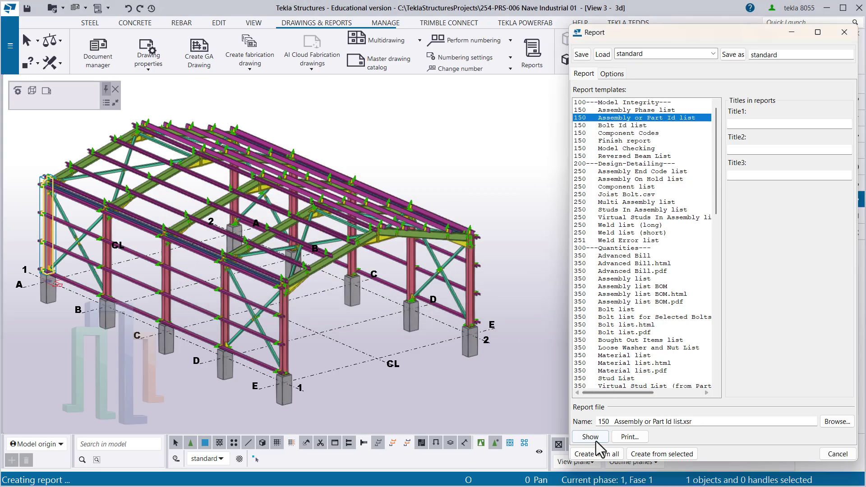
click(594, 452)
click(396, 273)
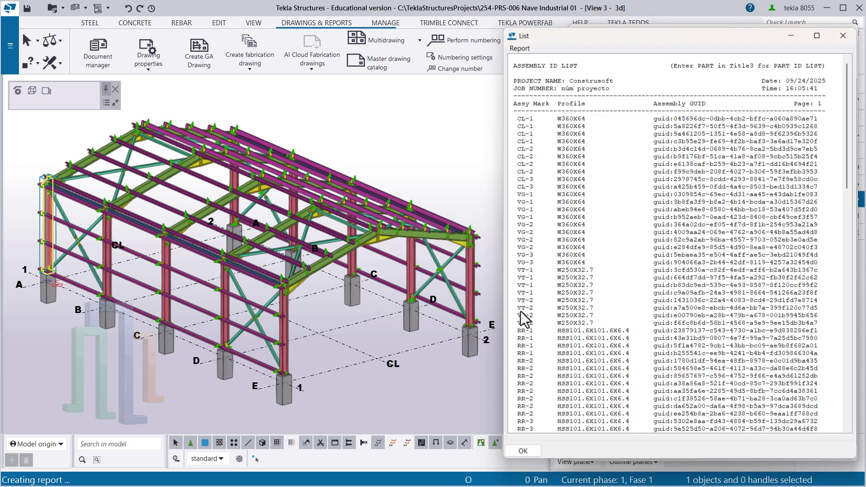
- Review the CL and VG assembly marks in the new ID list against the model and close the list
drag(522, 118, 525, 247)
drag(525, 145, 525, 119)
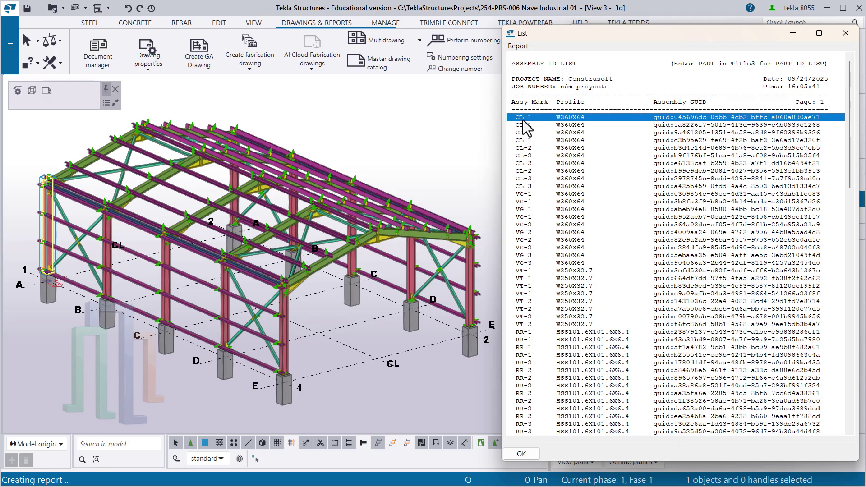
click(846, 33)
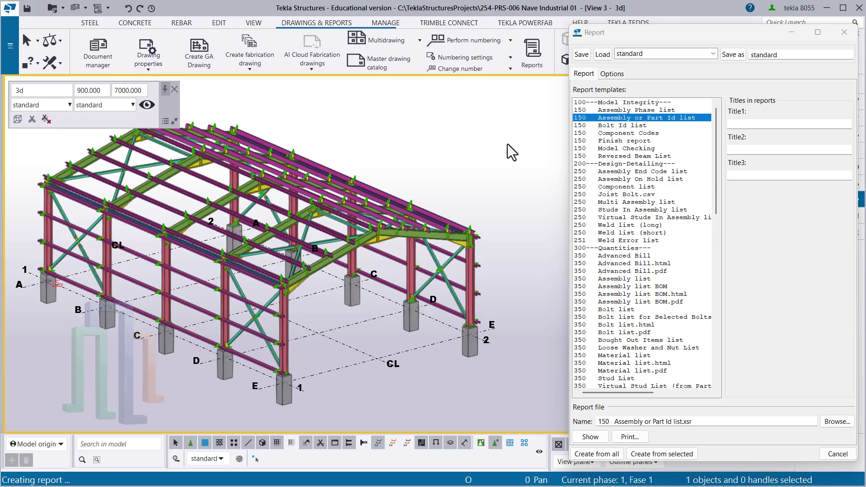
scroll(308, 271, up, 5)
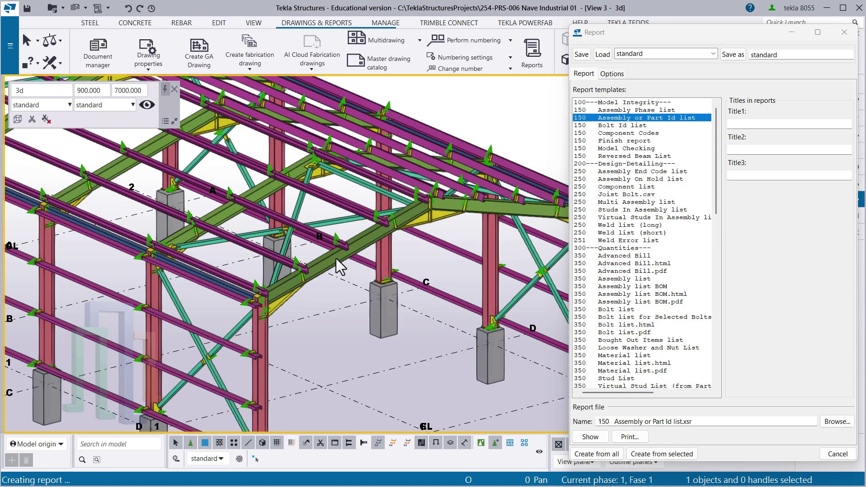
middle_drag(337, 259, 514, 324)
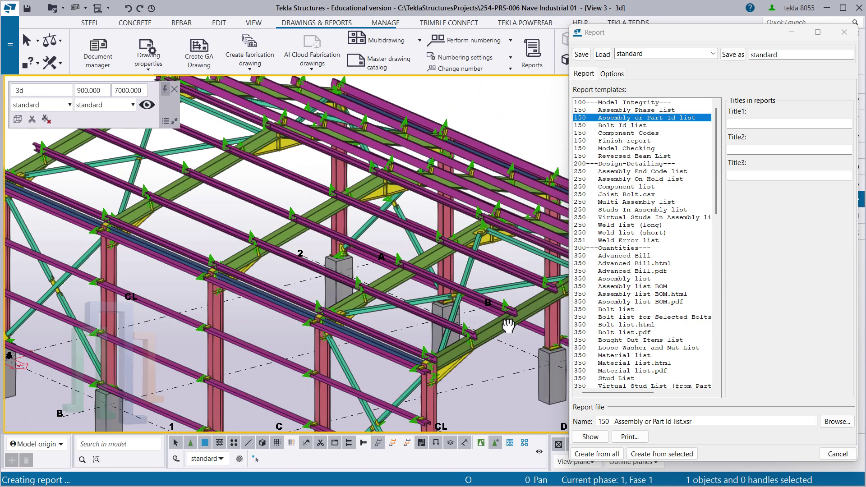
middle_drag(280, 257, 82, 217)
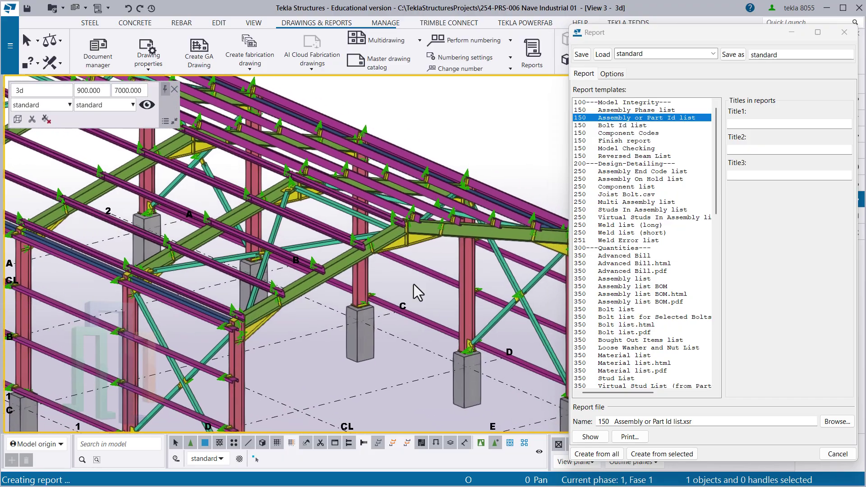
scroll(376, 286, up, 2)
middle_drag(304, 272, 296, 261)
scroll(296, 261, up, 1)
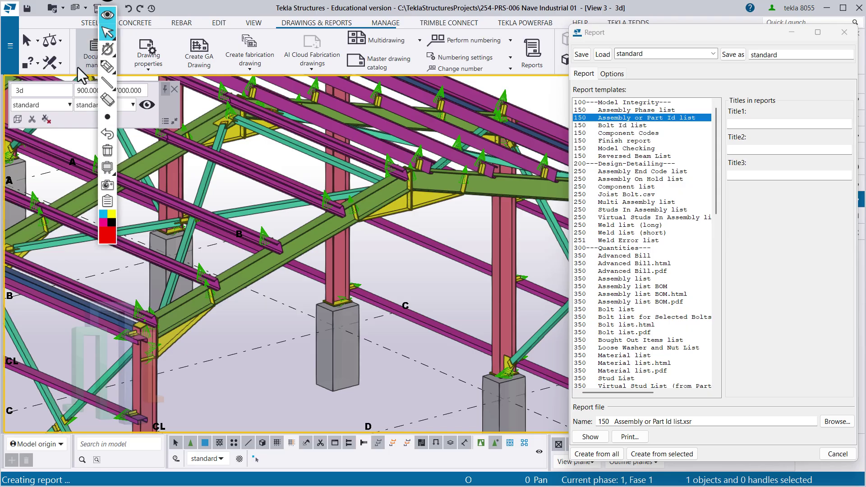
click(112, 5)
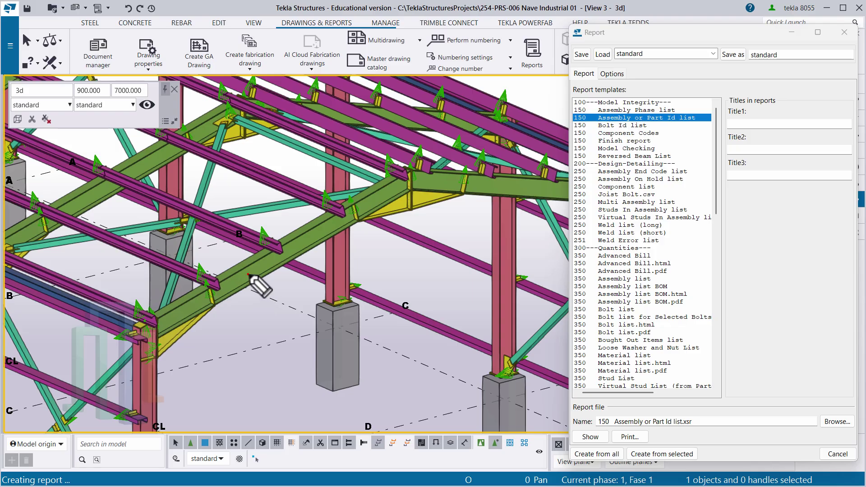
mouse_move(249, 274)
mouse_down()
mouse_move(259, 350)
mouse_move(274, 329)
mouse_up()
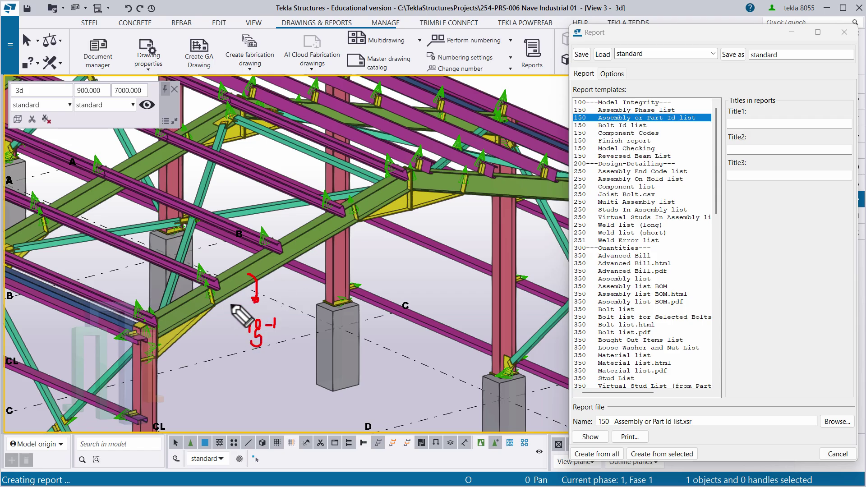
mouse_move(231, 291)
mouse_down()
mouse_move(226, 379)
mouse_move(271, 398)
mouse_move(286, 363)
mouse_move(302, 398)
mouse_move(314, 377)
mouse_move(326, 390)
mouse_up()
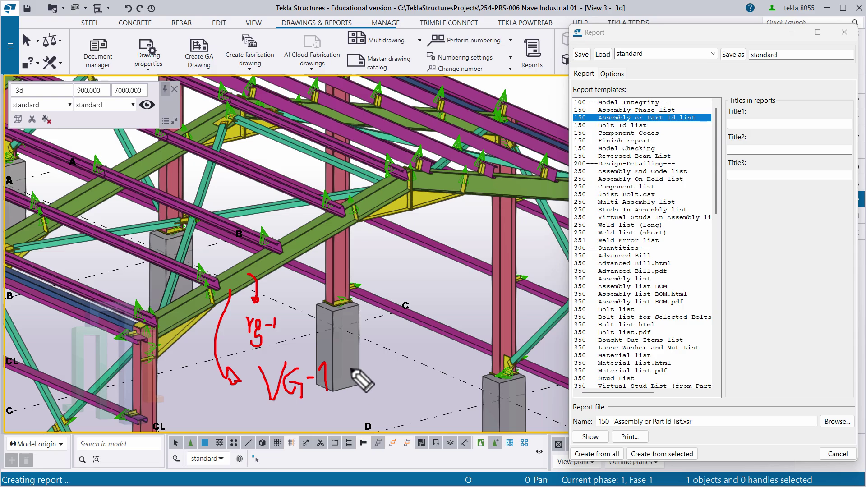
mouse_move(352, 364)
mouse_down()
mouse_move(299, 350)
mouse_move(259, 361)
mouse_move(282, 417)
mouse_move(343, 397)
mouse_move(345, 368)
mouse_move(307, 351)
mouse_move(288, 328)
mouse_up()
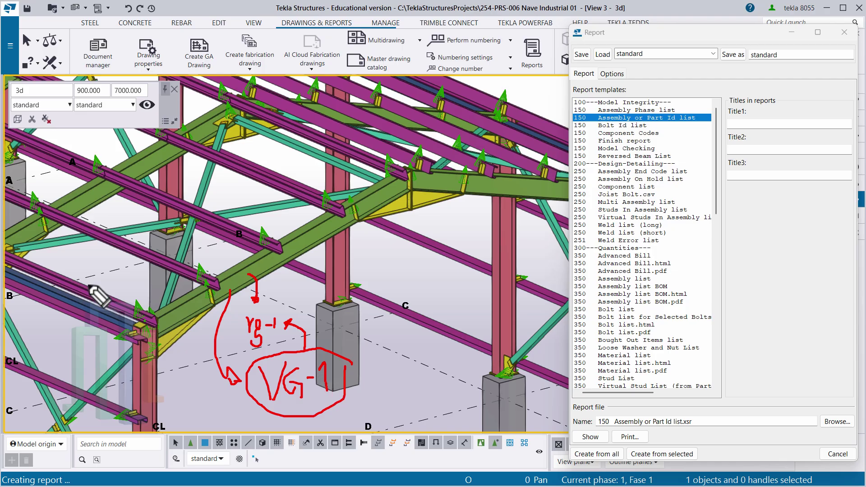
key(Escape)
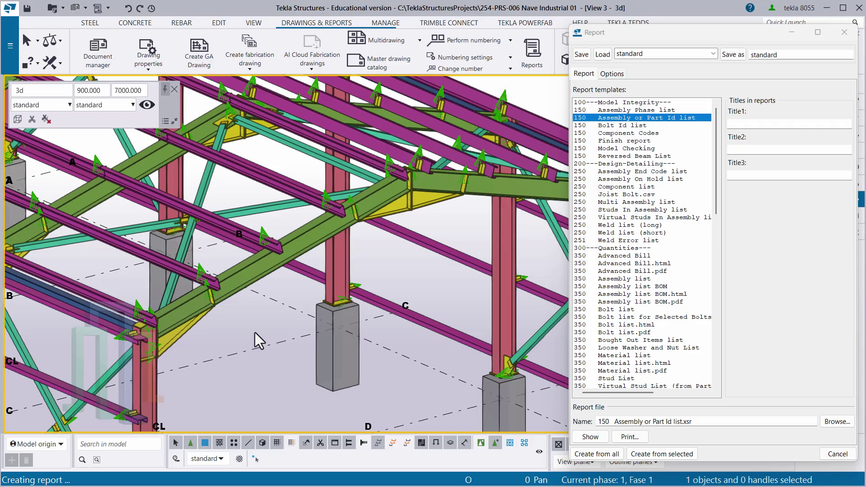
key(ctrl+e)
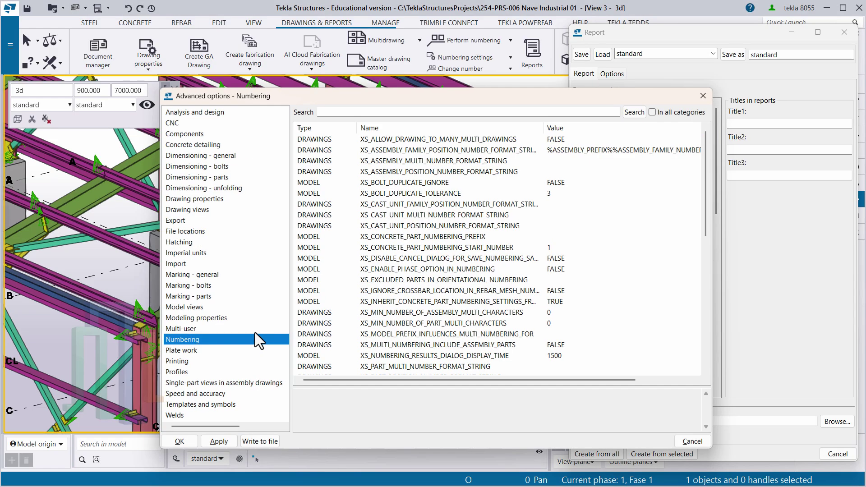
drag(316, 101, 315, 95)
click(700, 90)
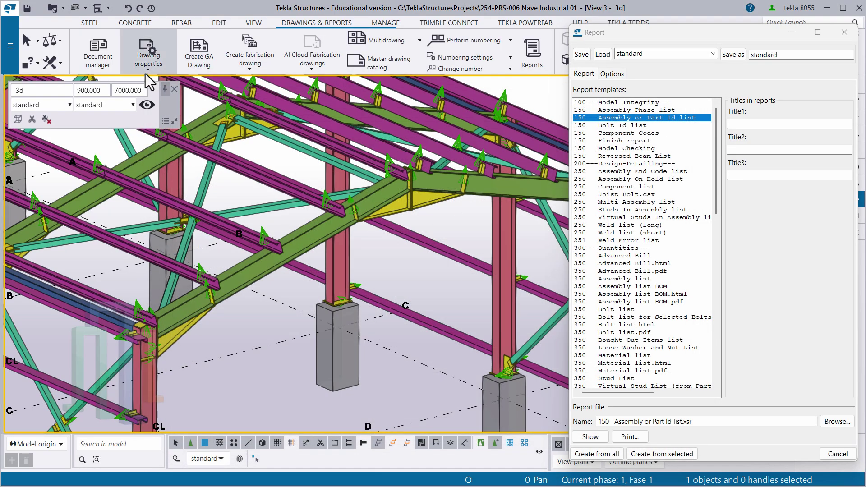
- Open the Numbering category of the advanced options and examine the XS_USE_ASSEMBLY_NUMBER_FOR option
click(9, 54)
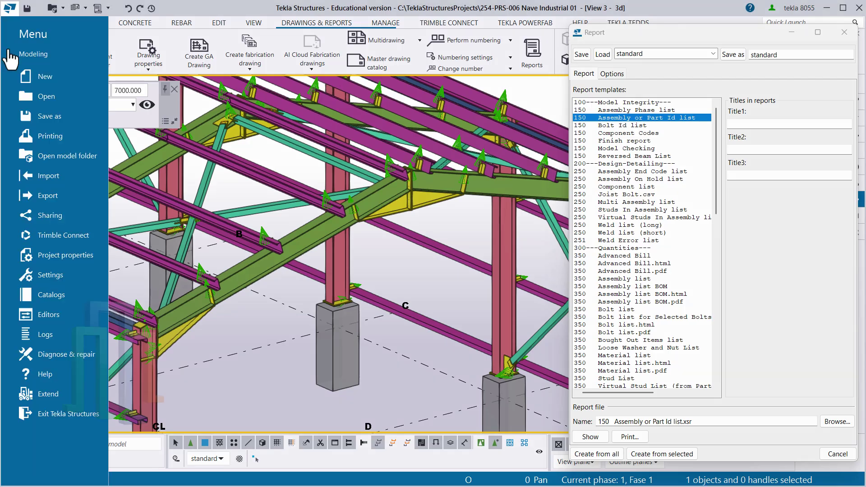
click(38, 270)
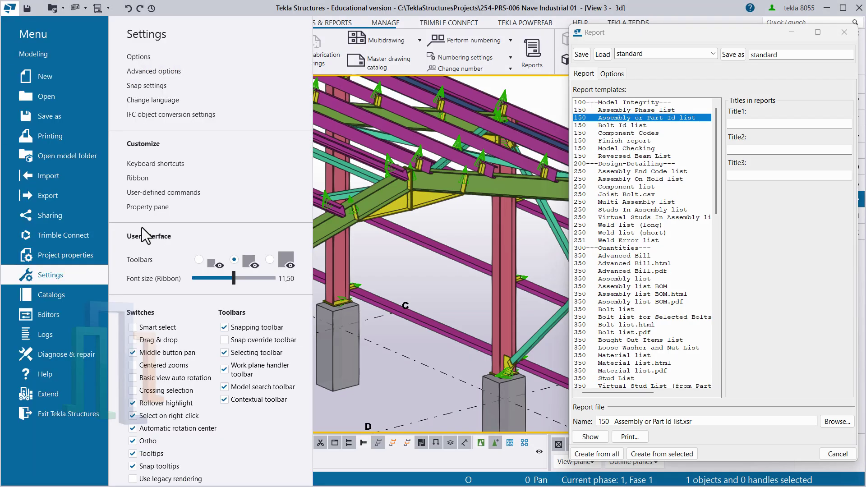
click(148, 71)
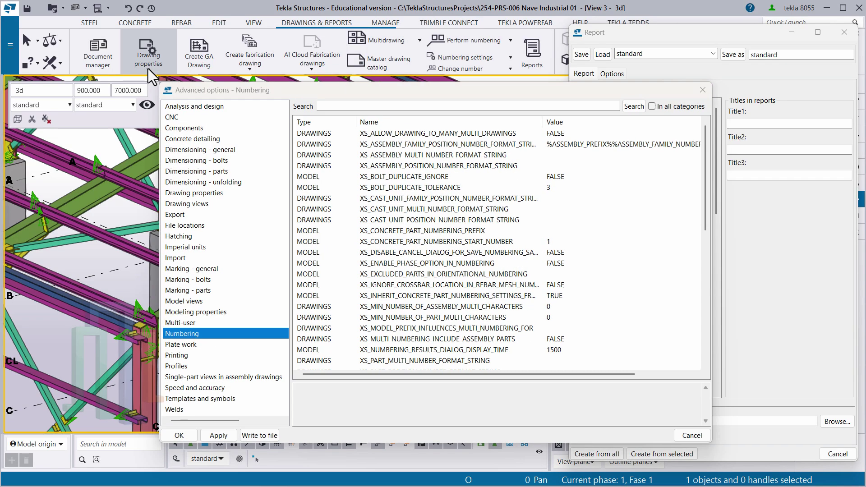
drag(321, 75, 265, 67)
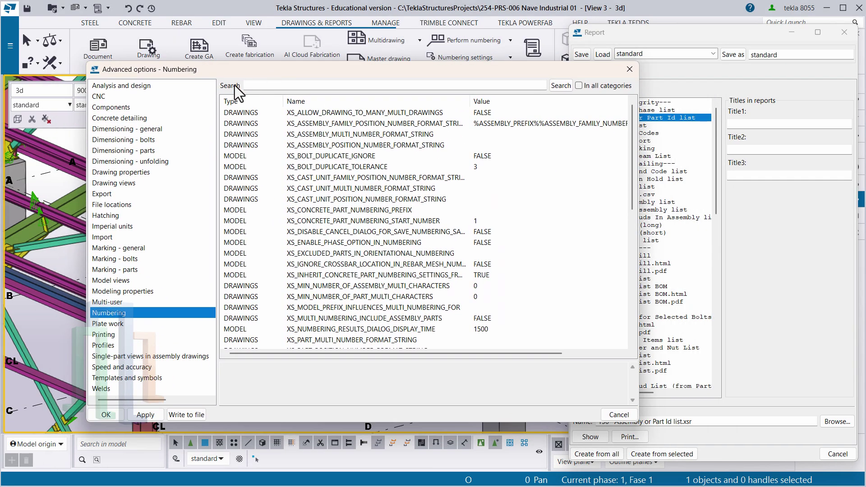
click(108, 311)
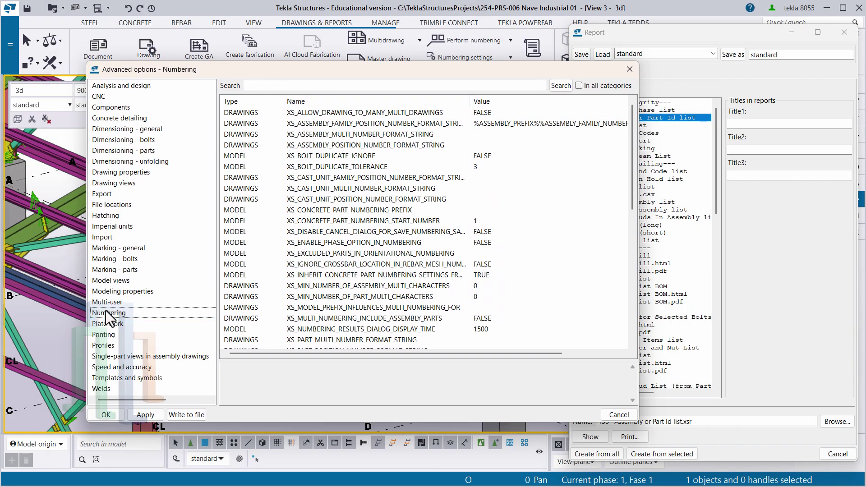
scroll(339, 250, down, 3)
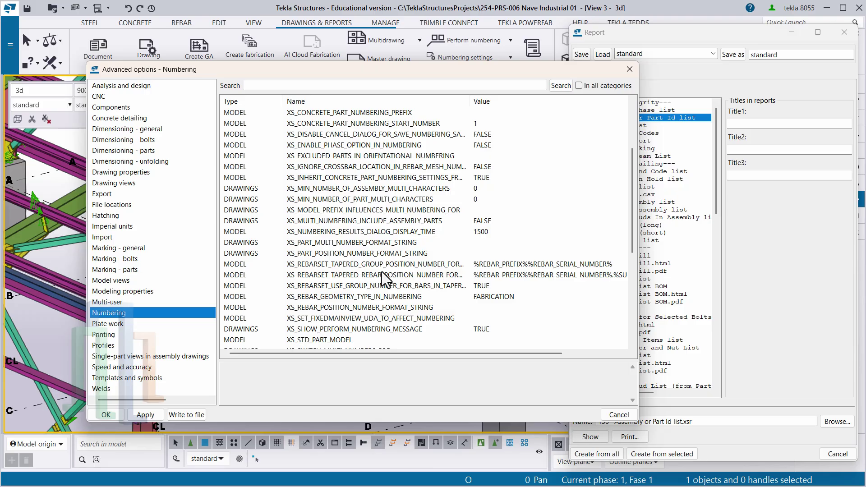
scroll(382, 273, down, 3)
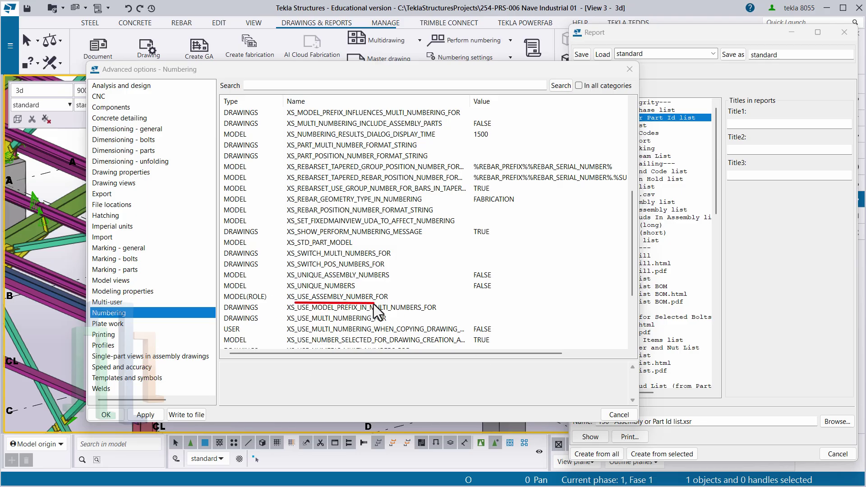
drag(374, 303, 388, 302)
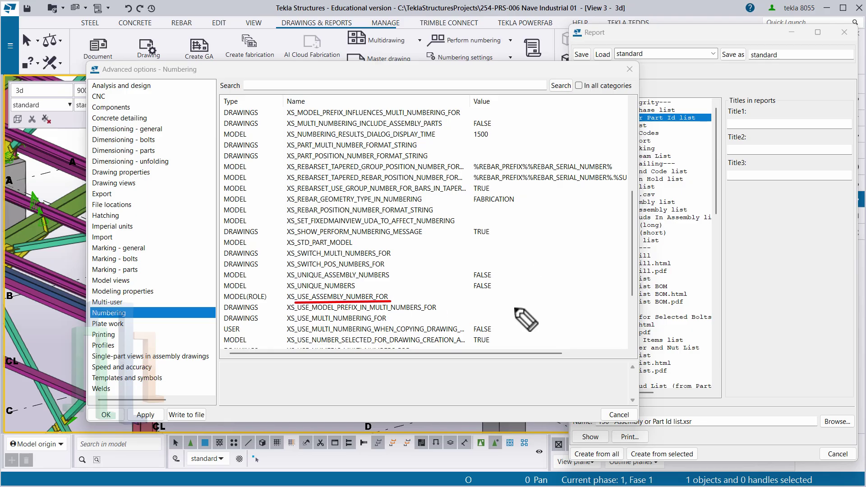
mouse_move(482, 298)
mouse_down()
mouse_move(523, 294)
mouse_move(545, 309)
mouse_move(558, 294)
mouse_move(580, 305)
mouse_up()
click(521, 277)
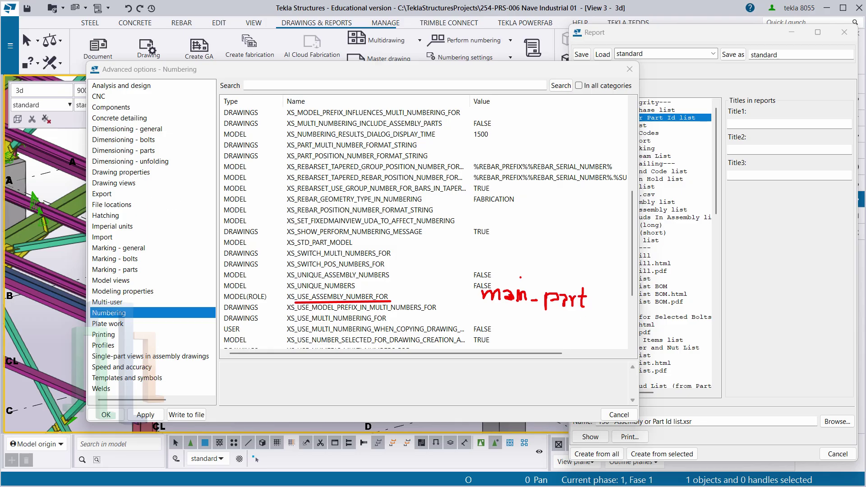
key(Escape)
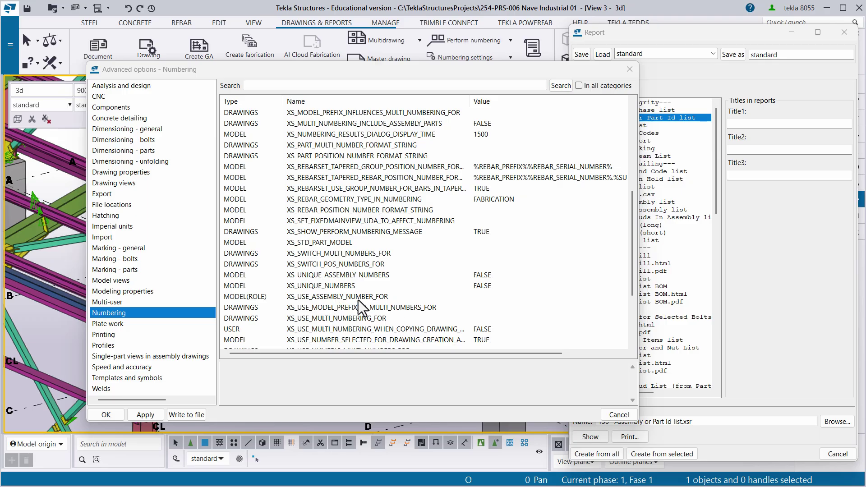
- Try to apply a change to the XS_USE_ASSEMBLY_NUMBER_FOR value and close the advanced options
click(478, 297)
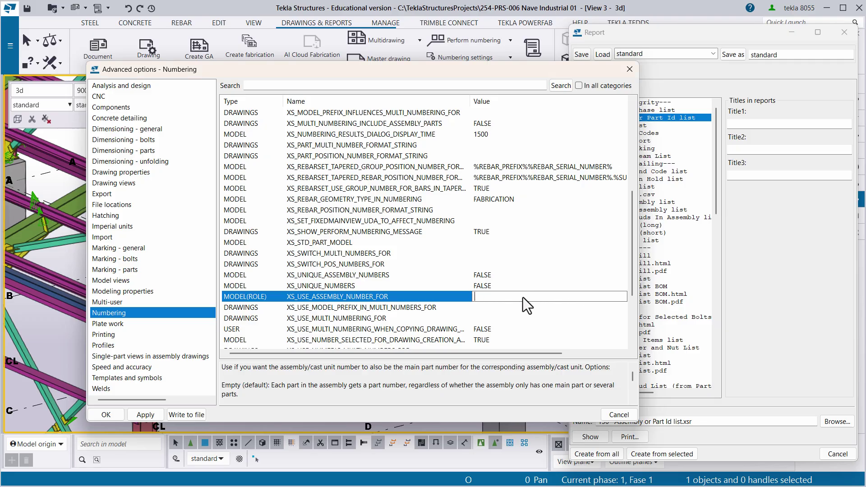
click(145, 415)
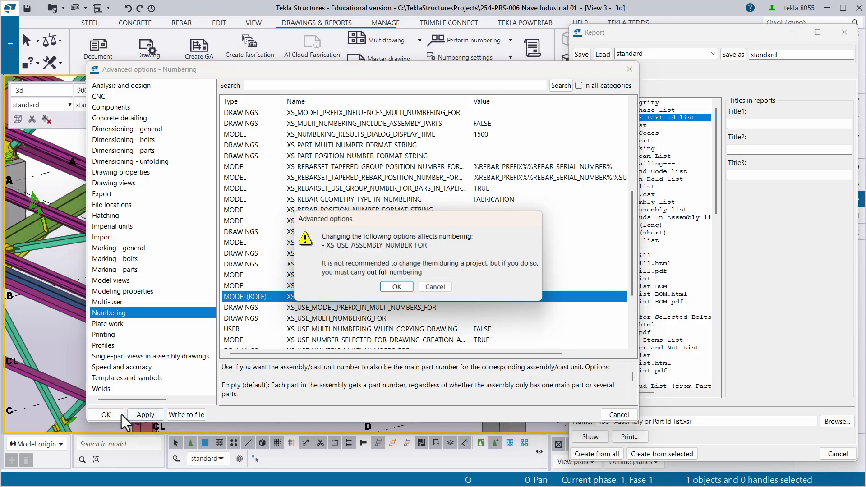
click(446, 290)
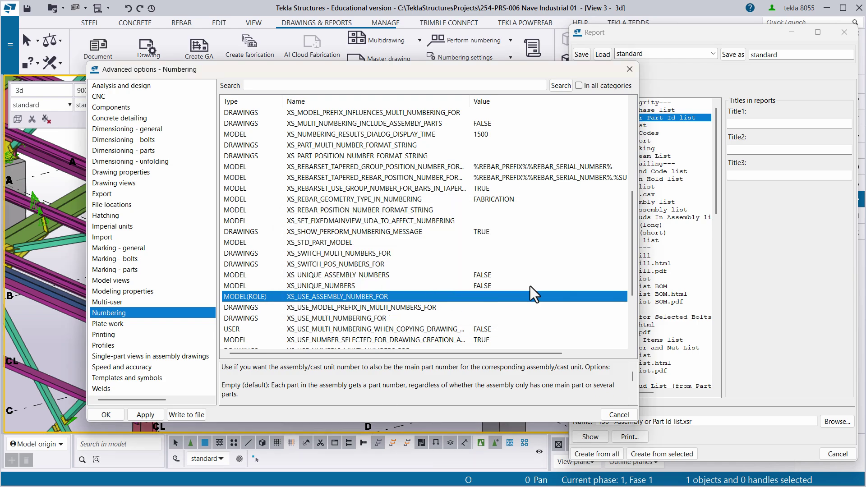
click(628, 69)
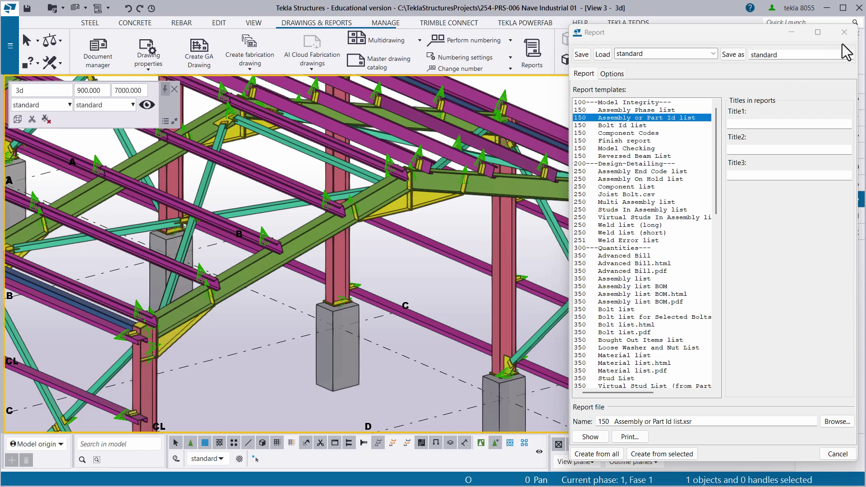
- Close the report window, run numbering of modified objects and confirm renumbering all parts
click(844, 32)
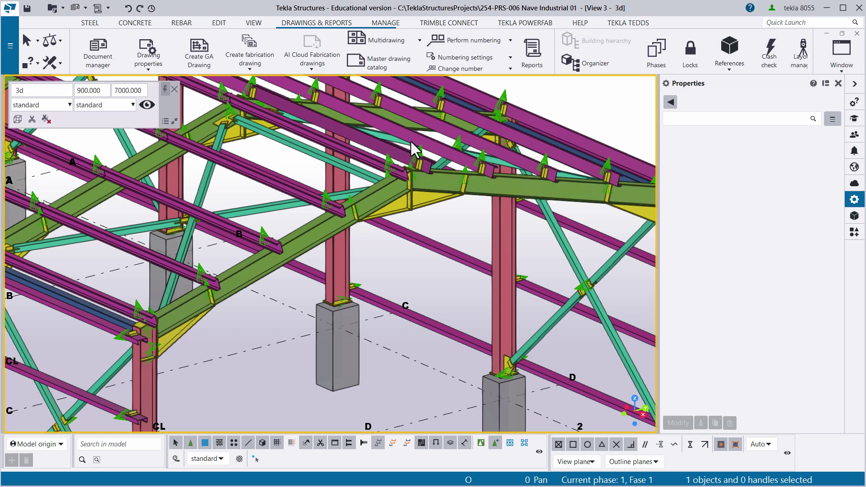
click(462, 38)
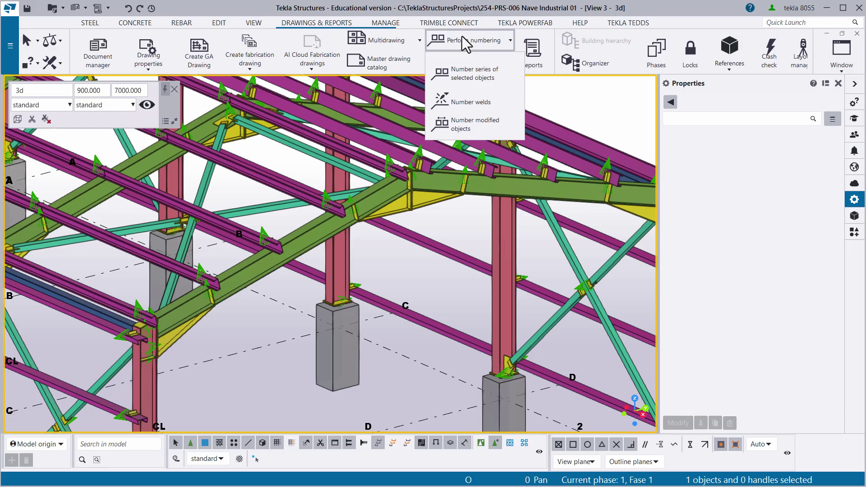
click(472, 123)
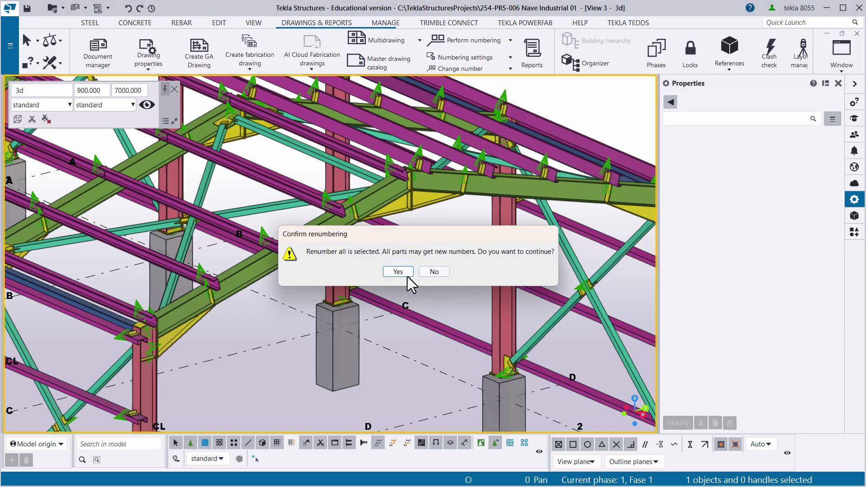
click(396, 271)
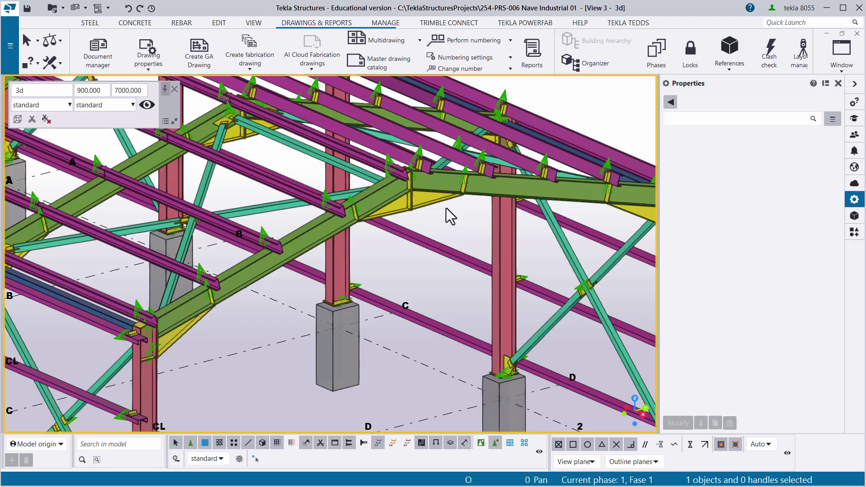
- Review the old and new assembly and part numbers in the numbering preview and assign the numbers
scroll(246, 143, down, 12)
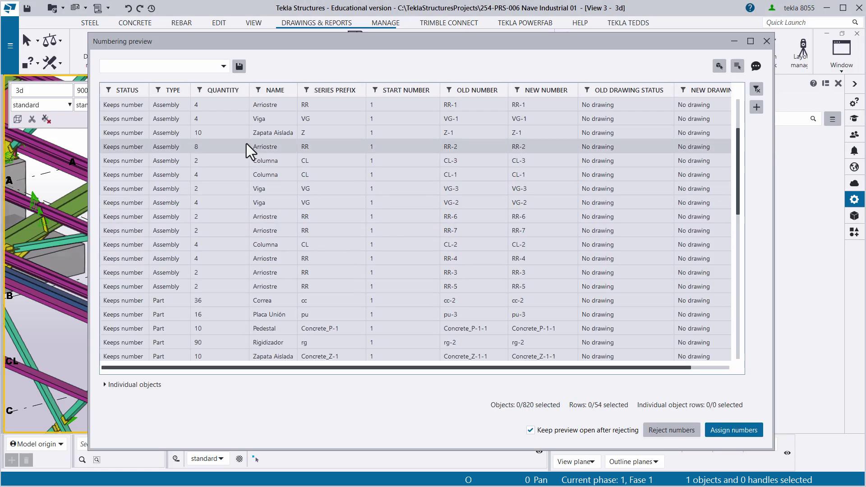
drag(401, 49, 410, 37)
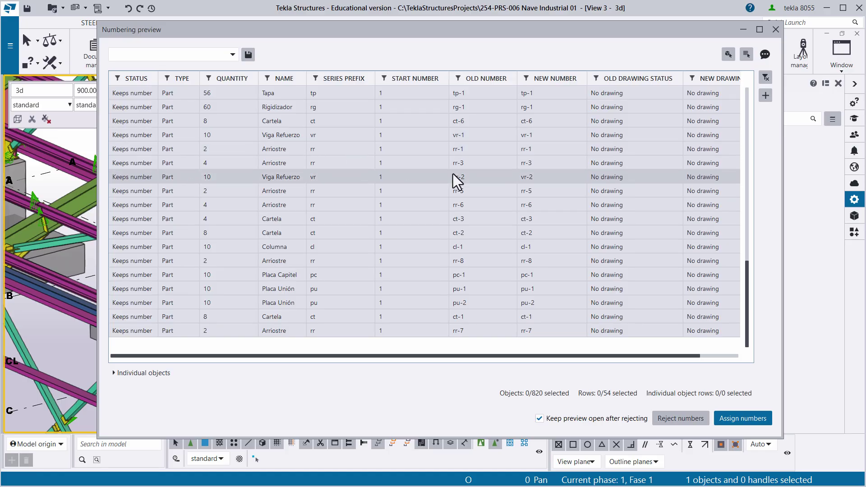
scroll(337, 206, up, 12)
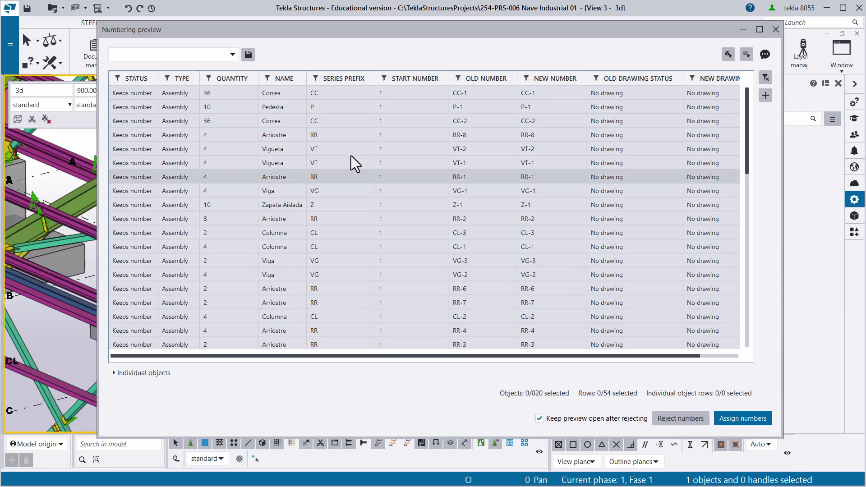
click(752, 418)
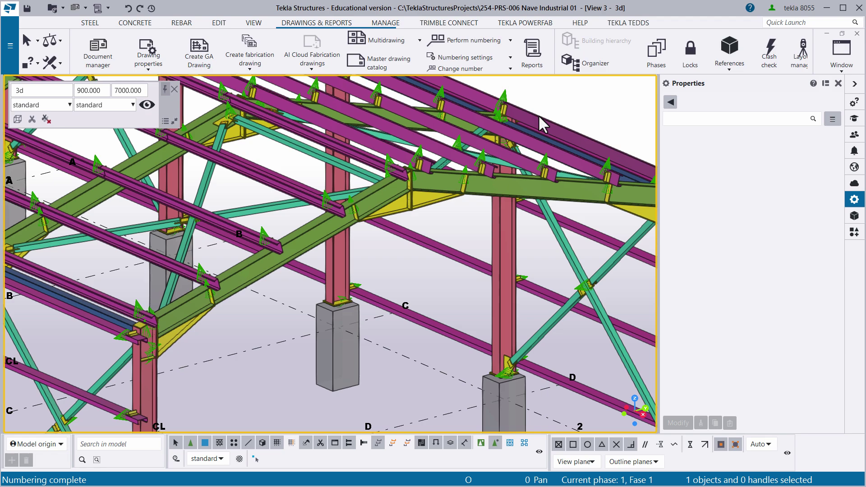
- Create the 150 Assembly or Part Id list report from all objects after the renumbering, replacing the existing file
click(531, 50)
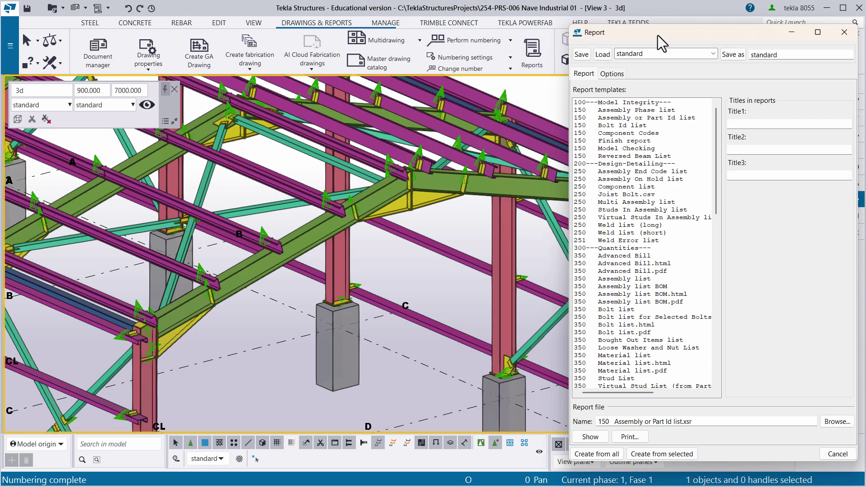
drag(658, 35, 670, 33)
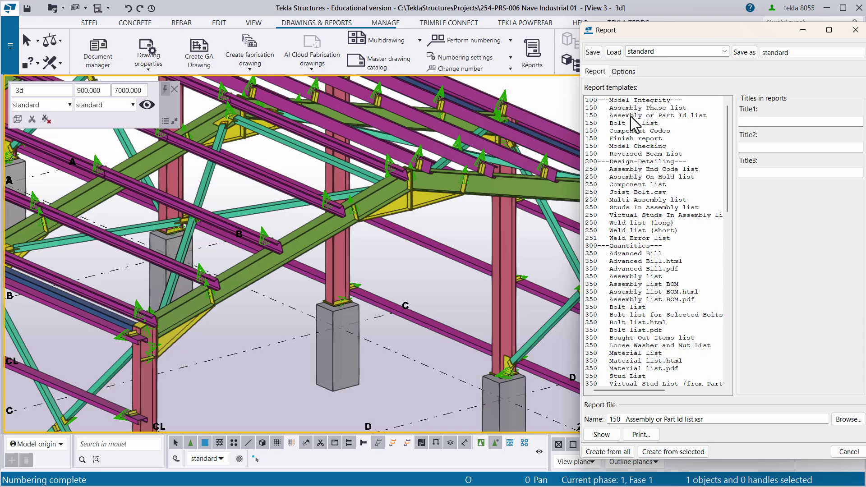
click(629, 116)
click(634, 123)
click(635, 116)
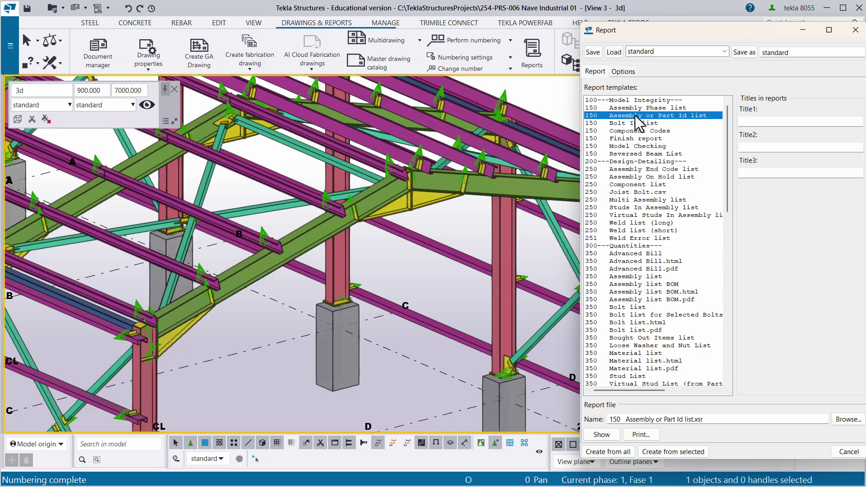
click(614, 460)
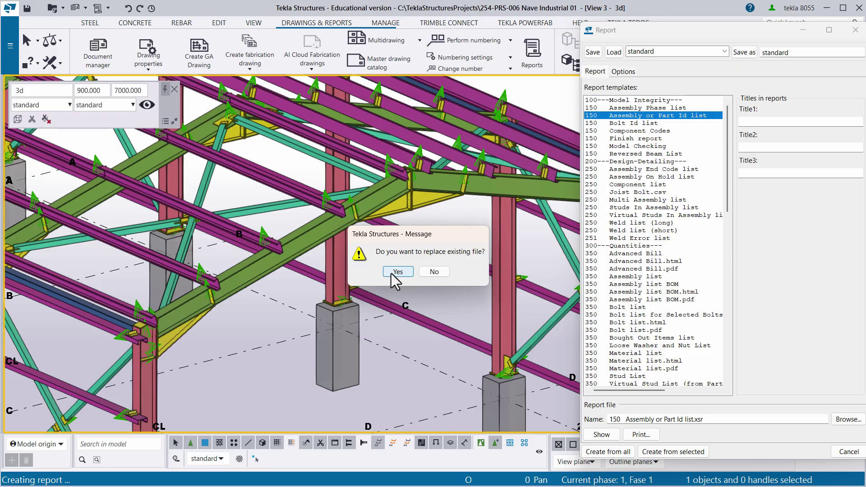
click(393, 273)
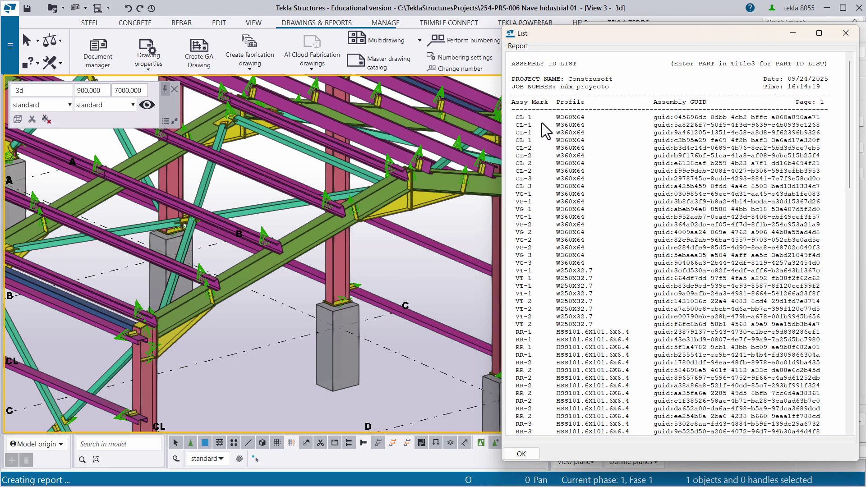
- Select all CL-1 entries in the assembly ID list and examine their columns in the whole 3D model
scroll(338, 185, down, 6)
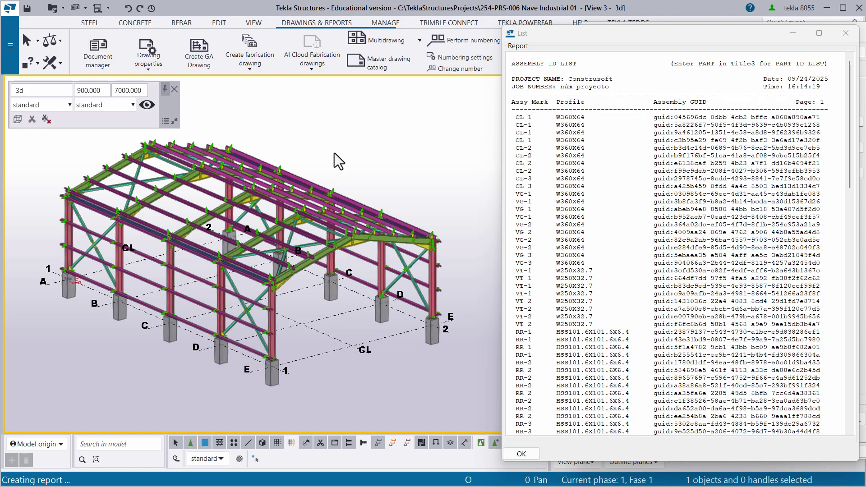
click(531, 119)
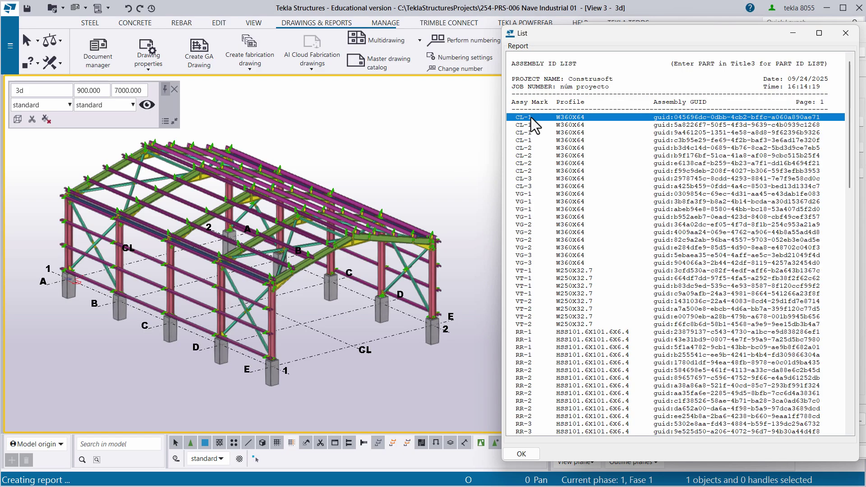
middle_drag(325, 166, 324, 167)
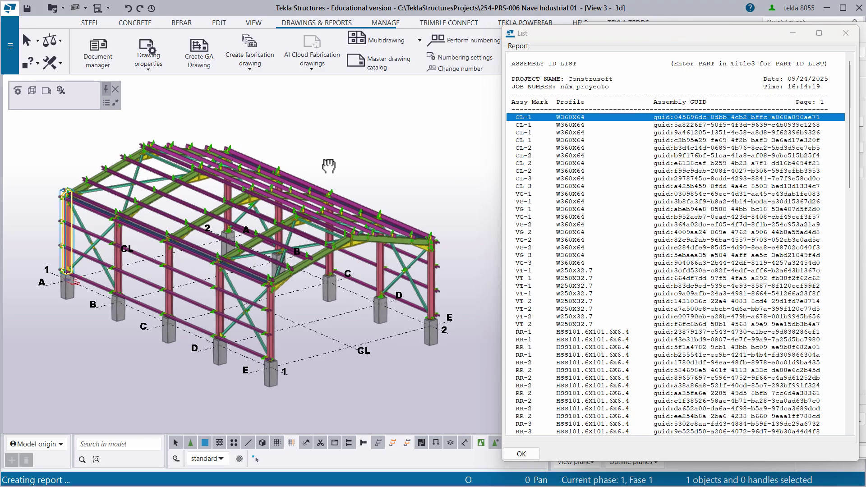
click(522, 121)
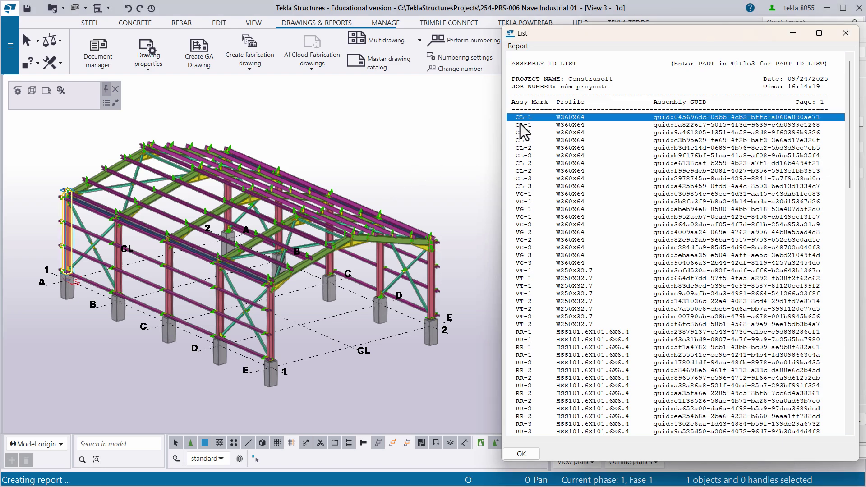
click(522, 128)
click(525, 130)
click(524, 126)
click(525, 119)
shift+click(529, 141)
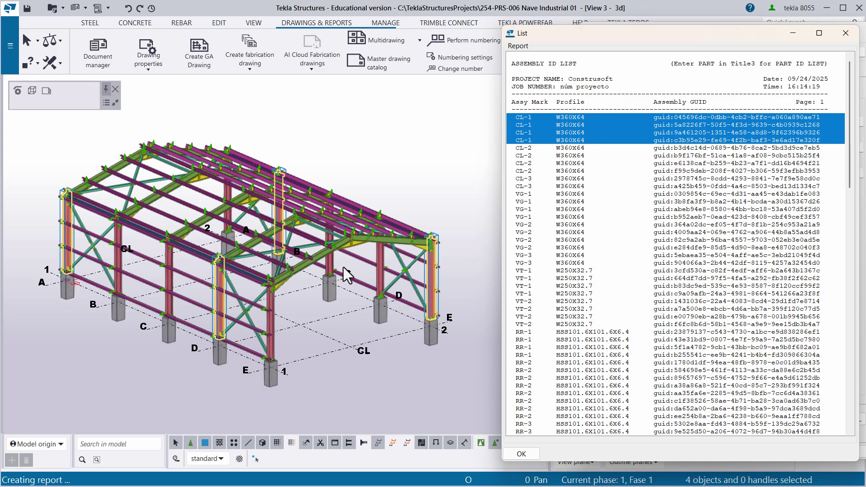
scroll(255, 298, up, 2)
middle_drag(255, 298, 314, 319)
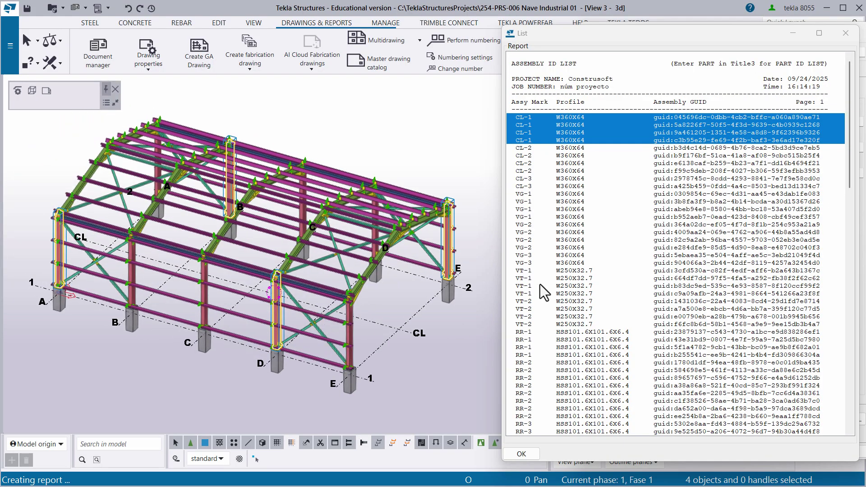
- Select the CL-2 entries and the CL-3 entries in the ID list and examine each group's columns in the model
click(530, 148)
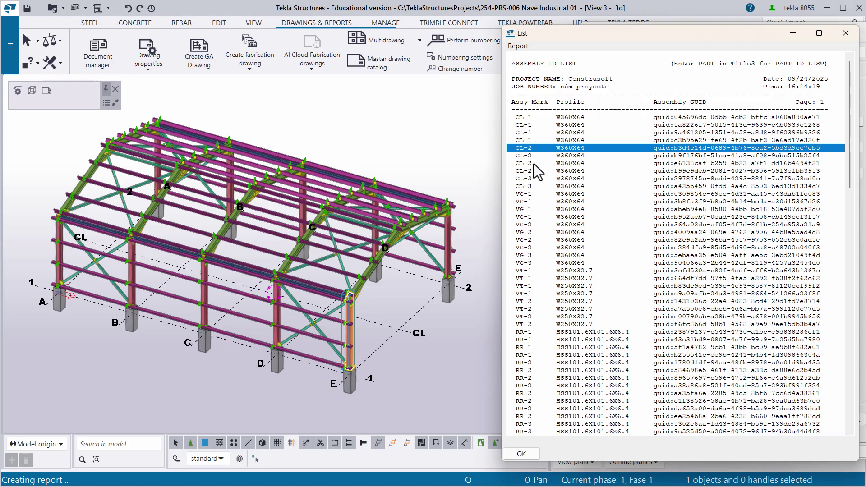
shift+click(534, 172)
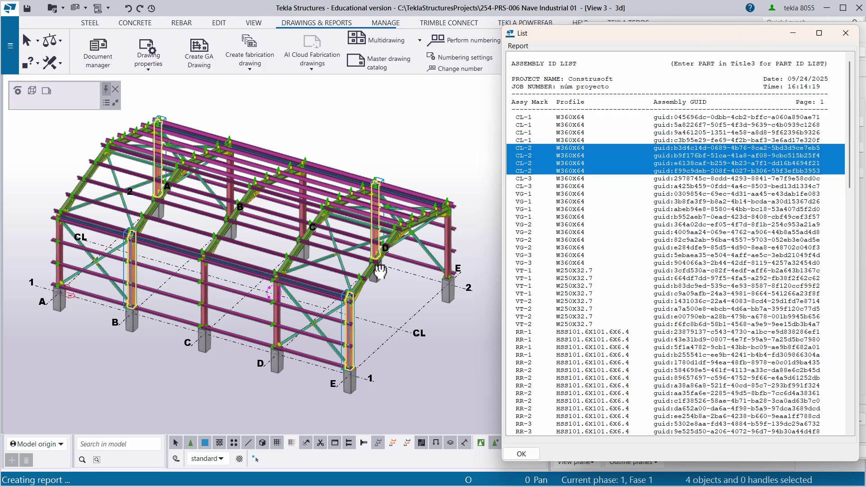
ctrl+middle_drag(379, 271, 345, 267)
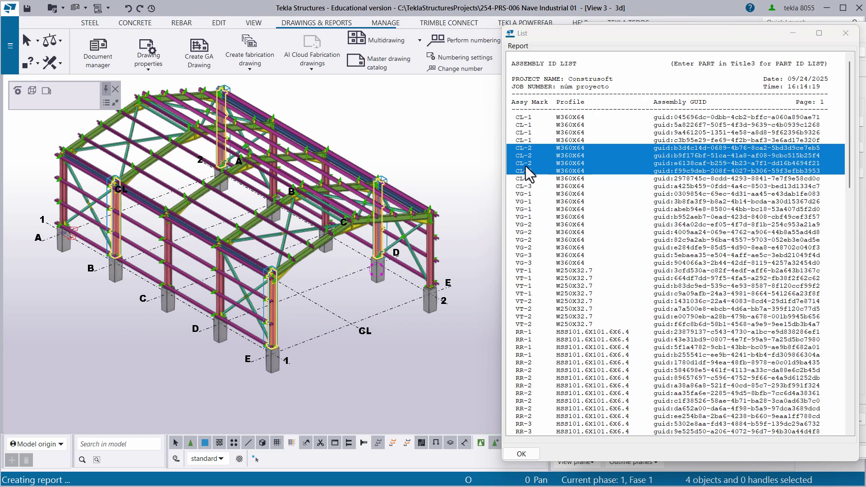
middle_drag(333, 176, 336, 212)
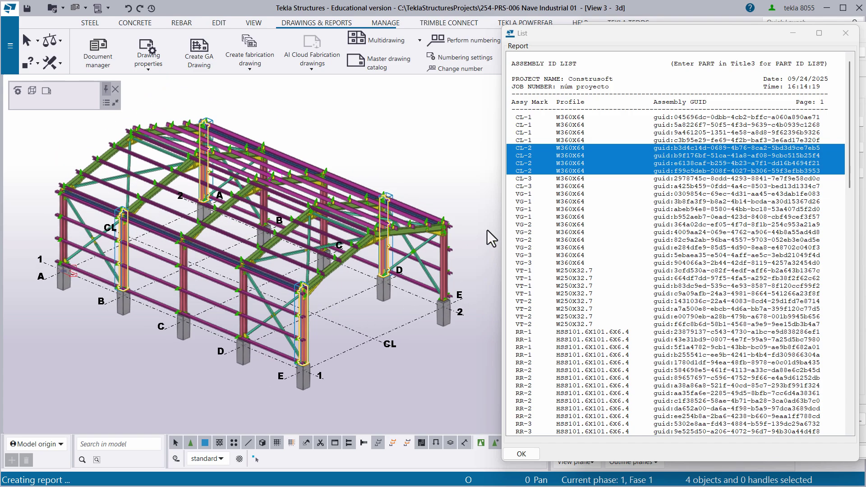
click(528, 179)
shift+click(532, 186)
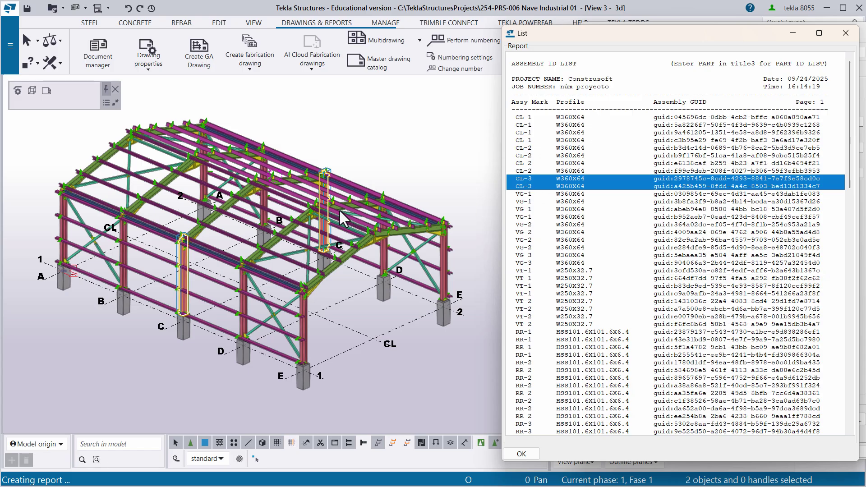
- Highlight all VG-1 assemblies in the model from the assembly ID list and inspect their locations
scroll(276, 254, up, 5)
ctrl+middle_drag(276, 254, 261, 236)
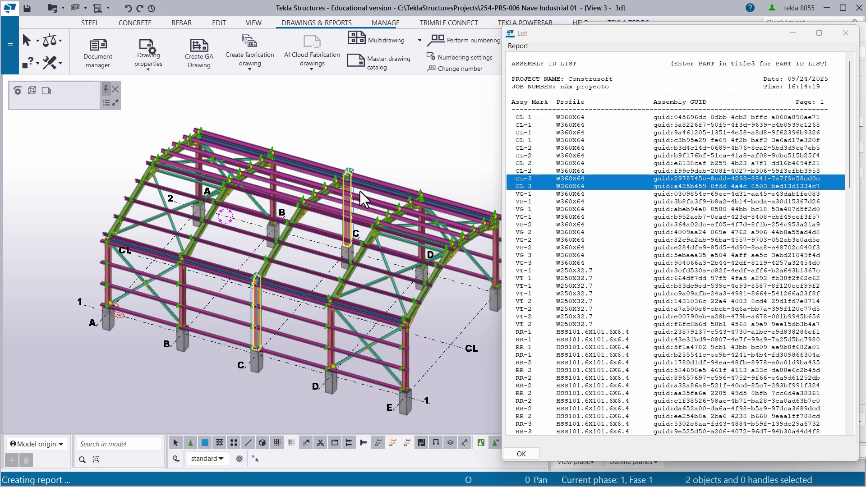
ctrl+middle_drag(350, 254, 323, 242)
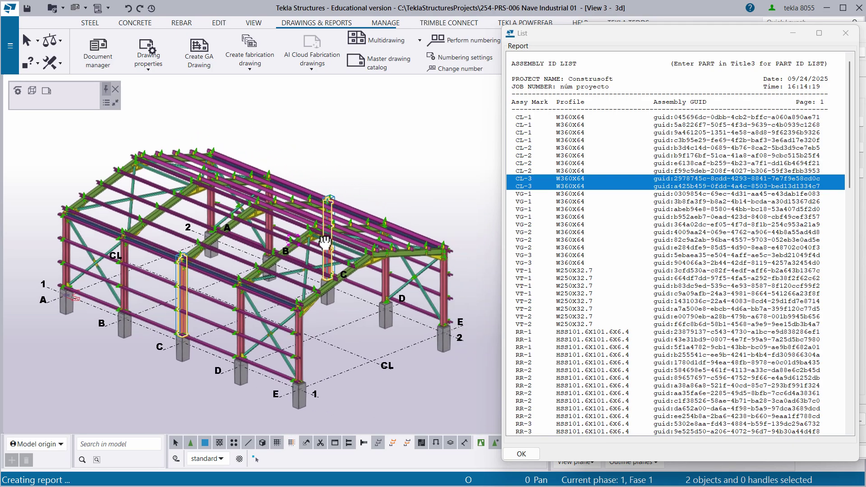
click(529, 195)
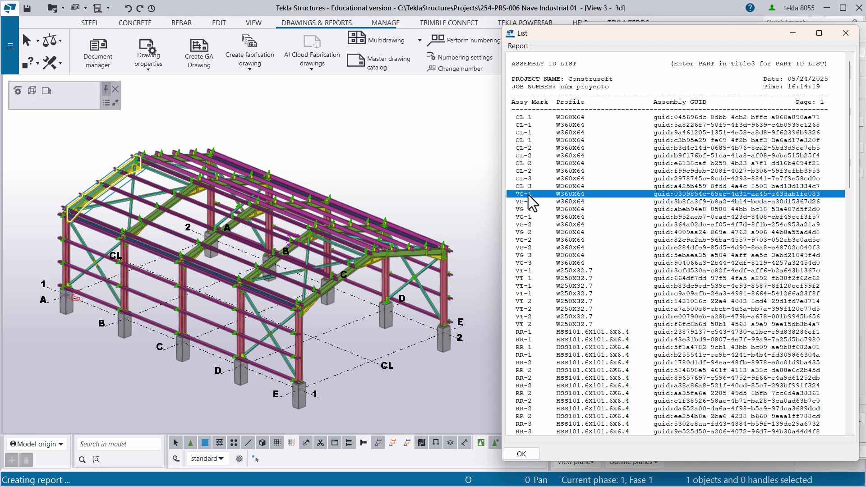
shift+click(531, 217)
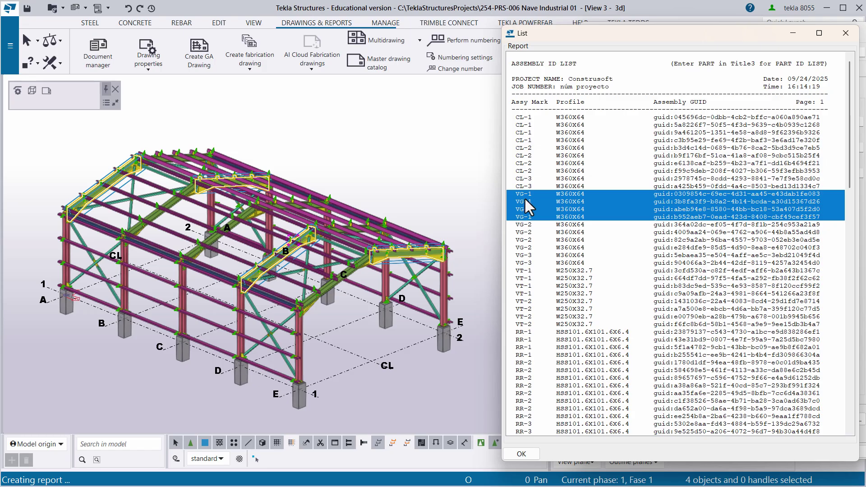
ctrl+middle_drag(239, 245, 234, 273)
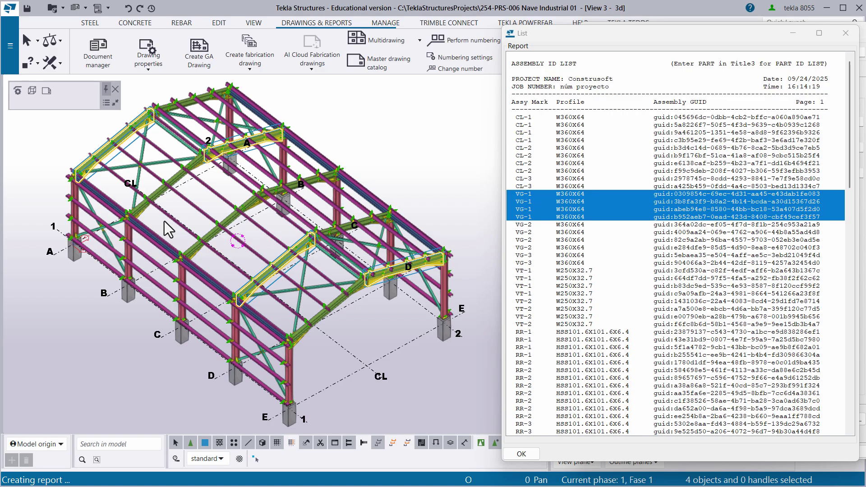
- Highlight the whole VG-2 group from the assembly list, and check single VG-2 beams in the model
click(535, 224)
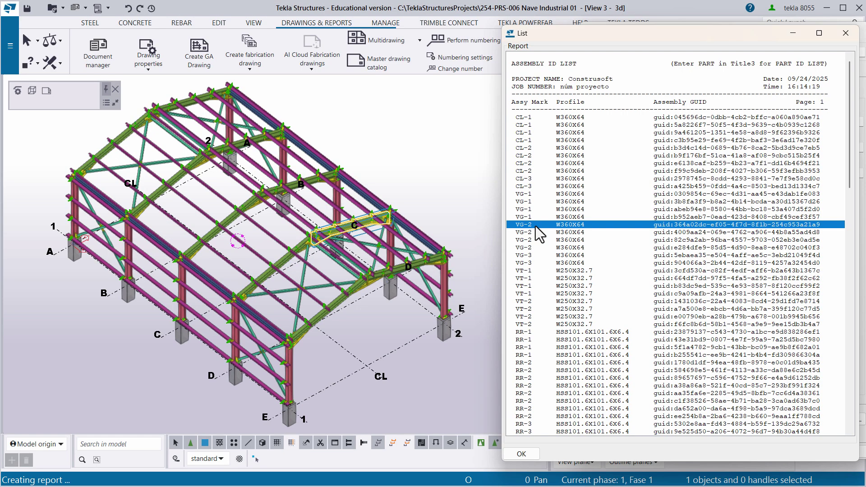
shift+click(534, 248)
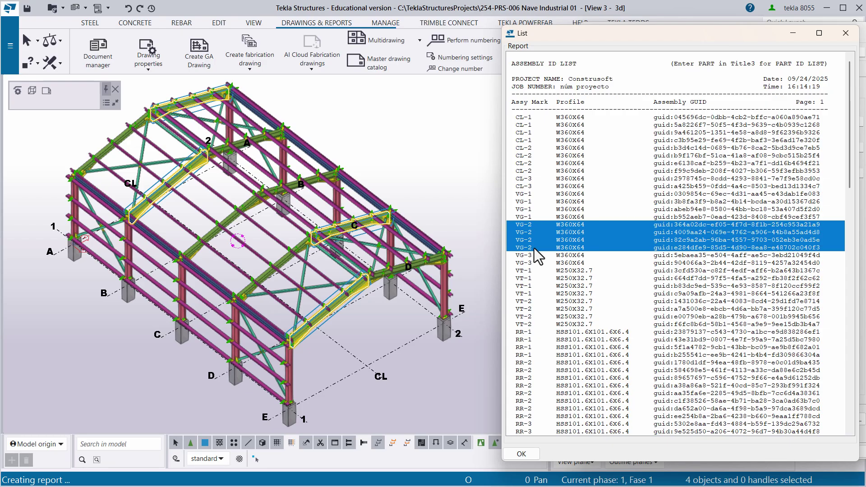
ctrl+middle_drag(282, 260, 297, 226)
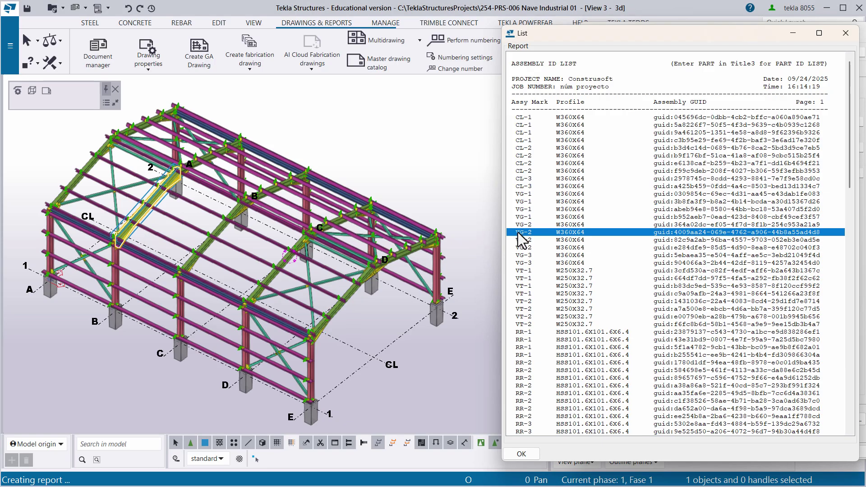
click(532, 225)
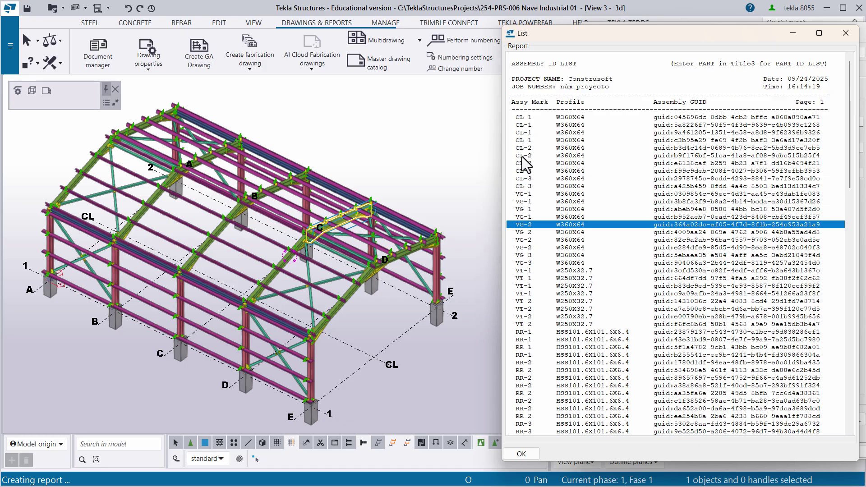
- Look through the RR, CC-1 and CC-2 entries and examine the clip connections between the side girts and columns
scroll(548, 200, down, 15)
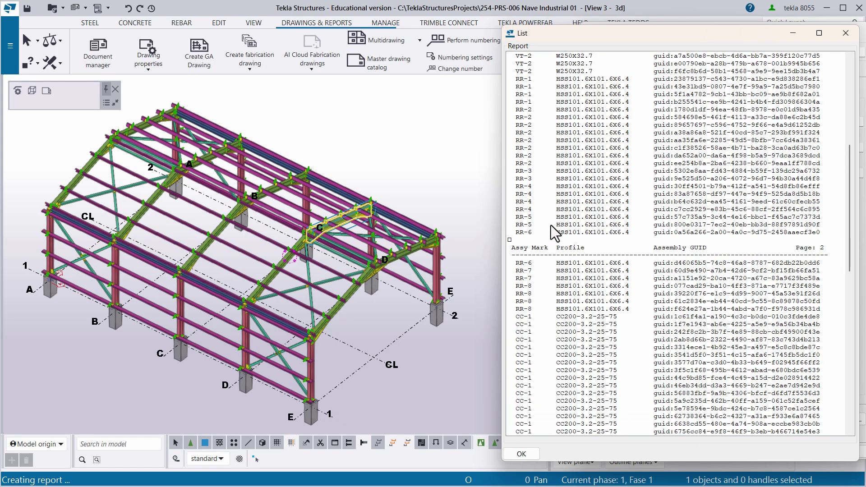
scroll(556, 229, down, 18)
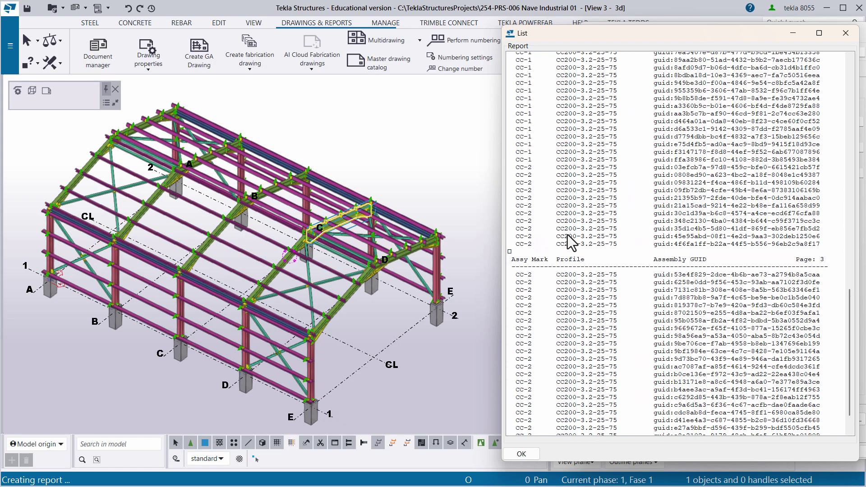
scroll(566, 279, up, 7)
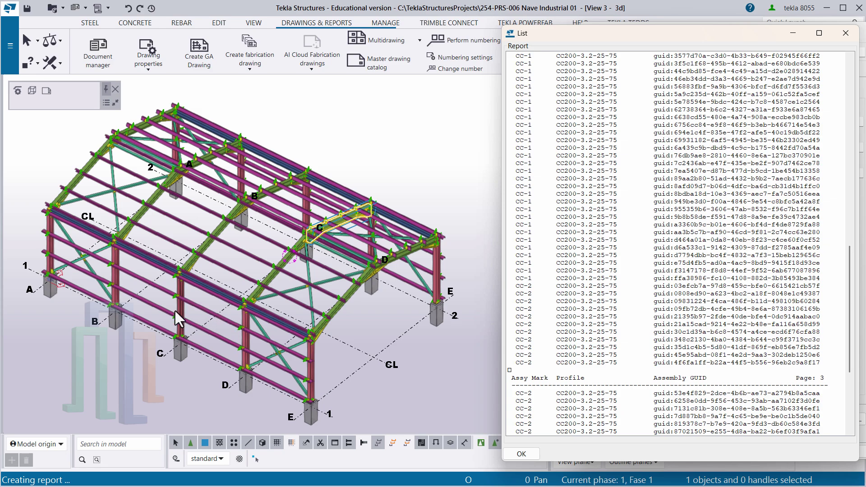
scroll(173, 303, up, 10)
scroll(204, 266, down, 5)
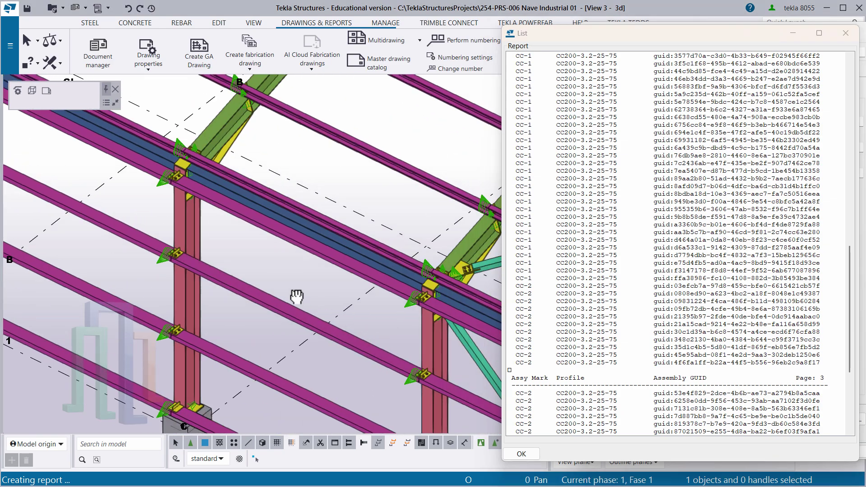
middle_drag(296, 296, 408, 325)
scroll(334, 321, up, 5)
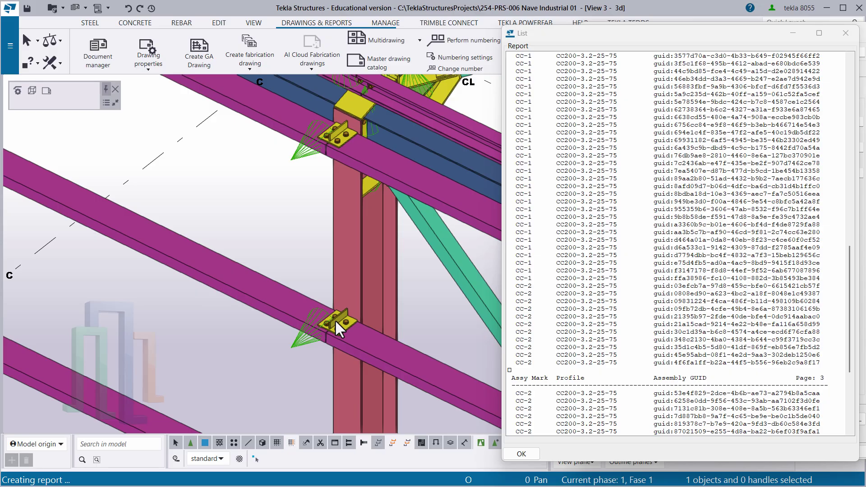
scroll(335, 320, down, 10)
scroll(302, 297, up, 1)
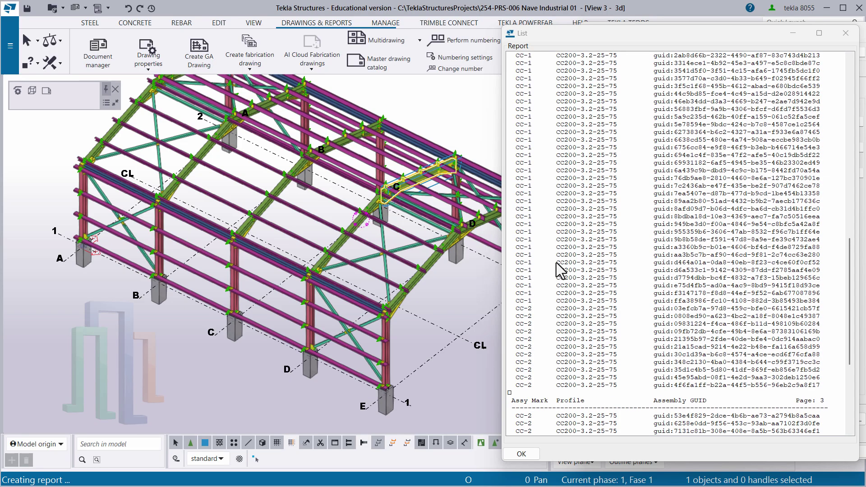
- Highlight every CC-1 assembly with profile CC200-3.2-25-75 from the list and inspect their positions in the model
scroll(556, 262, up, 4)
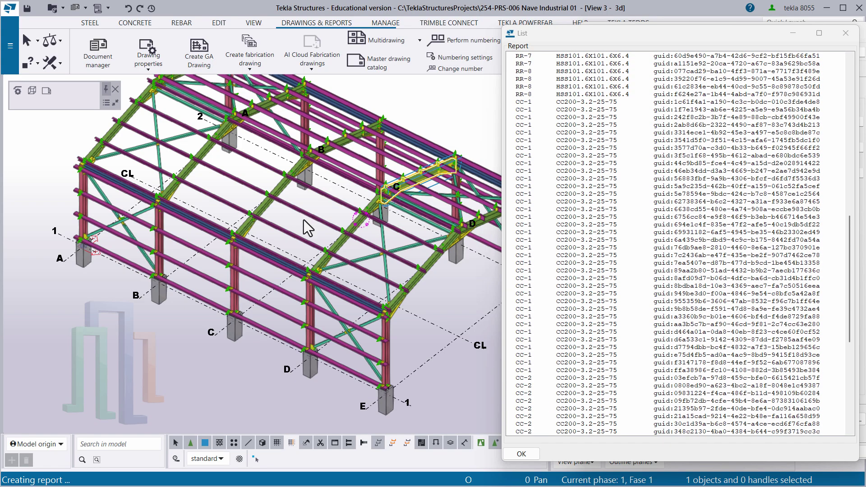
click(535, 103)
scroll(543, 193, down, 2)
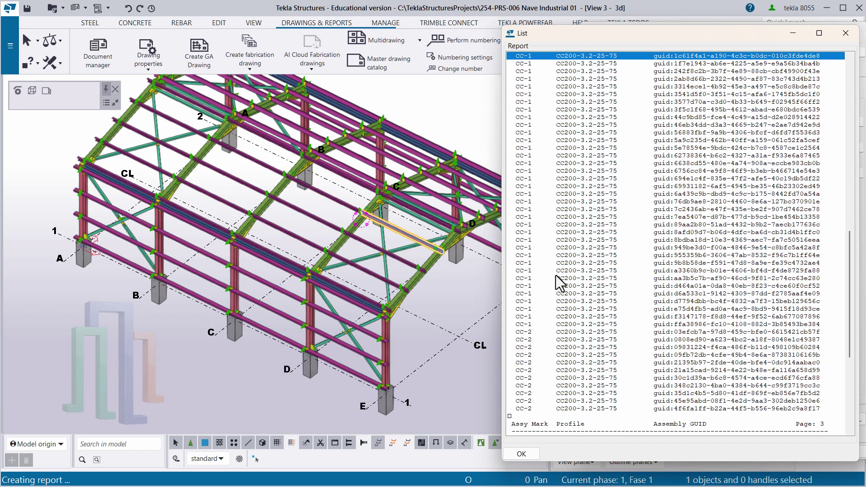
shift+click(532, 325)
ctrl+middle_drag(411, 303, 347, 339)
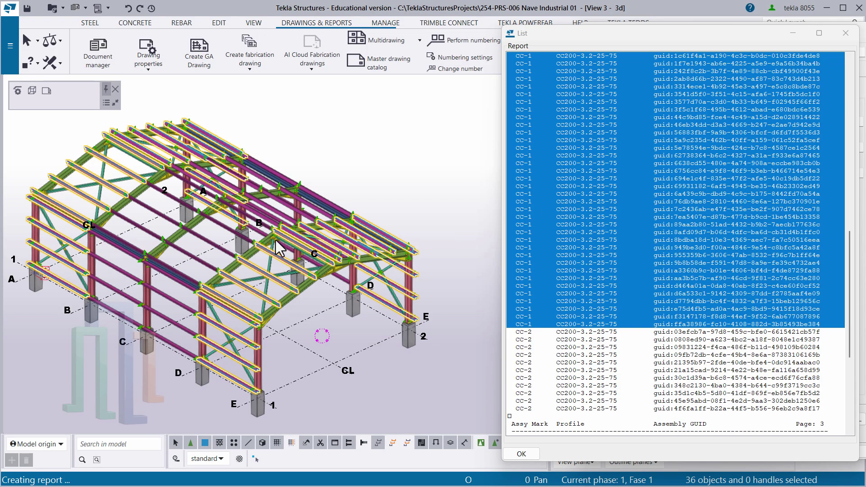
ctrl+middle_drag(437, 228, 415, 216)
- Highlight every CC-2 assembly from the list and inspect those members and their connections in the middle bays
scroll(593, 276, down, 6)
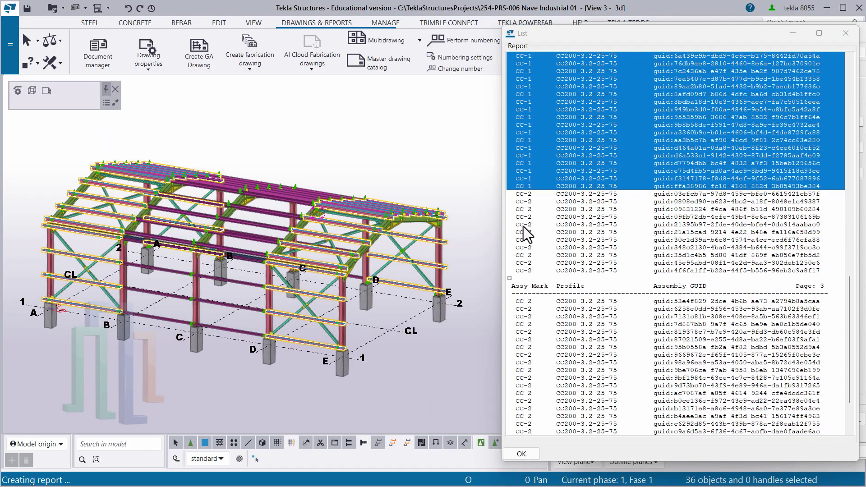
click(525, 194)
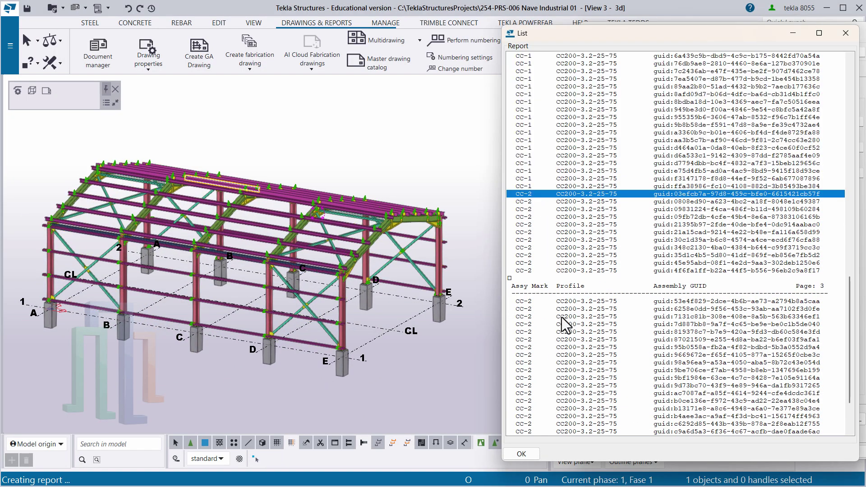
scroll(564, 323, down, 3)
shift+click(526, 417)
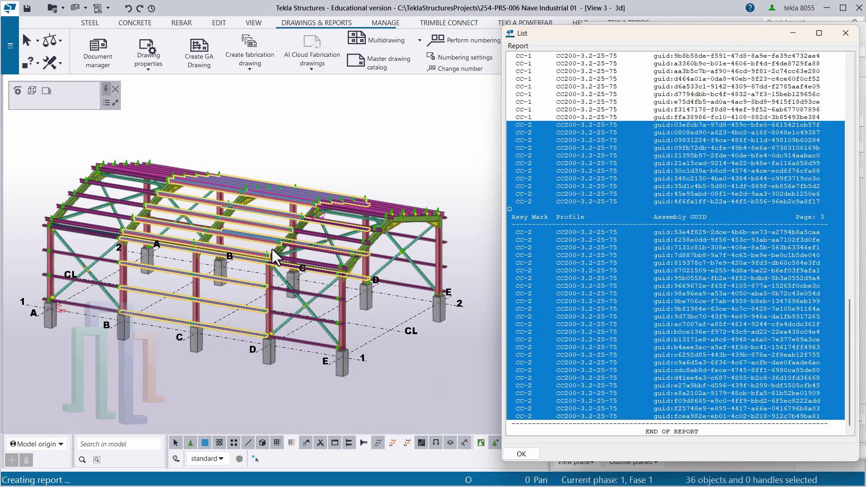
ctrl+middle_drag(253, 271, 280, 290)
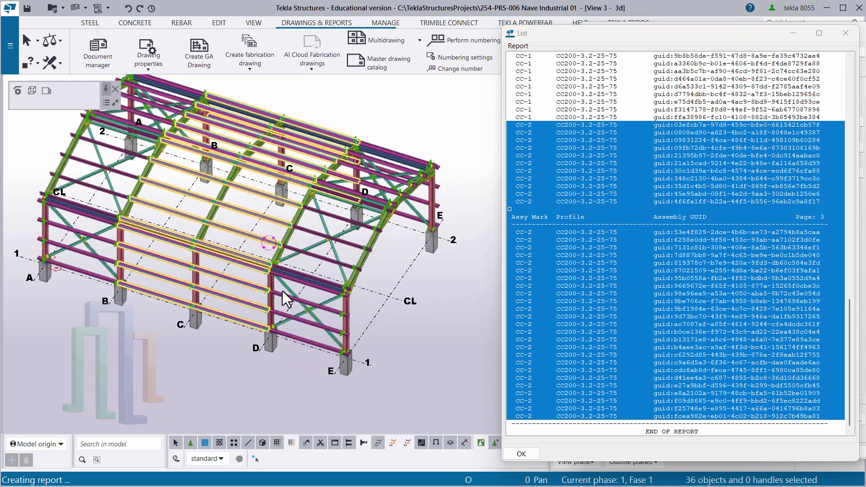
scroll(131, 267, up, 5)
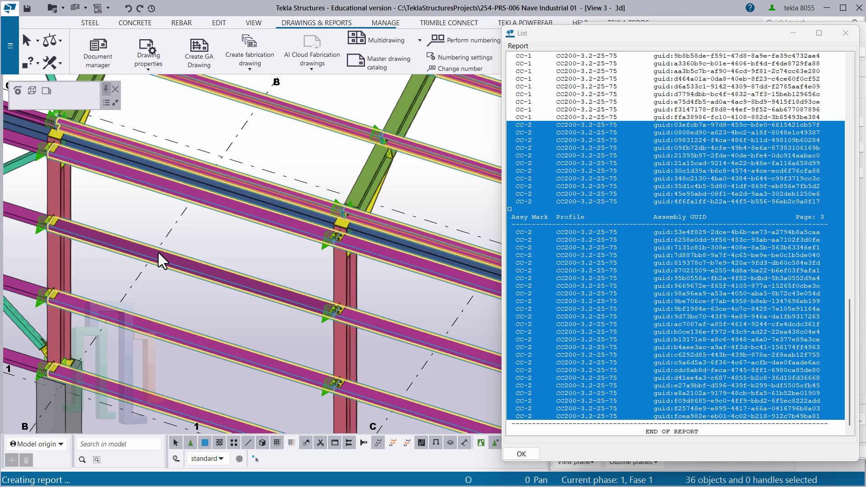
scroll(218, 253, down, 5)
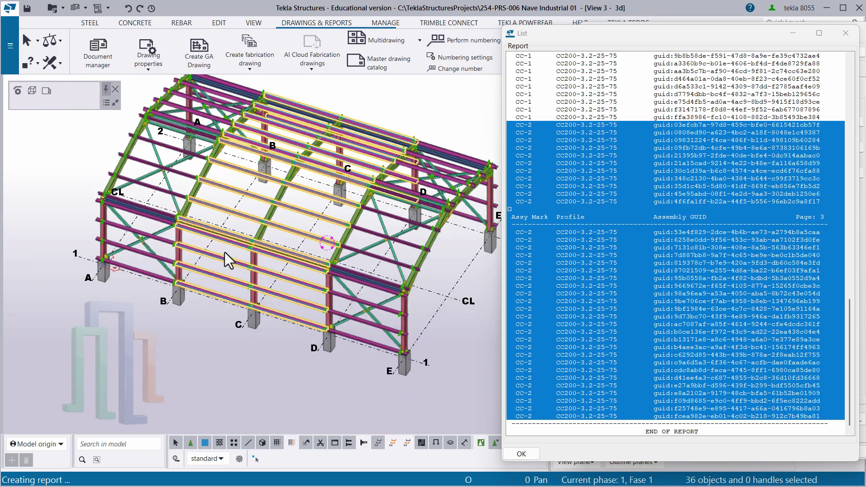
middle_drag(225, 253, 274, 286)
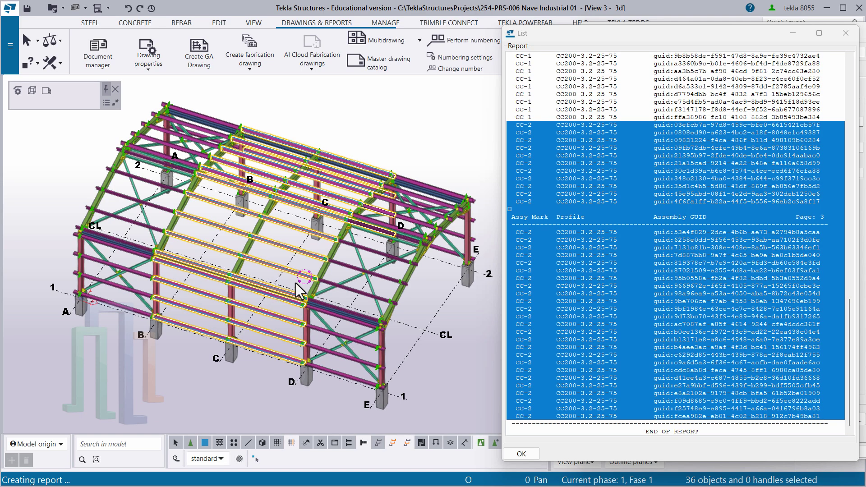
- Read the note on Title3 in the assembly list's heading and close the list
scroll(560, 279, up, 7)
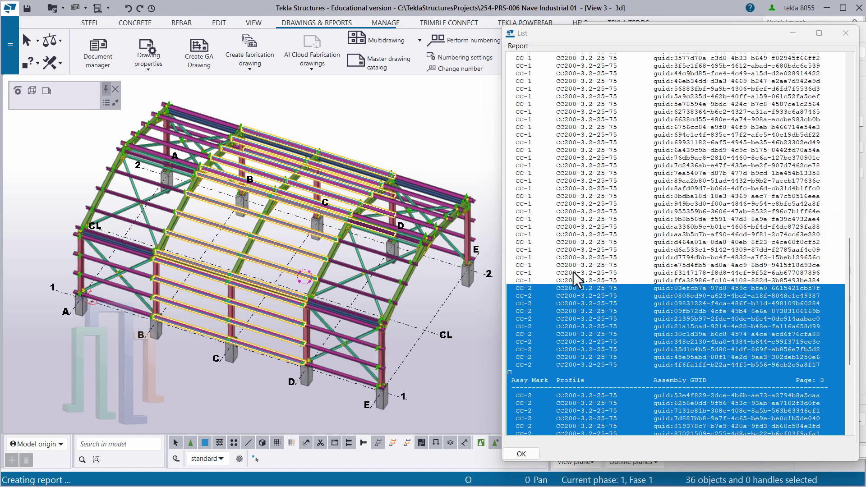
scroll(574, 272, up, 20)
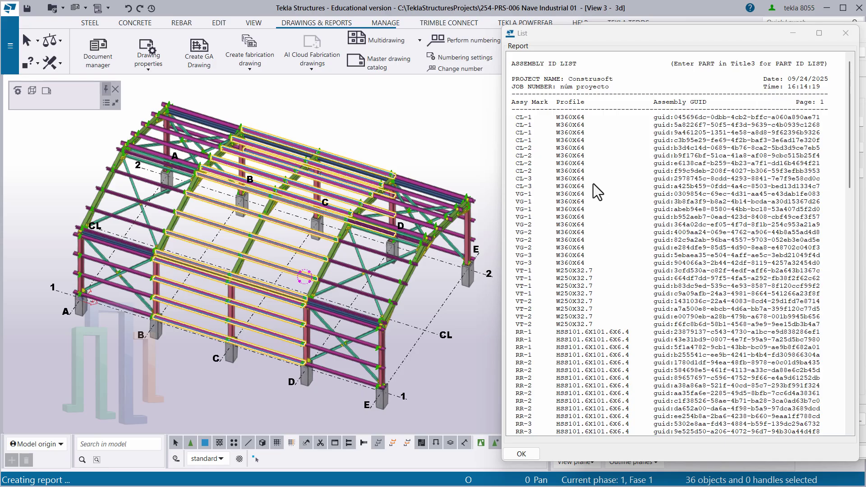
click(515, 64)
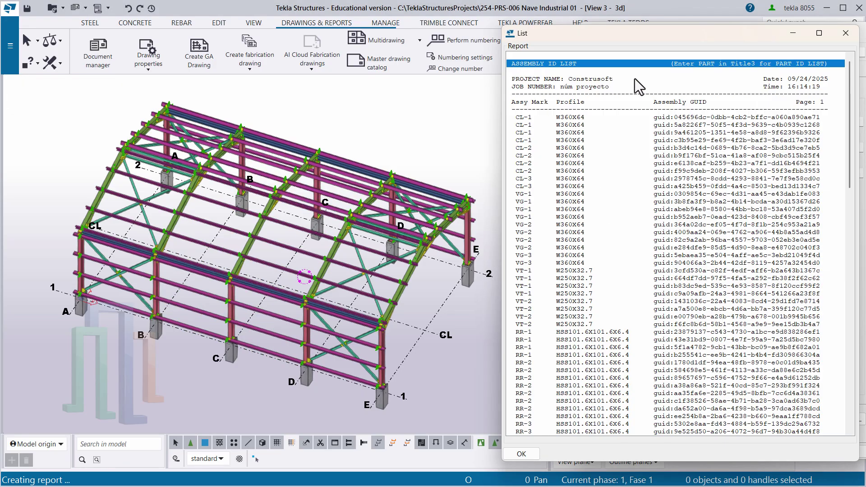
click(710, 69)
click(705, 66)
click(846, 33)
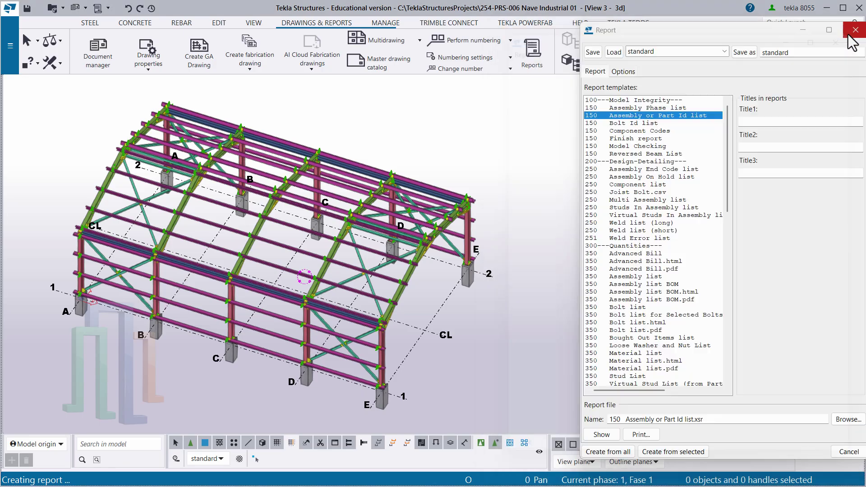
- Create the Assembly or Part Id list report from all objects with Title3 set to PART, replacing the existing file
click(648, 108)
click(652, 115)
click(753, 174)
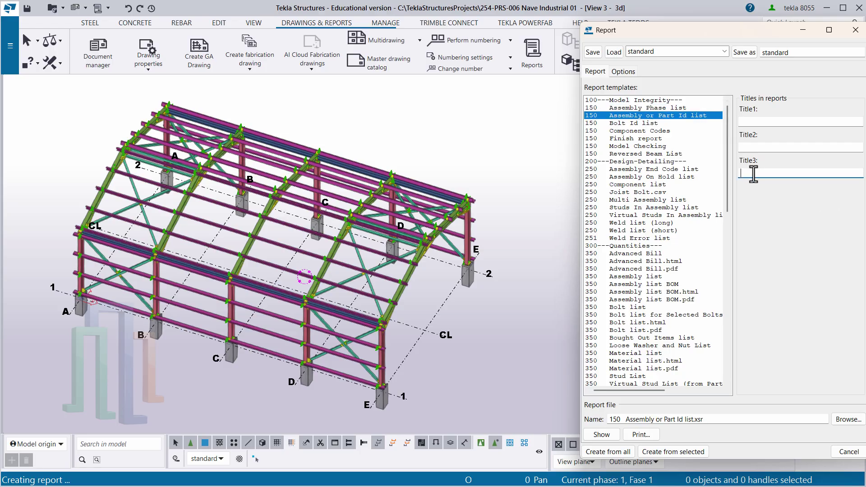
text(PART)
drag(764, 173, 733, 173)
click(654, 118)
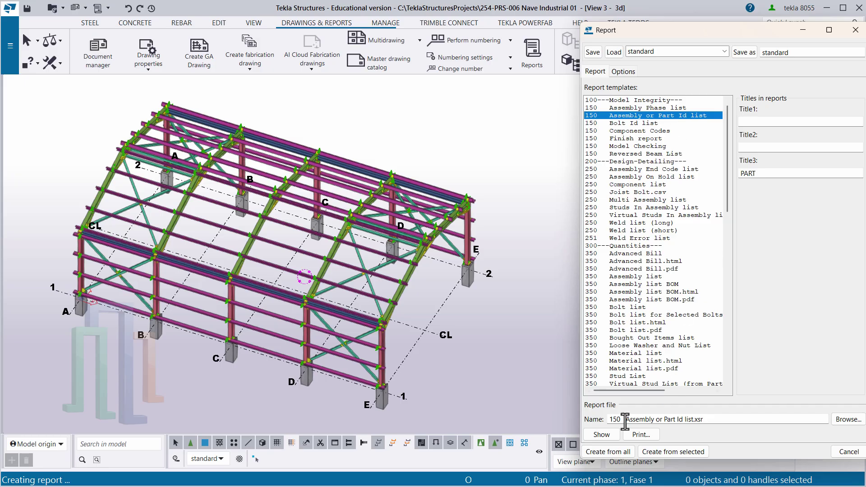
click(608, 452)
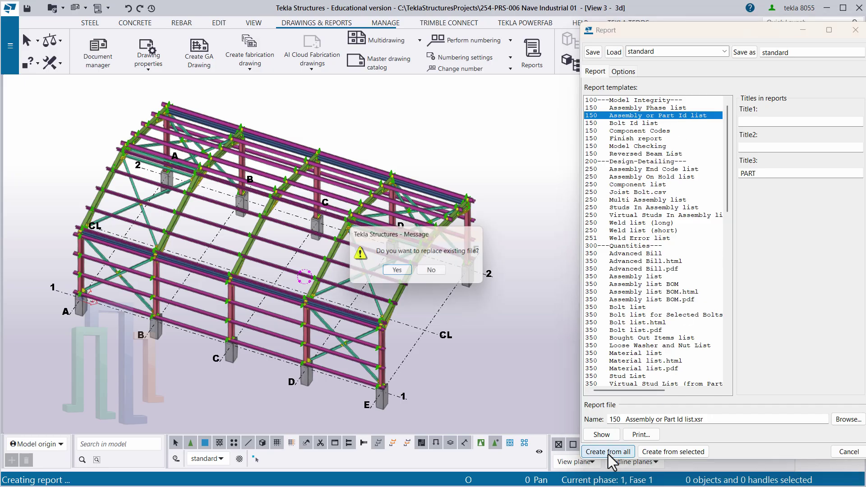
click(404, 275)
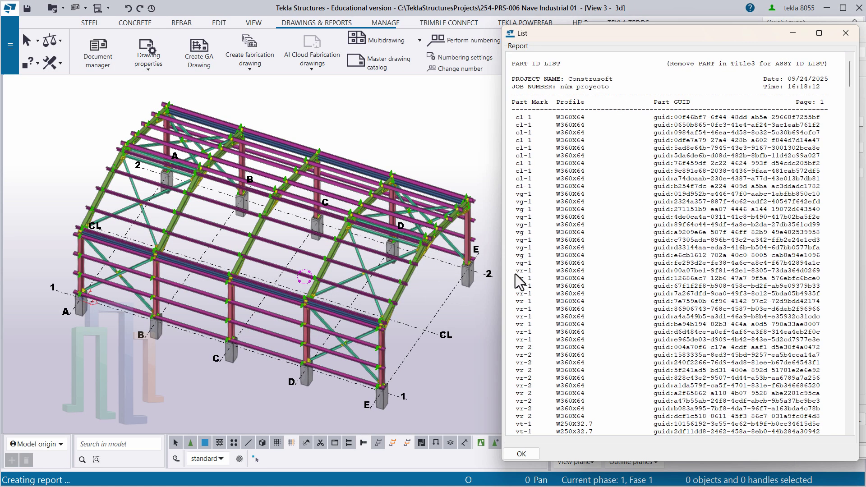
- Highlight every cl-1 part with profile W360X64 from the part list and inspect the columns' positions in the model
middle_drag(433, 300, 386, 298)
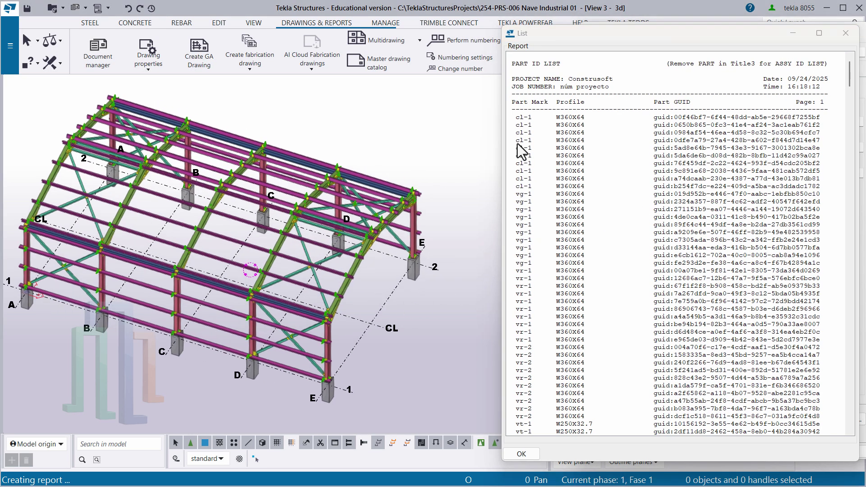
click(524, 118)
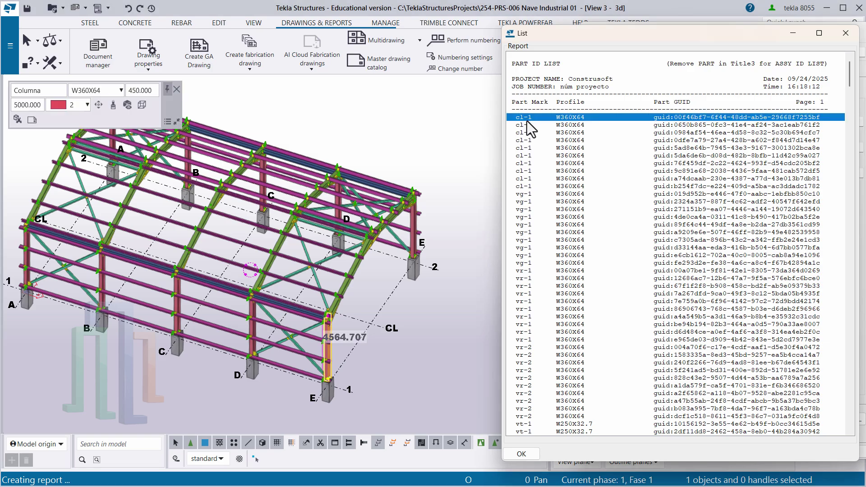
shift+click(526, 186)
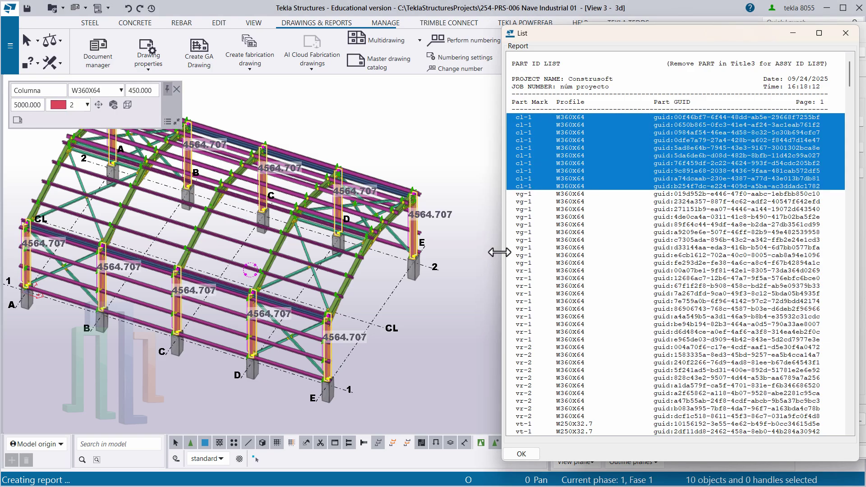
ctrl+middle_drag(335, 329, 343, 356)
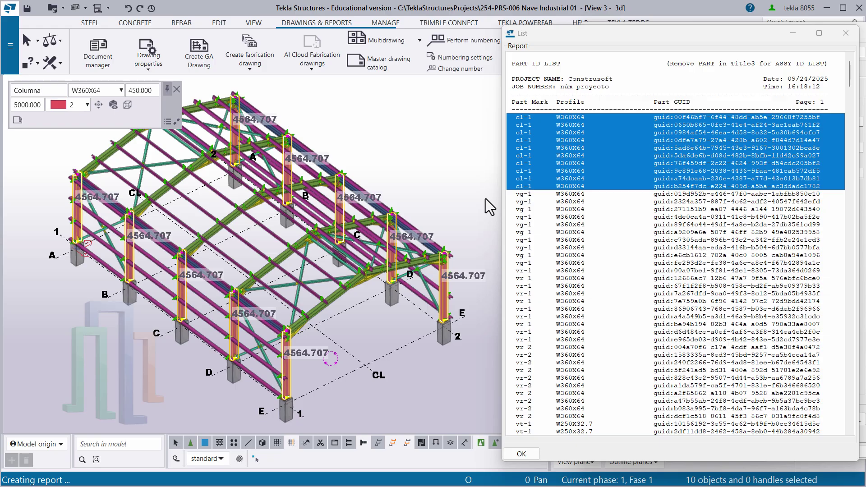
click(528, 117)
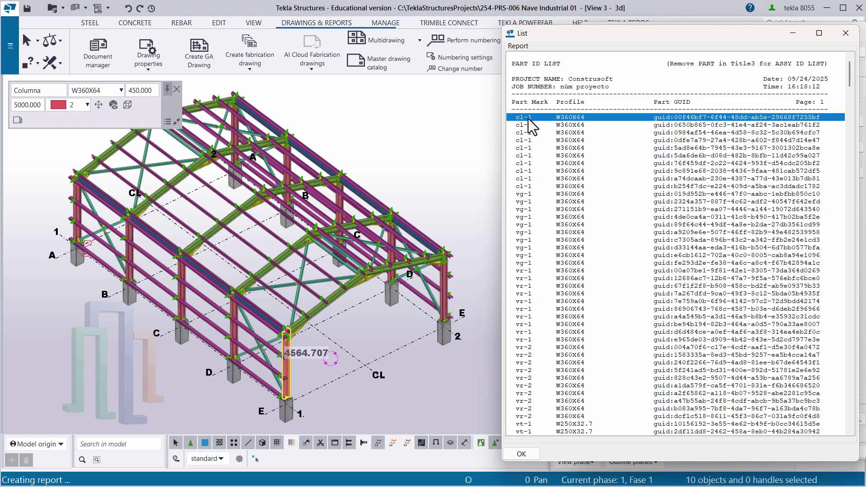
shift+click(529, 186)
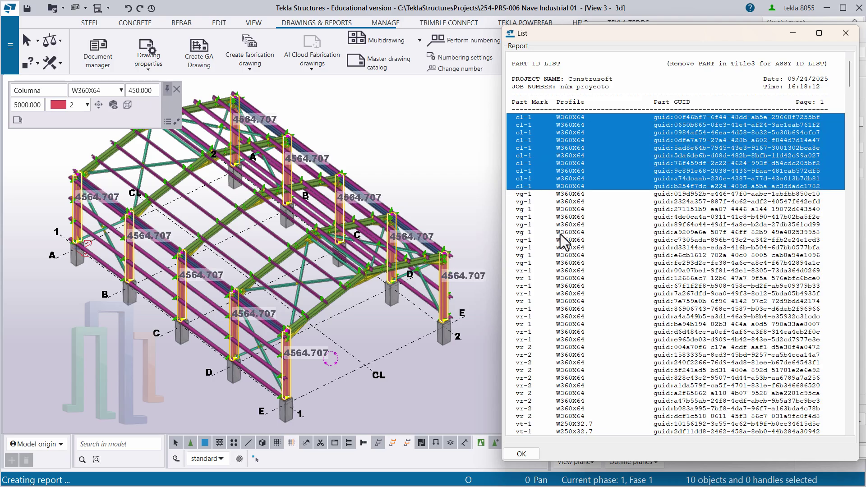
- Highlight every vg-1 part from the list to locate those beams, and switch the highlighting to every vr-1 part
click(527, 194)
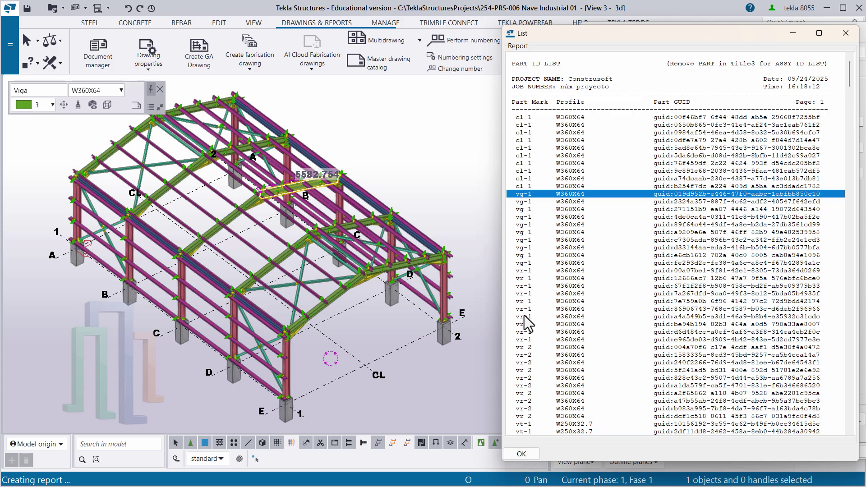
shift+click(524, 265)
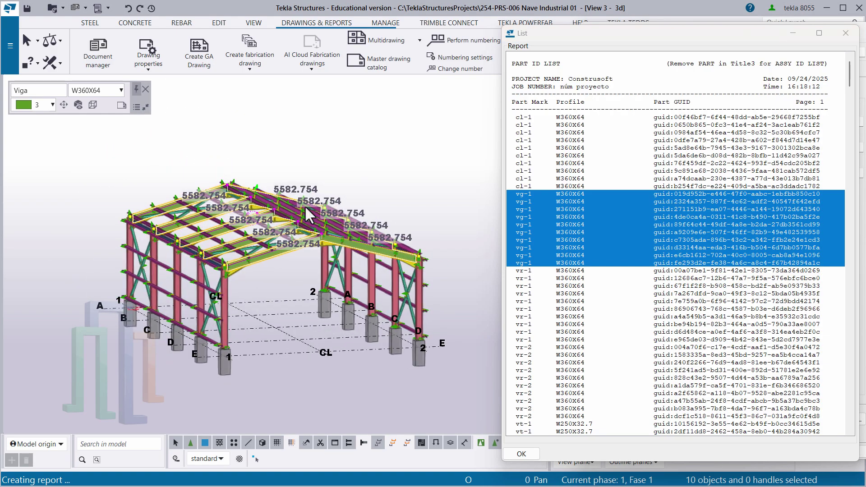
scroll(545, 280, down, 1)
click(528, 248)
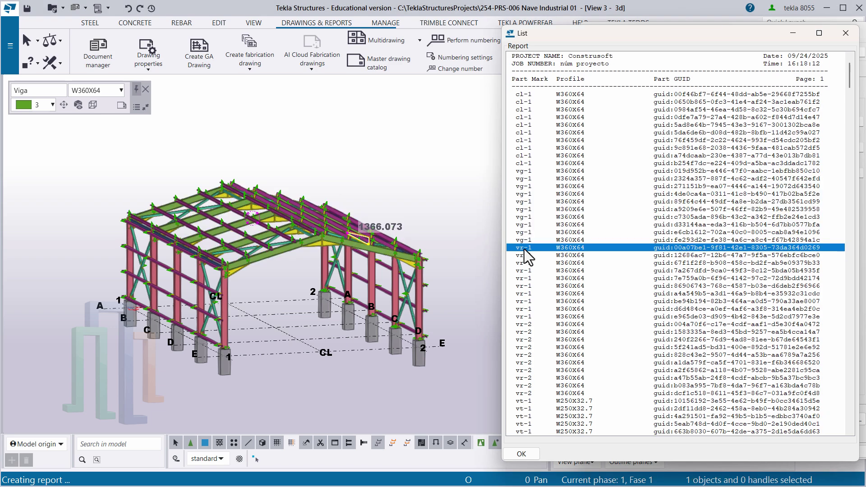
scroll(559, 289, down, 1)
scroll(559, 289, down, 1)
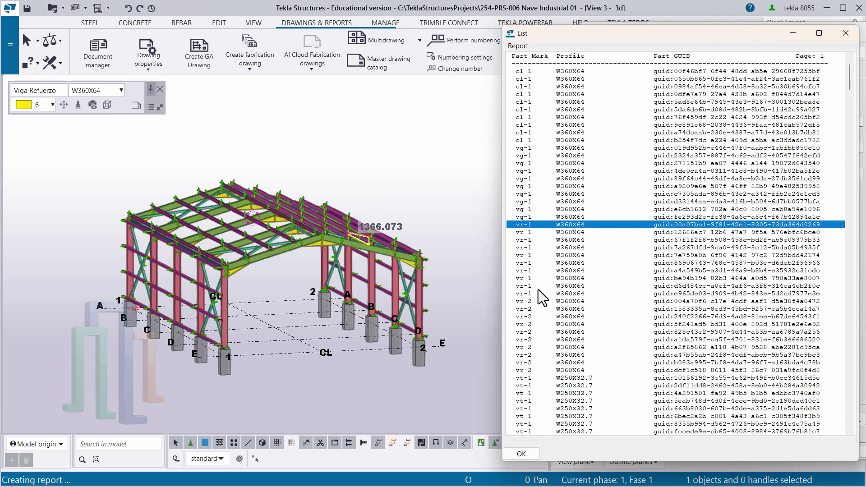
shift+click(529, 294)
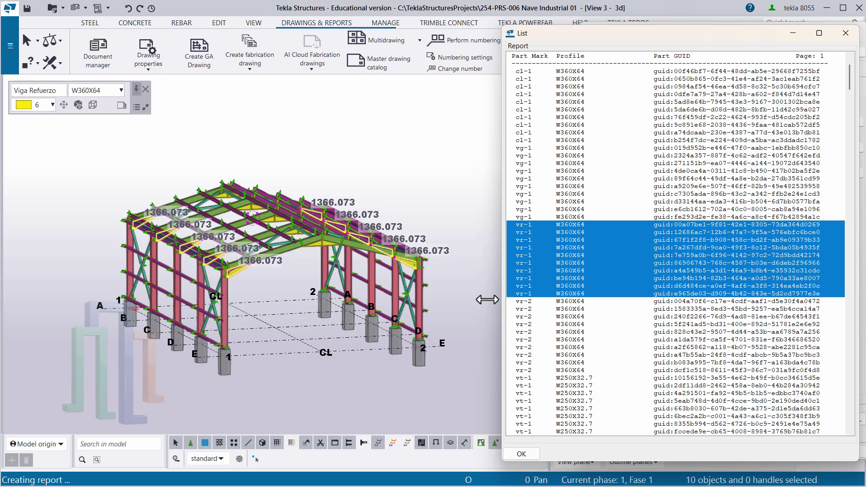
- Inspect the highlighted vr-1 reinforcement parts at the column-to-rafter joints on both sides of the building
scroll(226, 273, down, 3)
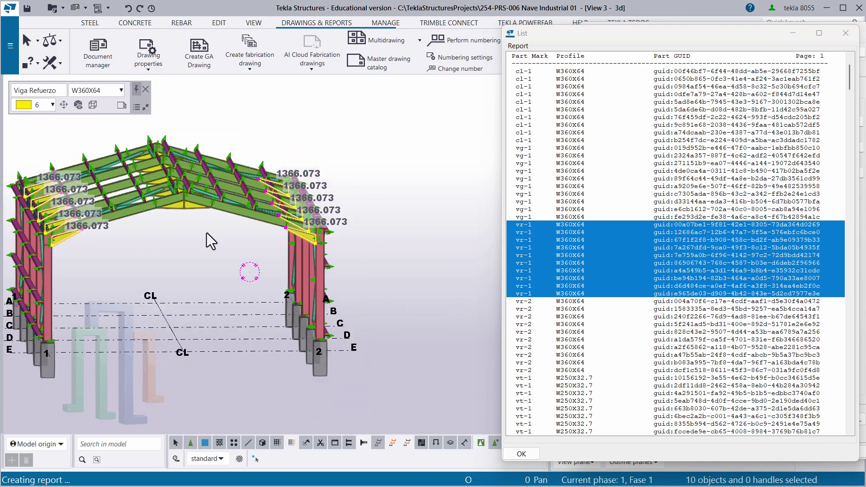
ctrl+middle_drag(207, 237, 226, 162)
scroll(224, 227, up, 2)
scroll(224, 227, up, 5)
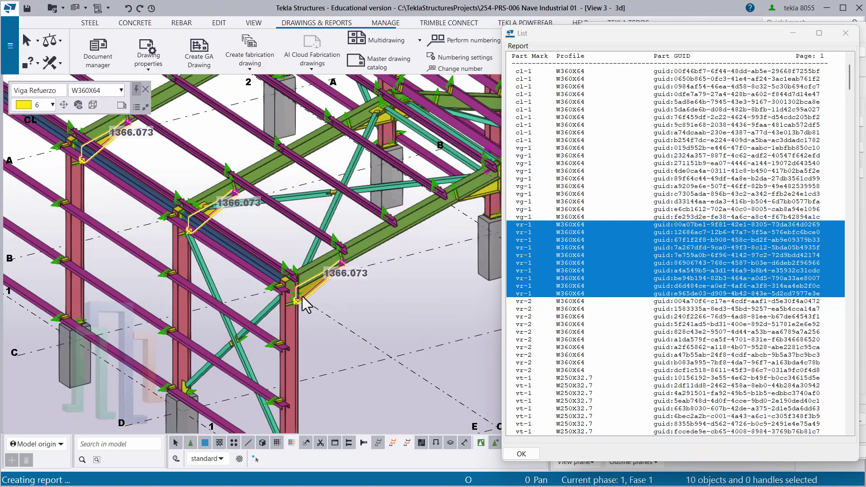
scroll(209, 252, down, 4)
middle_drag(321, 192, 299, 238)
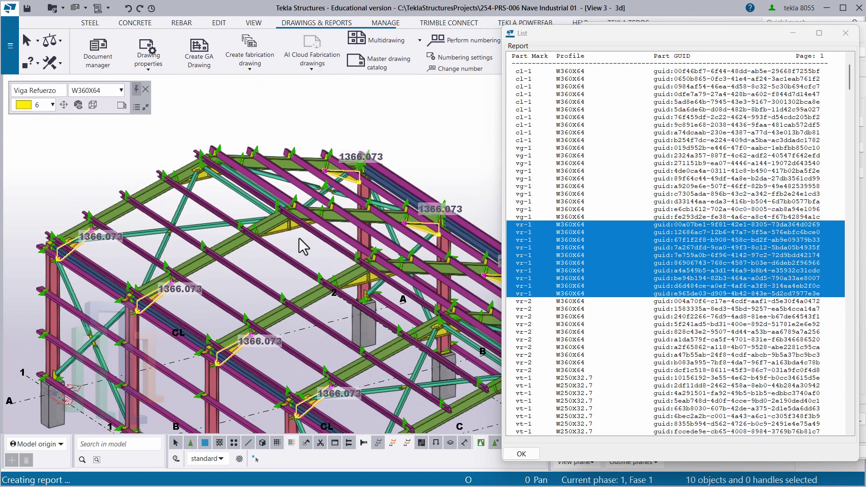
scroll(540, 258, down, 2)
middle_drag(142, 275, 123, 238)
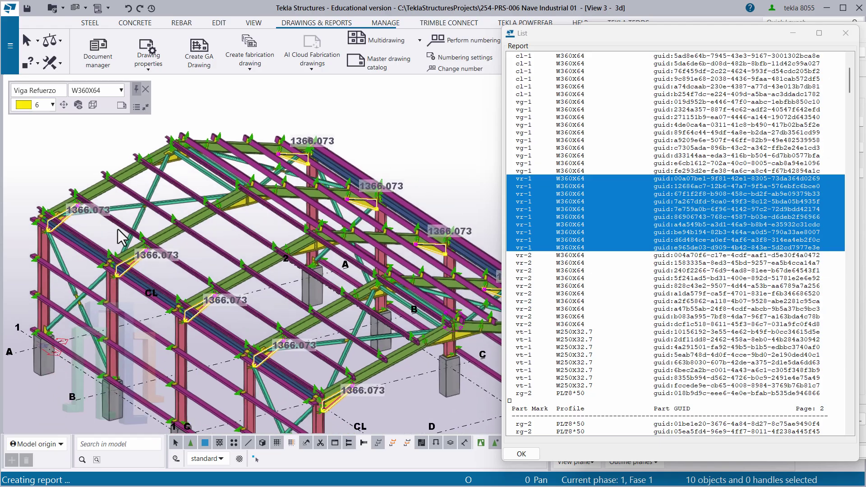
- Highlight every vr-2 part with profile W360X64 from the list and inspect their positions at the roof ridge
click(528, 256)
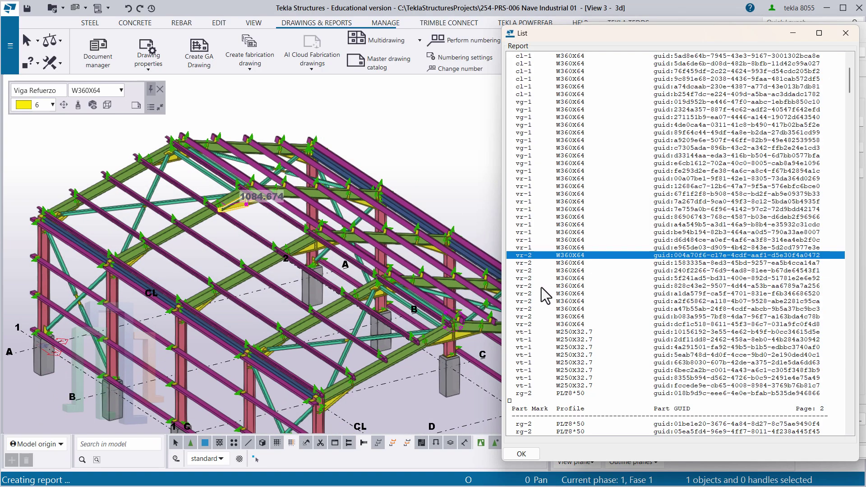
shift+click(533, 324)
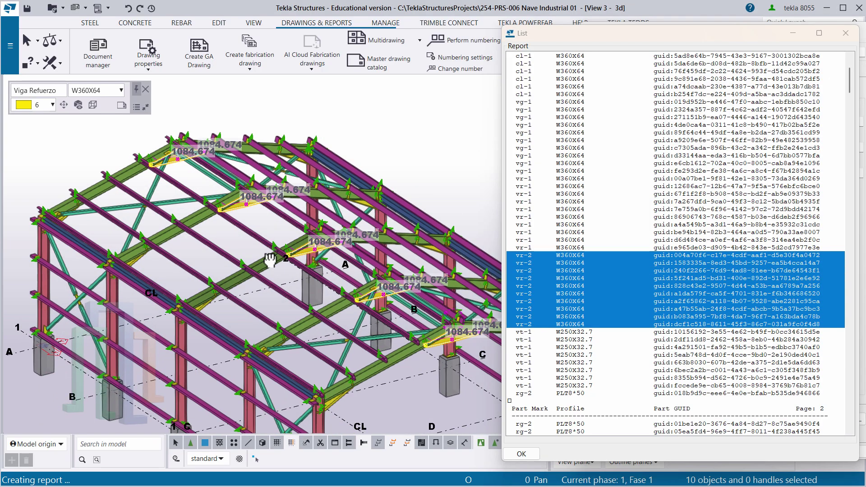
mouse_move(313, 287)
middle_down()
mouse_move(267, 285)
mouse_move(243, 236)
mouse_move(235, 246)
mouse_move(248, 271)
middle_up()
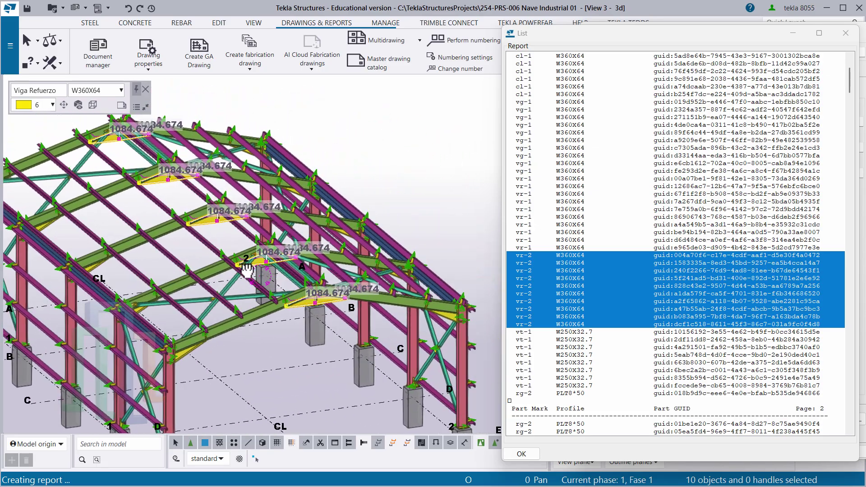
middle_drag(307, 208, 297, 239)
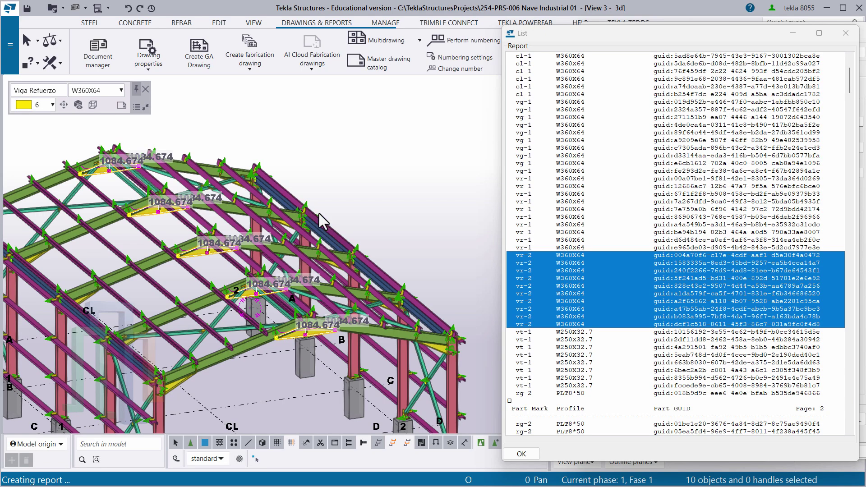
- Show only the selected vr-2 reinforcement parts in the view, and restore the display of the full model
right_click(308, 137)
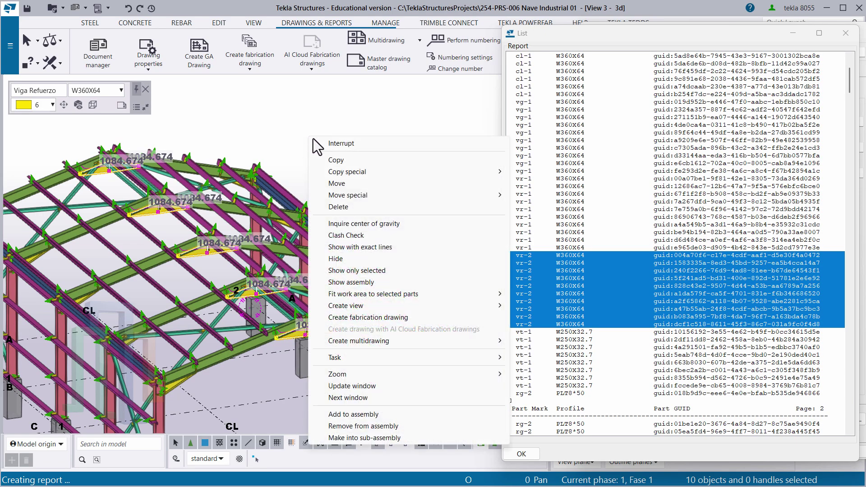
click(363, 270)
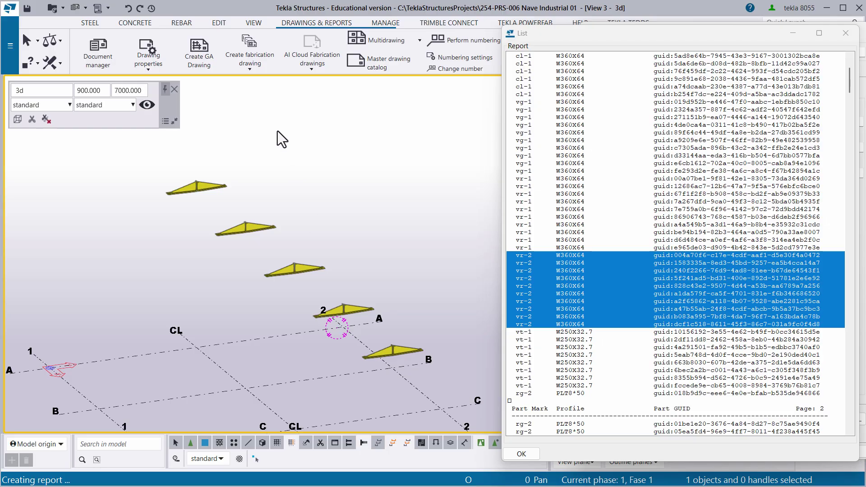
right_click(280, 115)
click(355, 177)
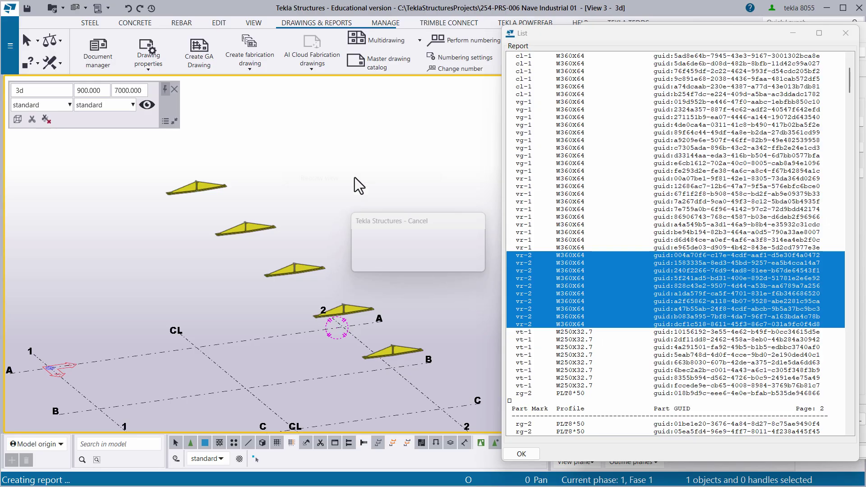
middle_drag(327, 234, 260, 192)
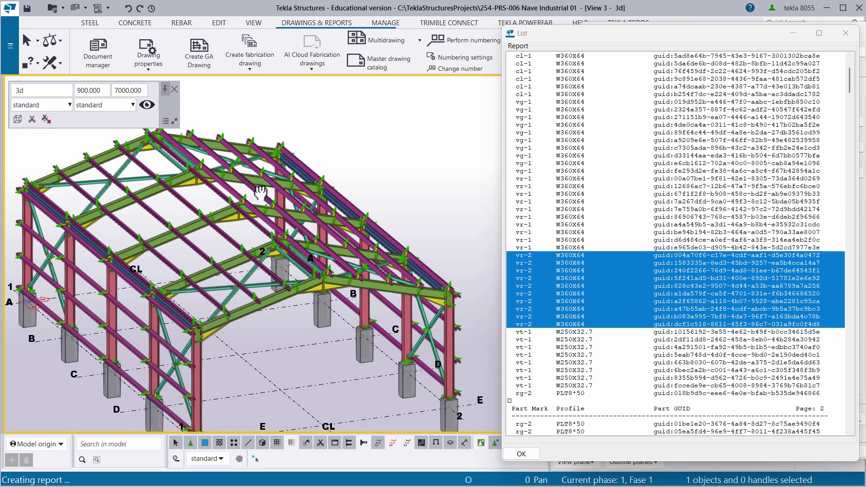
- Highlight every vt-1 part with profile W250X32.7 from the list and inspect those members along the building's eaves
scroll(443, 234, down, 3)
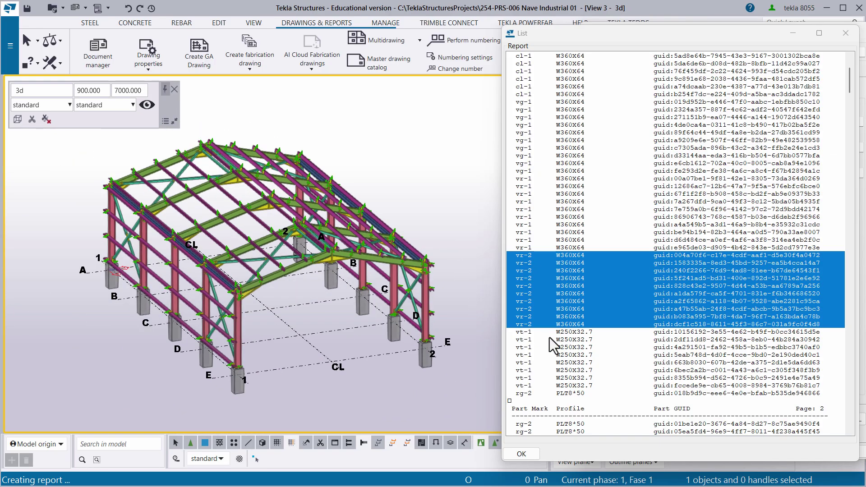
scroll(549, 338, down, 7)
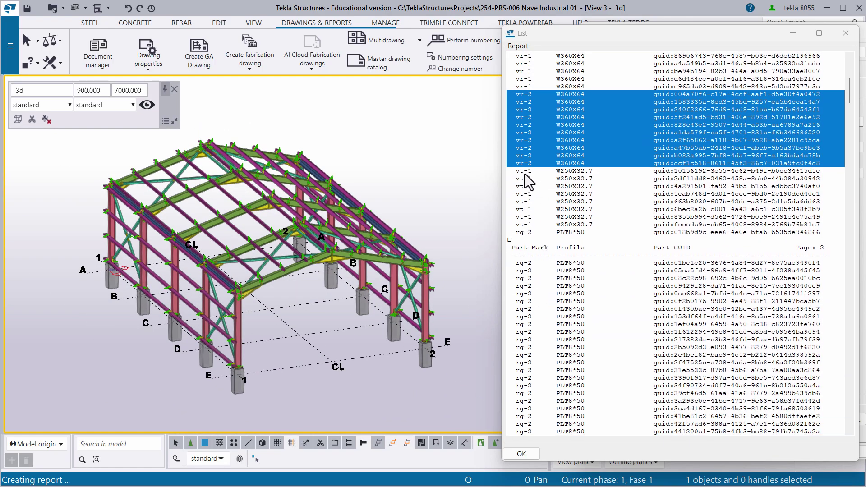
click(525, 171)
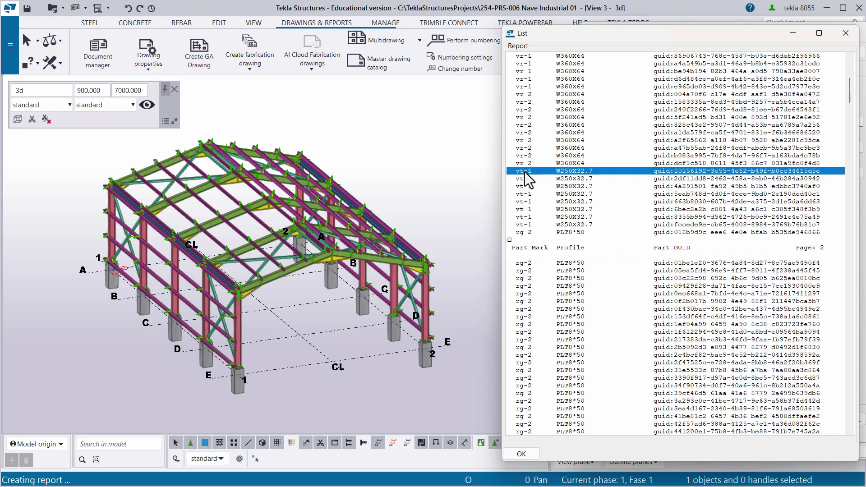
shift+click(524, 224)
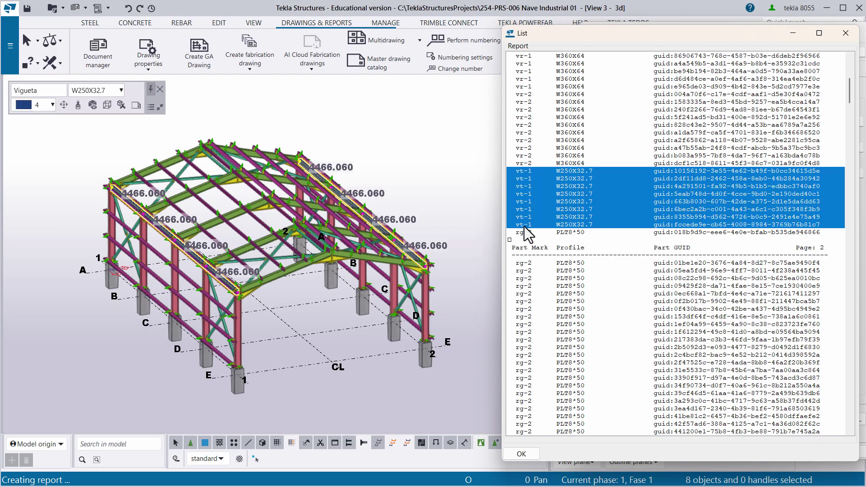
middle_drag(212, 263, 221, 253)
scroll(137, 233, up, 5)
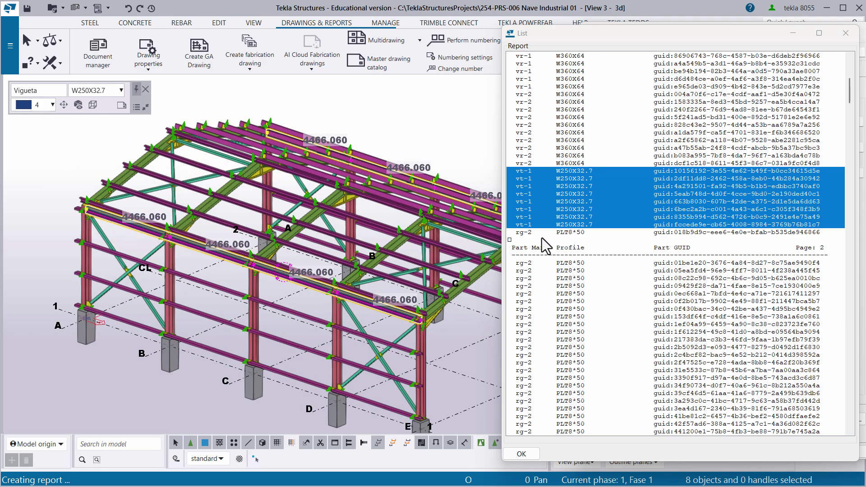
- Highlight every rg-2 part with profile PLT8*50 across the list pages and inspect the stiffener plates up close and across the building
click(526, 233)
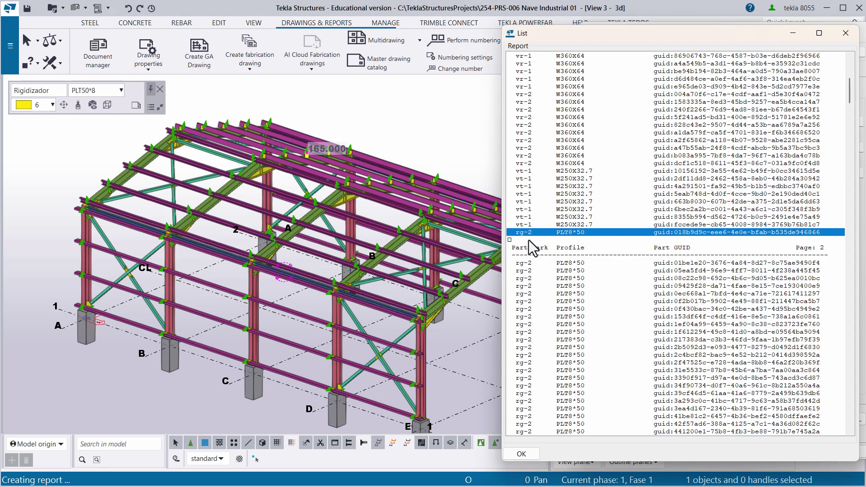
scroll(545, 291, down, 20)
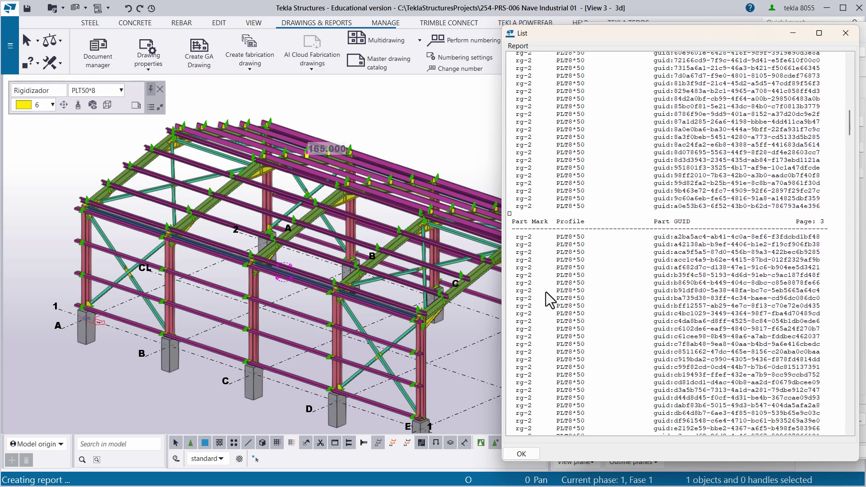
scroll(546, 288, down, 11)
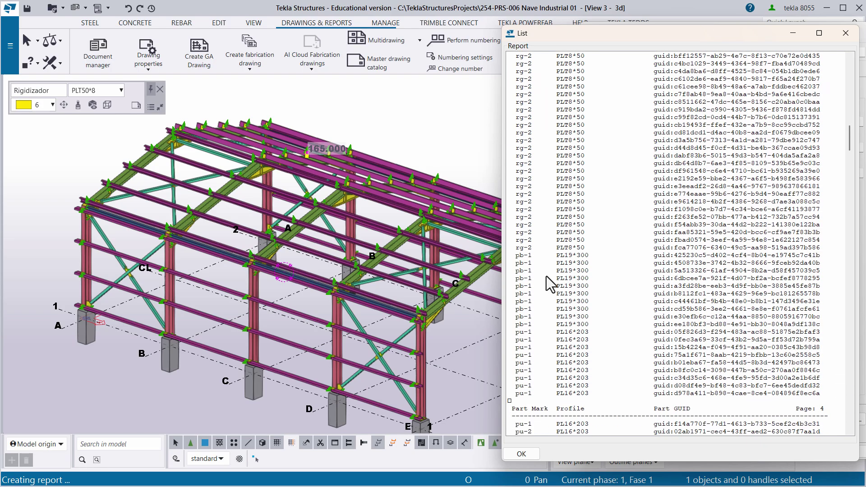
shift+click(525, 248)
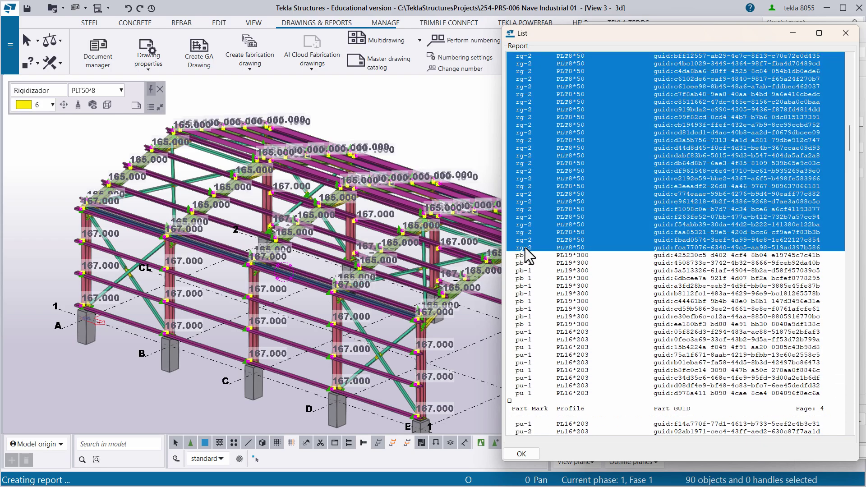
scroll(263, 311, up, 10)
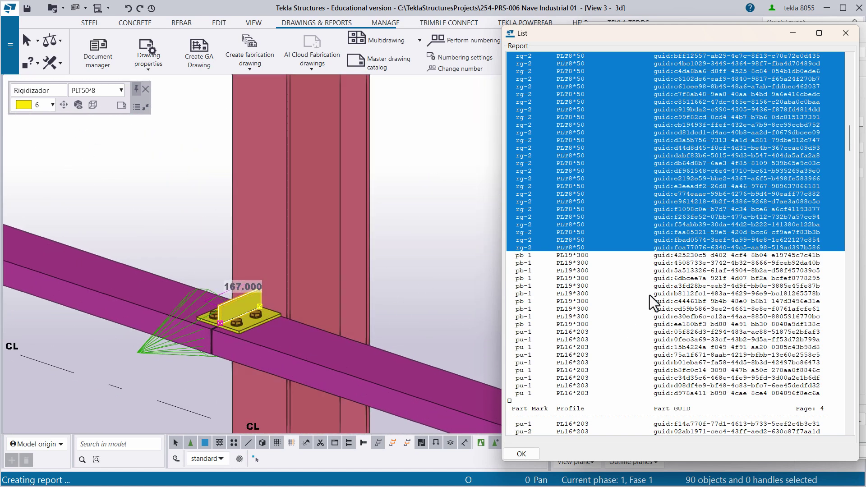
scroll(321, 197, down, 8)
scroll(334, 225, down, 6)
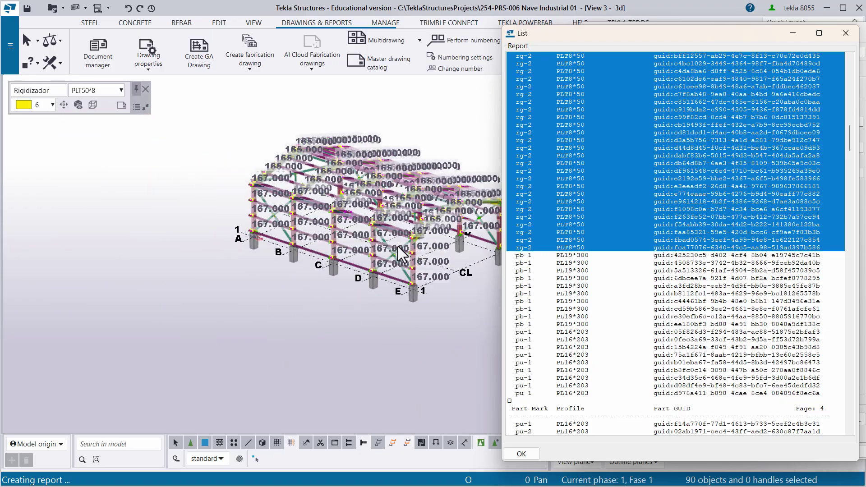
middle_drag(398, 246, 337, 297)
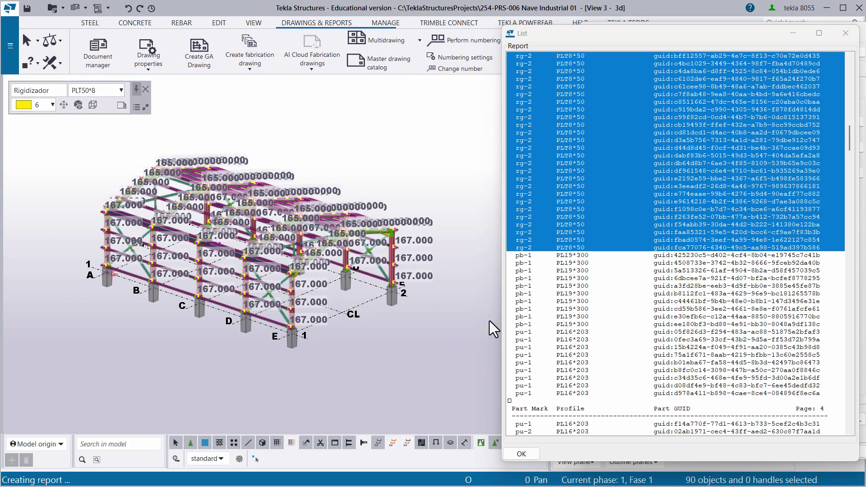
- Clear the rg-2 part selection and examine the column rows of the whole building from a higher viewing angle
scroll(518, 284, down, 3)
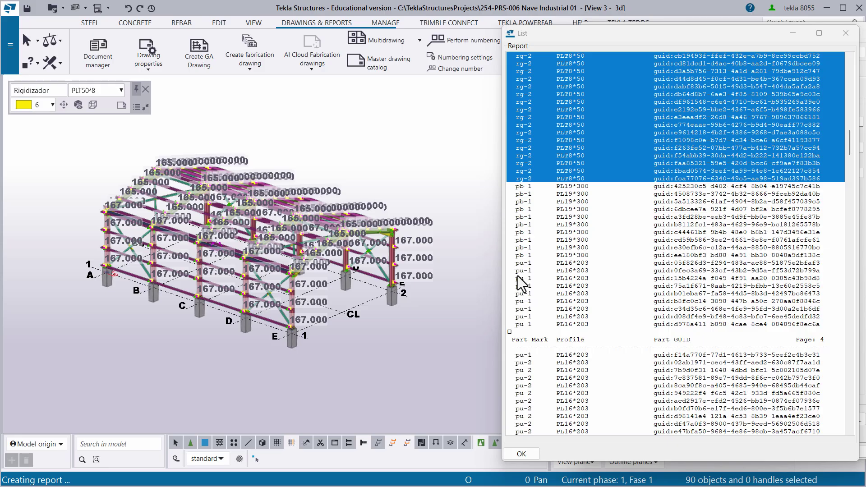
click(411, 266)
scroll(294, 261, up, 4)
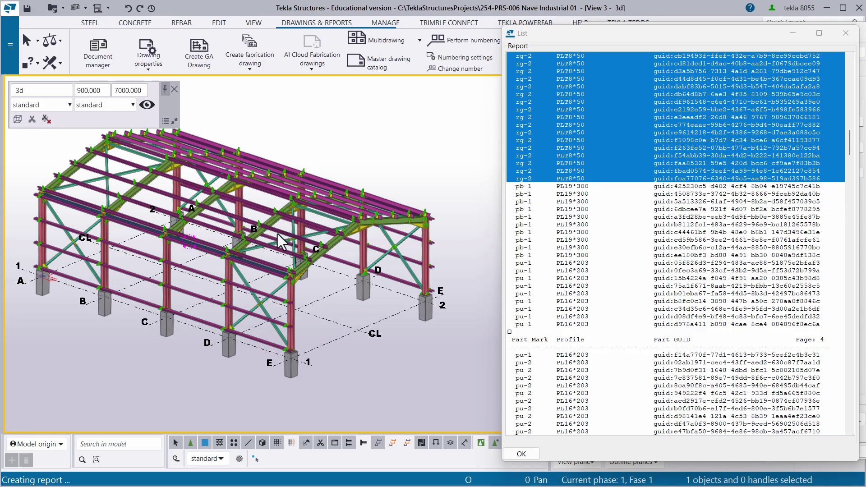
ctrl+middle_drag(279, 241, 251, 302)
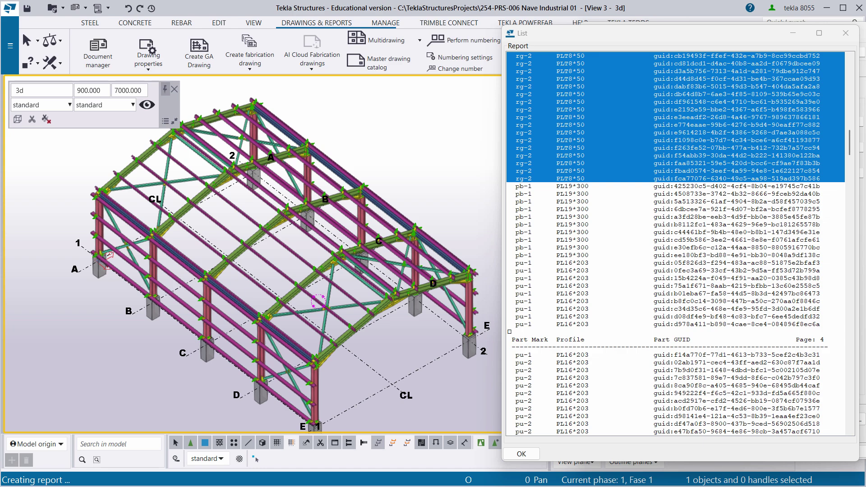
drag(196, 261, 217, 383)
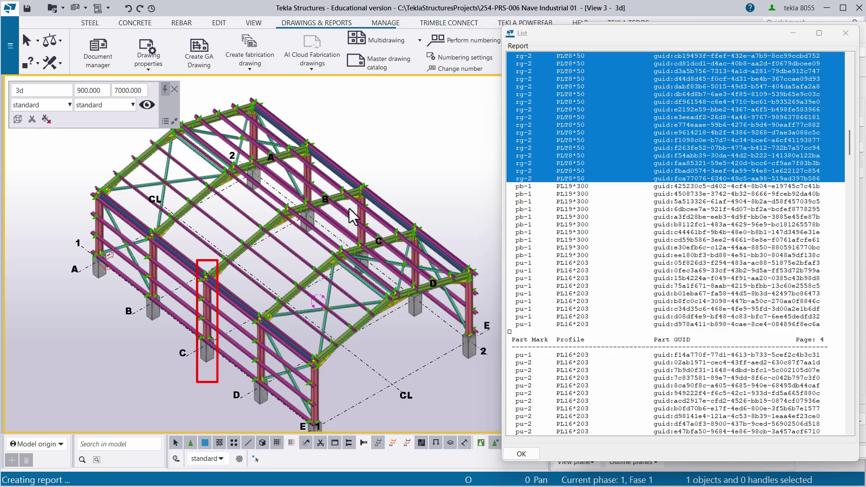
drag(352, 150, 373, 291)
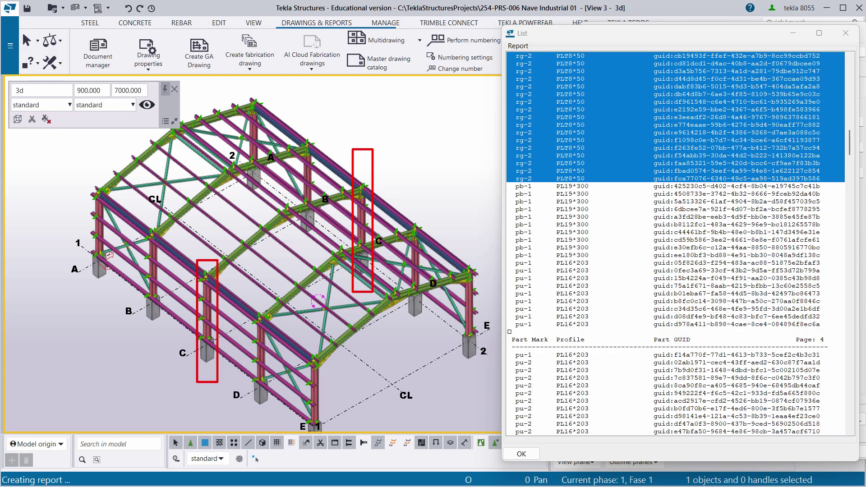
drag(136, 363, 126, 399)
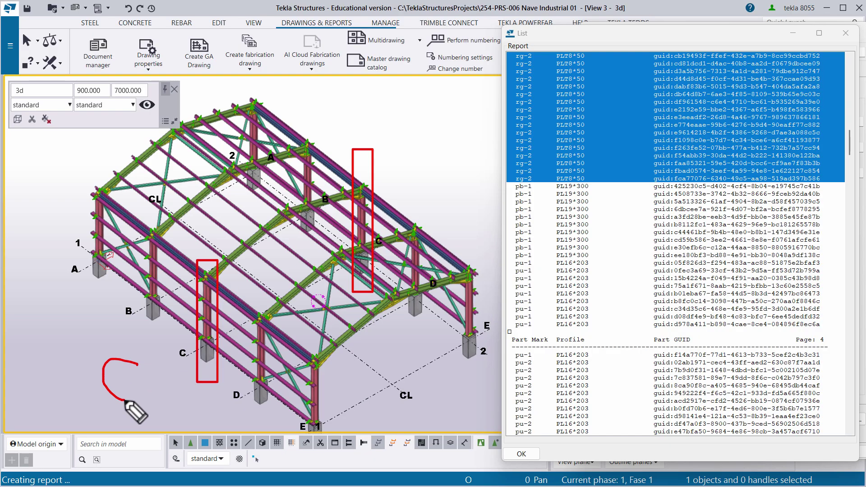
mouse_move(147, 370)
mouse_down()
mouse_move(158, 400)
mouse_move(210, 393)
mouse_move(221, 406)
mouse_move(204, 412)
mouse_up()
mouse_move(423, 129)
mouse_down()
mouse_move(422, 148)
mouse_move(465, 143)
mouse_move(480, 113)
mouse_up()
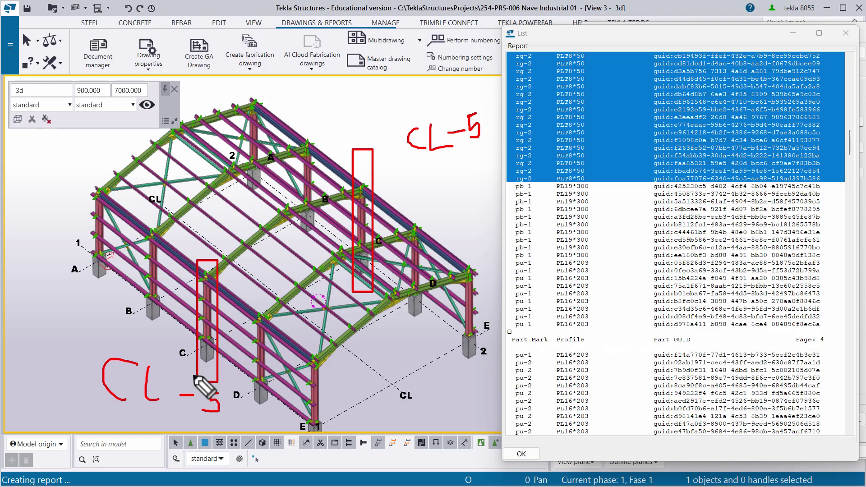
drag(161, 362, 166, 342)
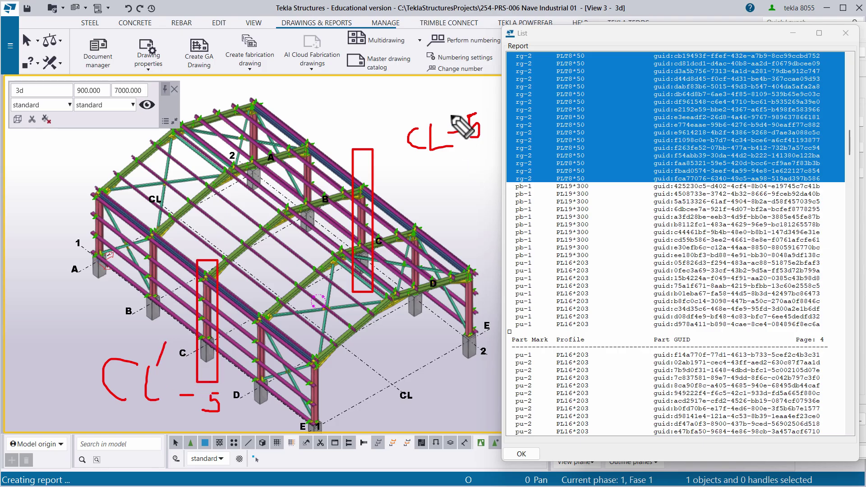
drag(451, 105, 471, 92)
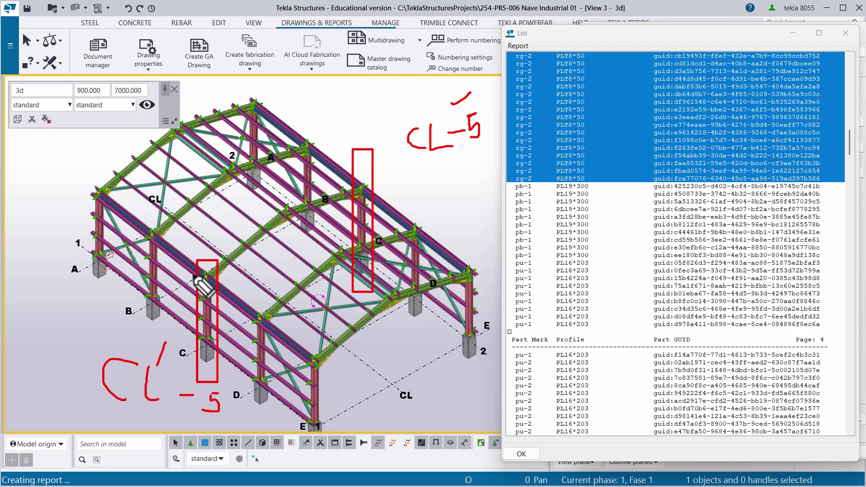
drag(217, 306, 248, 283)
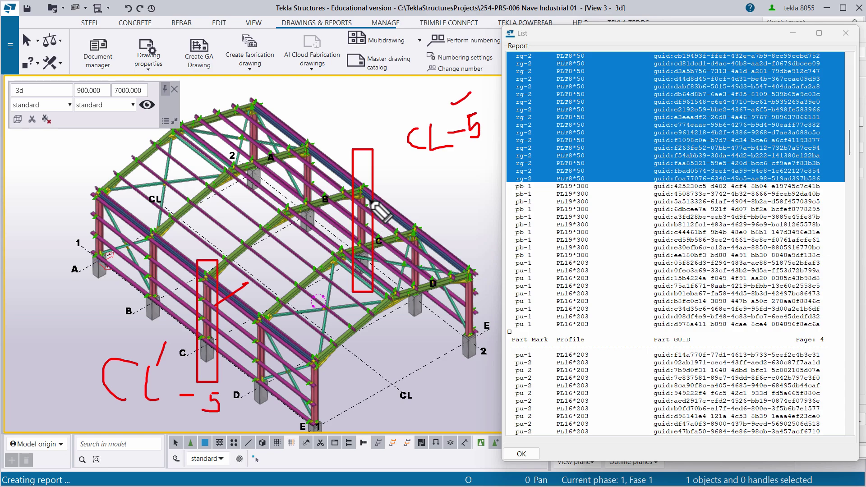
drag(371, 199, 413, 173)
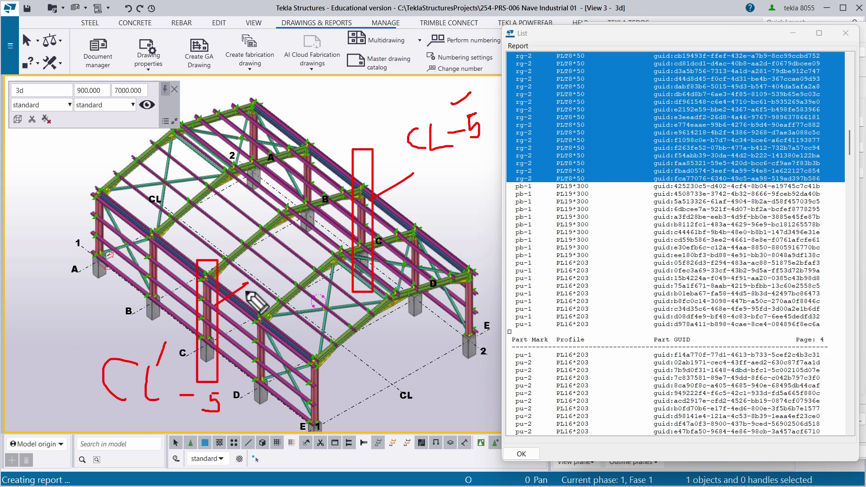
drag(245, 290, 267, 335)
drag(247, 297, 273, 415)
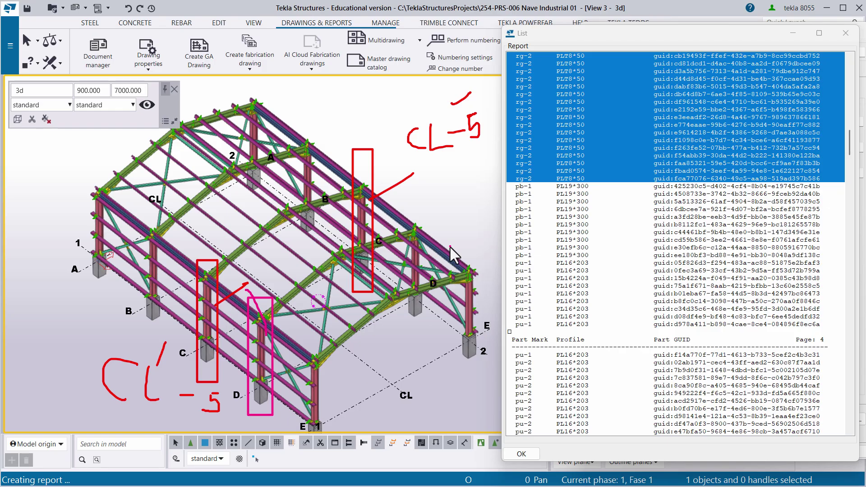
mouse_move(450, 246)
mouse_down()
mouse_move(465, 337)
mouse_move(485, 380)
mouse_up()
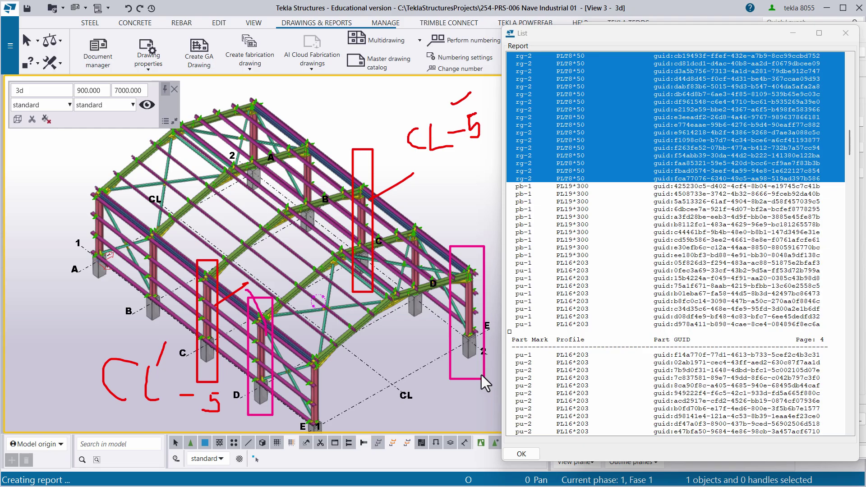
mouse_move(75, 168)
mouse_down()
mouse_move(95, 212)
mouse_move(118, 316)
mouse_move(109, 300)
mouse_up()
drag(289, 108, 315, 250)
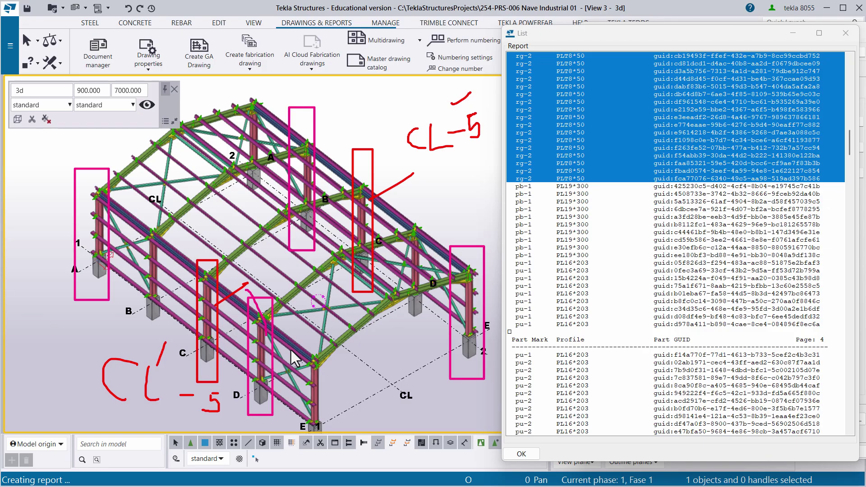
drag(300, 341, 325, 457)
mouse_move(402, 197)
mouse_down()
mouse_move(424, 230)
mouse_move(427, 342)
mouse_up()
drag(149, 217, 168, 332)
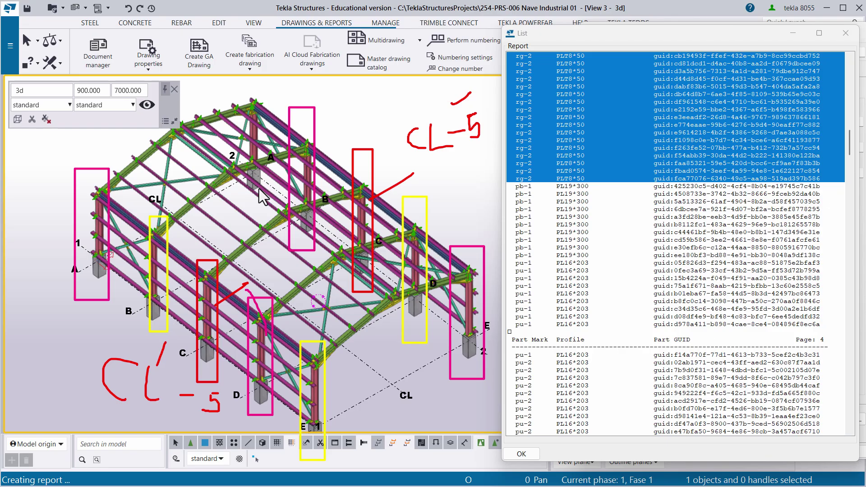
mouse_move(232, 90)
mouse_down()
mouse_move(264, 116)
mouse_move(266, 209)
mouse_up()
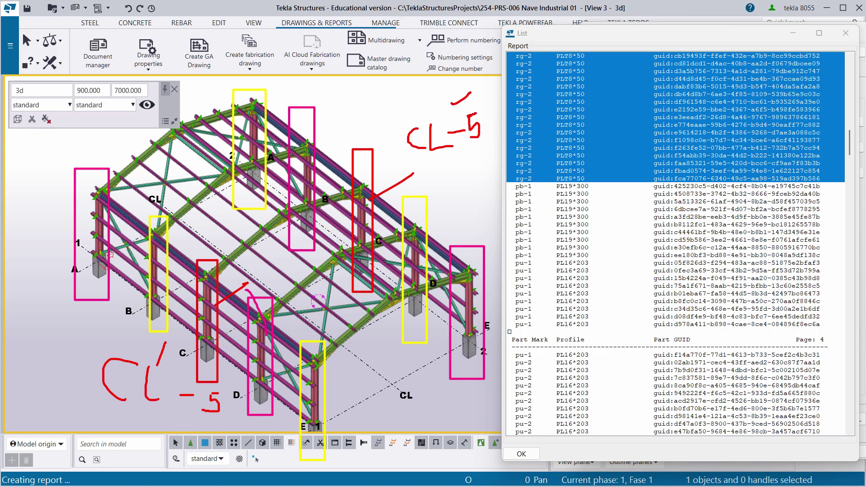
key(Escape)
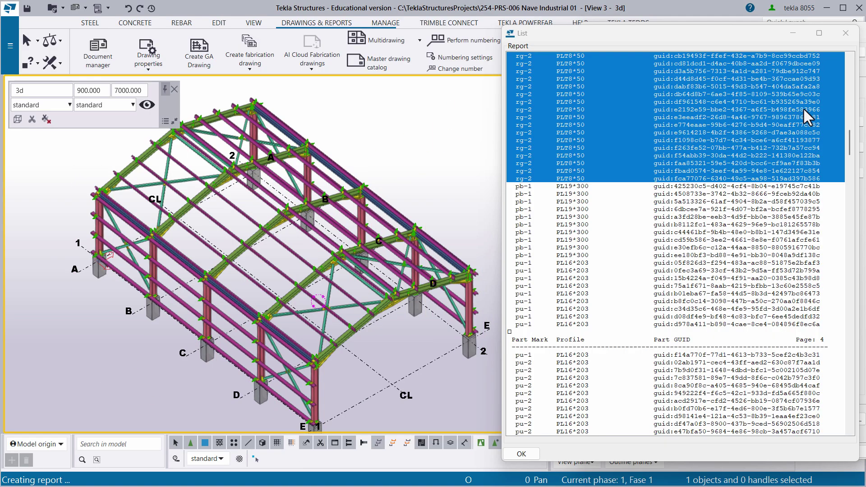
- Close the part ID list and the report settings, and save the model
click(845, 33)
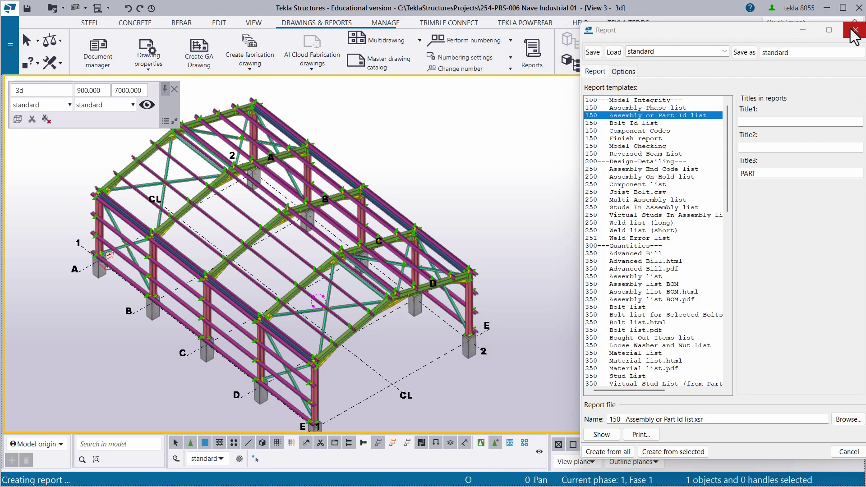
click(852, 34)
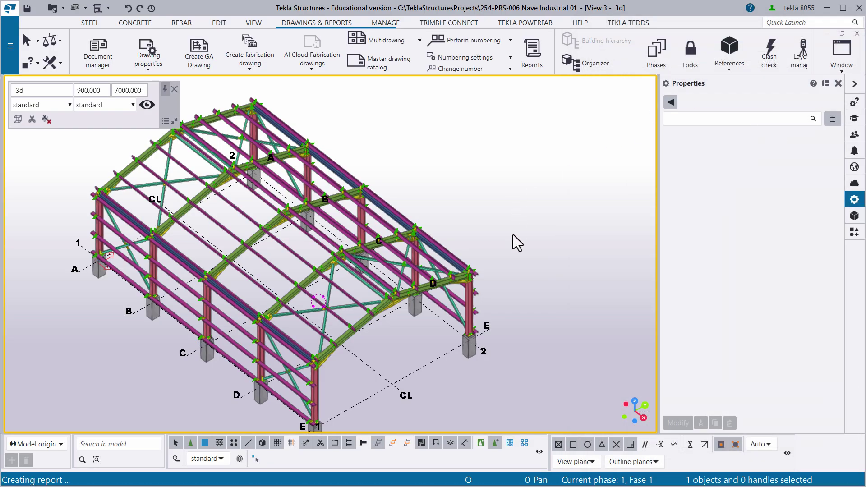
middle_drag(470, 282, 520, 270)
ctrl+middle_drag(400, 332, 393, 315)
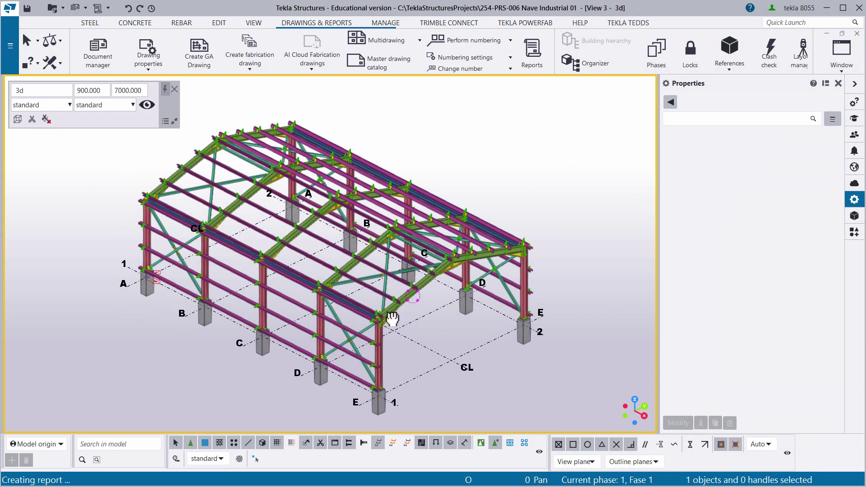
click(27, 8)
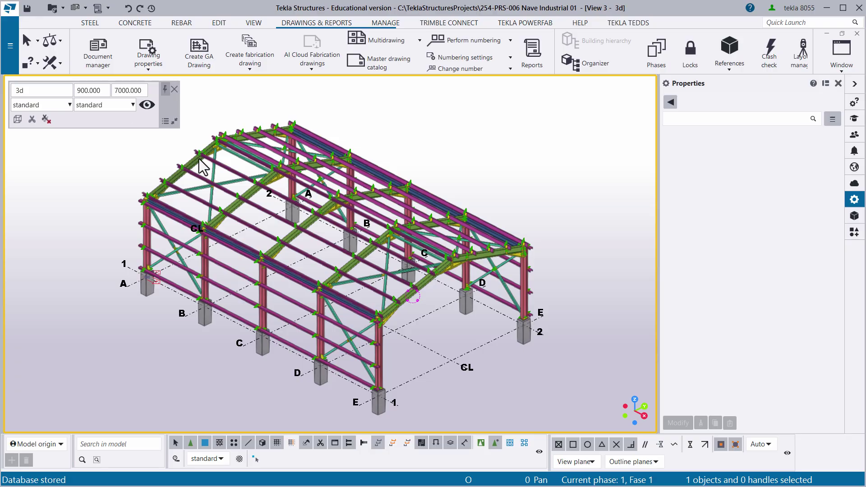
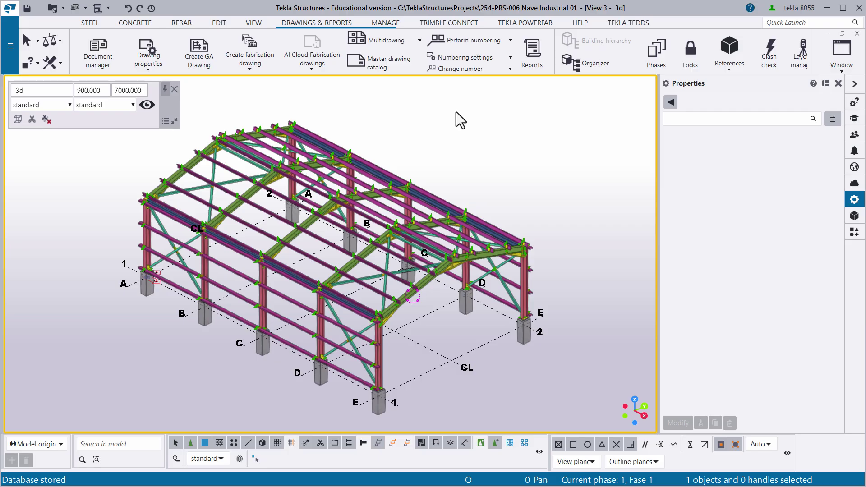
- Load the saved numbering settings "+ Inicial 01" and accept them for the model
click(487, 58)
click(458, 80)
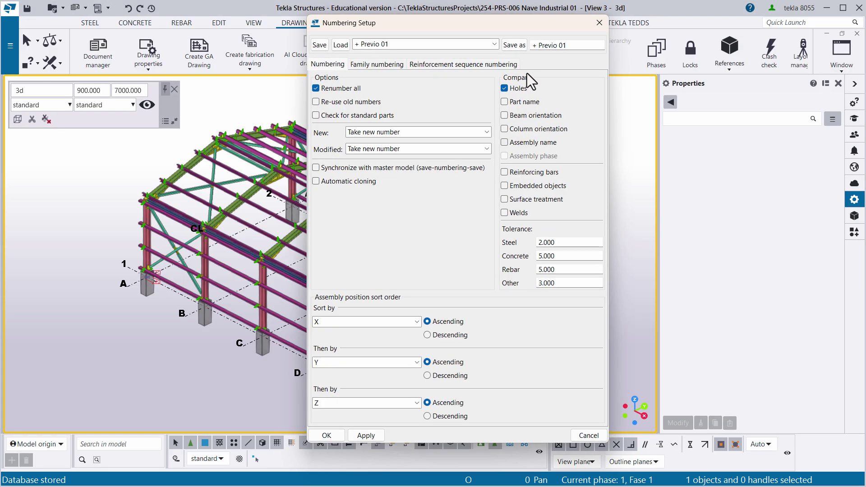
click(495, 43)
click(391, 69)
click(340, 44)
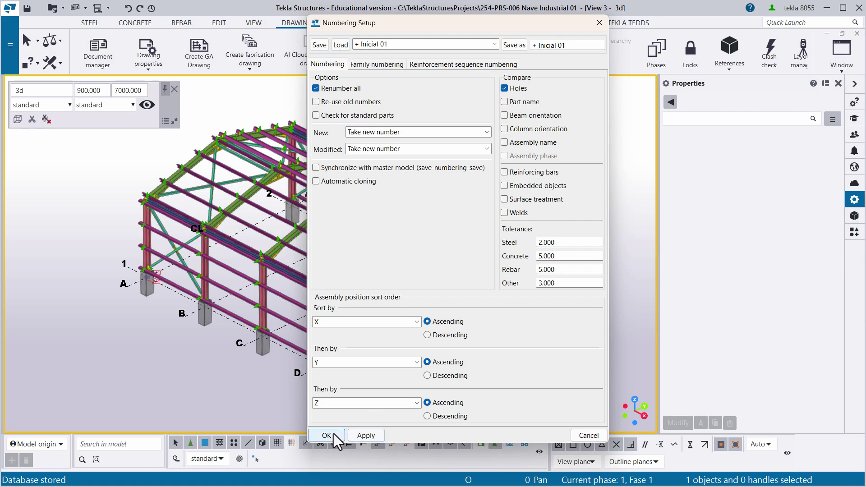
click(331, 433)
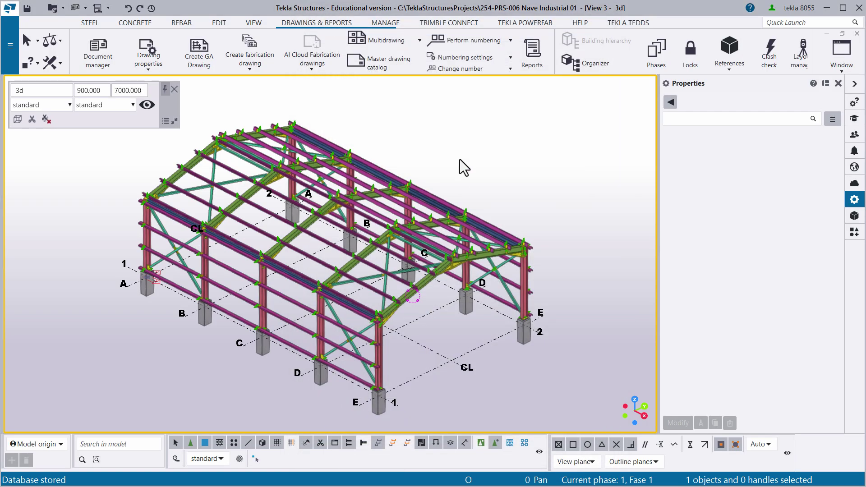
- Number the modified objects, agree to renumber all parts, and assign the previewed numbers
click(460, 36)
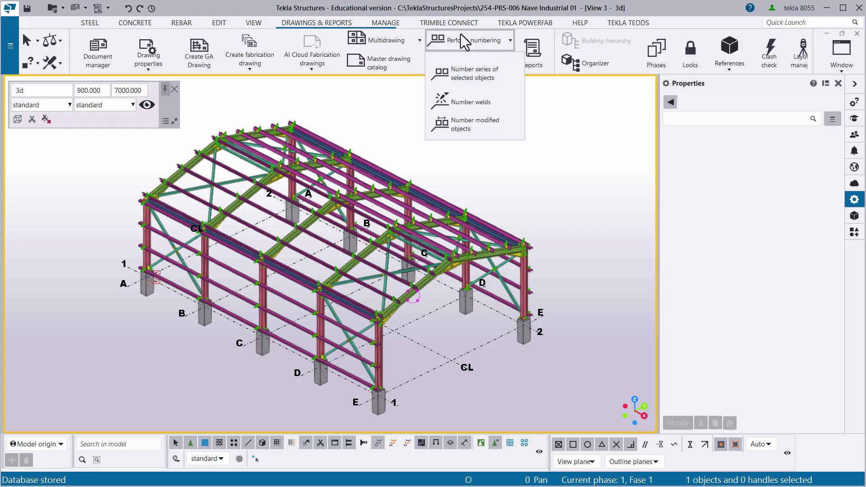
click(457, 126)
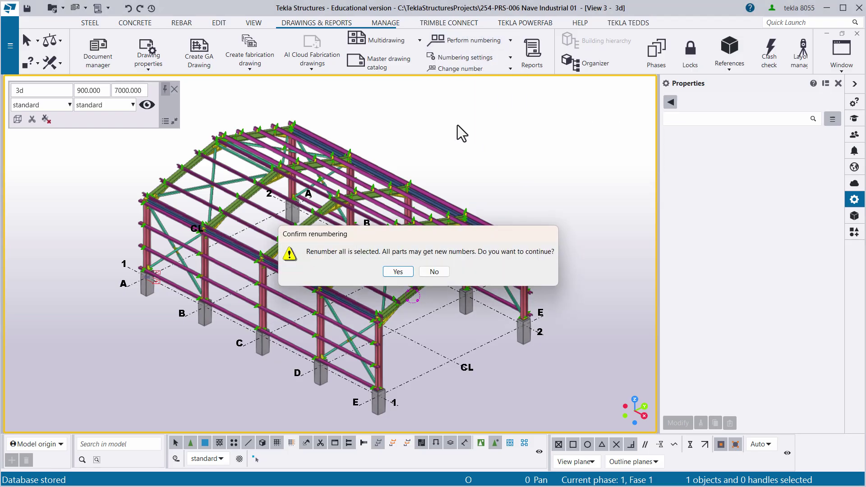
click(401, 273)
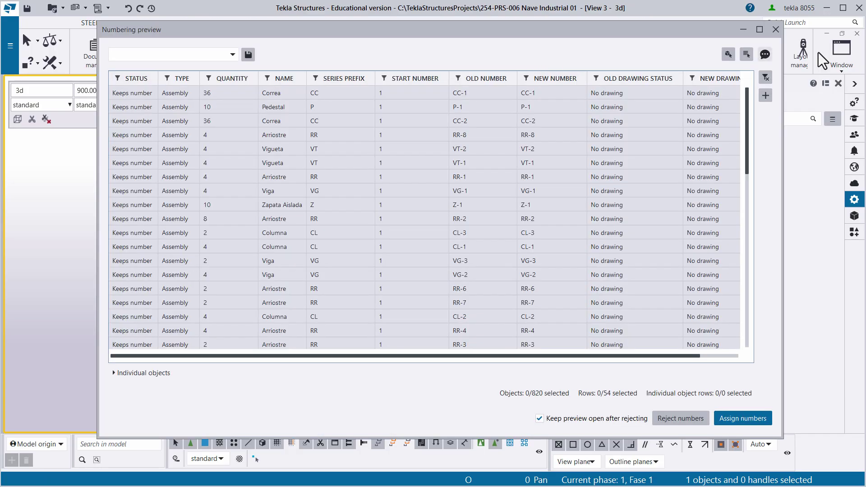
click(739, 419)
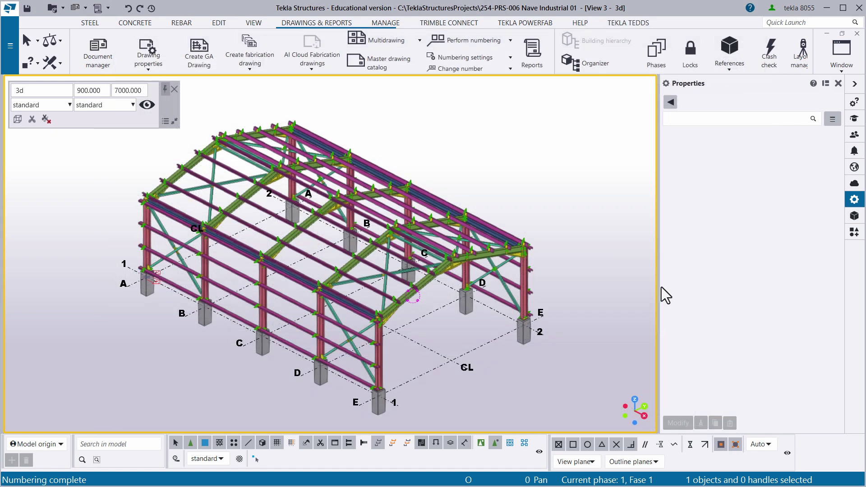
- Choose the "Assembly or Part Id list" report template and clear the Title3 text
click(532, 54)
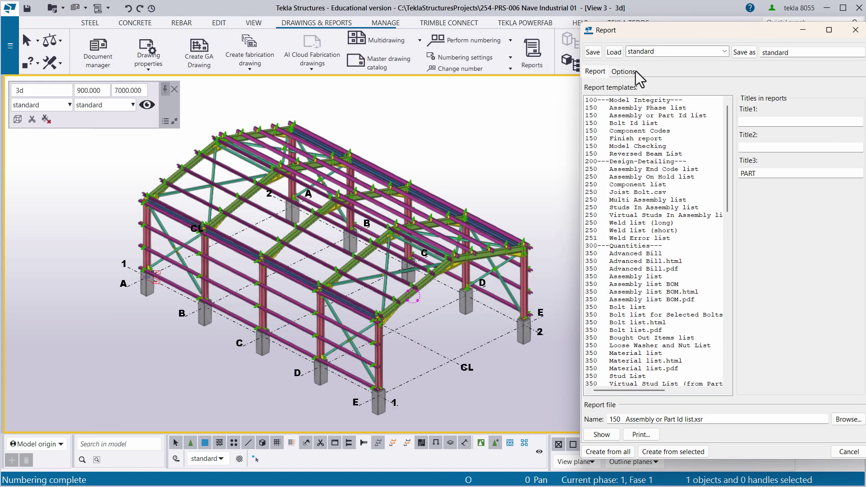
key(Escape)
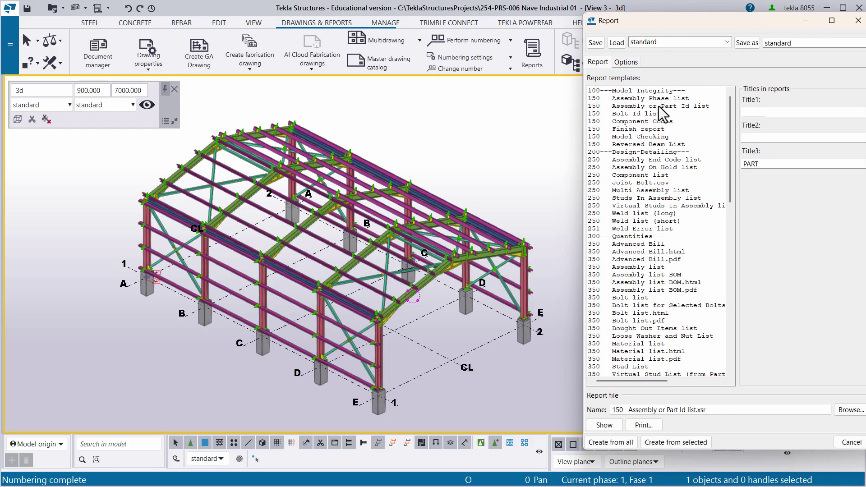
click(658, 107)
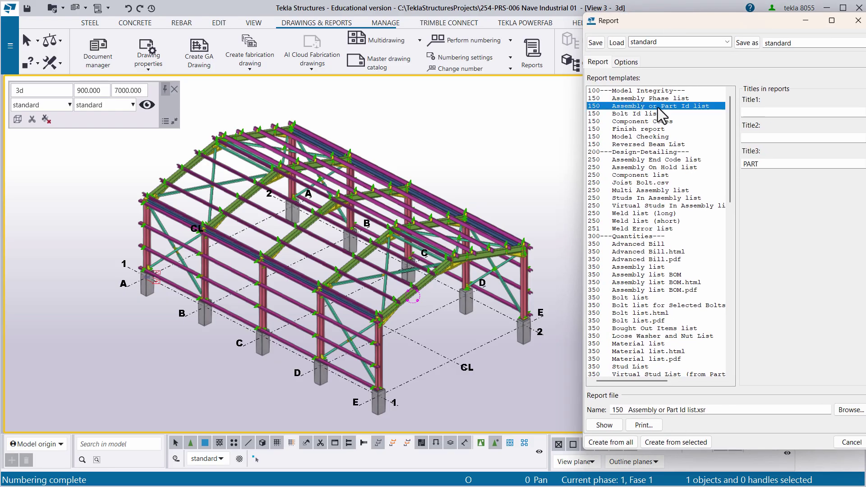
drag(688, 24, 672, 24)
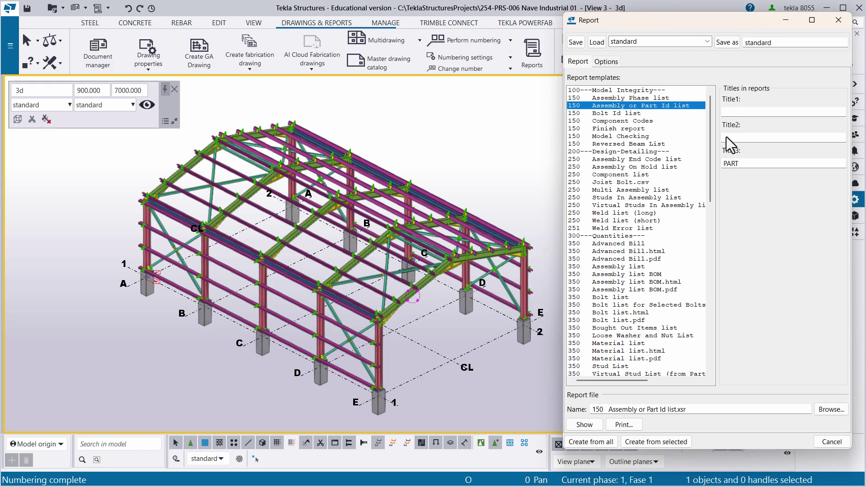
click(741, 165)
drag(721, 165, 745, 164)
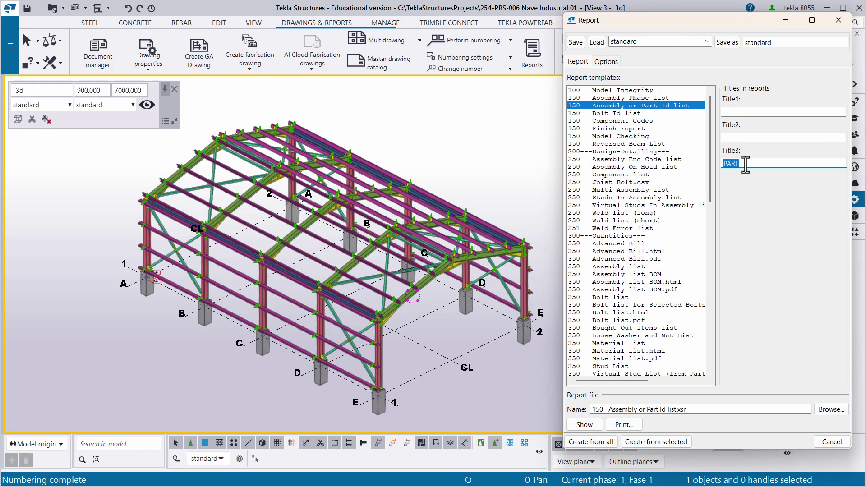
key(BackSpace)
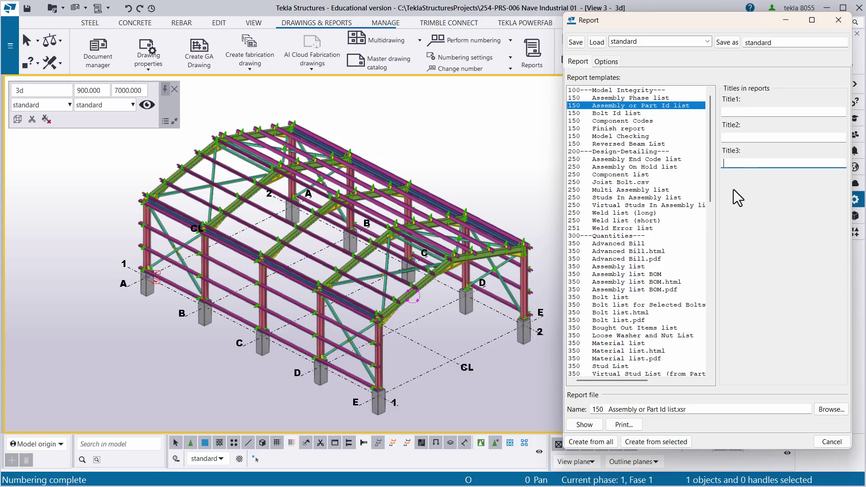
- Create the assembly ID list report from all model objects, replacing the existing report file
click(596, 445)
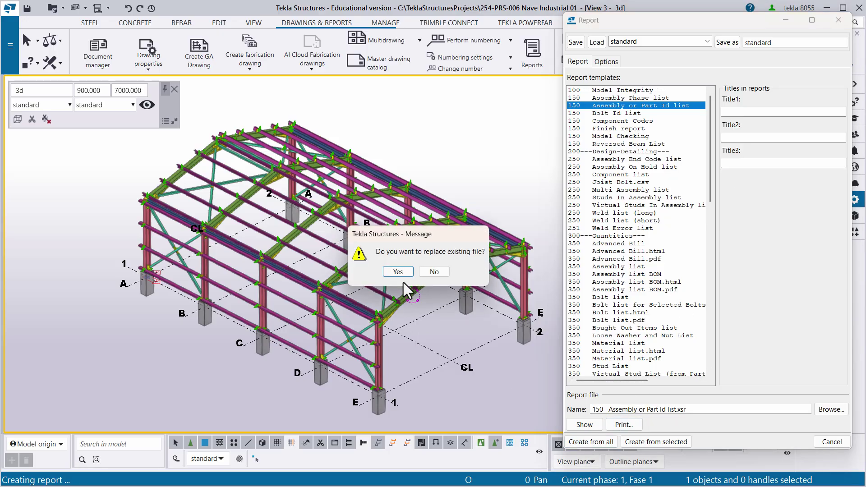
click(398, 272)
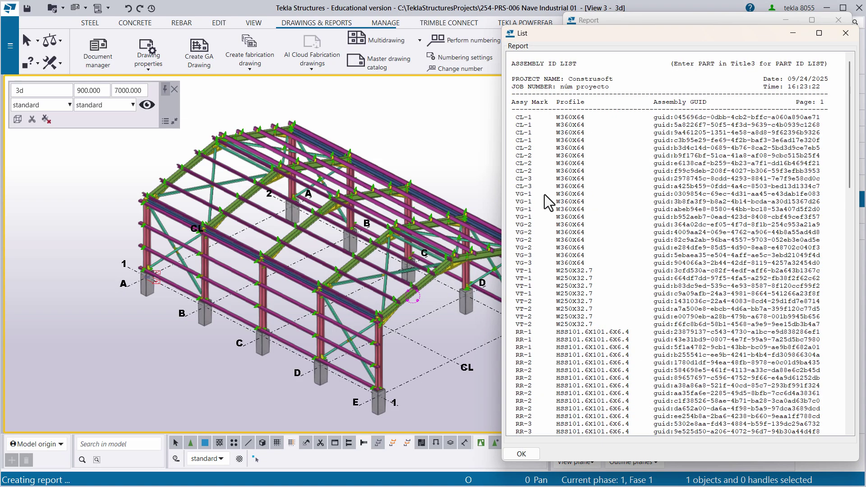
middle_drag(462, 212, 382, 215)
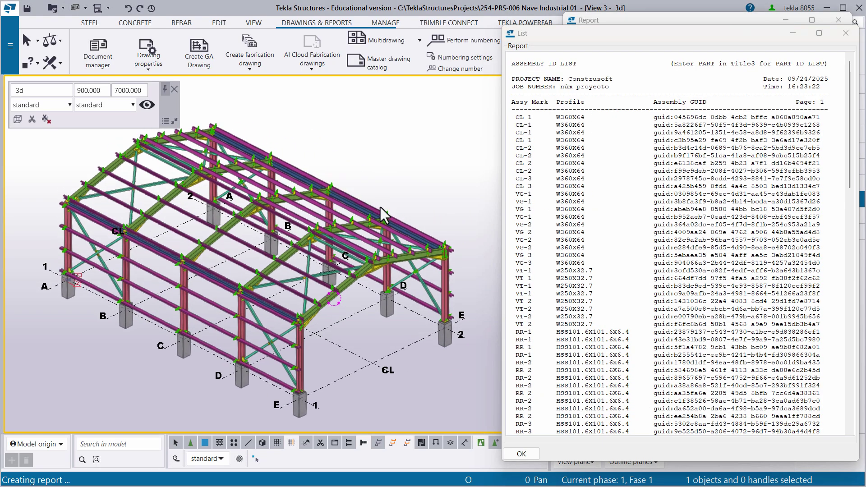
- Locate the CL-1, CL-2 and CL-3 column assemblies in the model by selecting each mark's rows in the ID list
click(533, 118)
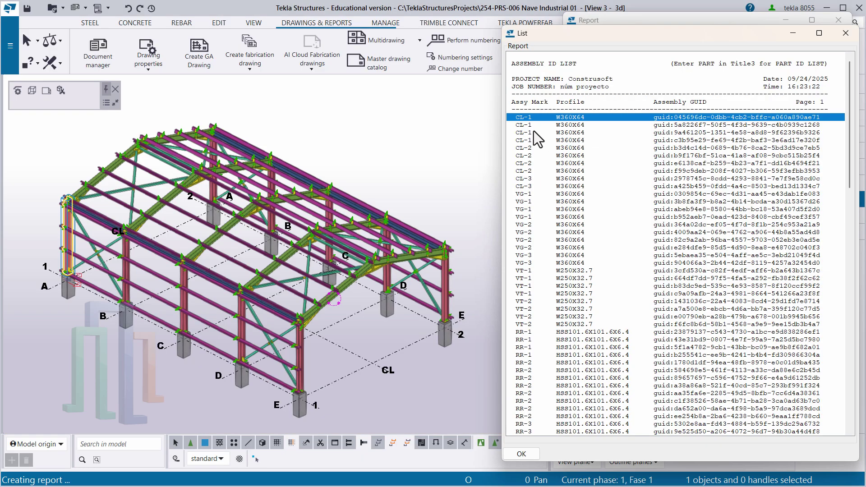
shift+click(531, 140)
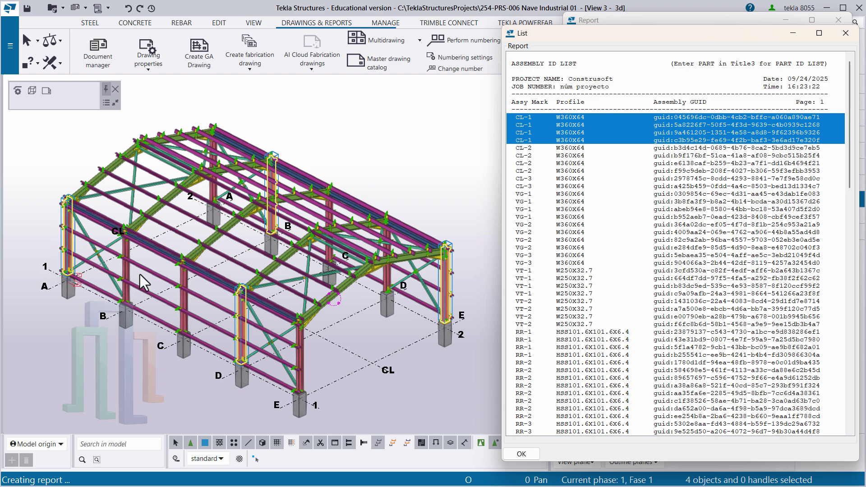
click(531, 150)
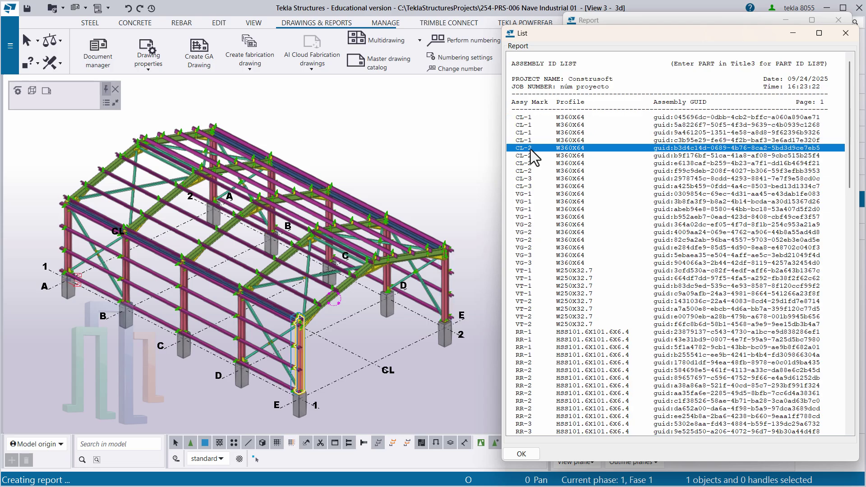
shift+click(535, 172)
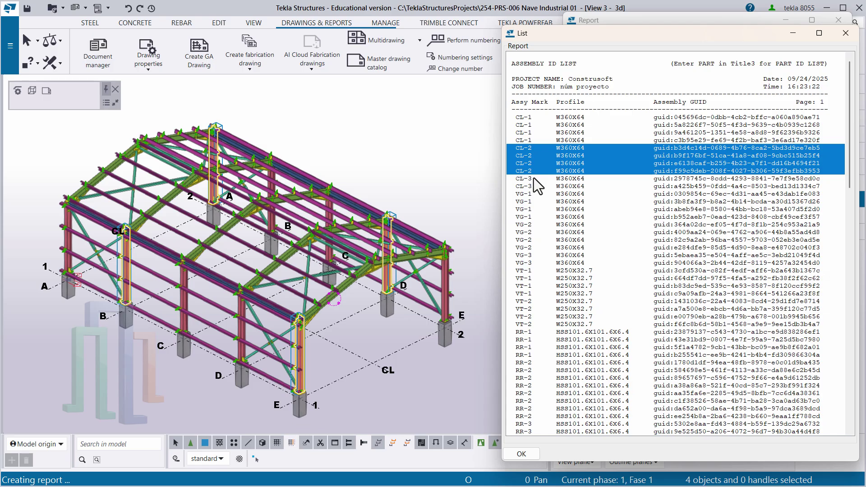
click(534, 178)
shift+click(532, 188)
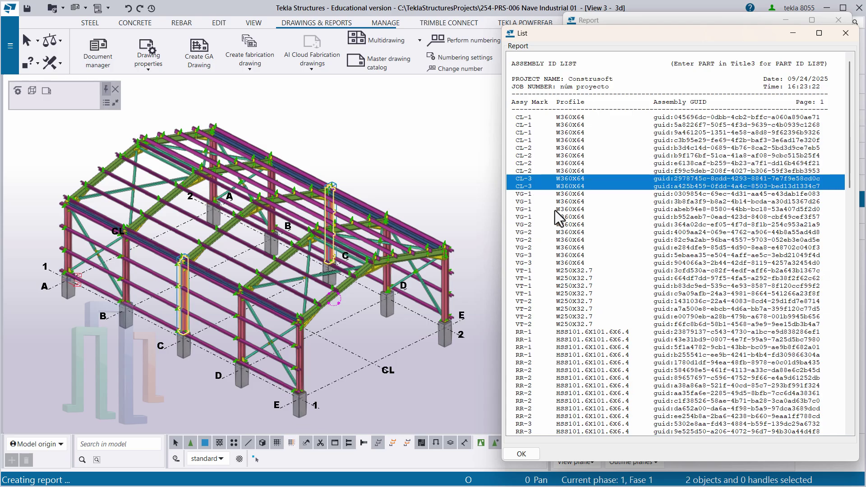
- Locate all VT-1 and then all VT-2 assemblies in the model from their rows in the ID list
scroll(548, 212, down, 3)
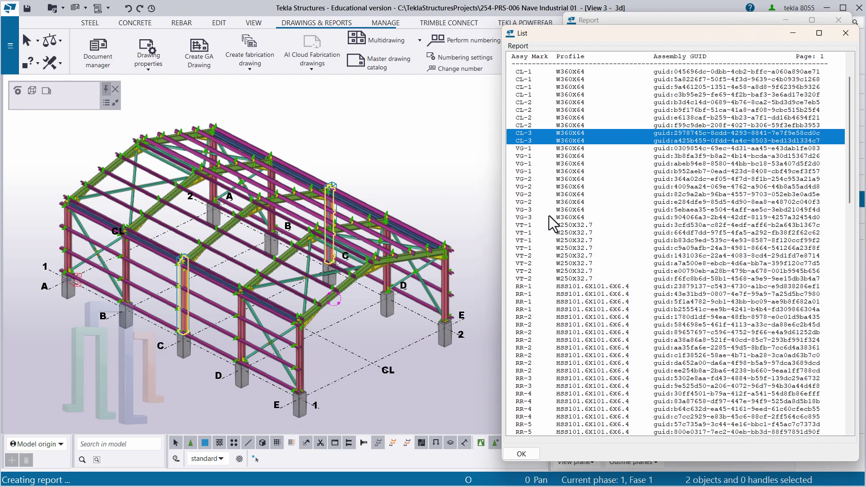
scroll(552, 322, down, 5)
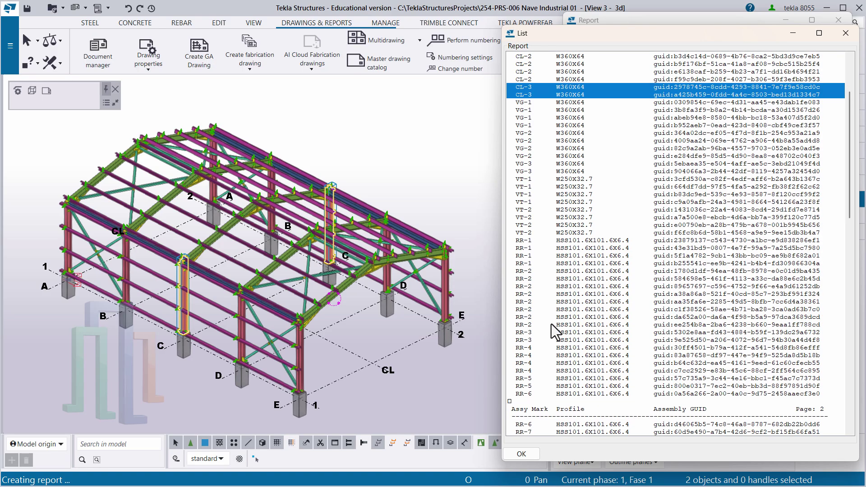
click(326, 353)
scroll(270, 353, up, 3)
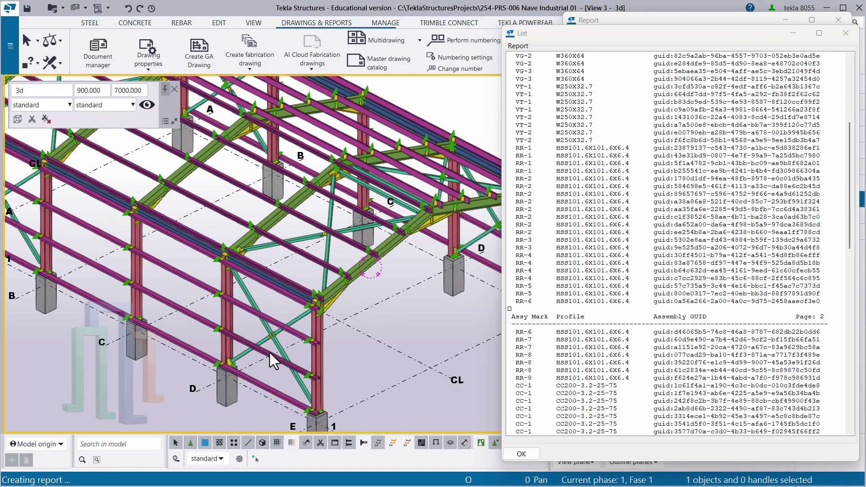
ctrl+middle_drag(273, 328, 279, 317)
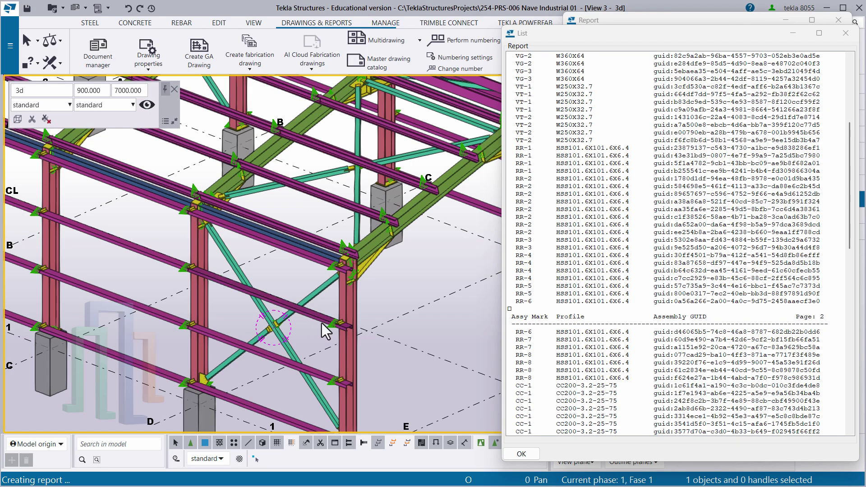
scroll(345, 277, down, 6)
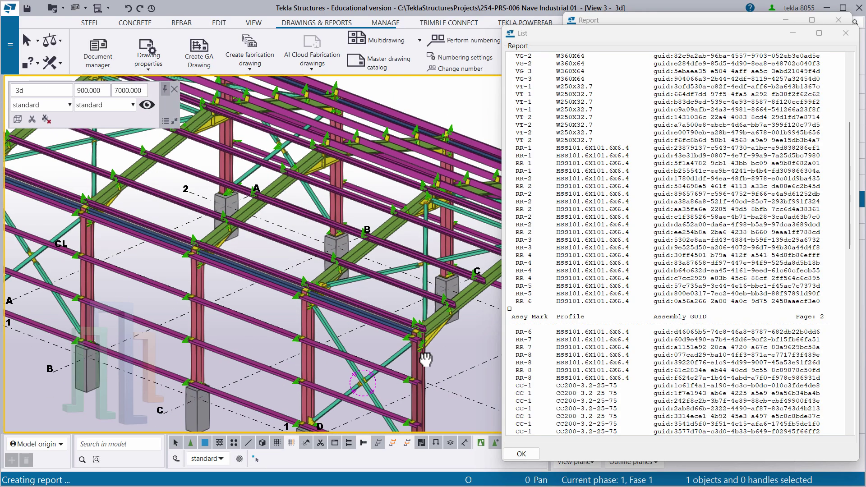
scroll(539, 172, up, 1)
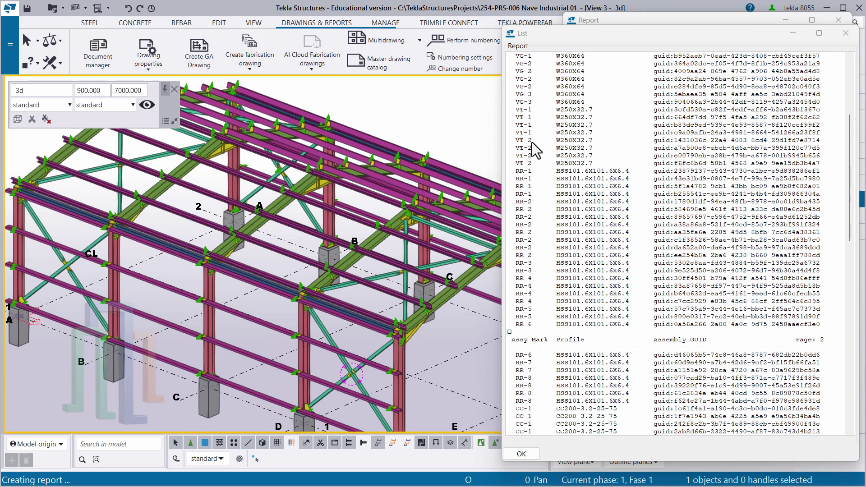
click(532, 111)
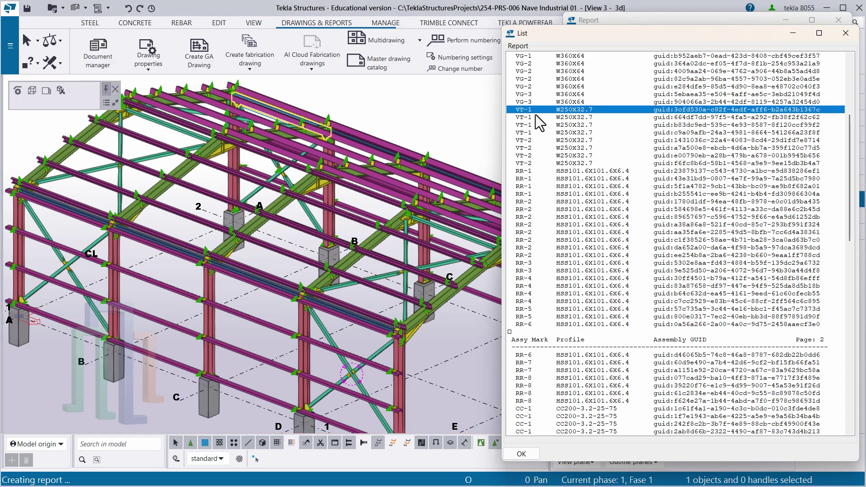
shift+click(527, 132)
scroll(347, 223, down, 3)
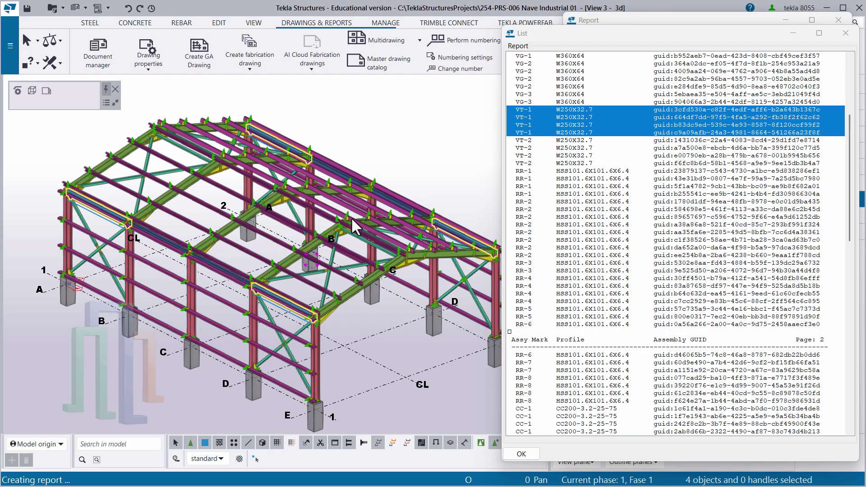
middle_drag(351, 217, 328, 218)
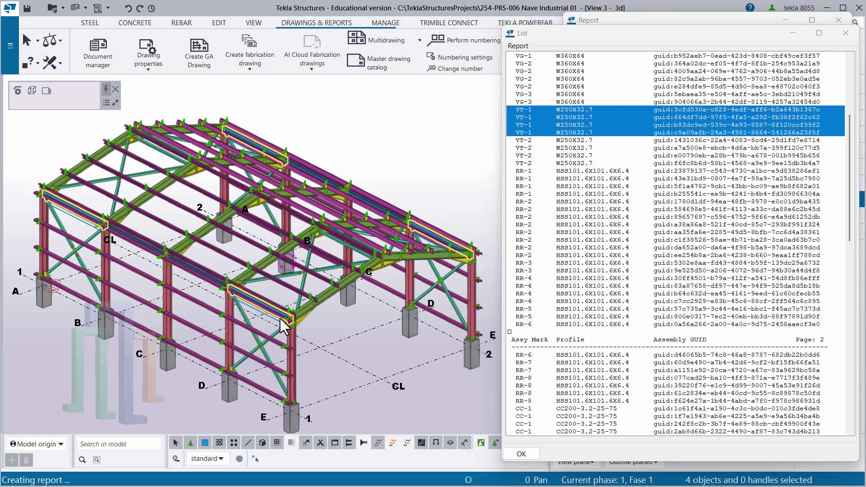
click(524, 140)
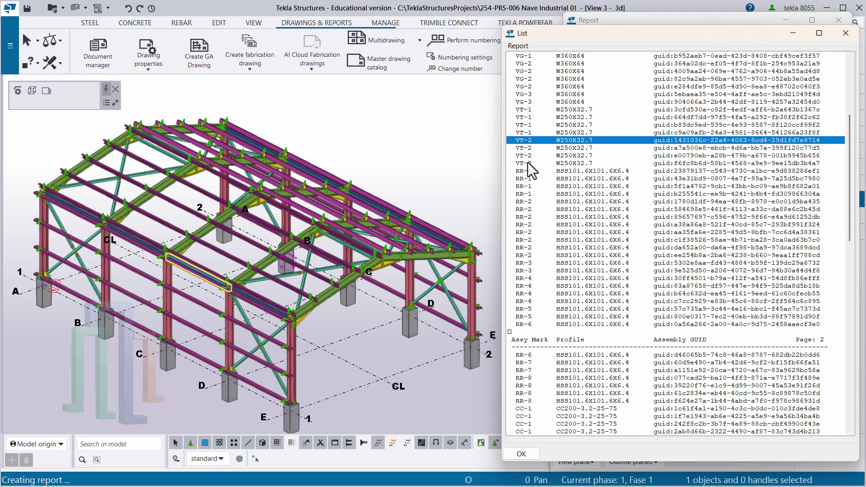
shift+click(528, 164)
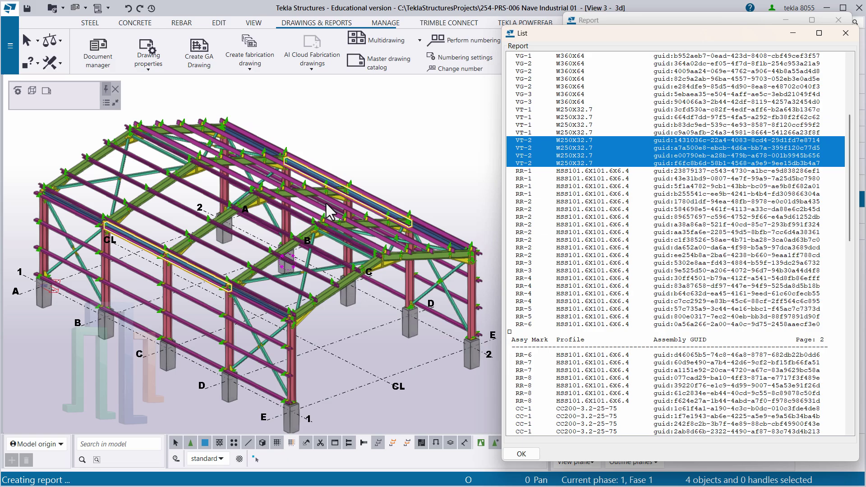
- Highlight the RR-1 braces and then the RR-2 braces in the model from their ID list rows
click(530, 171)
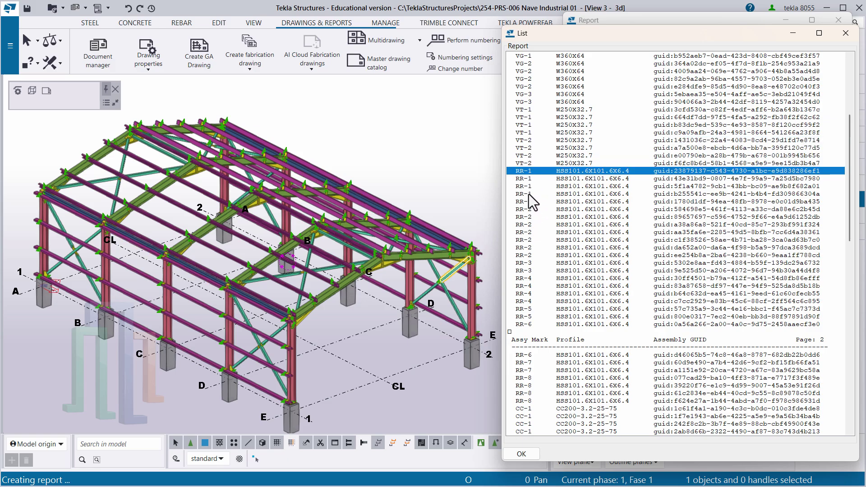
shift+click(529, 194)
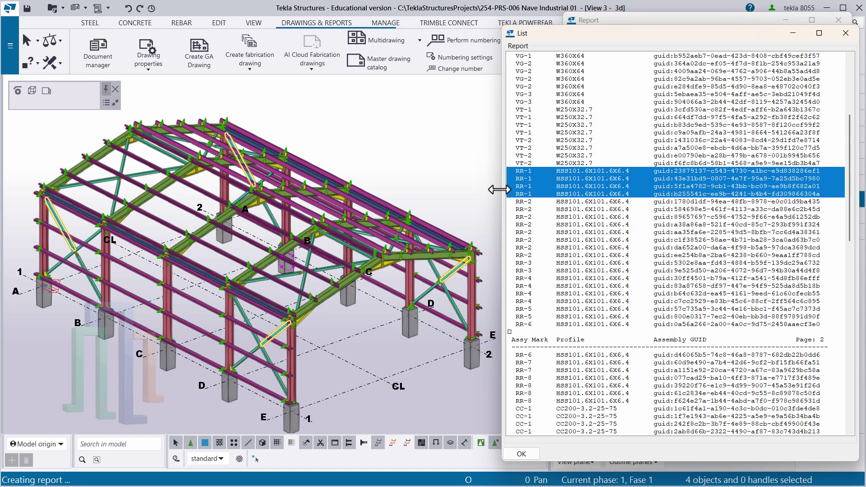
click(530, 203)
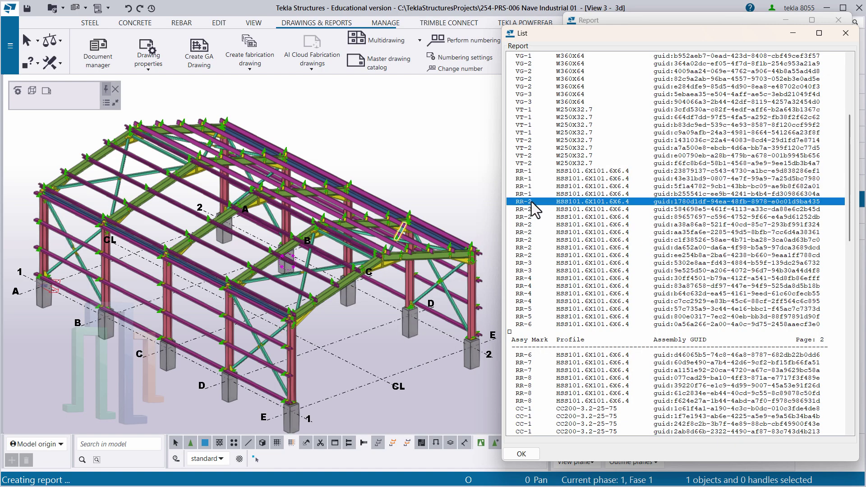
shift+click(532, 255)
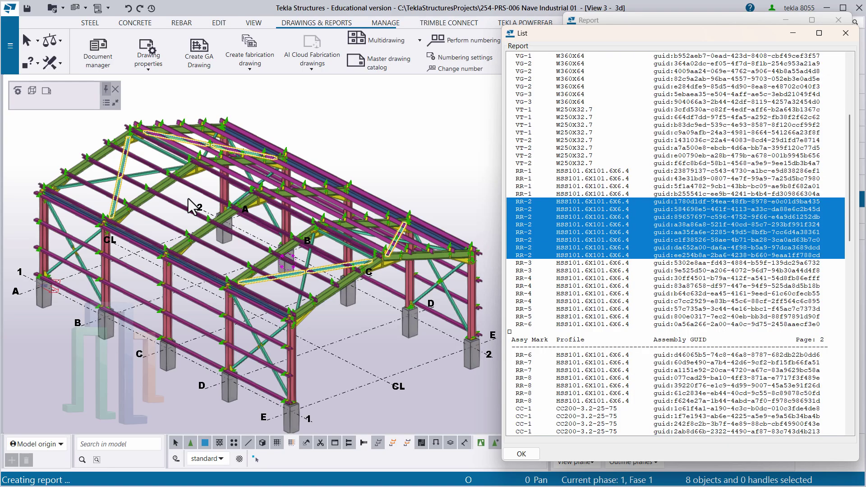
ctrl+middle_drag(193, 203, 190, 212)
middle_drag(440, 244, 432, 187)
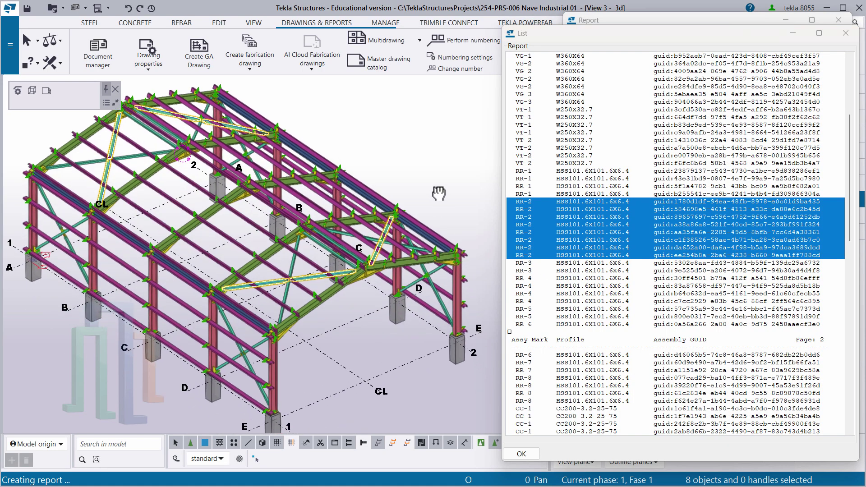
- Highlight the RR-3 assemblies and then the RR-4 assemblies in the model from their ID list rows
click(537, 263)
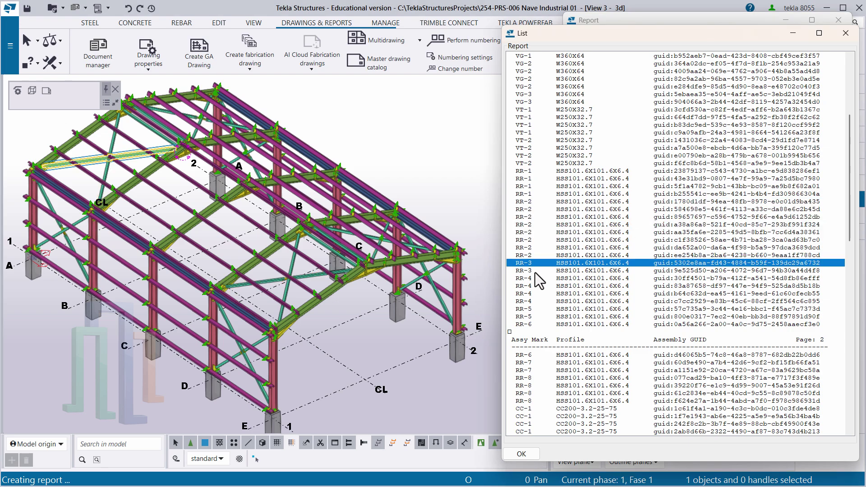
shift+click(527, 272)
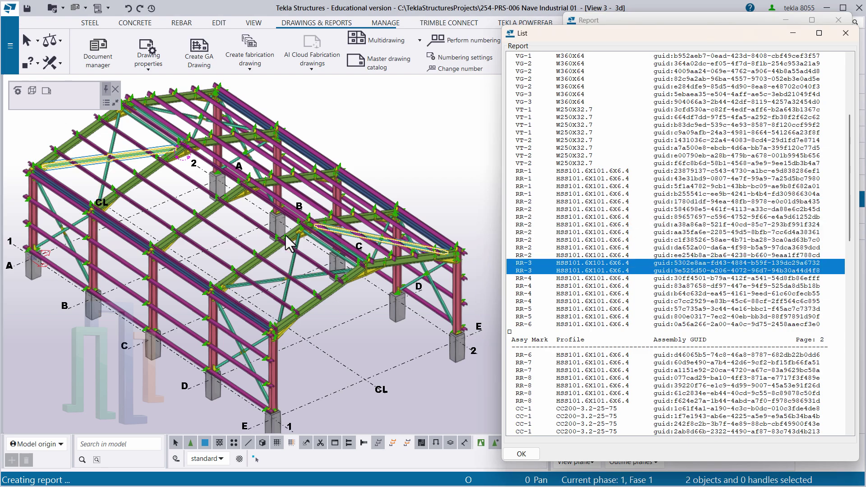
click(533, 278)
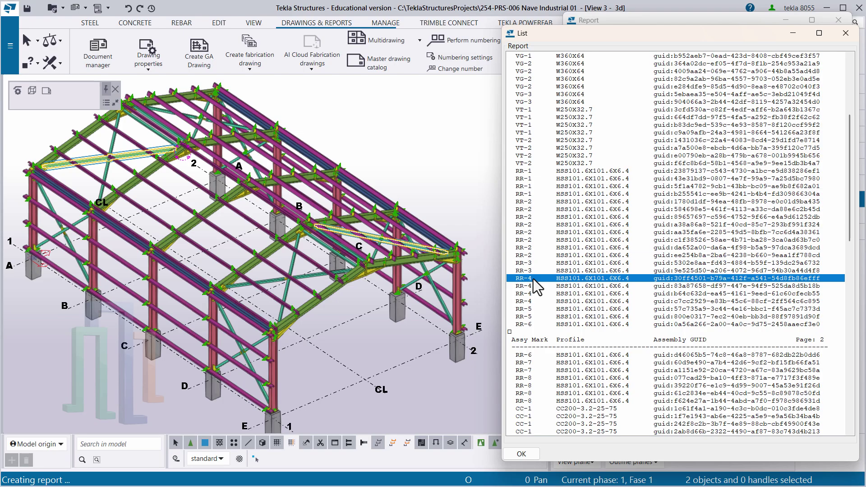
shift+click(529, 300)
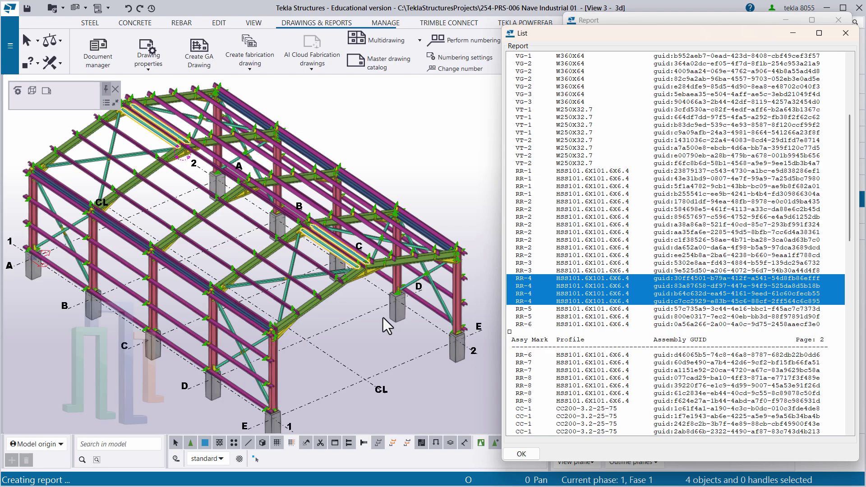
- Close the assembly ID list and the report settings, and clear the model selection
click(845, 33)
click(838, 20)
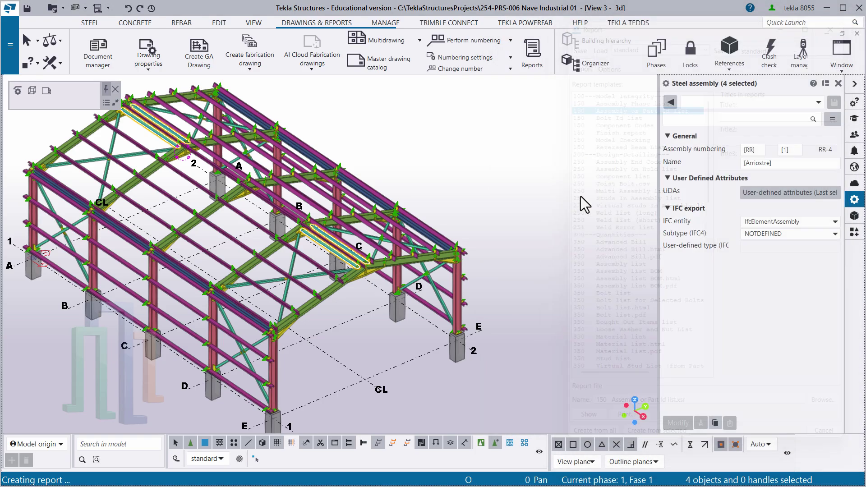
click(390, 352)
- Inquire the assembly information of the W360X64 roof beam on grid E, on the grid 1 side
scroll(389, 352, up, 10)
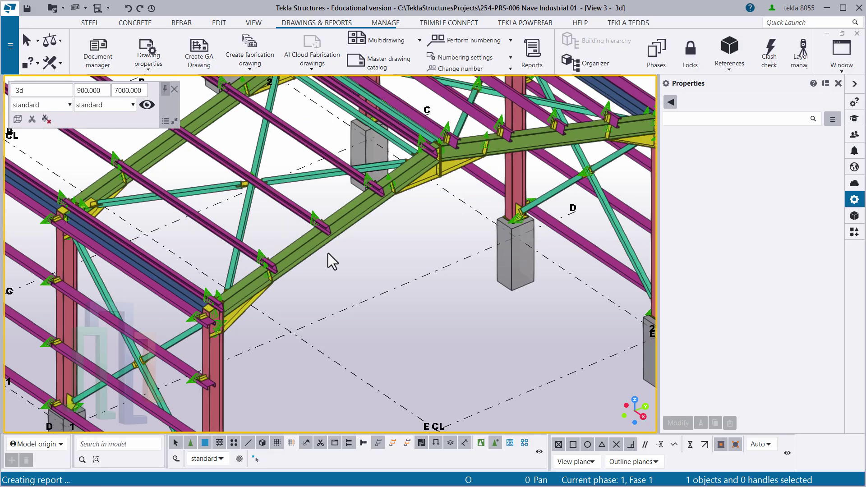
middle_drag(313, 264, 286, 286)
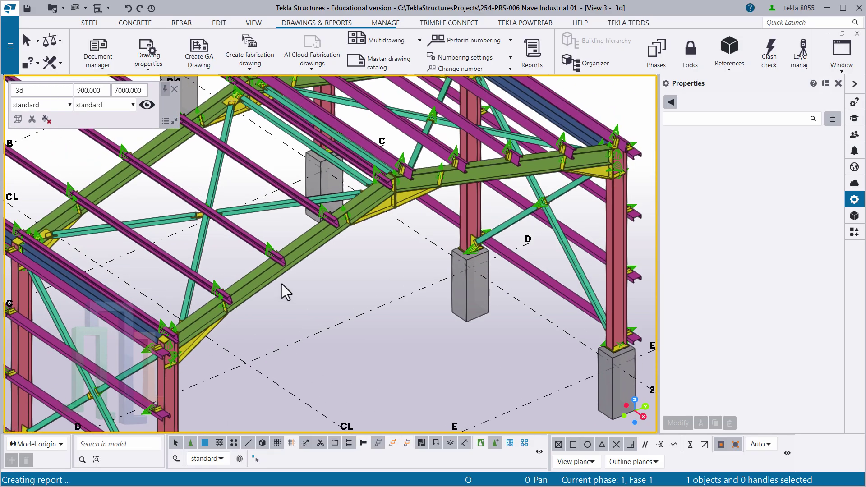
click(271, 281)
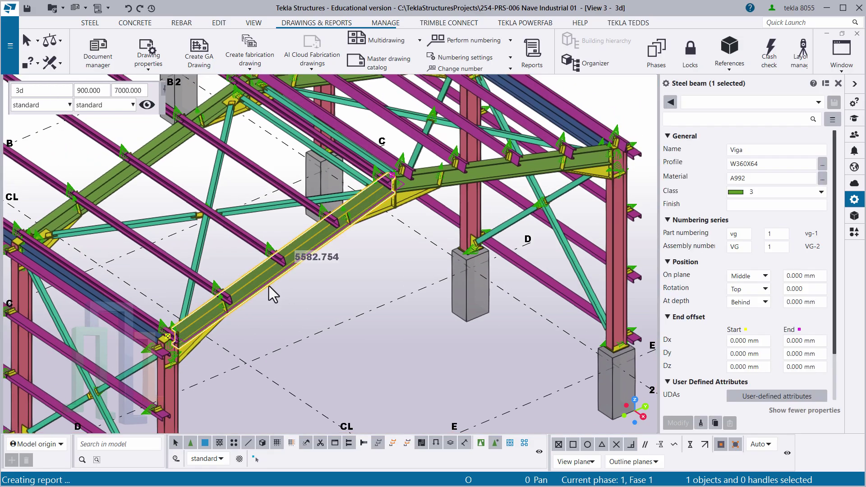
right_click(276, 279)
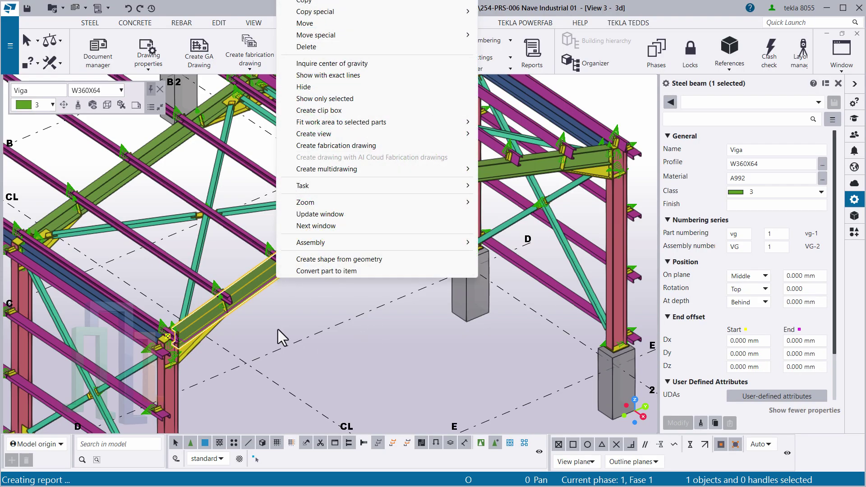
right_click(198, 315)
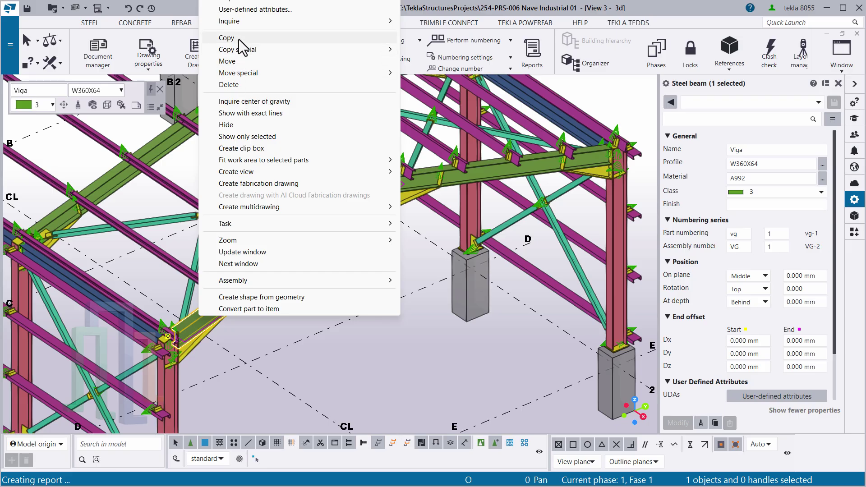
mouse_move(247, 25)
click(451, 29)
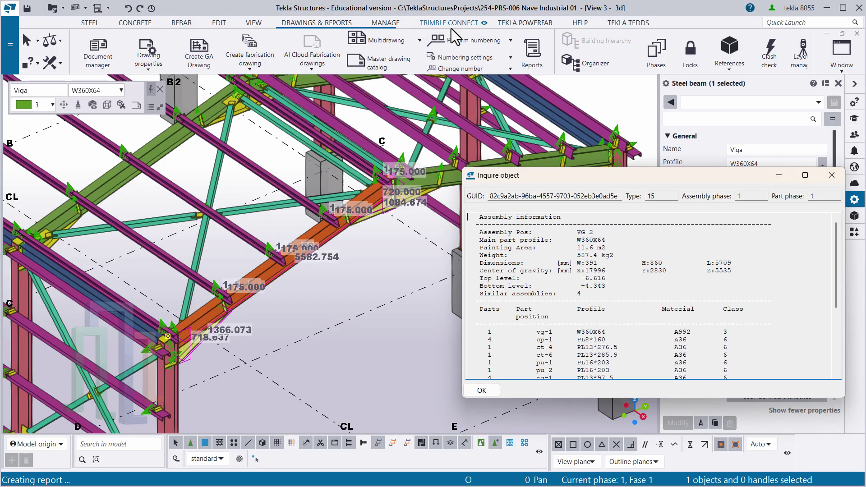
- Reposition and enlarge the assembly inquiry window so the complete parts list is readable beside the roof beam
drag(570, 175, 513, 89)
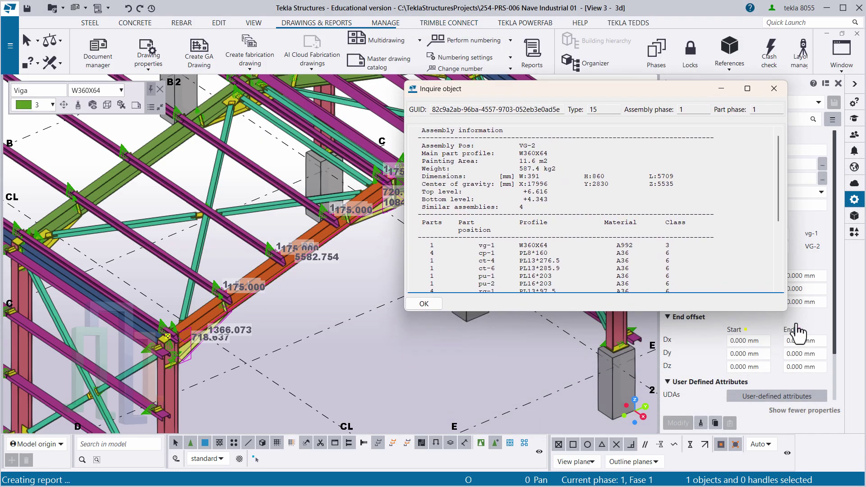
drag(790, 318, 833, 423)
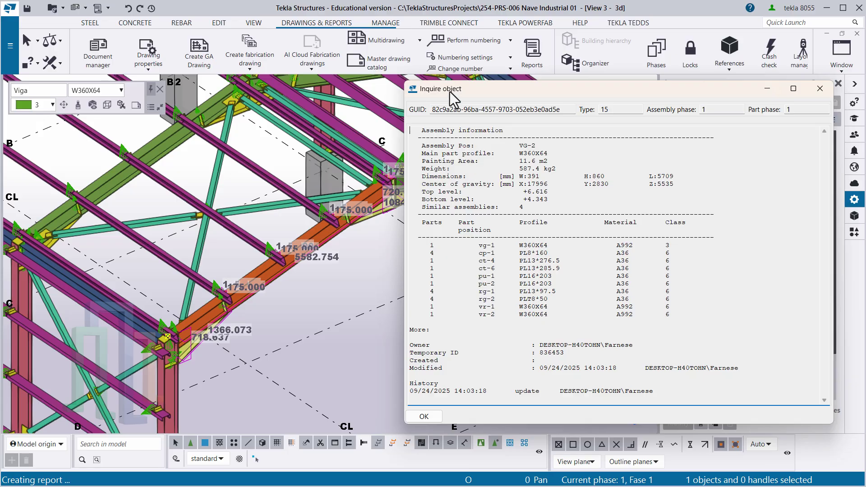
drag(450, 92, 460, 91)
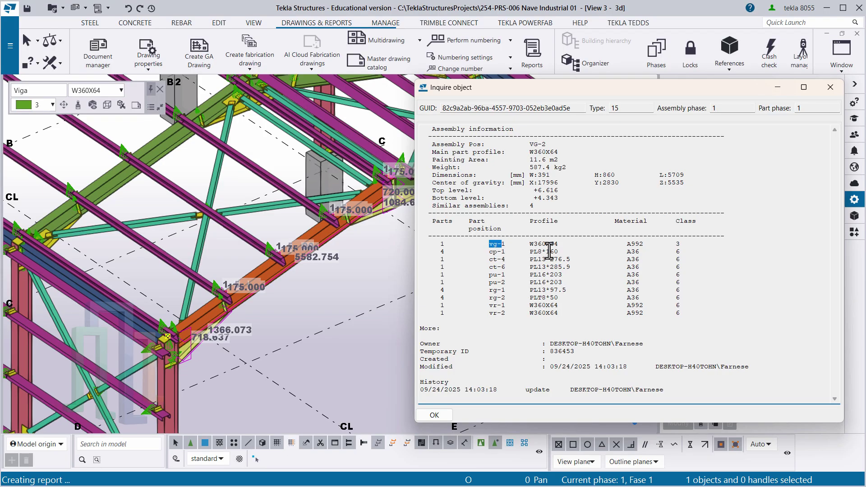
- Check the profile, material and quantity of main part vg-1 in the VG-2 parts list
drag(557, 244, 532, 244)
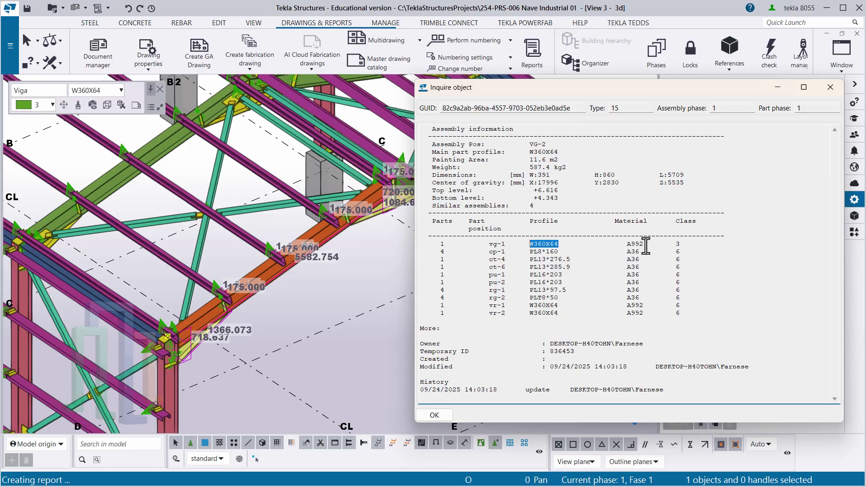
drag(648, 244, 626, 244)
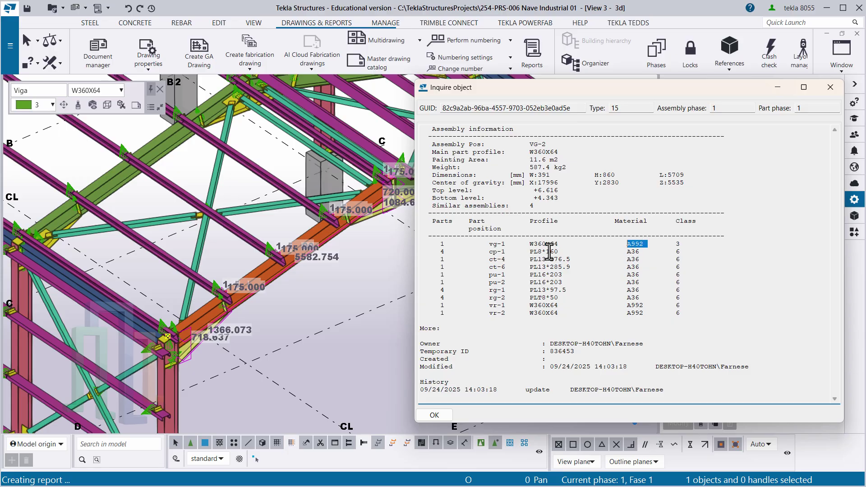
drag(506, 244, 440, 244)
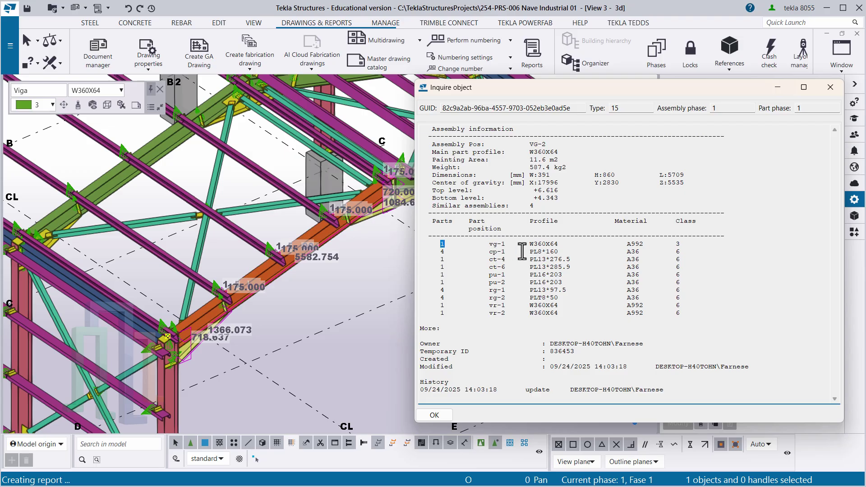
drag(557, 244, 534, 244)
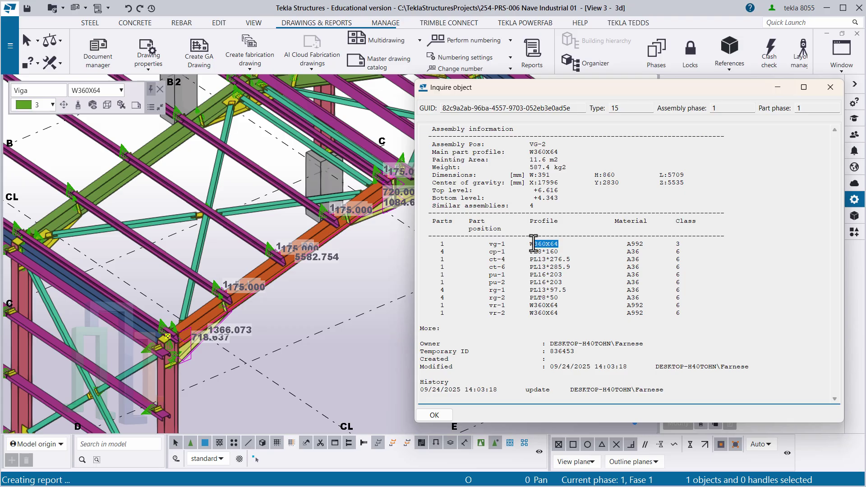
click(538, 244)
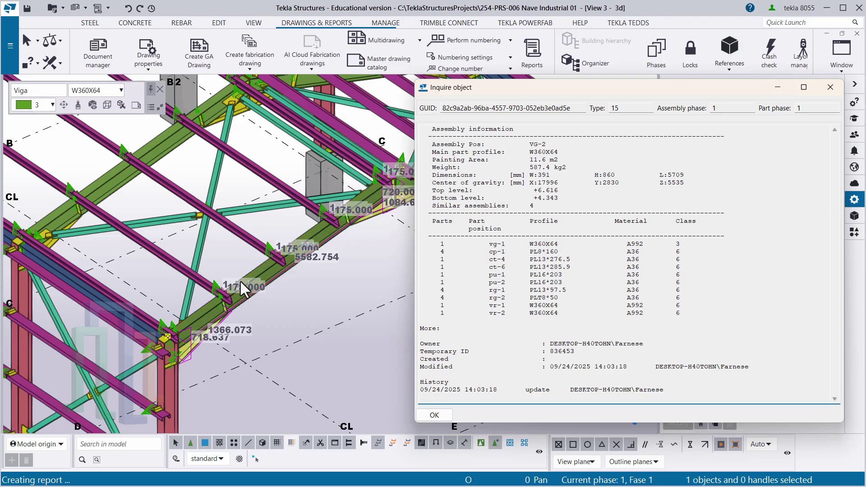
- Check the cp-1 quantity in the parts list and examine the purlin clip plates along the roof beam
double_click(442, 244)
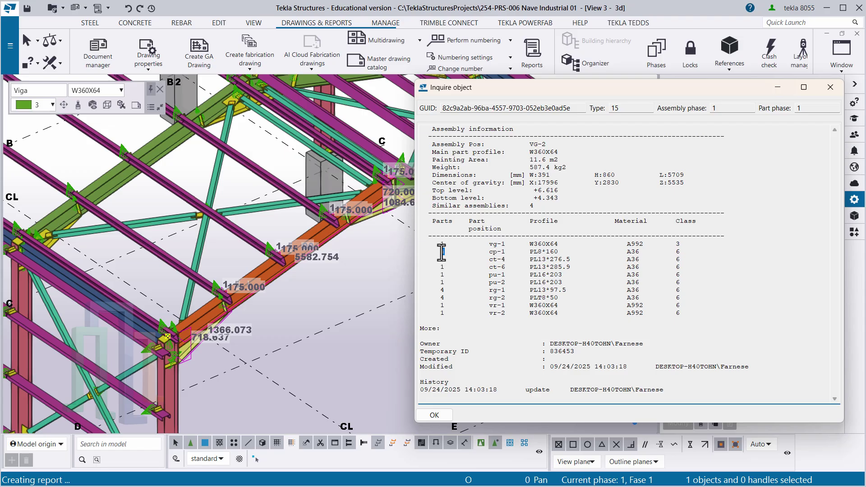
scroll(178, 330, up, 6)
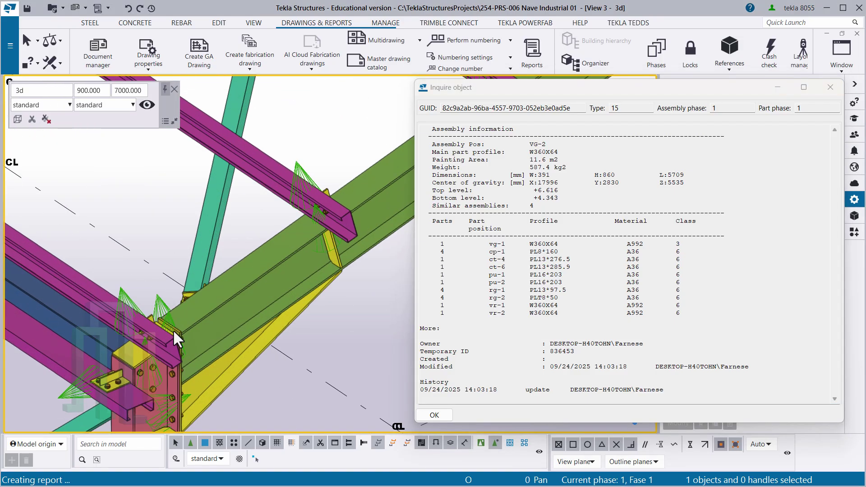
middle_drag(174, 334, 266, 270)
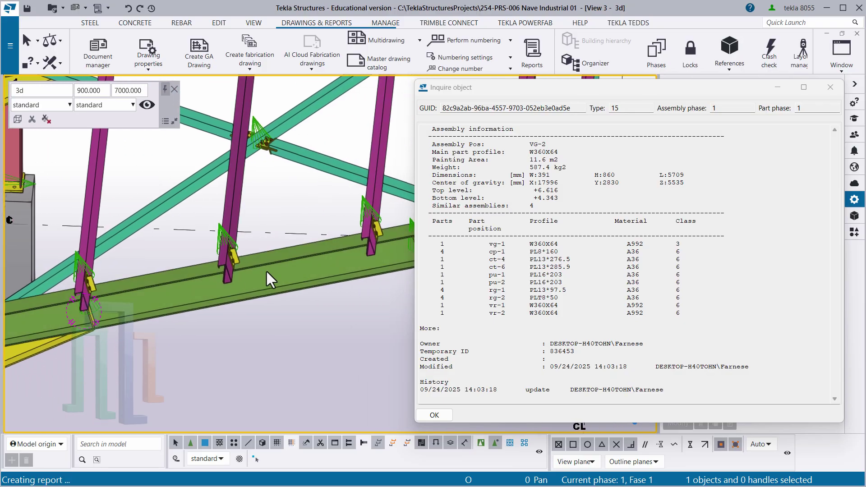
scroll(191, 271, up, 5)
scroll(196, 270, down, 4)
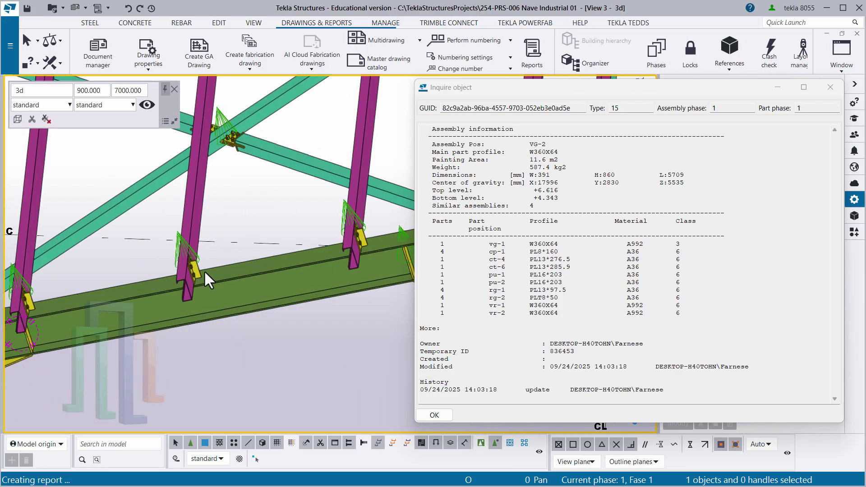
scroll(204, 270, down, 3)
scroll(284, 256, up, 5)
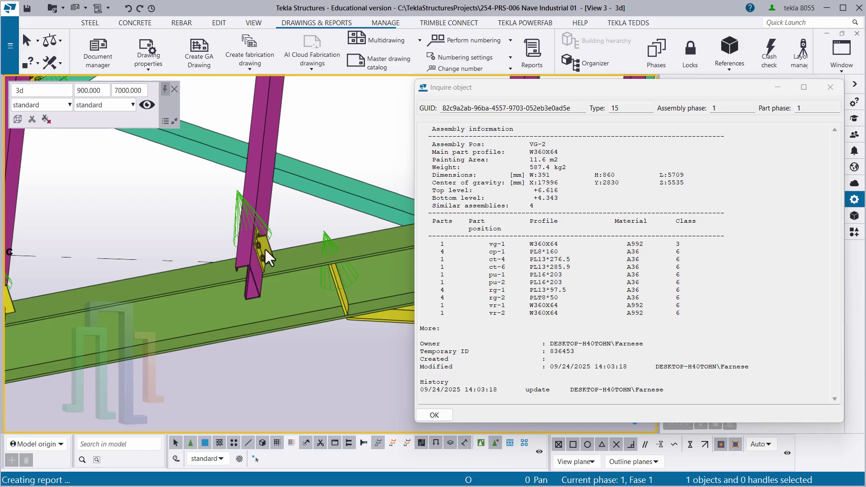
scroll(264, 248, down, 3)
scroll(278, 253, up, 6)
middle_drag(327, 243, 321, 265)
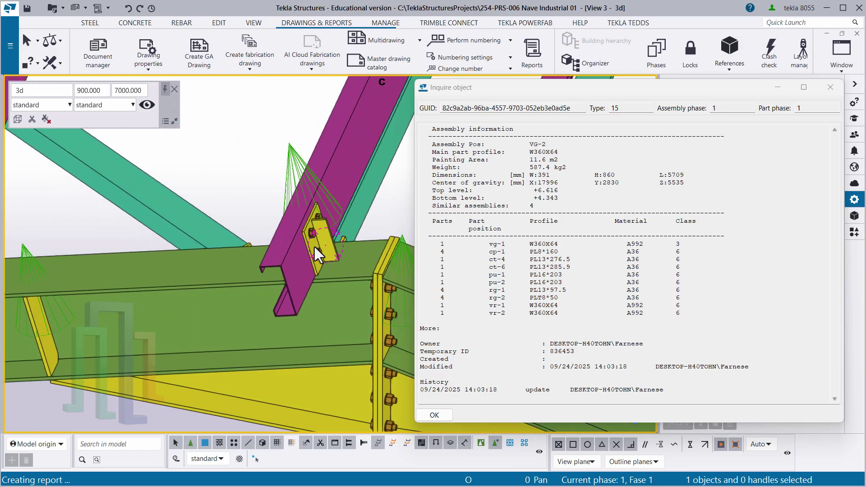
scroll(308, 240, down, 5)
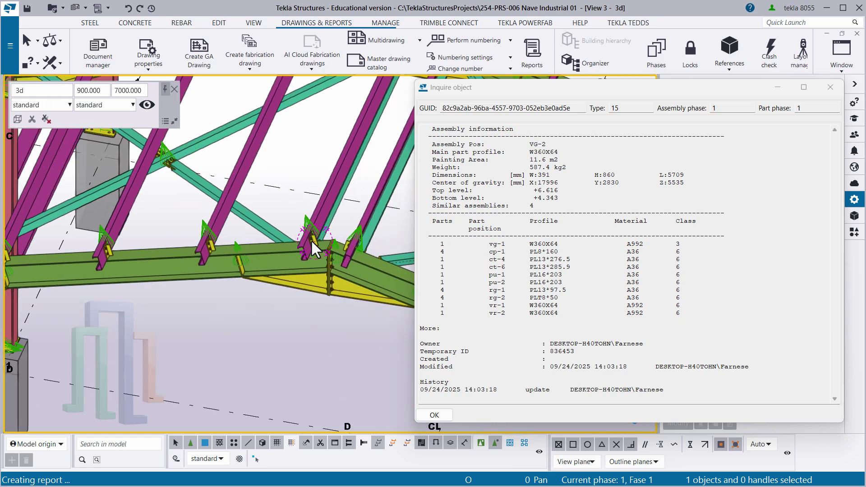
middle_drag(311, 239, 377, 234)
scroll(240, 299, down, 5)
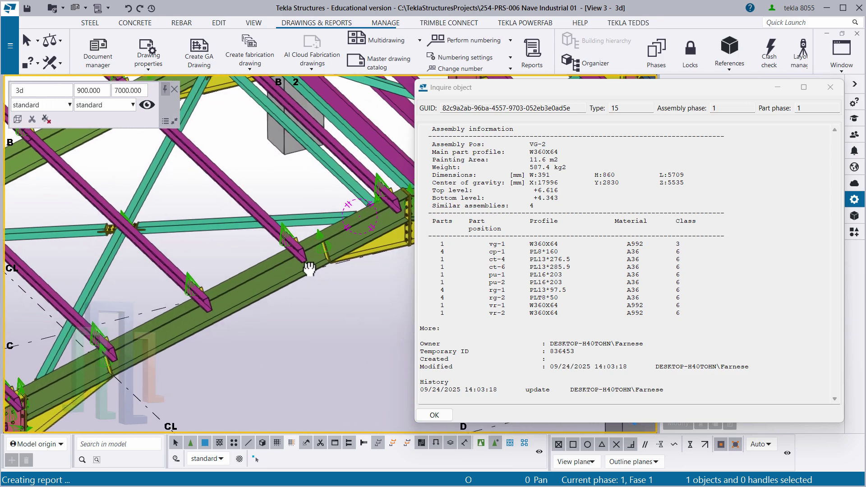
middle_drag(273, 294, 262, 283)
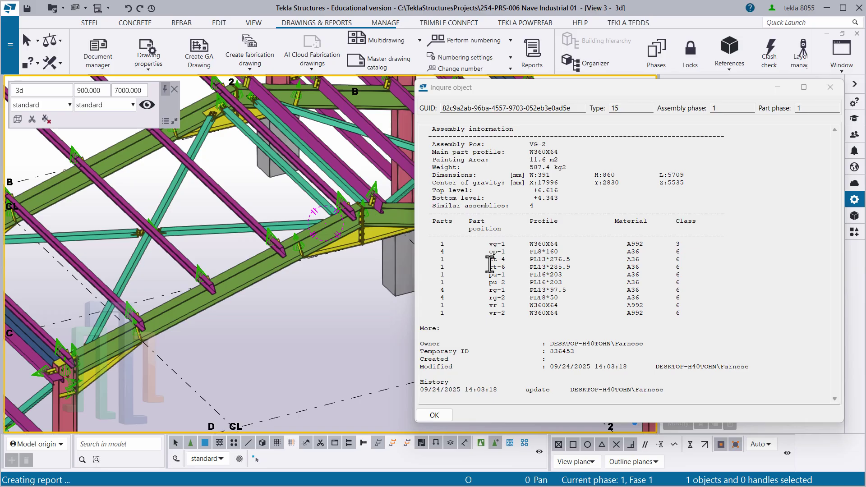
- Look up part ct-4 in the parts list and select the brace gusset plate at the roof beam's eave end
drag(487, 263, 494, 263)
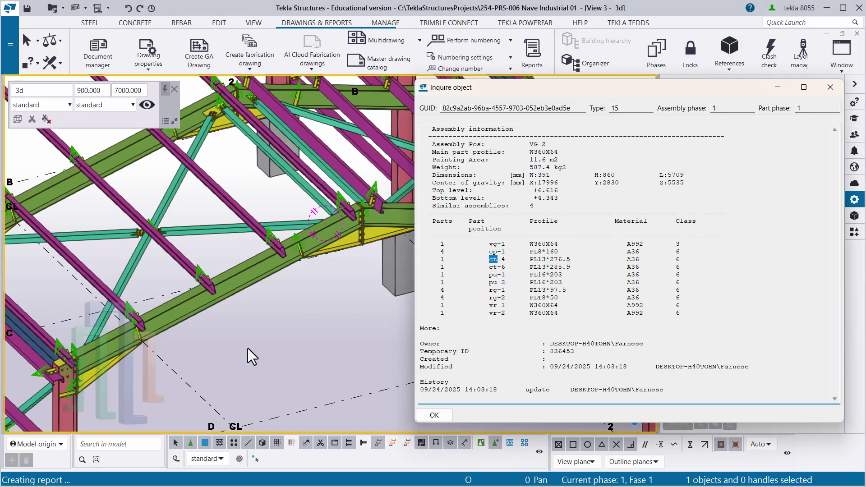
middle_drag(247, 354, 238, 323)
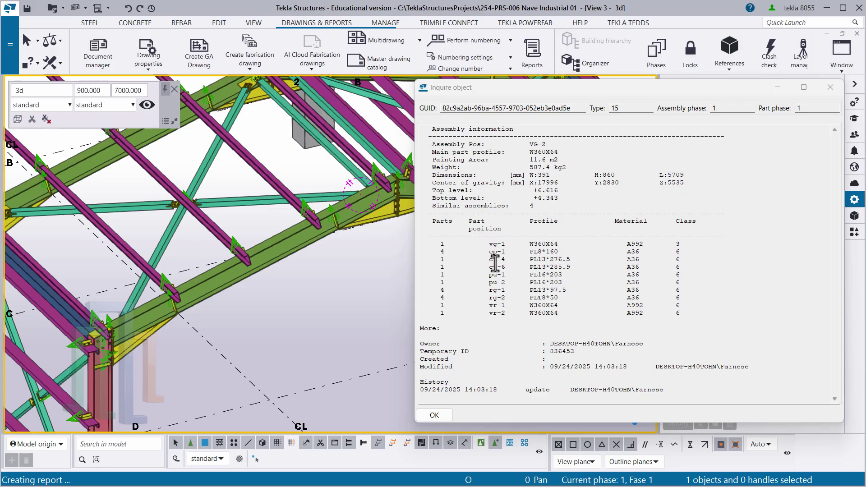
click(496, 261)
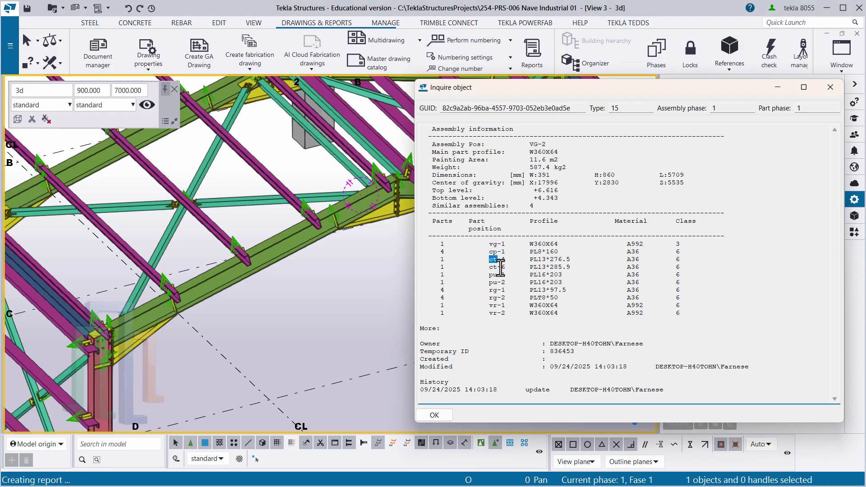
middle_drag(134, 316, 249, 348)
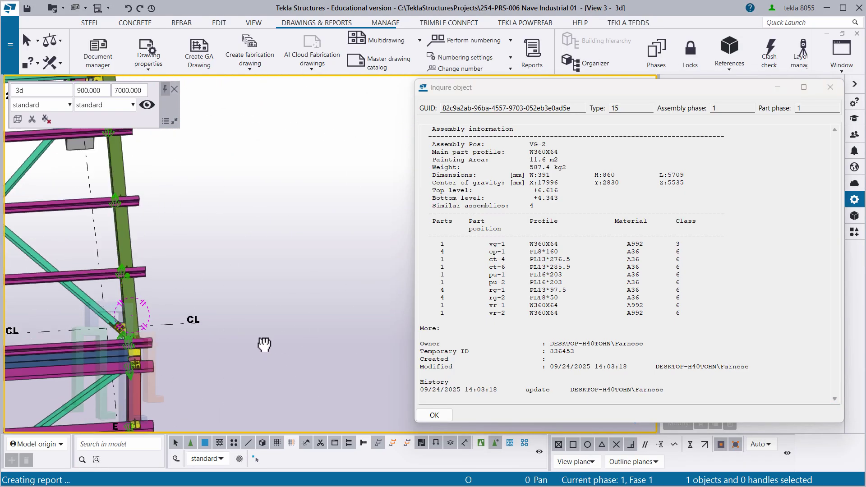
scroll(308, 340, down, 2)
scroll(294, 302, up, 5)
middle_drag(264, 319, 355, 291)
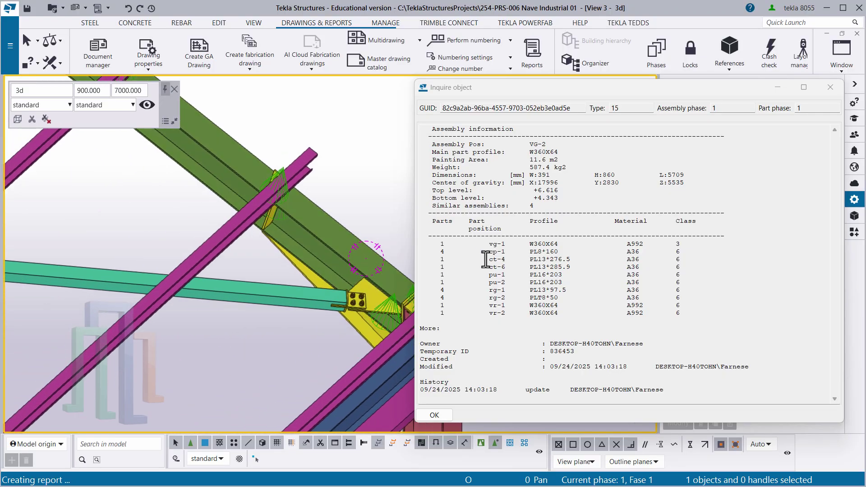
click(377, 296)
- Compare the brace gusset plates at the ridge and eave ends of the roof beam by selecting each one
scroll(364, 293, down, 5)
scroll(175, 213, up, 5)
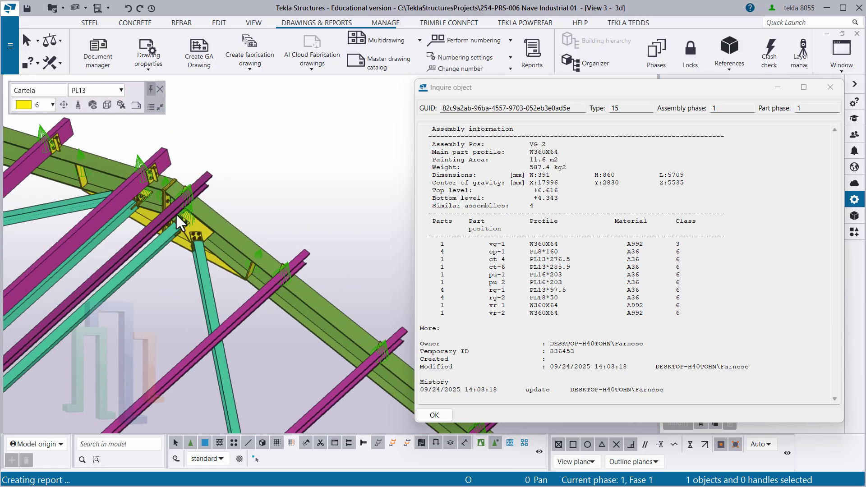
scroll(280, 243, down, 5)
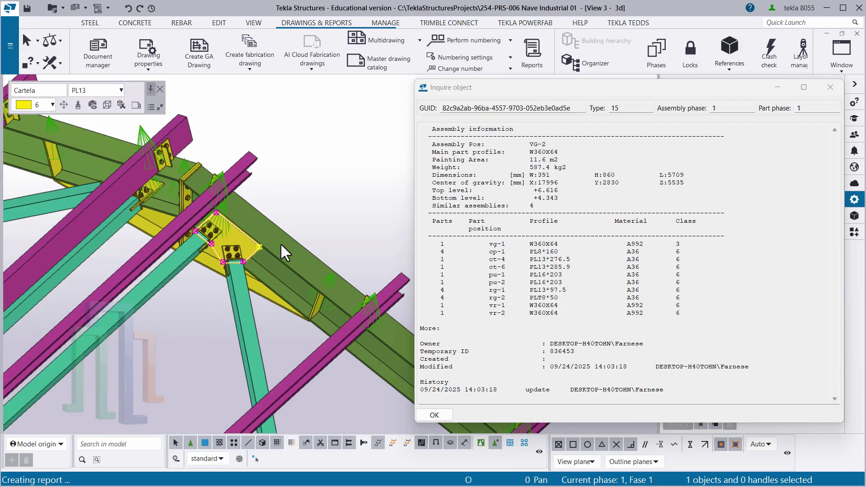
middle_drag(294, 274, 264, 237)
scroll(264, 239, up, 3)
scroll(270, 267, up, 6)
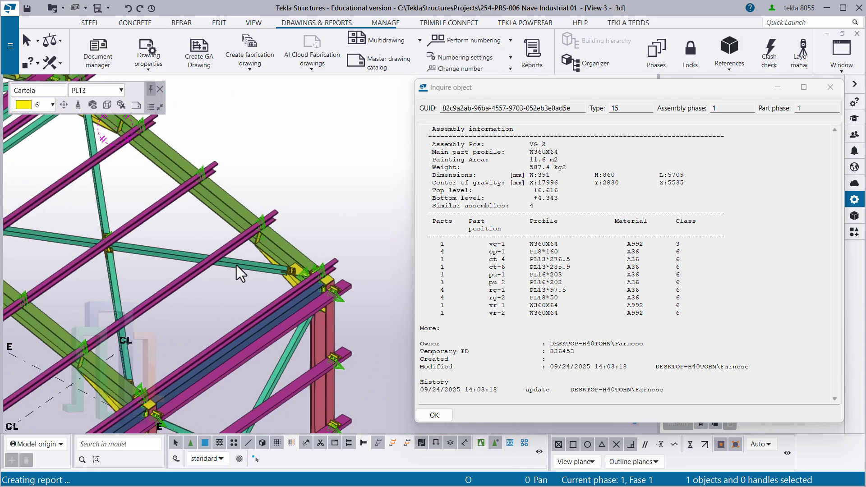
scroll(311, 281, down, 8)
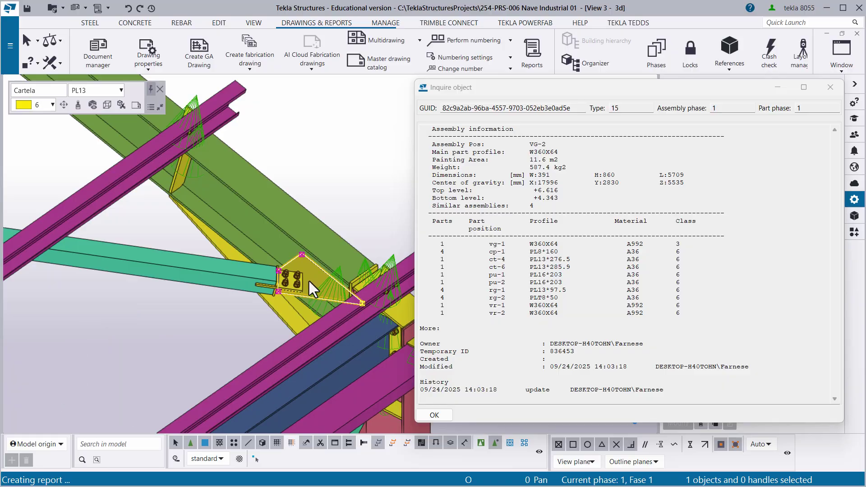
middle_drag(209, 258, 136, 256)
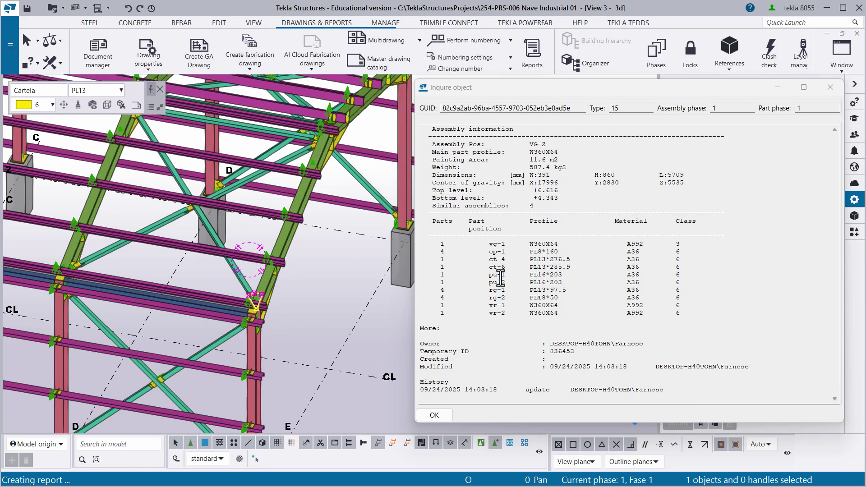
- Look up pu-1 and pu-2 in the parts list and select the PL16*203 union plate at the beam's eave end
drag(503, 276, 491, 276)
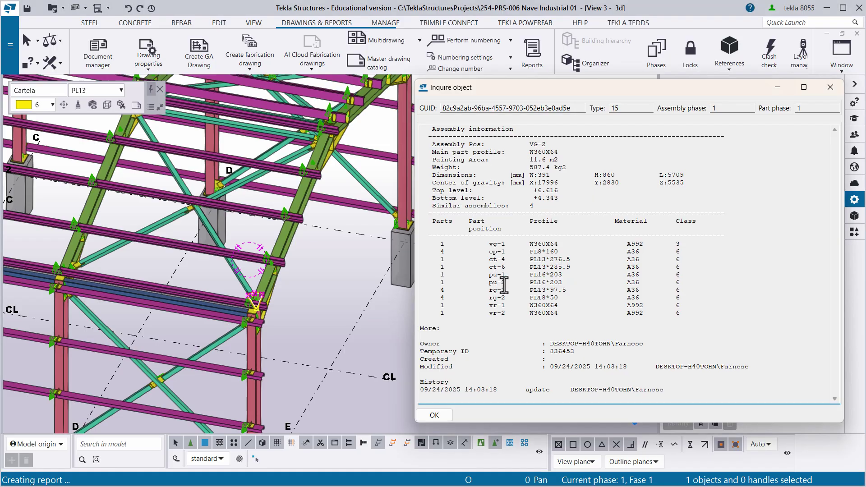
drag(504, 282, 488, 283)
scroll(250, 299, up, 8)
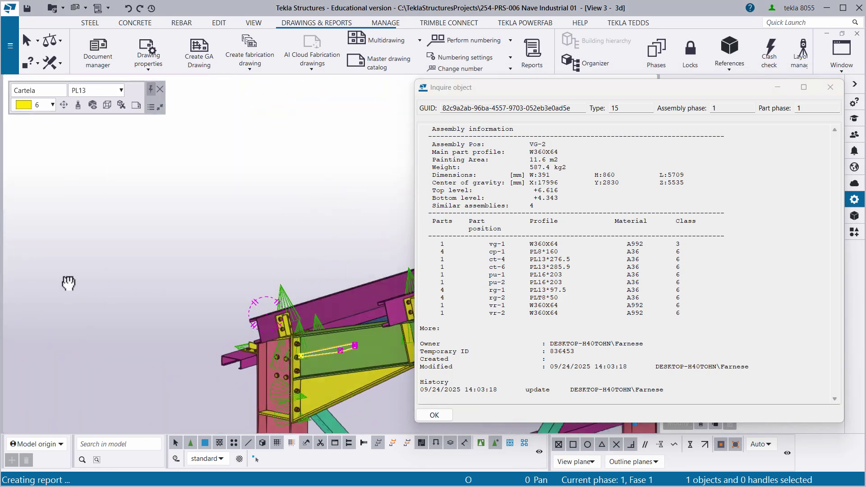
scroll(68, 283, up, 3)
middle_drag(68, 283, 136, 258)
scroll(177, 212, up, 3)
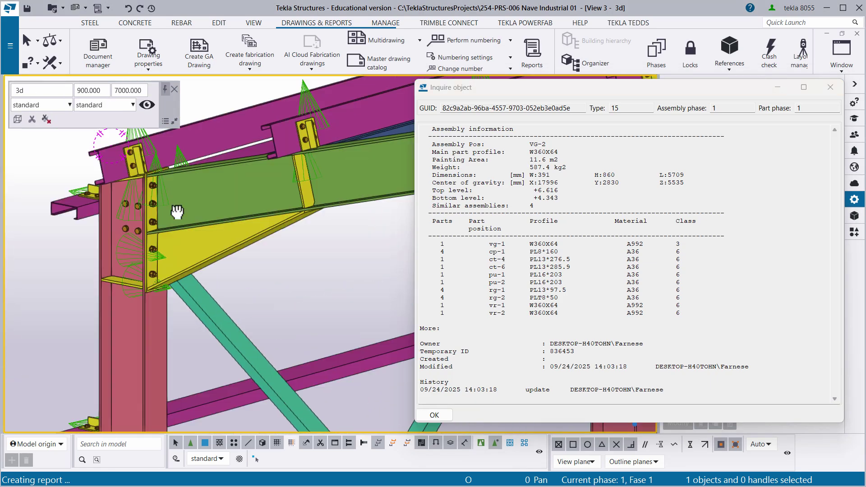
scroll(199, 229, down, 3)
click(205, 235)
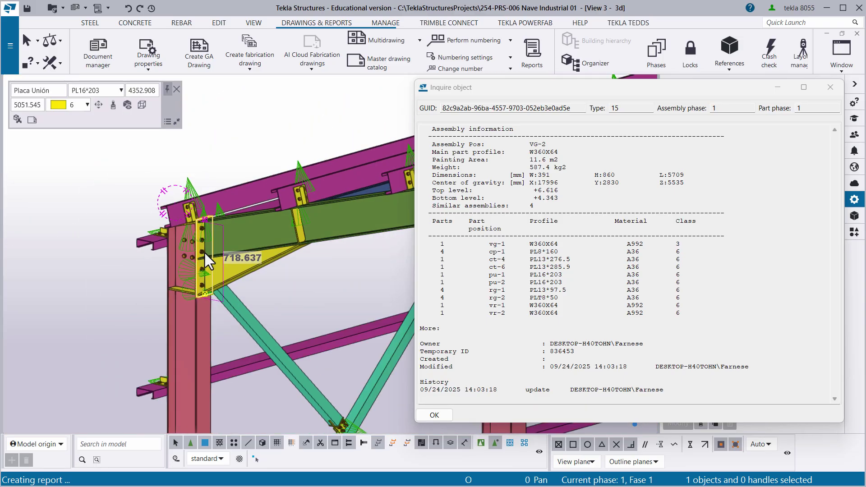
- Select the PL16*203 union plate at the beam's ridge end and check the pu-1 and pu-2 rows
scroll(213, 241, down, 3)
middle_drag(214, 241, 219, 348)
scroll(307, 272, up, 3)
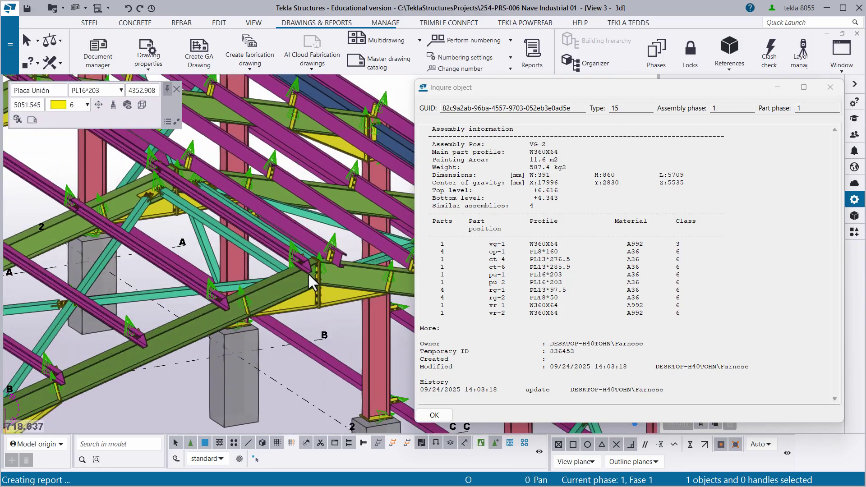
scroll(307, 272, up, 5)
click(338, 288)
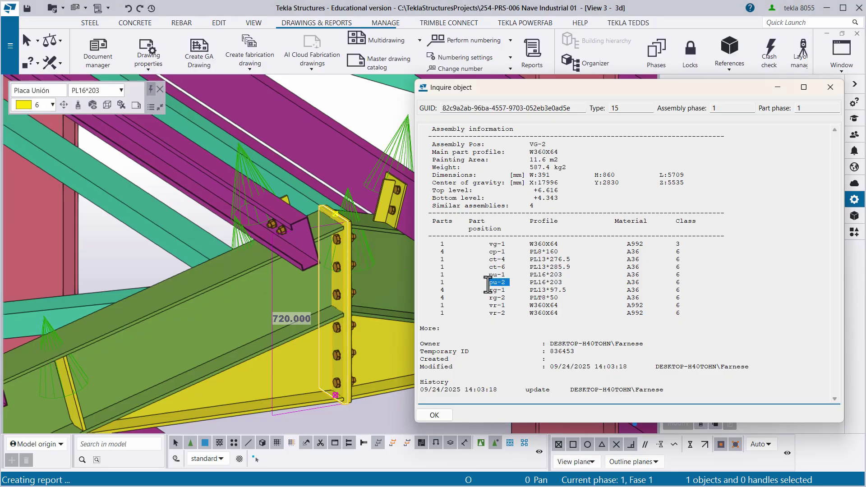
mouse_move(506, 275)
mouse_down()
mouse_move(490, 277)
mouse_move(496, 284)
mouse_up()
drag(440, 275, 446, 279)
- Look up rg-1 in the parts list and select the PL13 stiffener plates at the roof beam's eave and ridge haunches
drag(495, 292, 507, 291)
drag(444, 292, 498, 292)
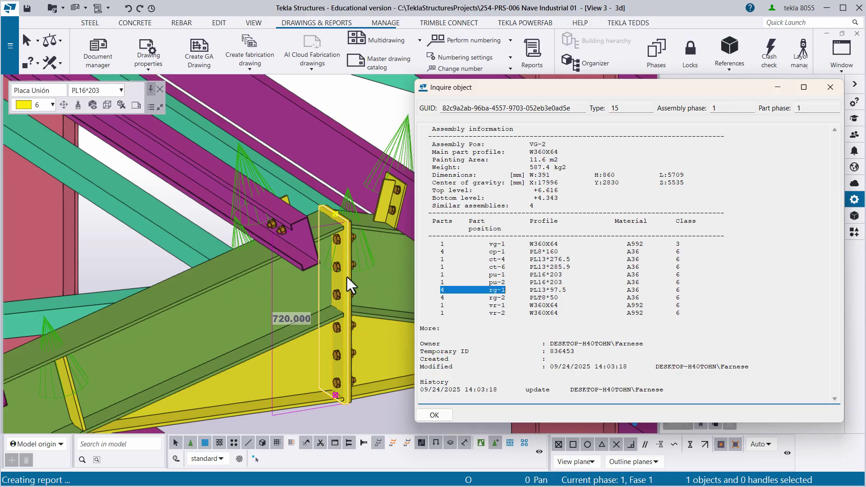
scroll(347, 277, down, 5)
scroll(244, 277, up, 3)
scroll(160, 250, up, 5)
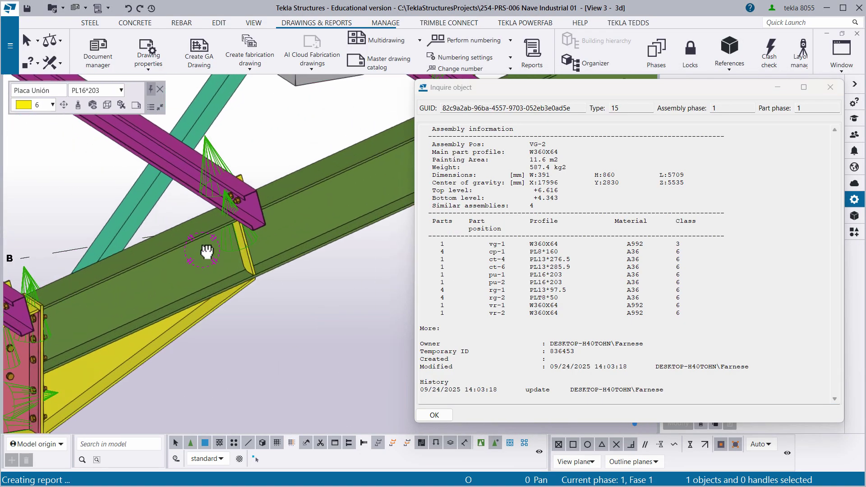
click(243, 251)
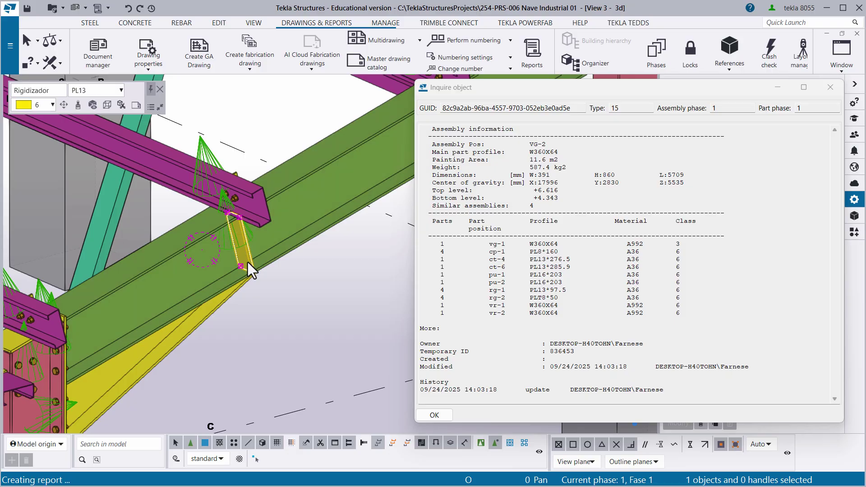
ctrl+middle_drag(247, 261, 148, 271)
key(ctrl+p)
scroll(183, 267, up, 6)
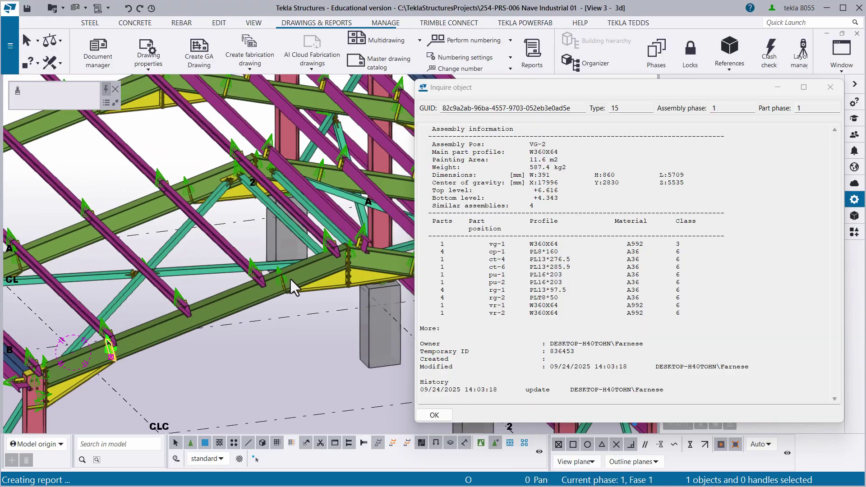
mouse_move(184, 249)
ctrl+middle_down()
mouse_move(344, 261)
mouse_move(175, 241)
mouse_move(209, 261)
mouse_move(196, 258)
ctrl+middle_up()
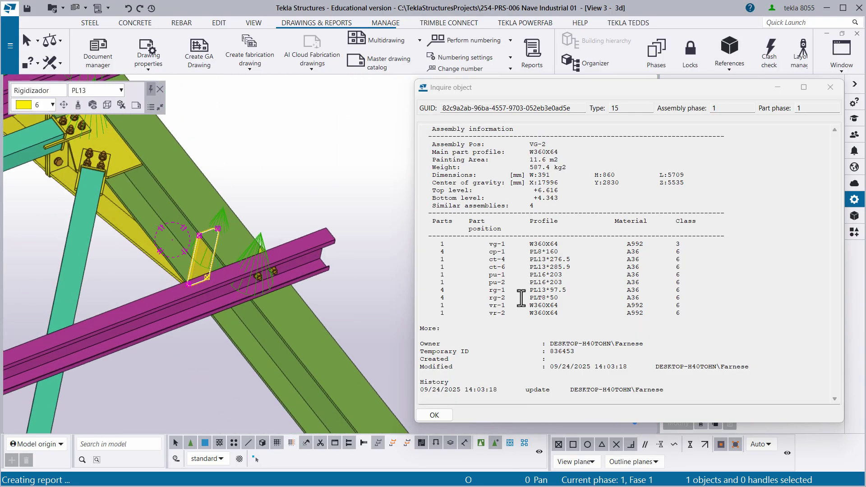
- Look up rg-2 in the parts list and select the small PLT50*8 stiffener on the purlin clip near the beam's ridge end
mouse_move(442, 291)
mouse_down()
mouse_move(507, 290)
mouse_move(441, 299)
mouse_up()
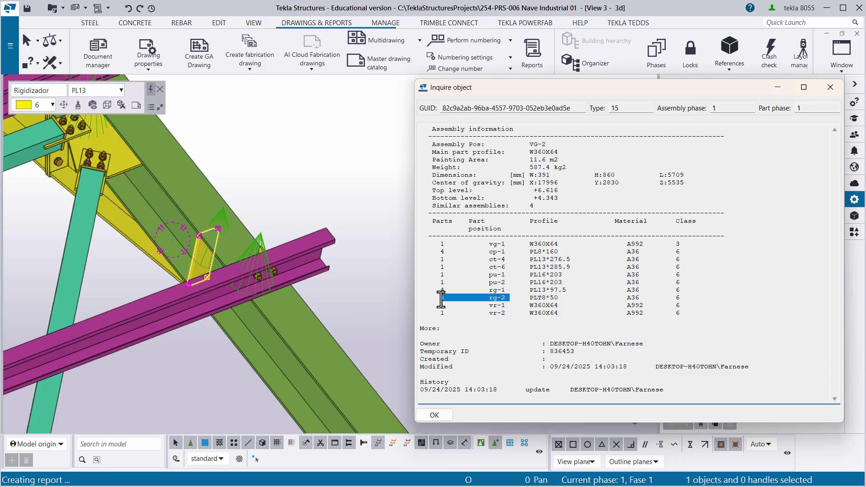
scroll(295, 304, down, 5)
middle_drag(296, 299, 74, 315)
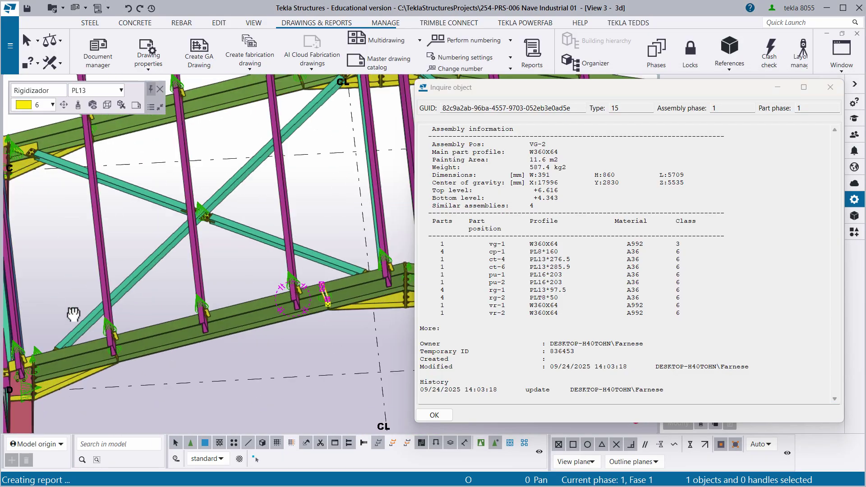
scroll(296, 380, up, 10)
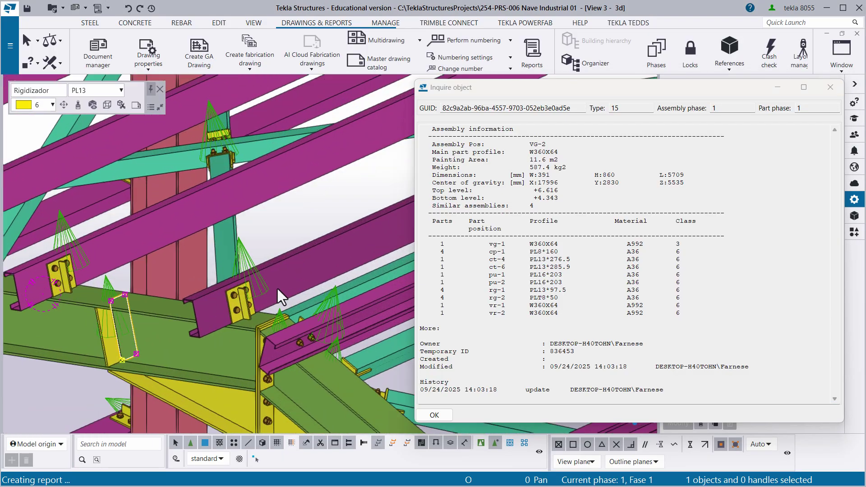
scroll(277, 288, up, 5)
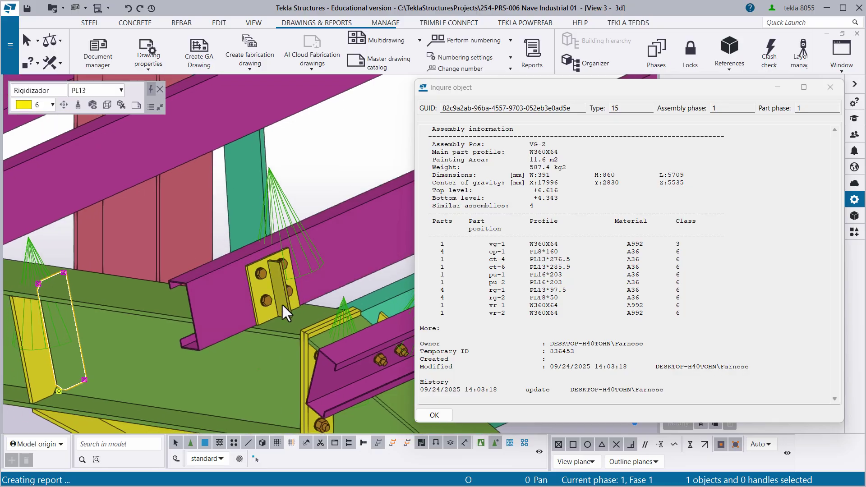
click(282, 303)
- Select the PLT50*8 stiffeners on the other purlin clips along the roof beam, working toward the eave
scroll(283, 304, down, 5)
scroll(231, 293, up, 6)
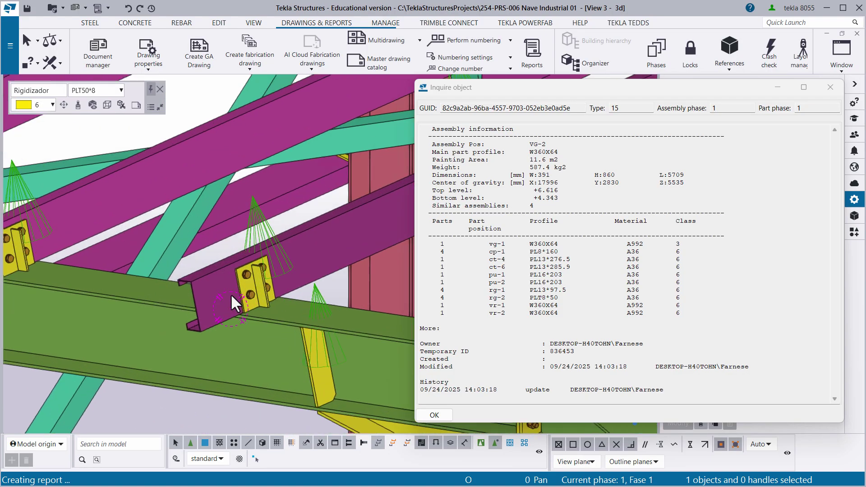
scroll(231, 294, up, 3)
scroll(277, 289, down, 5)
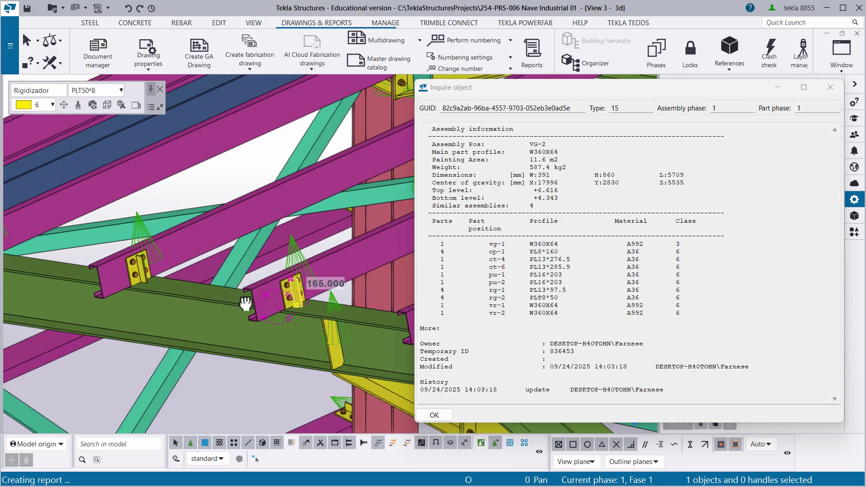
scroll(231, 292, up, 5)
ctrl+middle_drag(248, 283, 290, 284)
scroll(288, 288, down, 6)
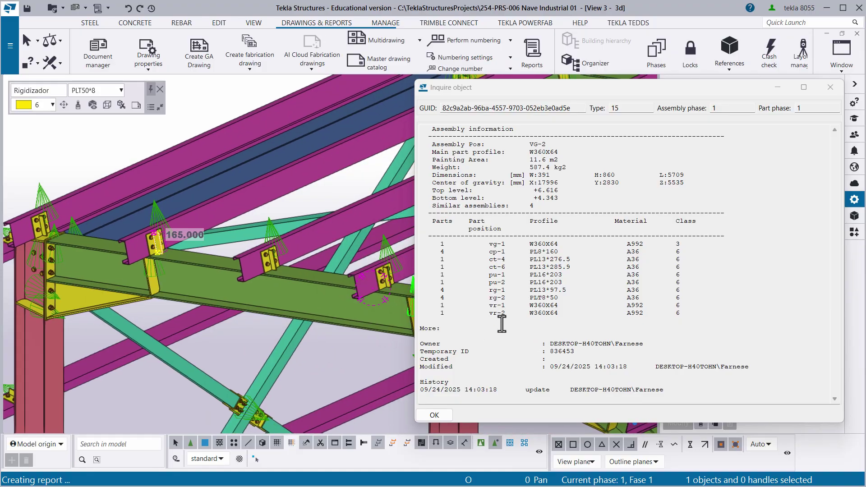
- Look up vr-1 and vr-2 in the parts list and select the W360X64 haunch at the roof beam's eave end
drag(441, 307, 494, 305)
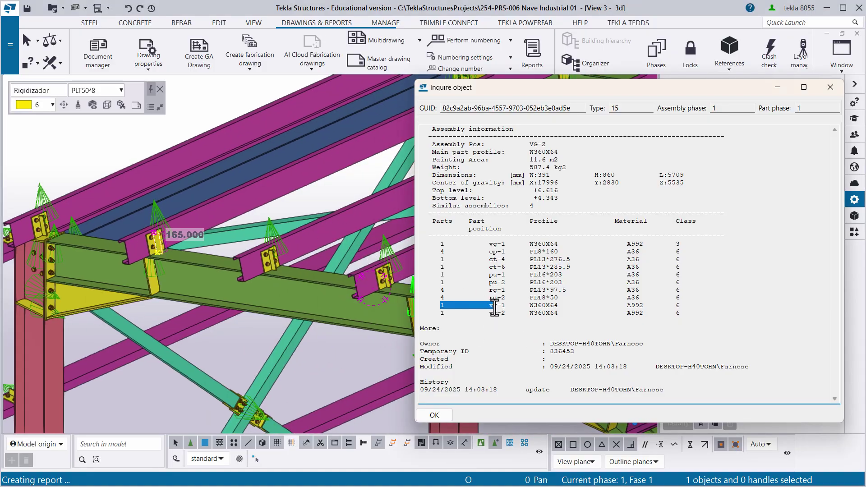
click(492, 306)
double_click(492, 305)
double_click(493, 313)
scroll(92, 291, up, 2)
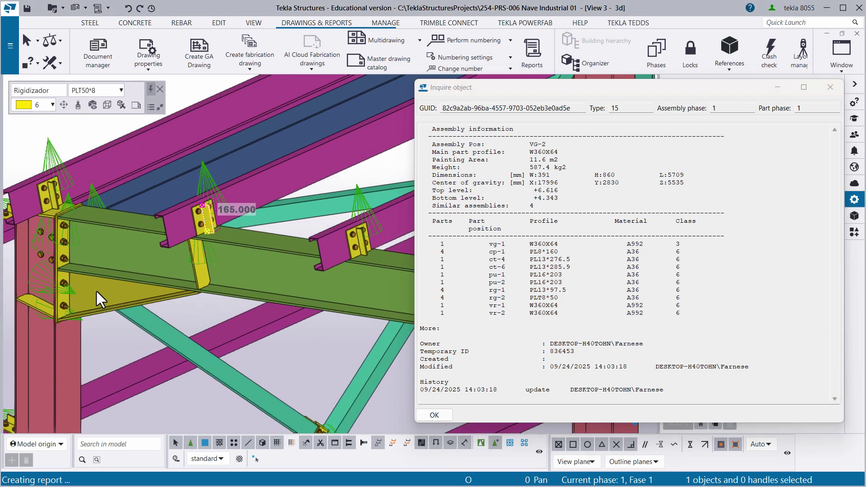
middle_drag(96, 290, 103, 274)
click(126, 278)
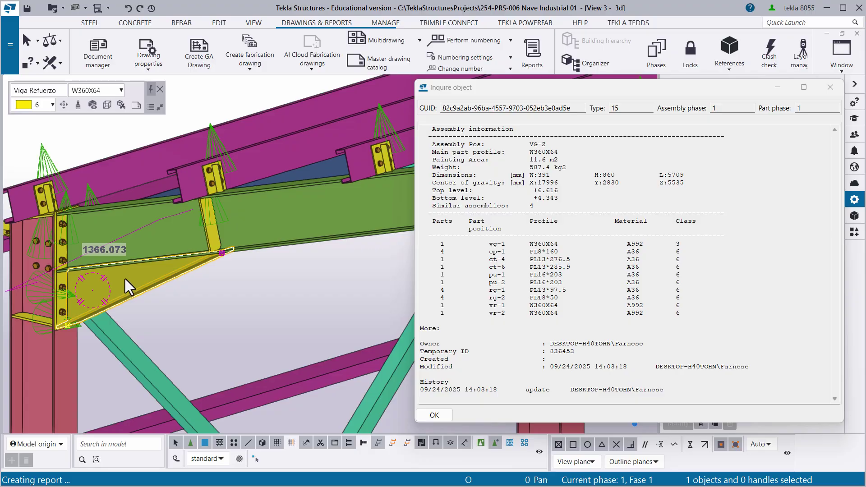
- Select the W360X64 haunch at the roof beam's ridge end to compare it with the eave haunch
scroll(136, 282, down, 3)
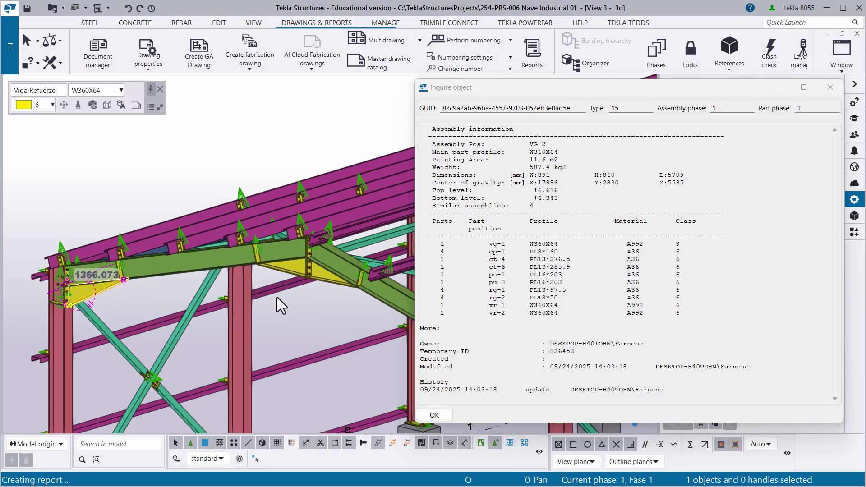
scroll(288, 280, up, 3)
scroll(287, 250, down, 3)
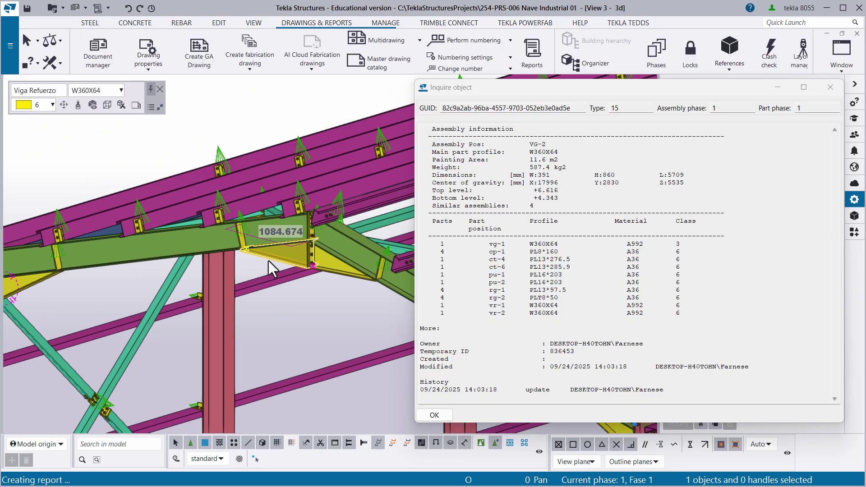
middle_drag(269, 260, 151, 310)
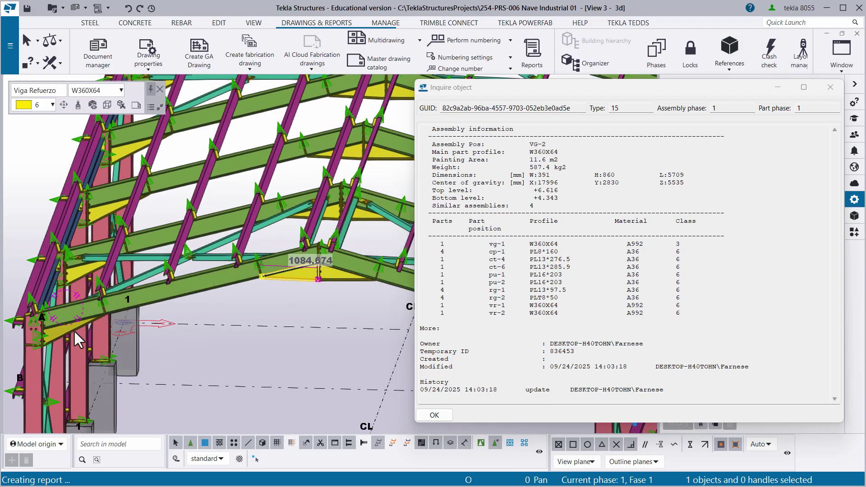
- Narrow the Inquire object window and view the whole building beside it
scroll(303, 275, down, 2)
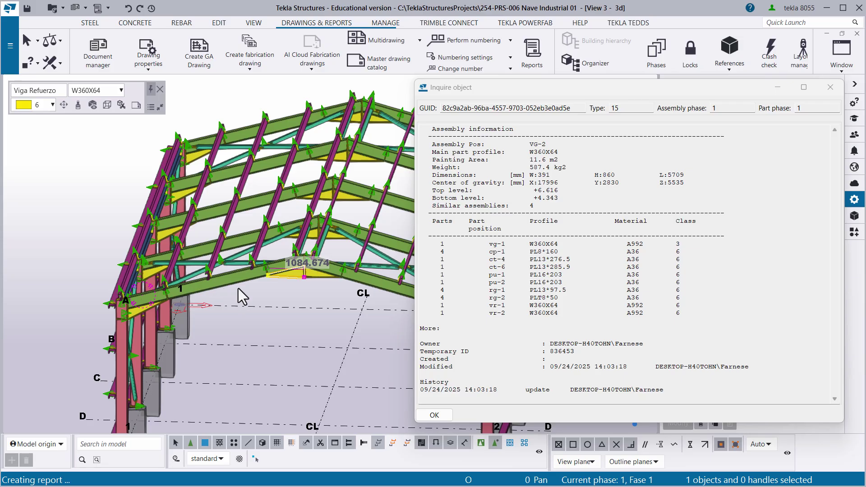
ctrl+middle_drag(238, 289, 289, 302)
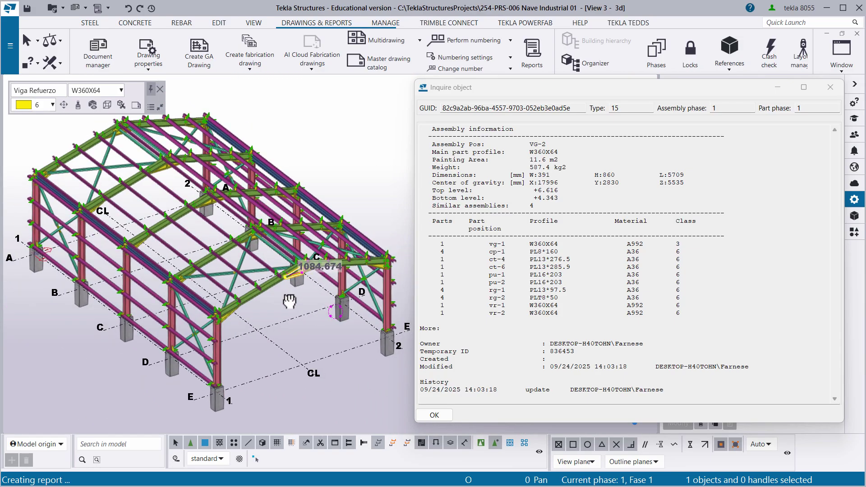
scroll(289, 301, up, 5)
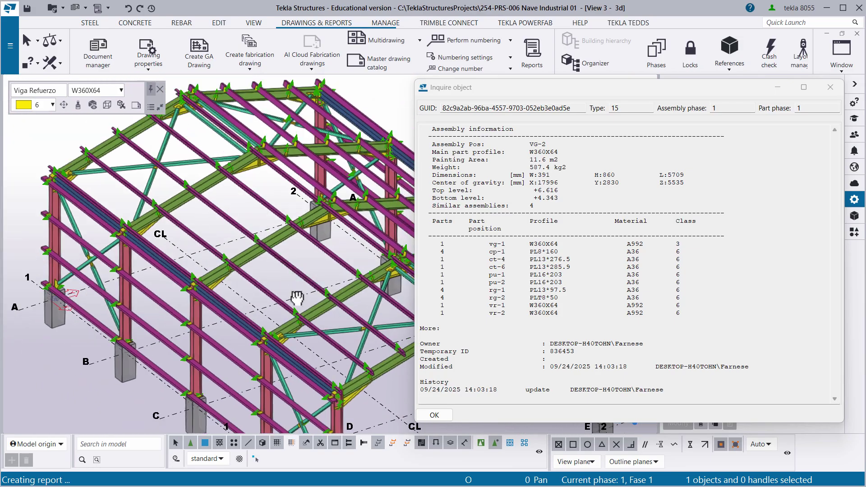
scroll(297, 298, down, 5)
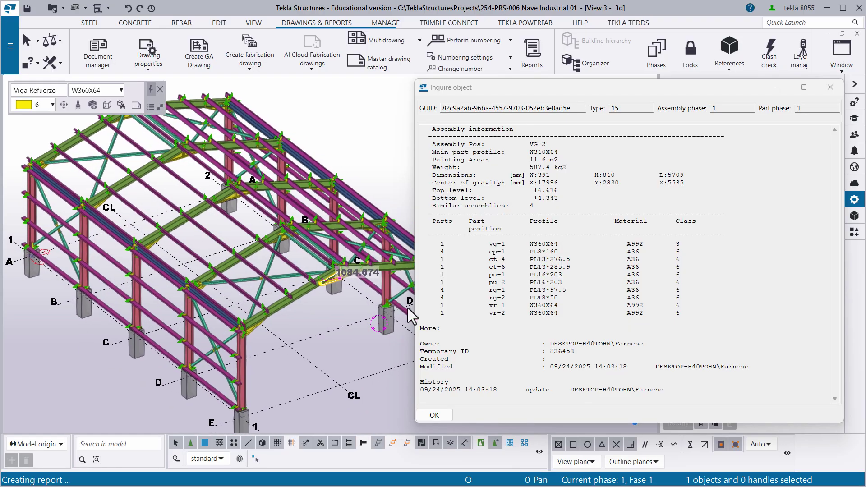
drag(411, 309, 450, 310)
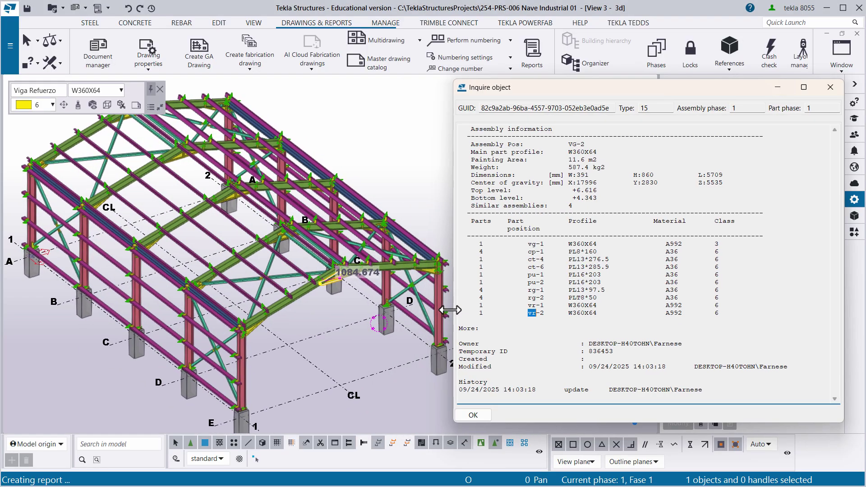
middle_drag(253, 289, 257, 277)
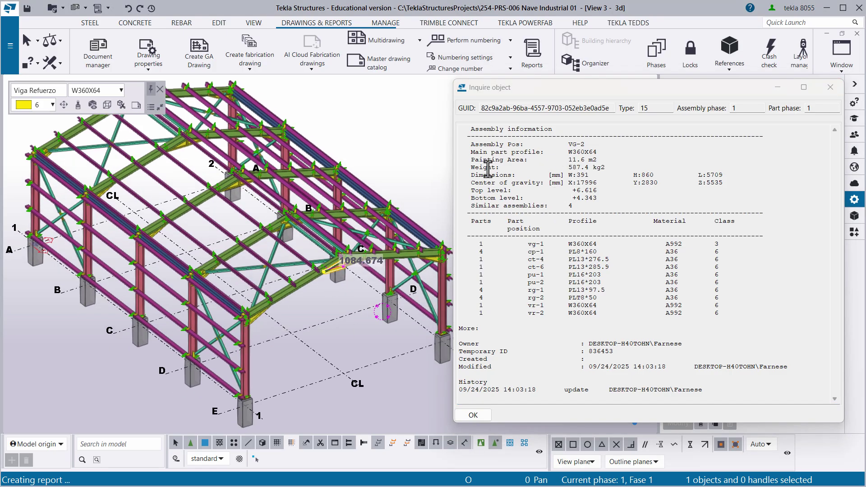
- Review the VG-2 assembly's weight, painting area, centre of gravity, parts table and number of similar assemblies in the inquiry report
drag(475, 167, 579, 168)
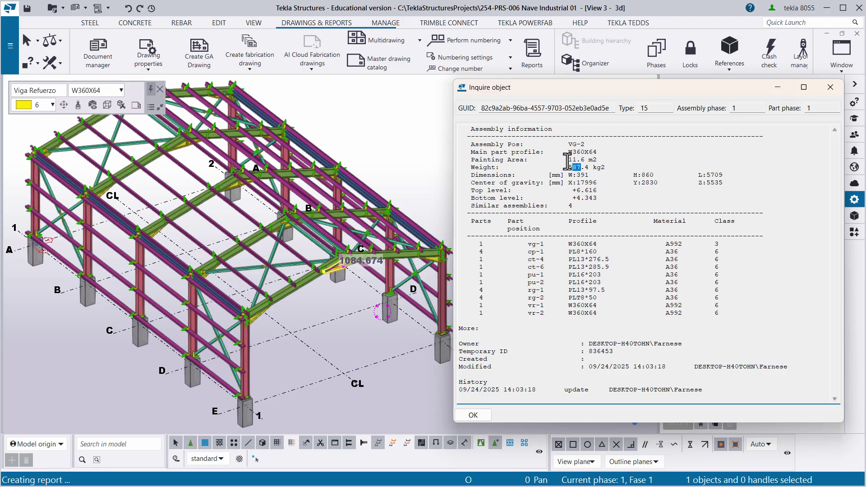
mouse_move(569, 160)
mouse_down()
mouse_move(582, 169)
mouse_move(584, 160)
mouse_up()
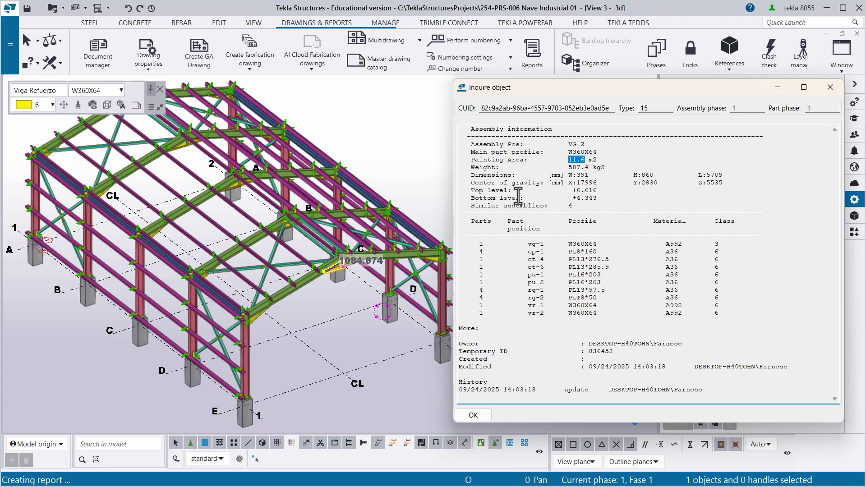
click(475, 185)
drag(474, 185, 725, 190)
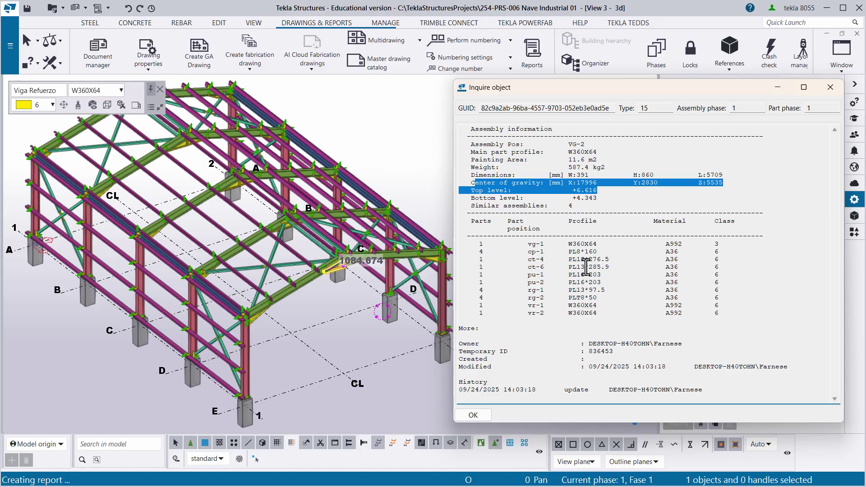
drag(508, 222, 755, 322)
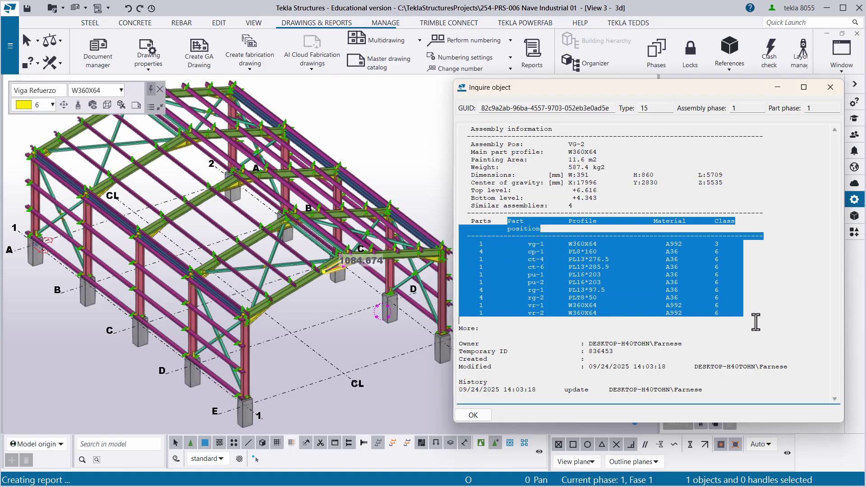
scroll(328, 316, down, 3)
scroll(328, 316, up, 2)
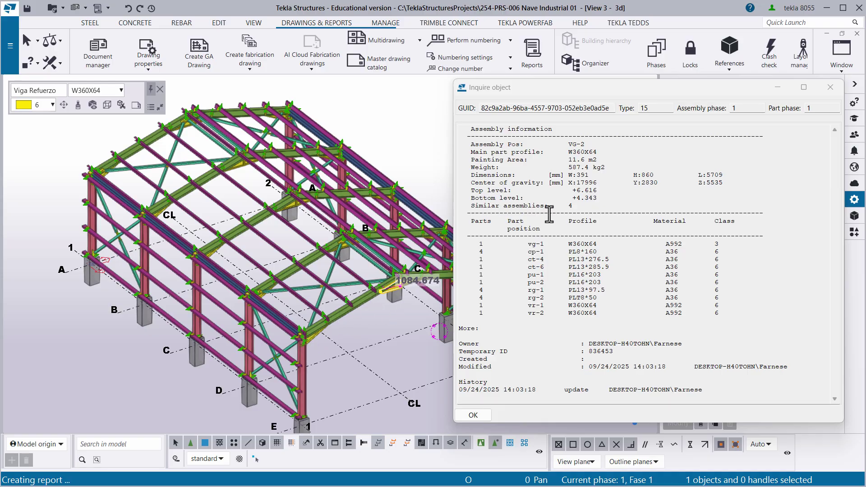
double_click(571, 205)
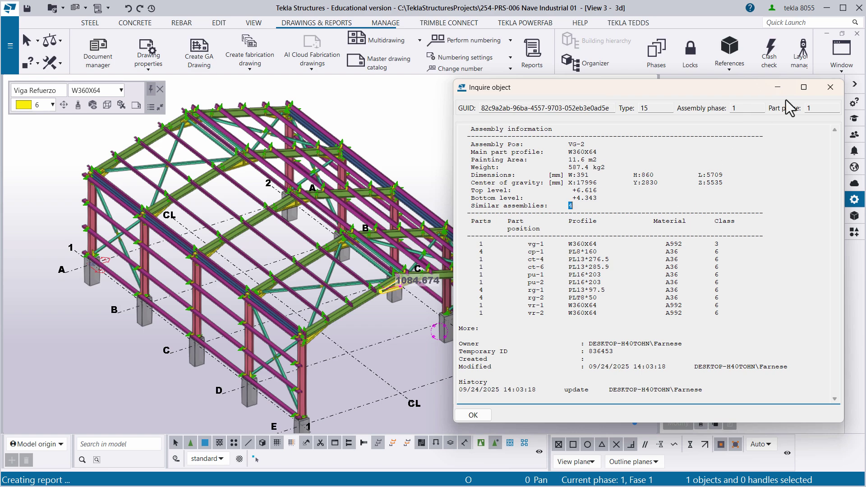
- Close the assembly inquiry report and clear the haunch selection in the 3D view
click(830, 87)
click(401, 322)
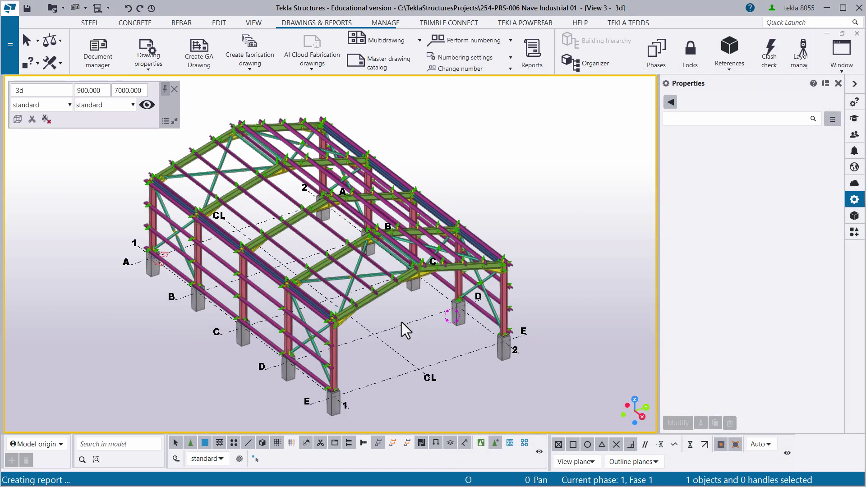
middle_drag(401, 322, 385, 325)
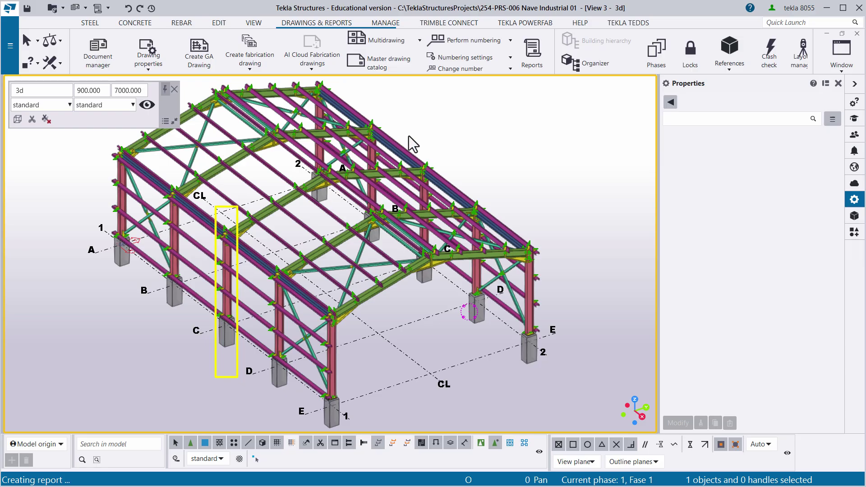
drag(412, 134, 443, 317)
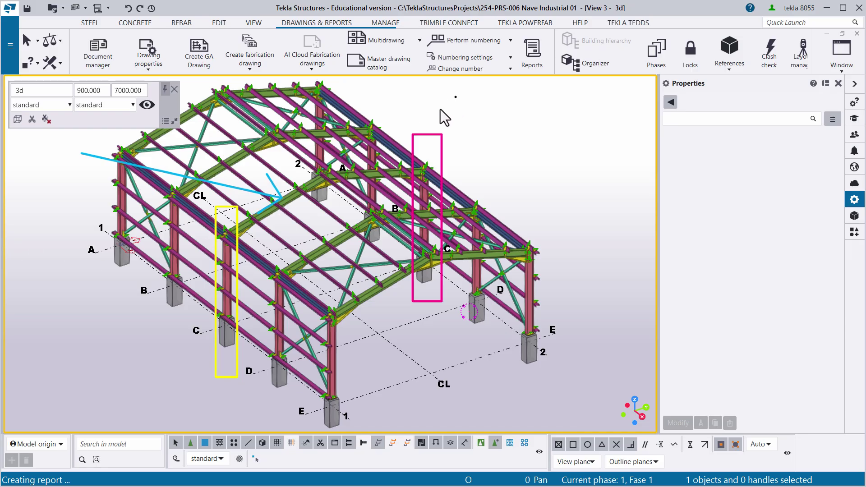
drag(455, 97, 371, 171)
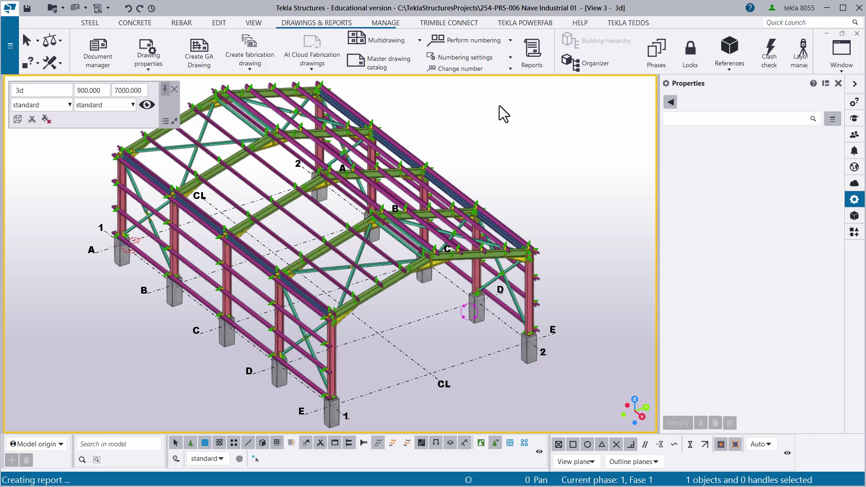
- Open the numbering settings, load the "+ Modificado 01" preset and move the setup window off the model
click(468, 58)
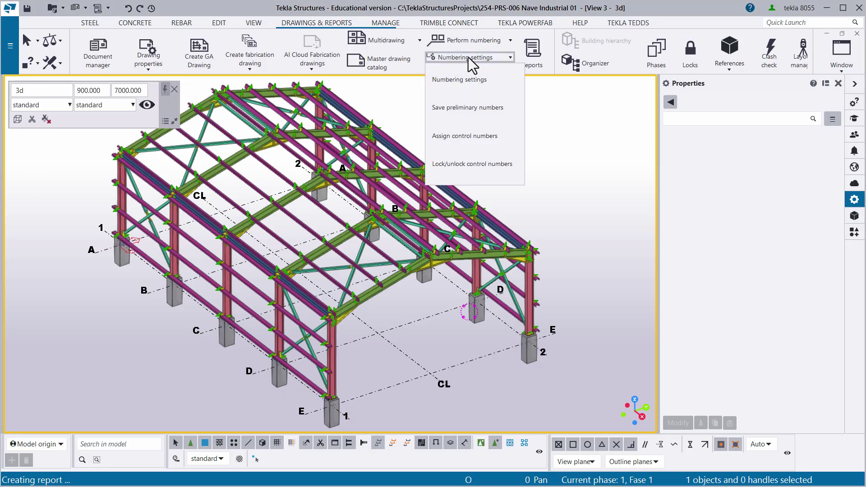
click(472, 83)
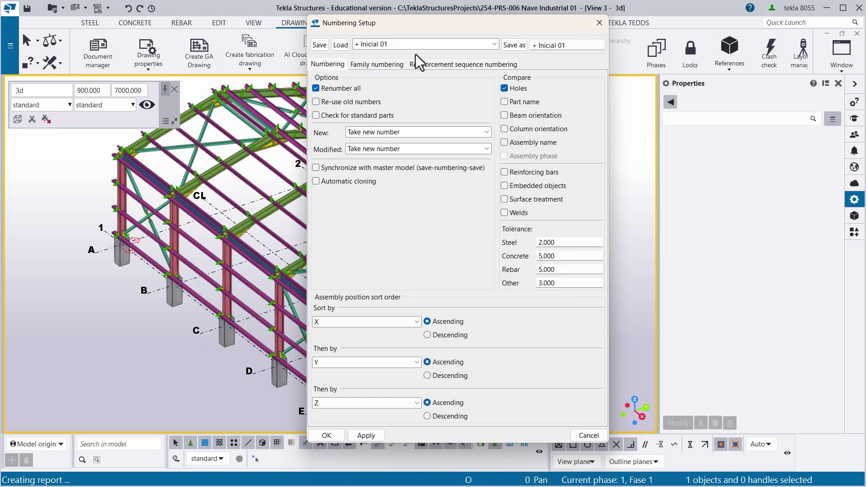
click(494, 44)
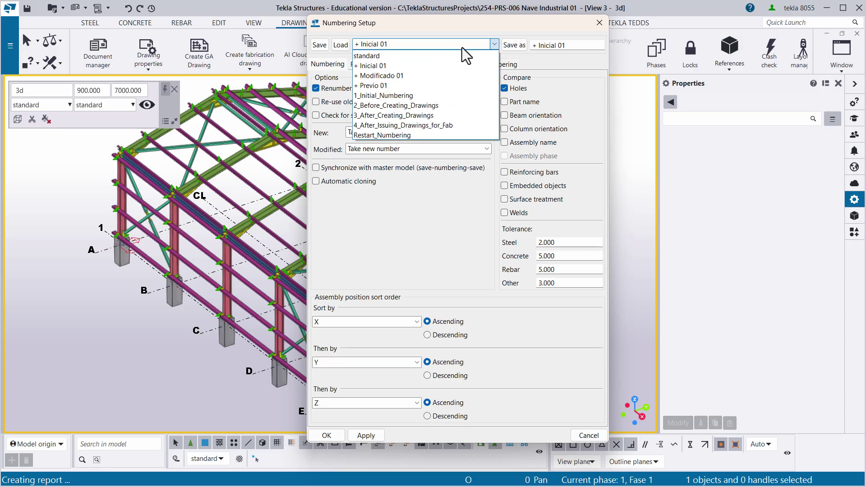
click(402, 76)
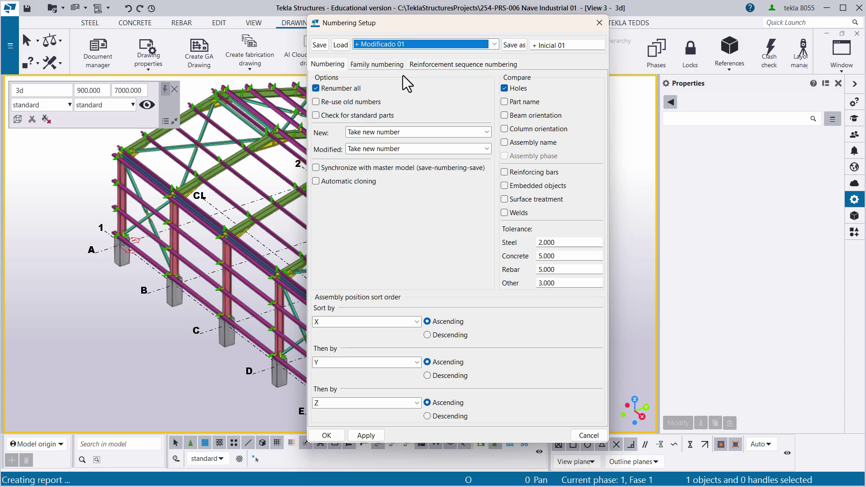
click(344, 44)
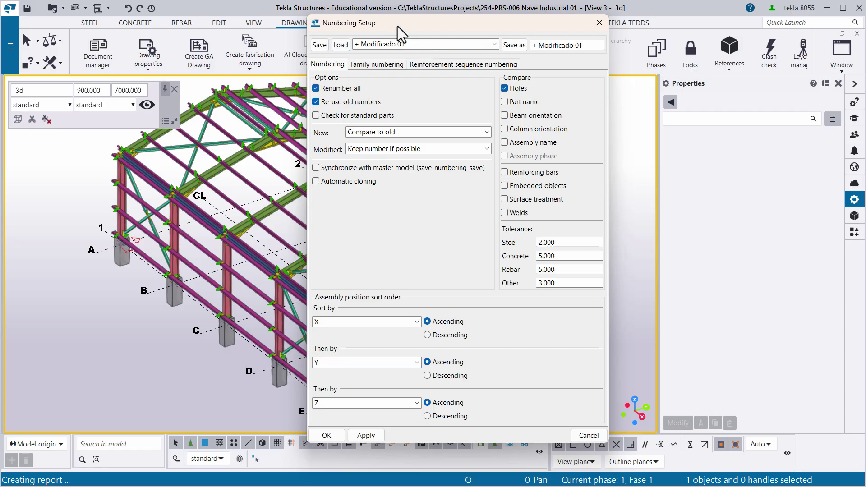
drag(402, 25, 583, 34)
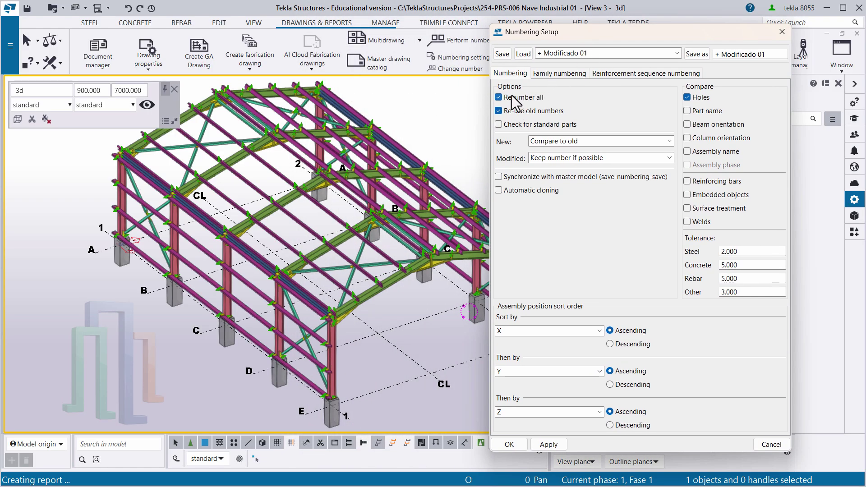
- Examine the Re-use old numbers option and the numbering choices for new and modified parts, keeping Compare to old and Keep number if possible
click(499, 112)
click(499, 111)
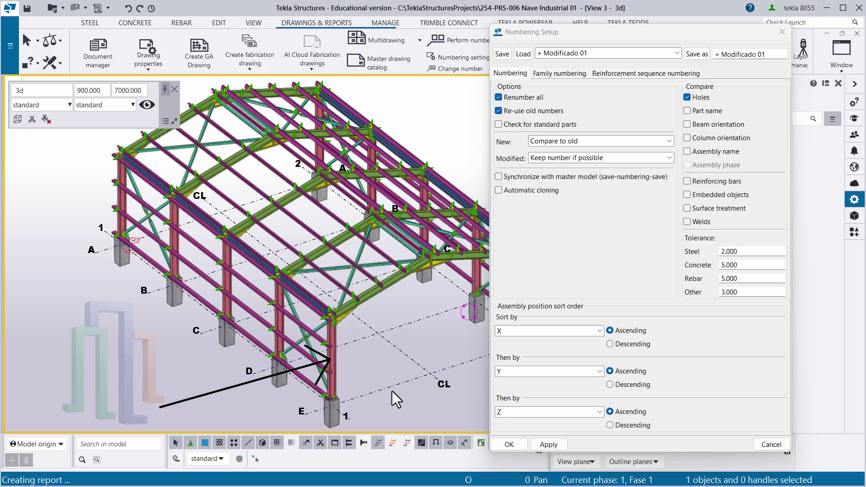
drag(436, 410, 324, 363)
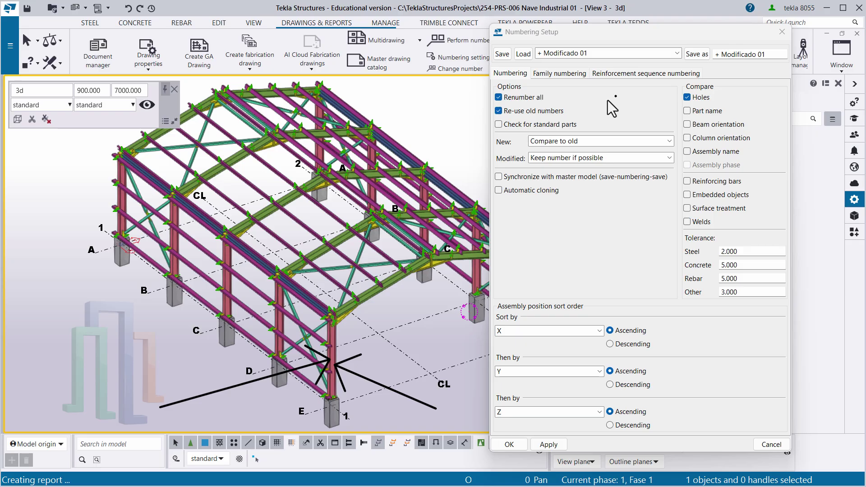
drag(616, 96, 566, 110)
click(592, 141)
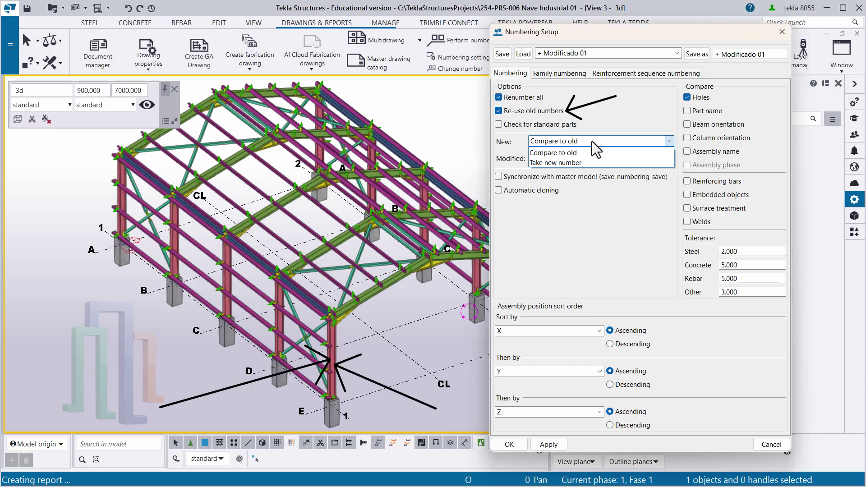
click(564, 153)
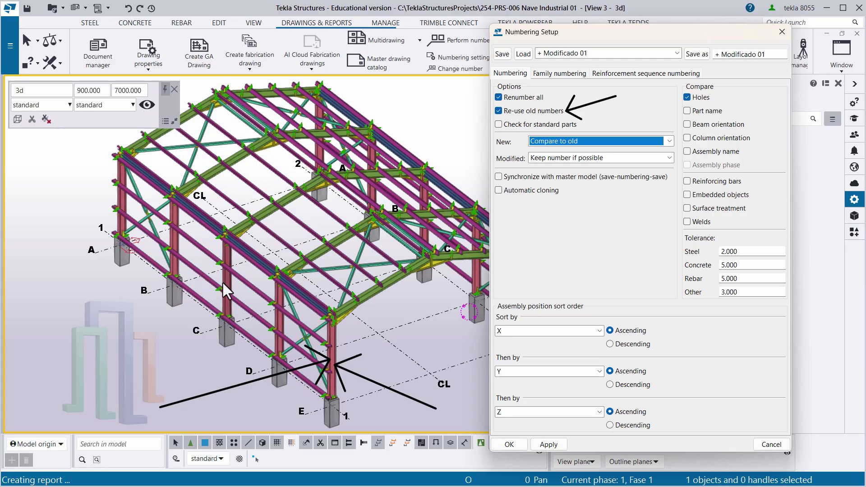
click(613, 167)
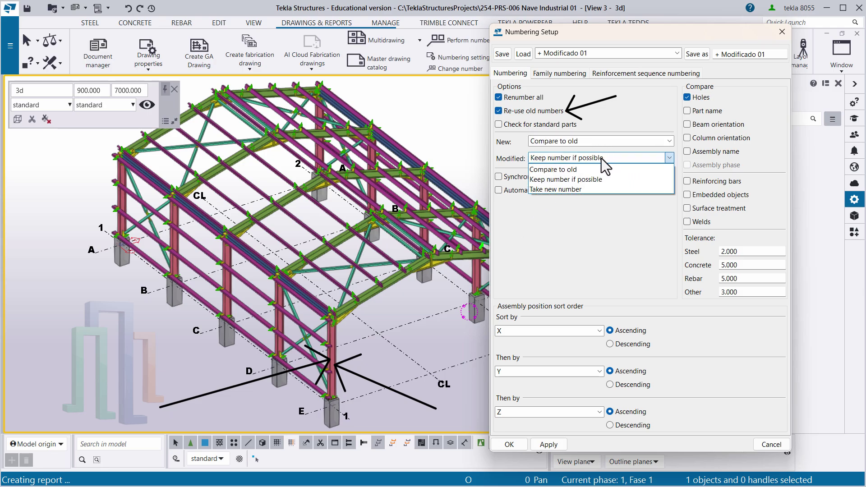
click(575, 179)
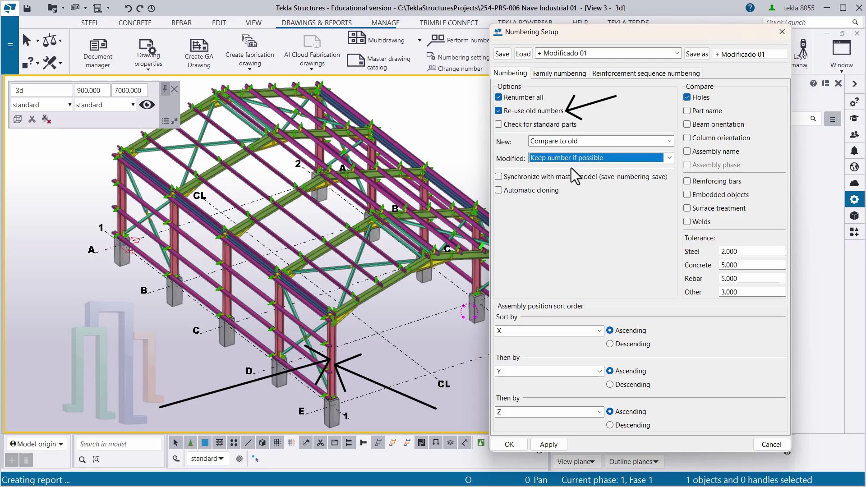
click(558, 145)
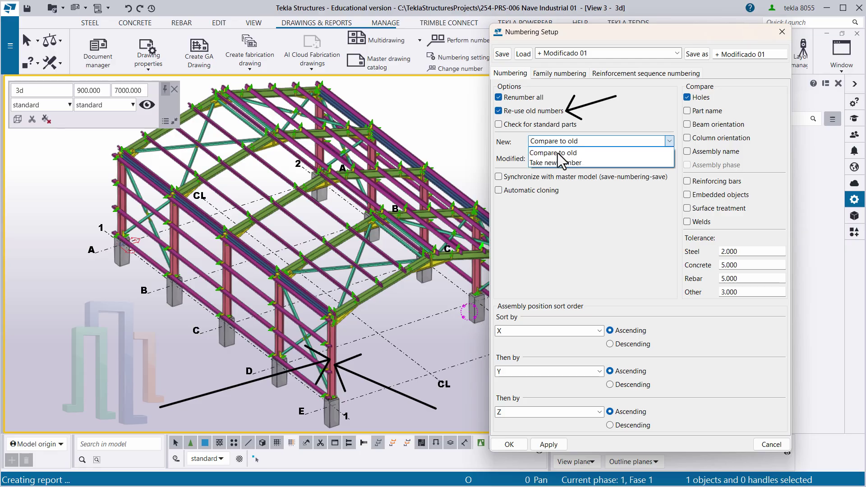
click(556, 154)
click(573, 160)
click(565, 178)
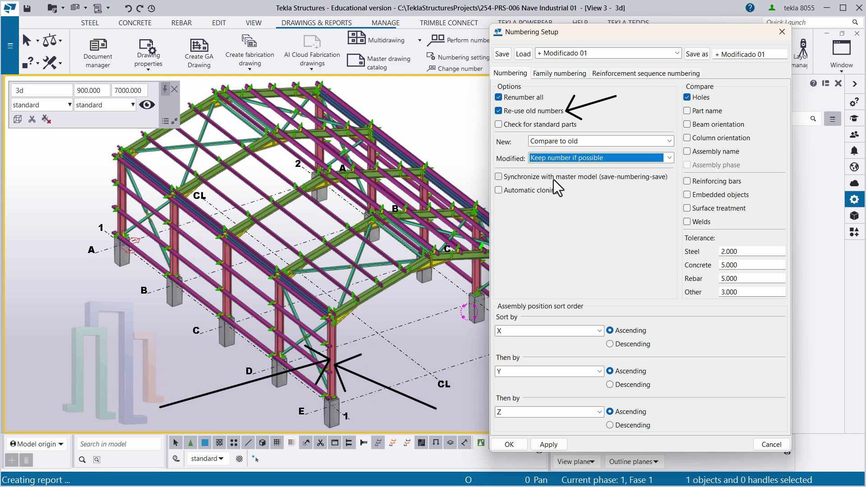
click(566, 144)
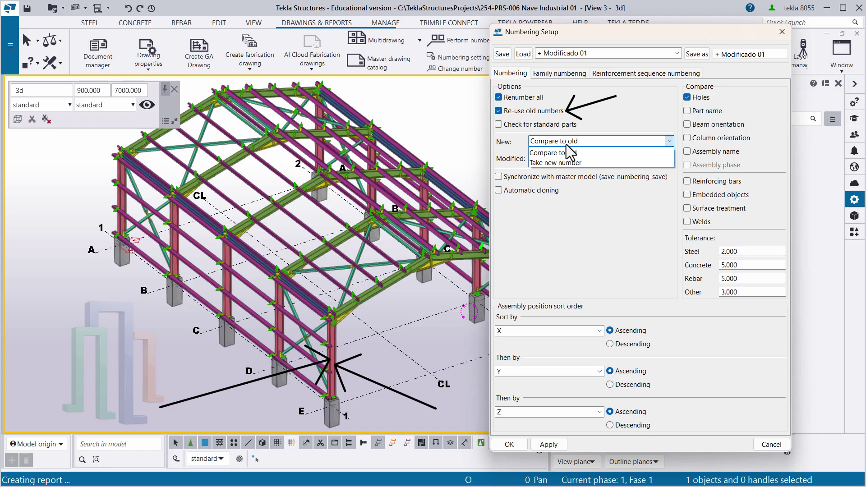
click(551, 153)
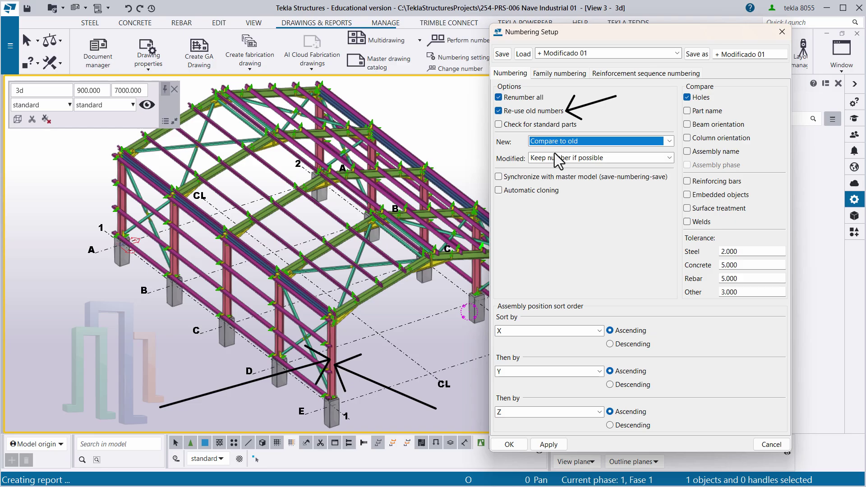
- Try Take new number for new parts and restore Compare to old
click(564, 138)
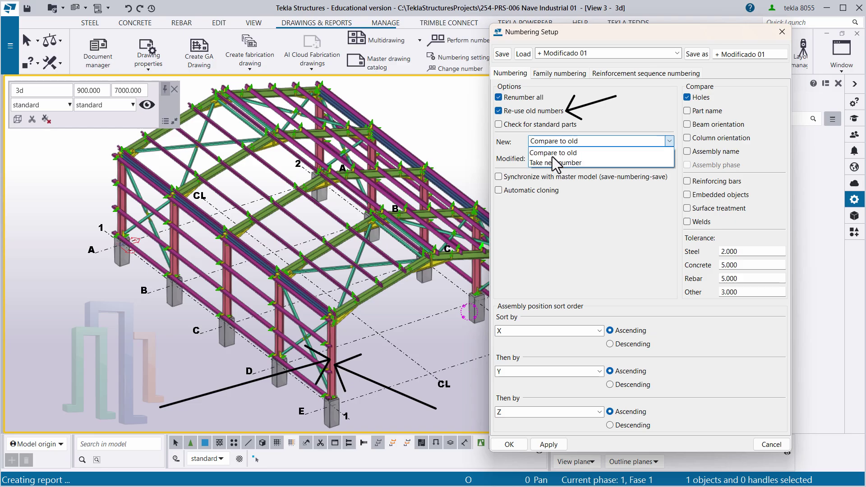
click(543, 163)
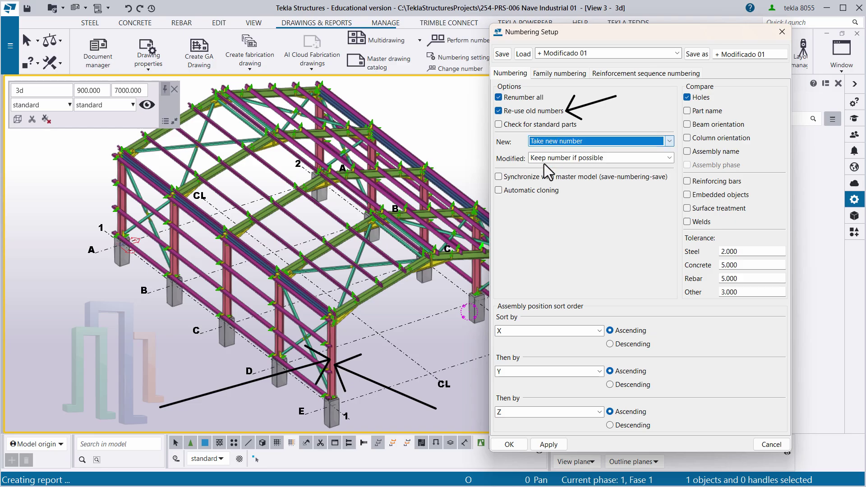
click(573, 141)
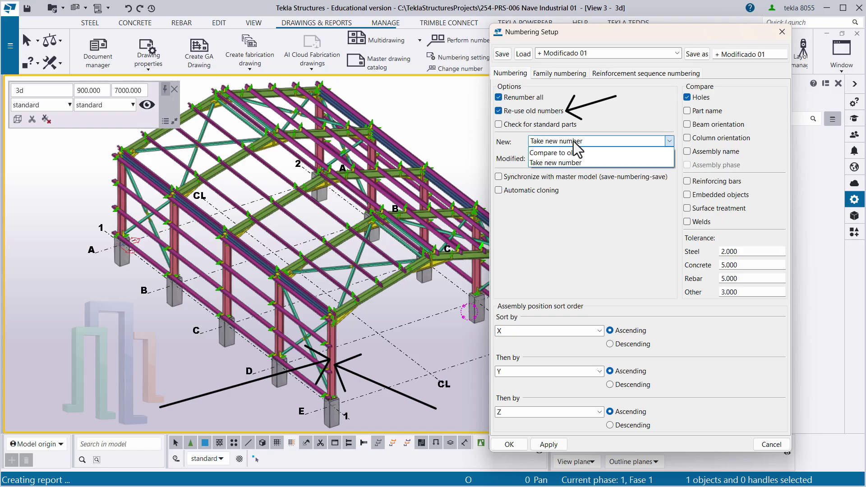
click(567, 152)
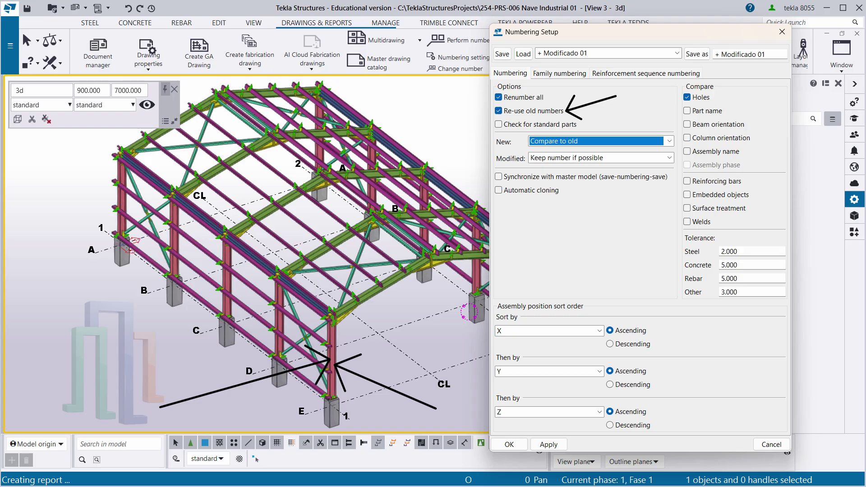
key(Escape)
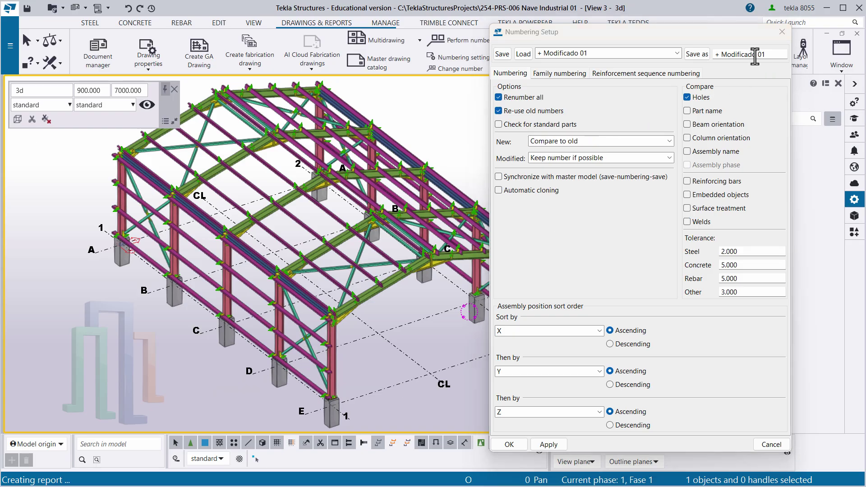
- Save the current numbering settings as a new preset named "+ Ya fabricando 01"
drag(757, 55, 717, 60)
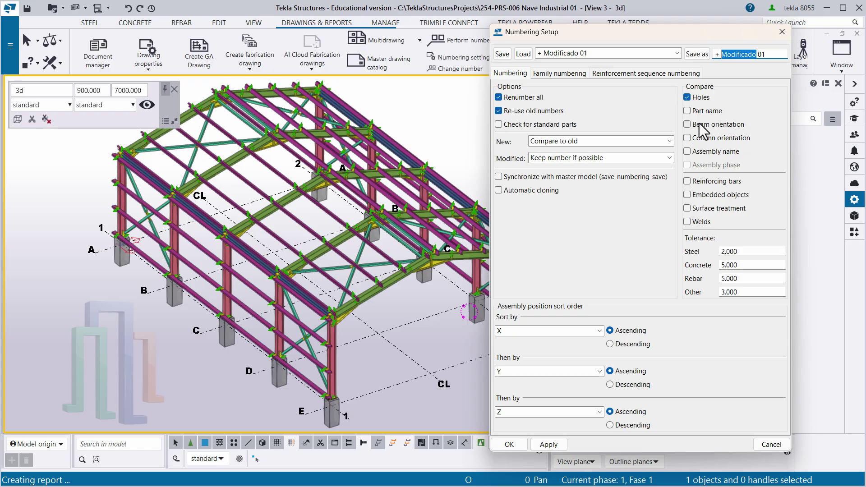
text(IUEGO DE)
text(FABRICONES)
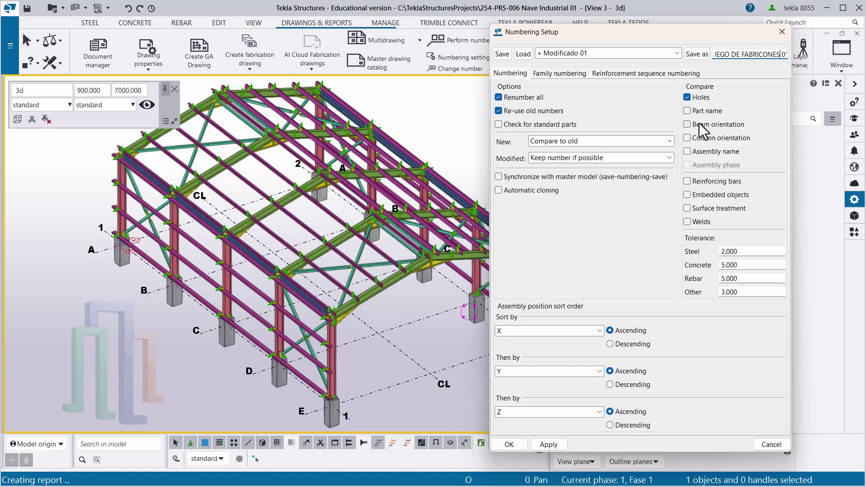
key(BackSpace)
key(BackSpace)
key(BackSpace)
key(BackSpace)
key(BackSpace)
key(BackSpace)
key(BackSpace)
key(BackSpace)
key(BackSpace)
key(BackSpace)
key(BackSpace)
key(BackSpace)
key(BackSpace)
key(BackSpace)
key(BackSpace)
key(BackSpace)
key(BackSpace)
key(BackSpace)
key(BackSpace)
text(+ Ya fabricando)
click(697, 53)
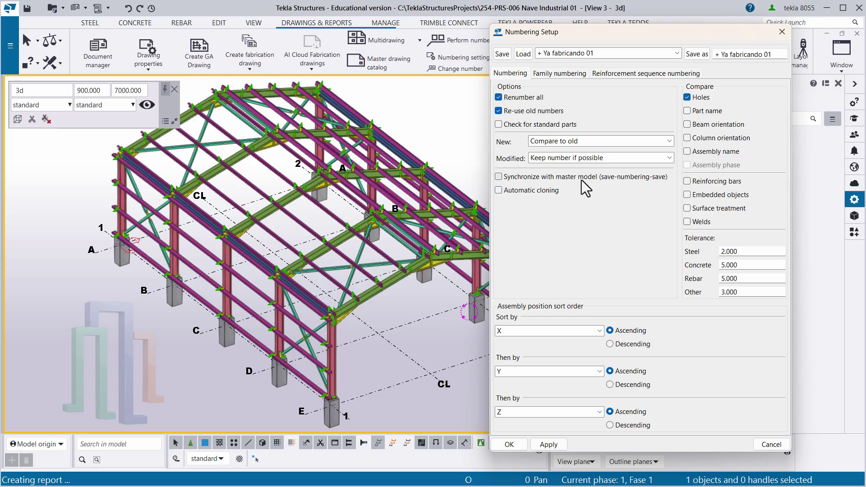
- Load the "+ Ya fabricando 01" numbering preset, apply it and close the numbering setup
click(670, 53)
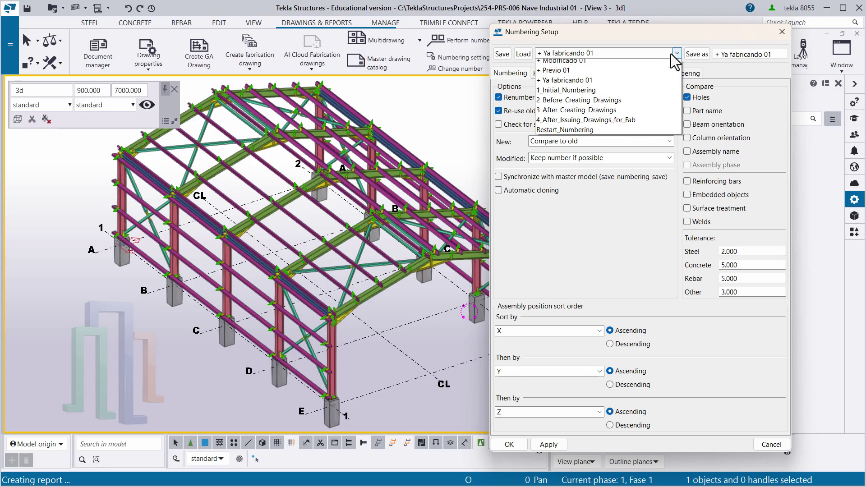
click(596, 107)
click(523, 54)
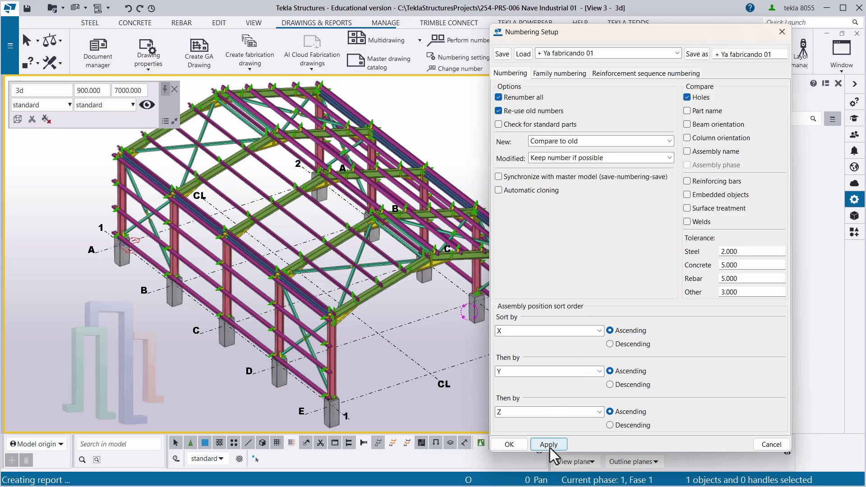
click(508, 444)
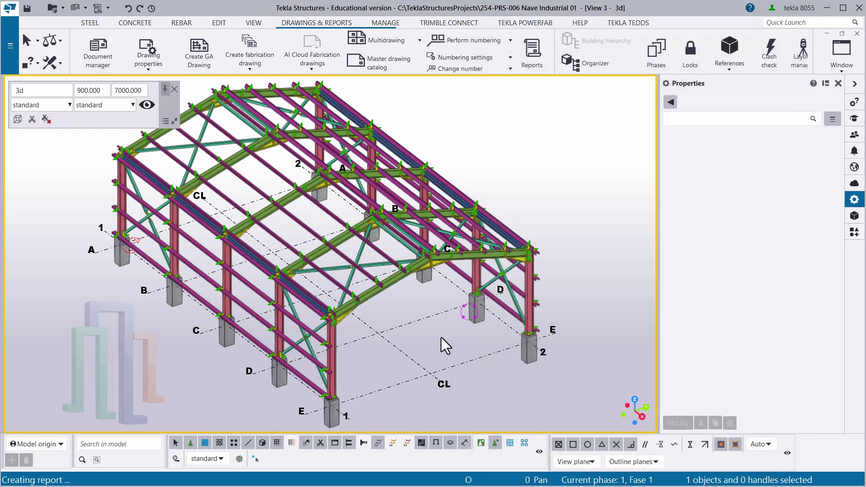
- Search the component catalog for "sti" and open the Stiffeners (1003) component
scroll(372, 179, up, 2)
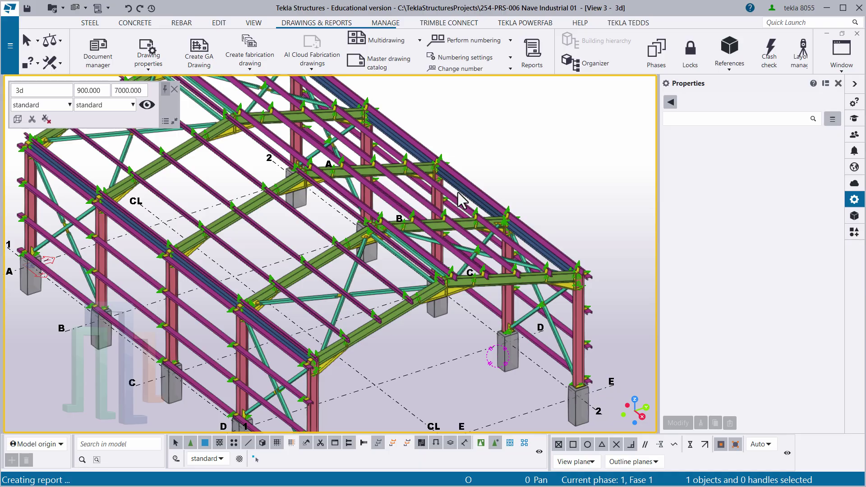
ctrl+middle_drag(462, 198, 323, 205)
scroll(324, 205, up, 4)
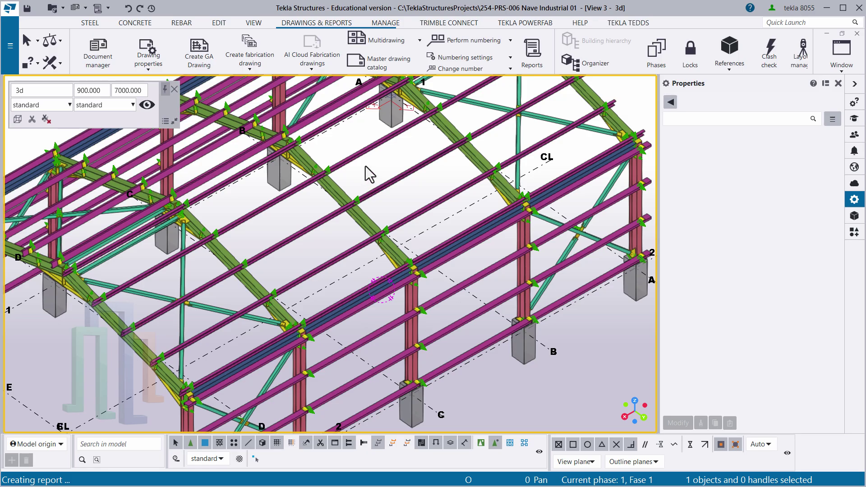
drag(387, 151, 372, 166)
scroll(419, 343, up, 2)
scroll(414, 334, up, 2)
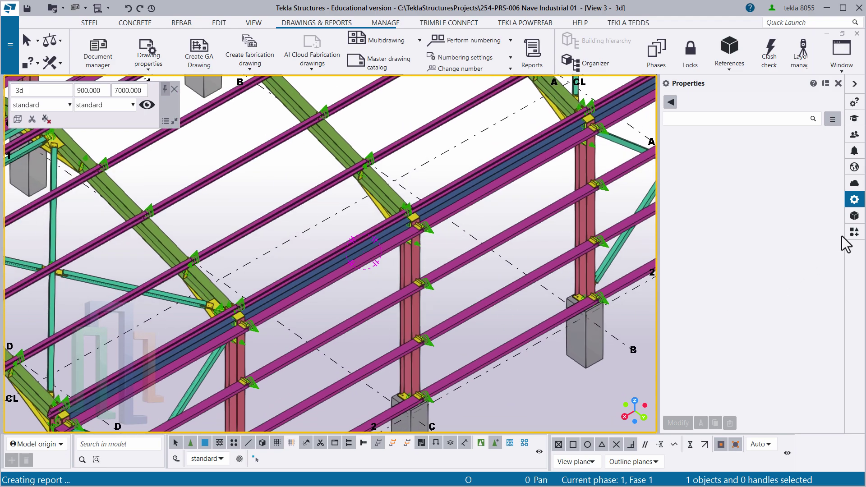
click(856, 239)
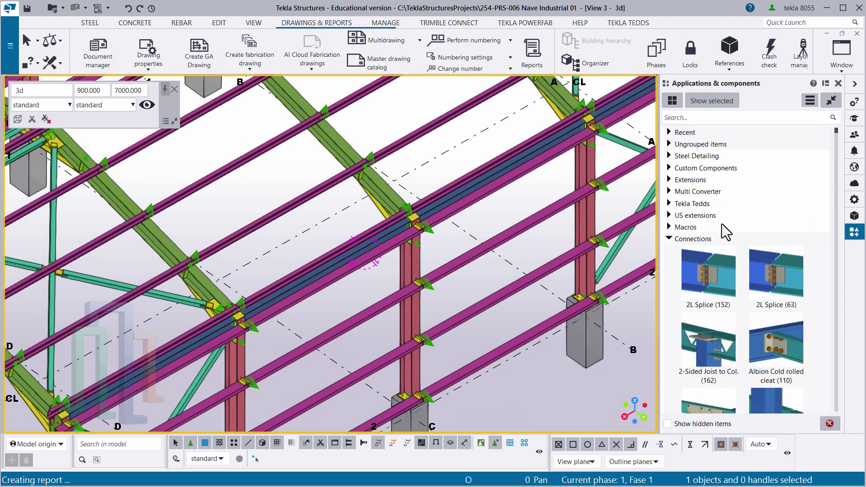
click(686, 118)
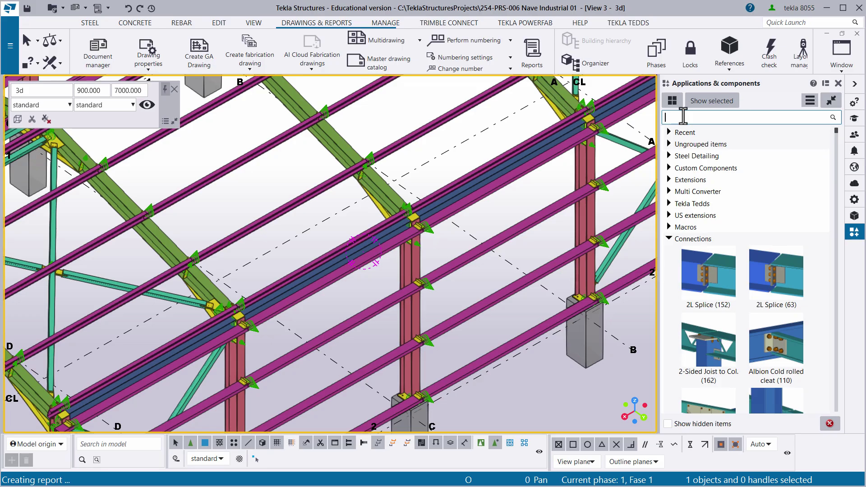
text(sti)
scroll(733, 221, down, 10)
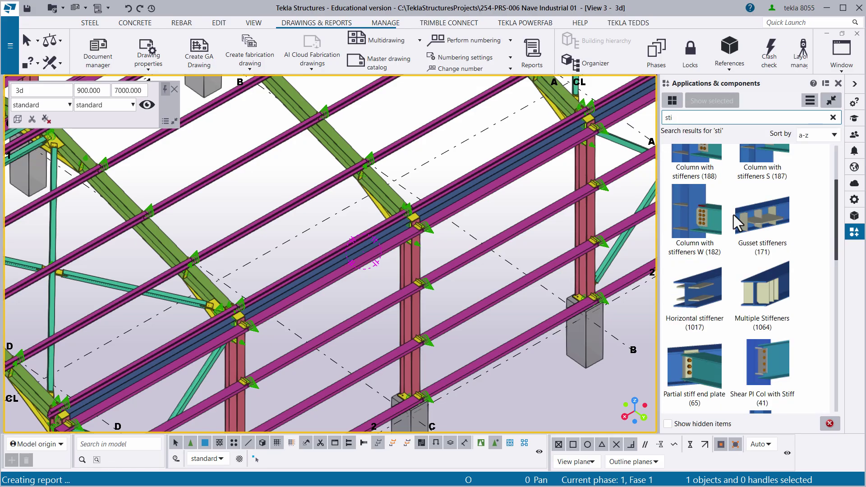
scroll(733, 216, down, 3)
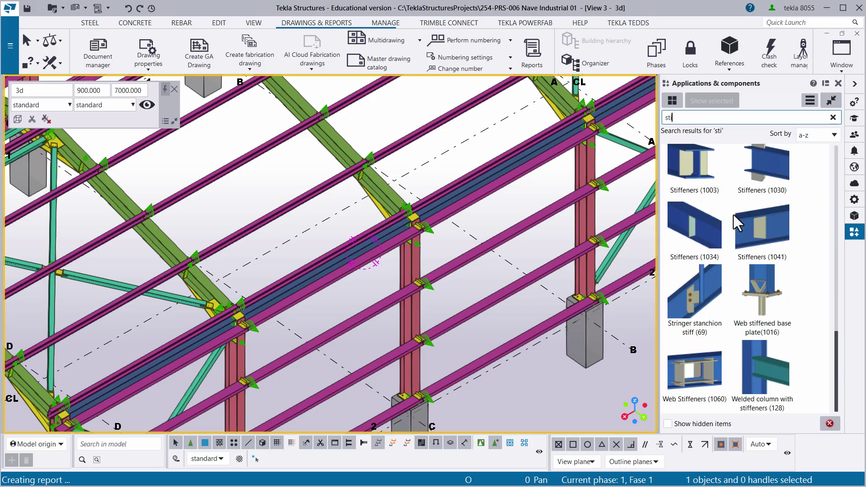
scroll(743, 241, up, 2)
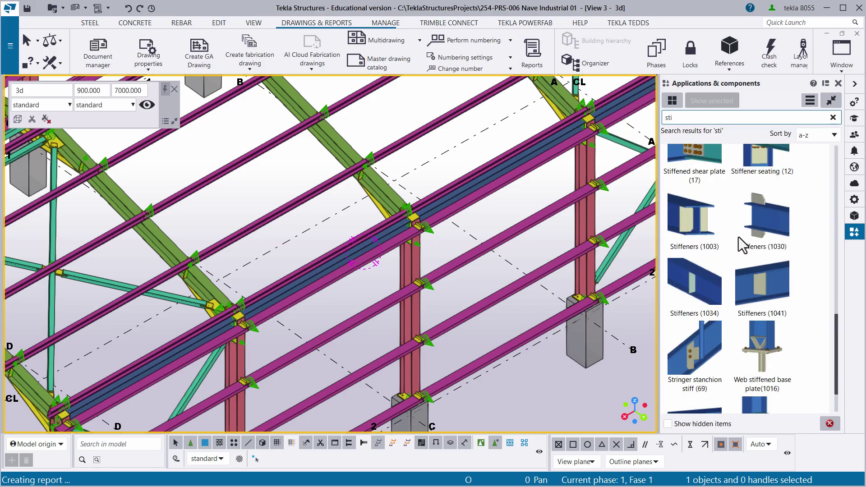
double_click(691, 217)
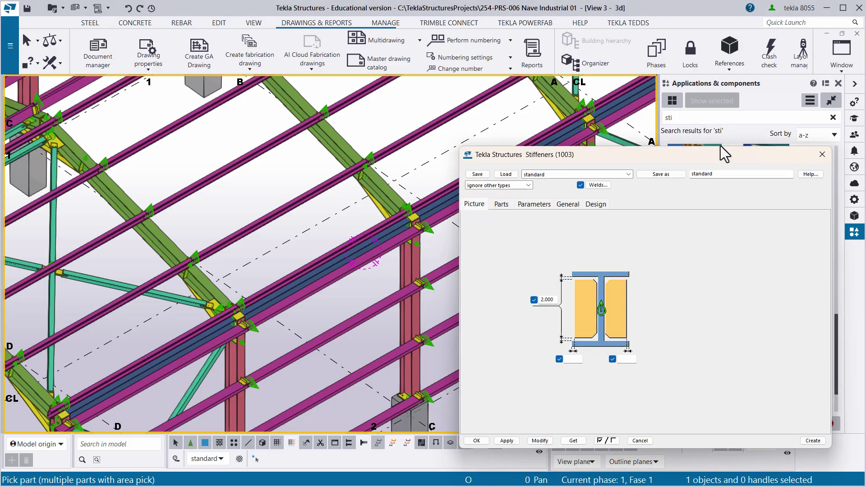
- Load the "+ Rigidizador" preset into the Stiffeners (1003) settings and apply it
click(629, 174)
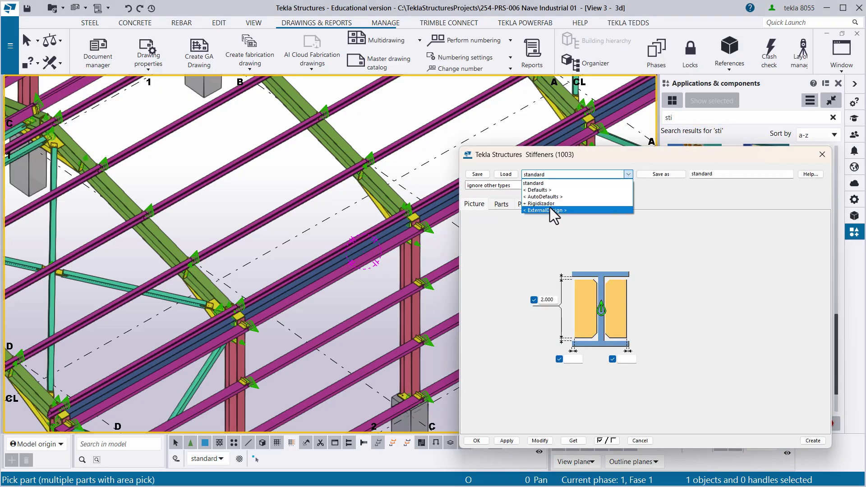
click(543, 203)
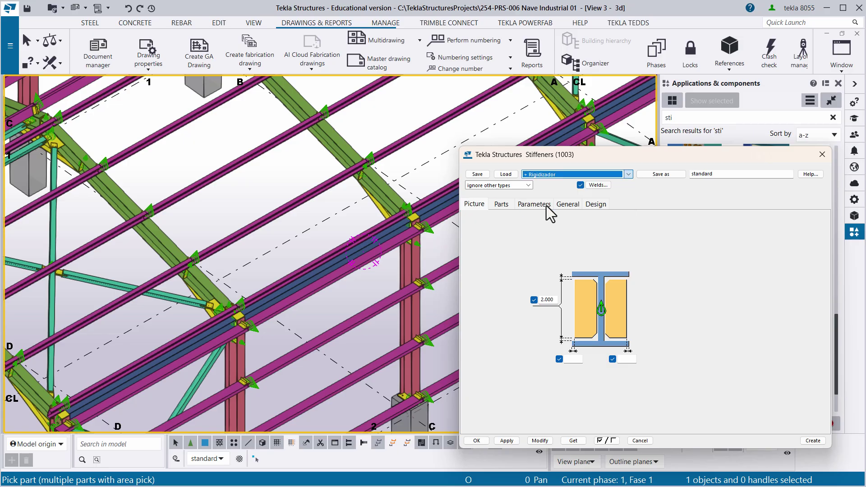
click(507, 176)
drag(559, 154, 636, 119)
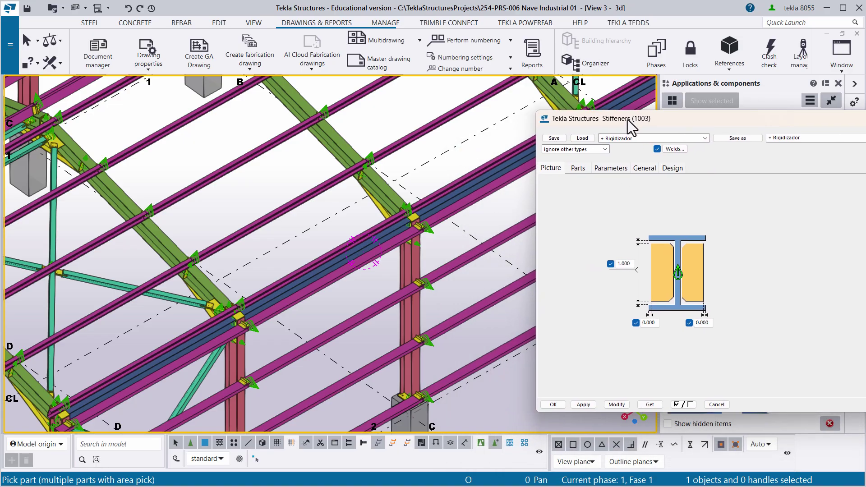
click(619, 405)
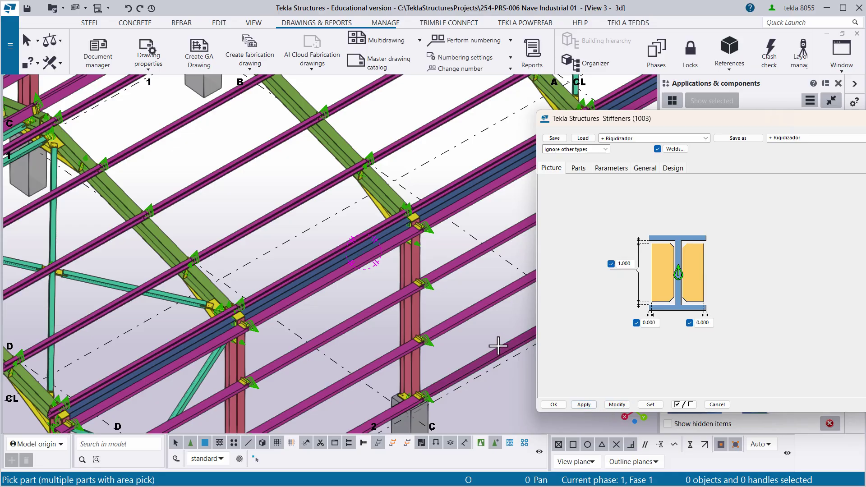
- Place a stiffener on the column at grid C-2, at the midpoint between two upper side rails
scroll(420, 317, up, 3)
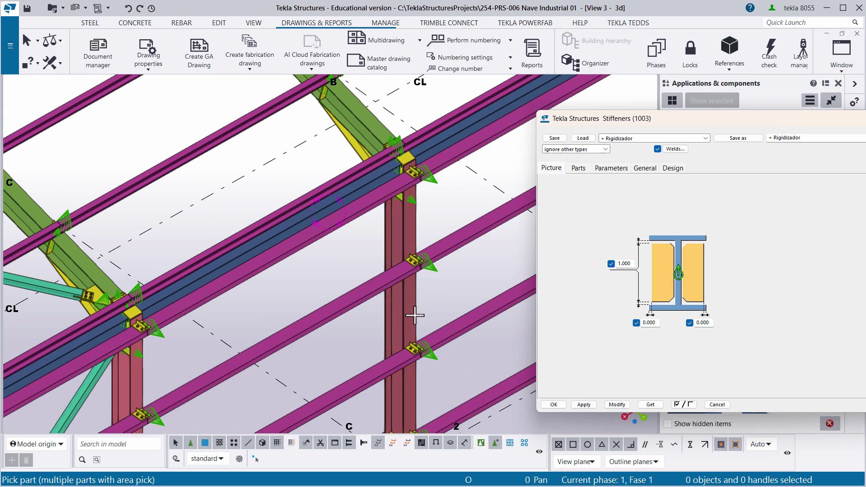
click(415, 316)
scroll(412, 316, up, 3)
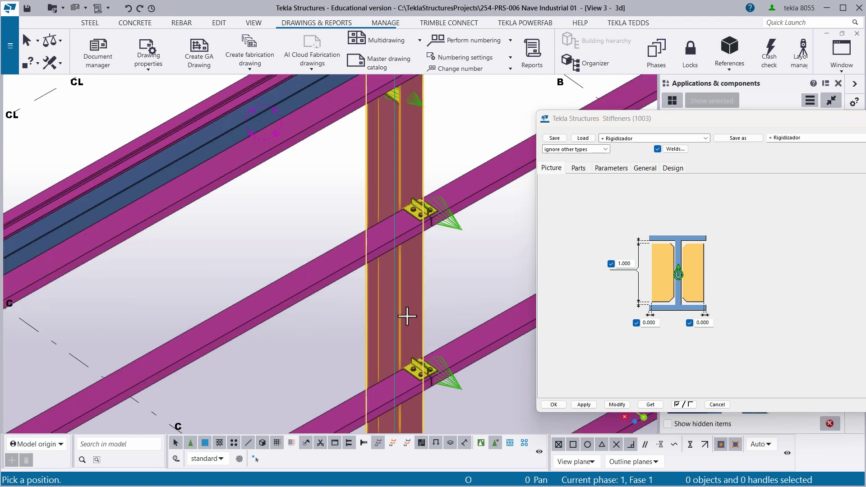
click(433, 291)
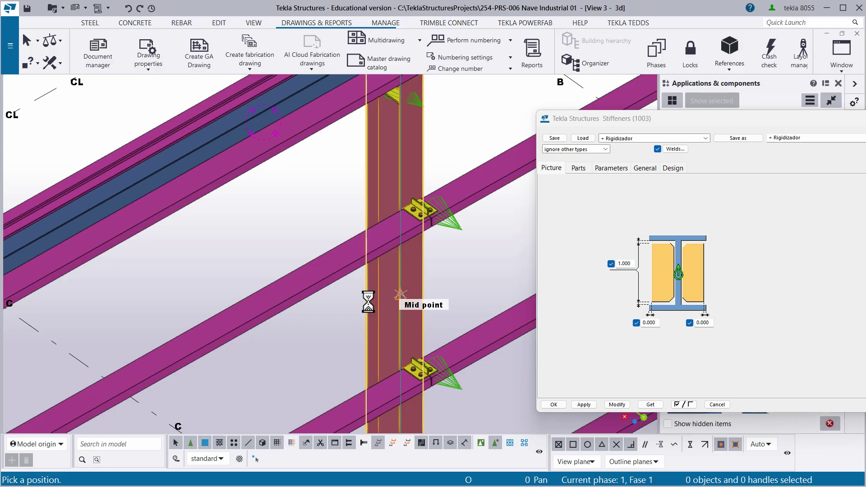
scroll(393, 274, up, 2)
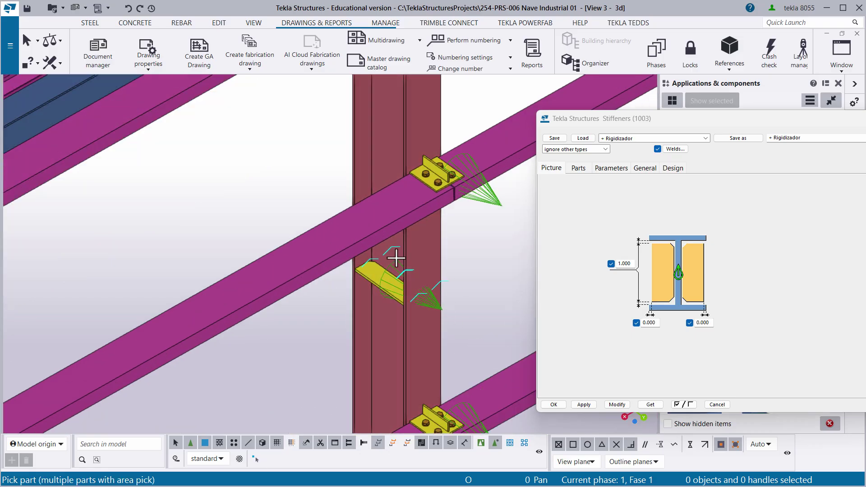
- Place another stiffener on the grid C rafter beside a purlin connection and end the stiffener command
scroll(365, 269, down, 3)
middle_drag(369, 271, 382, 395)
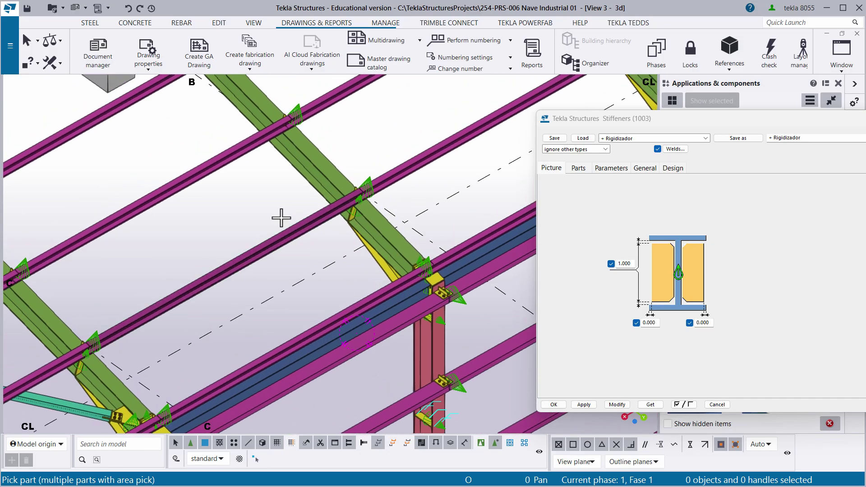
middle_drag(270, 210, 283, 317)
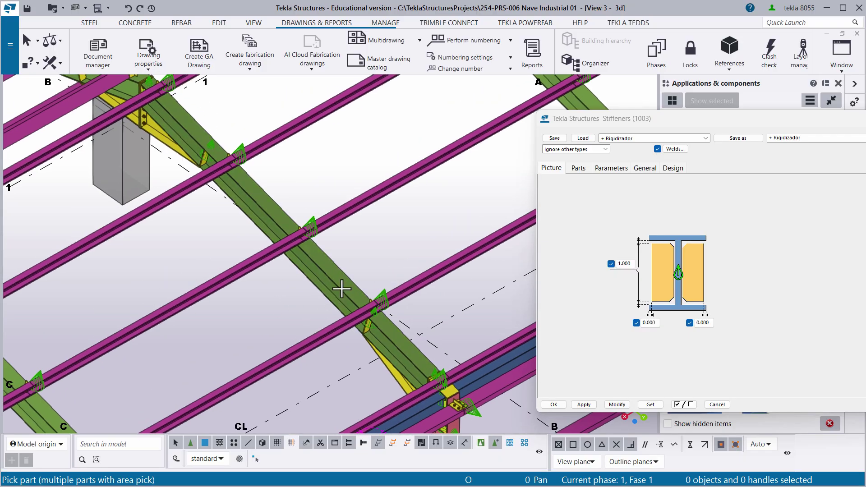
click(326, 257)
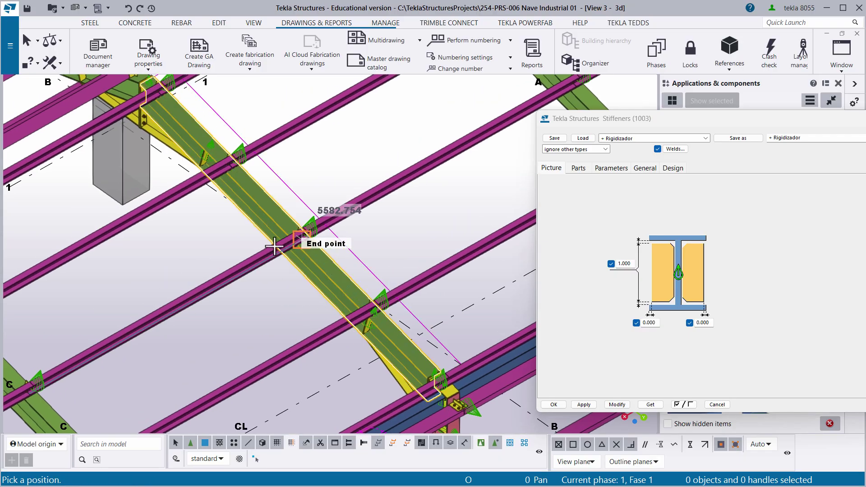
scroll(278, 223, up, 2)
click(280, 224)
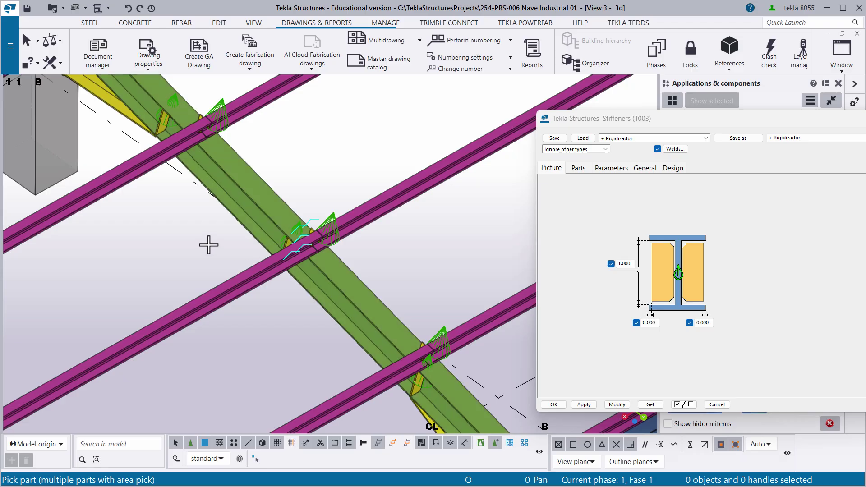
right_click(228, 248)
click(251, 251)
scroll(289, 251, down, 2)
ctrl+middle_drag(290, 250, 328, 265)
scroll(379, 240, down, 5)
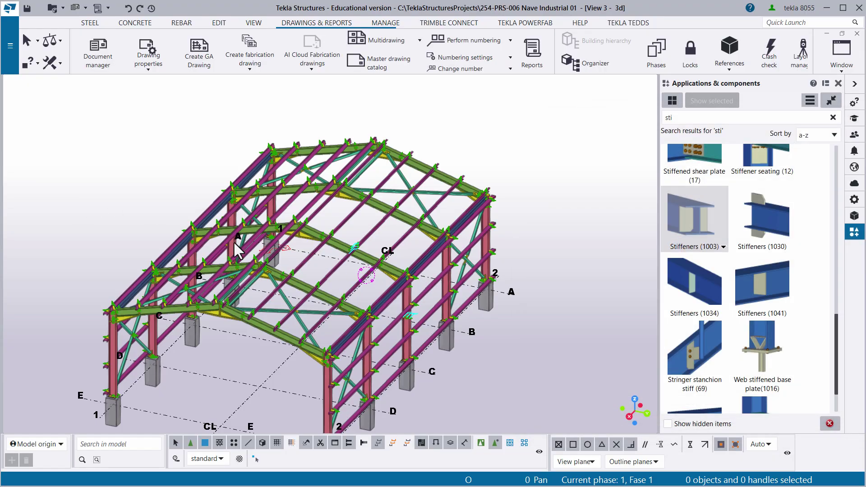
scroll(239, 248, up, 3)
mouse_move(239, 248)
ctrl+middle_down()
mouse_move(347, 285)
mouse_move(319, 286)
mouse_move(221, 239)
ctrl+middle_up()
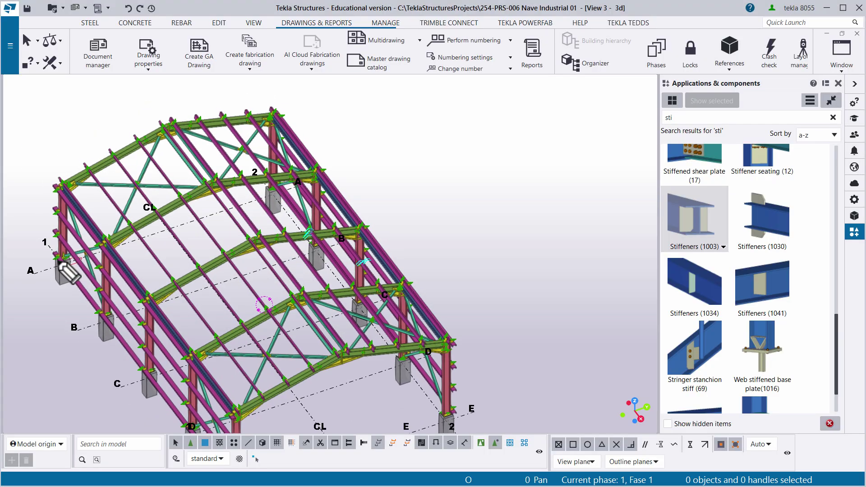
drag(323, 234, 406, 174)
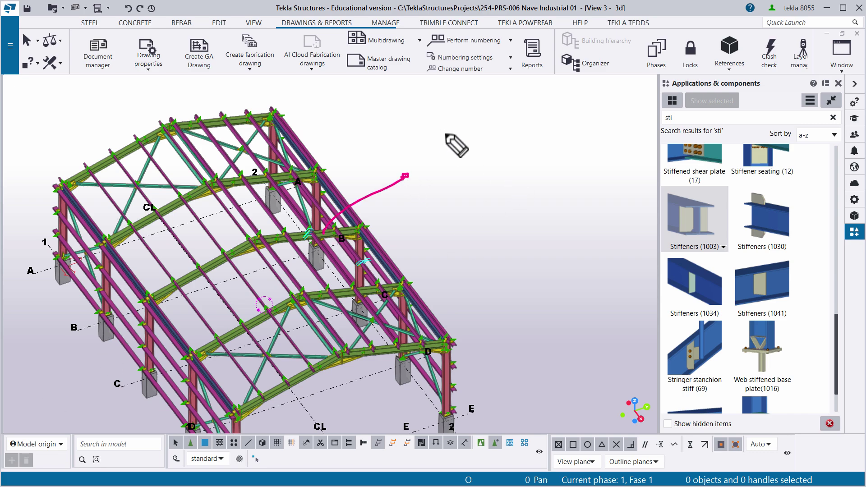
mouse_move(440, 132)
mouse_down()
mouse_move(451, 145)
mouse_move(460, 120)
mouse_move(467, 141)
mouse_move(519, 119)
mouse_move(525, 132)
mouse_move(513, 136)
mouse_up()
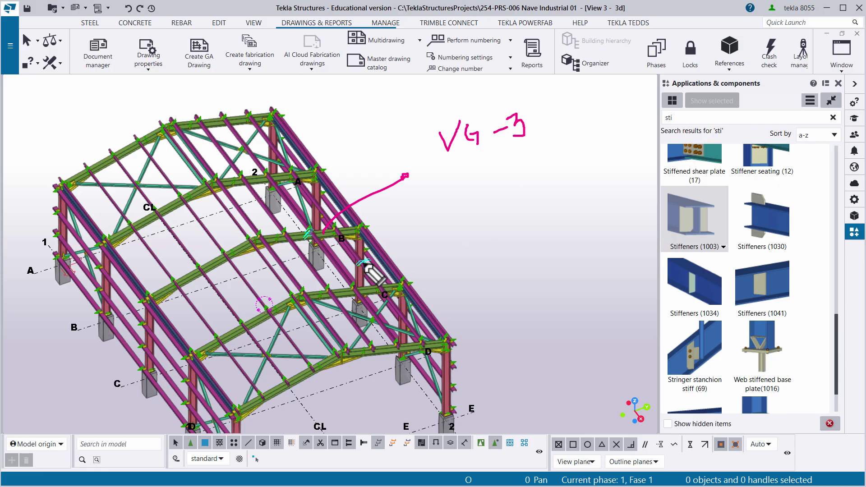
drag(361, 263, 468, 247)
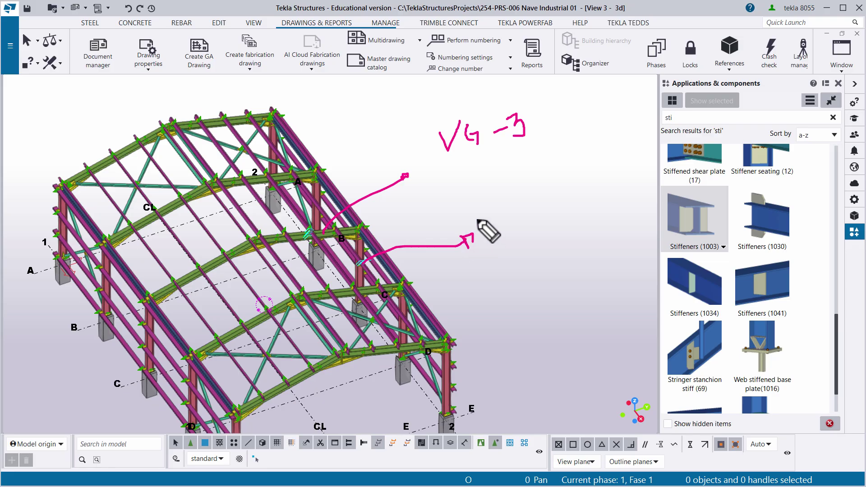
mouse_move(496, 208)
mouse_down()
mouse_move(483, 228)
mouse_move(522, 211)
mouse_move(517, 221)
mouse_up()
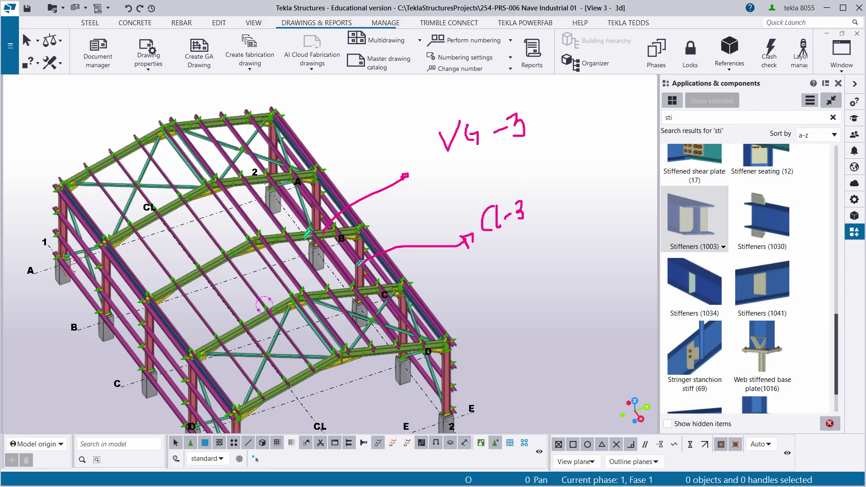
mouse_move(355, 110)
mouse_down()
mouse_move(381, 119)
mouse_move(421, 107)
mouse_move(424, 119)
mouse_up()
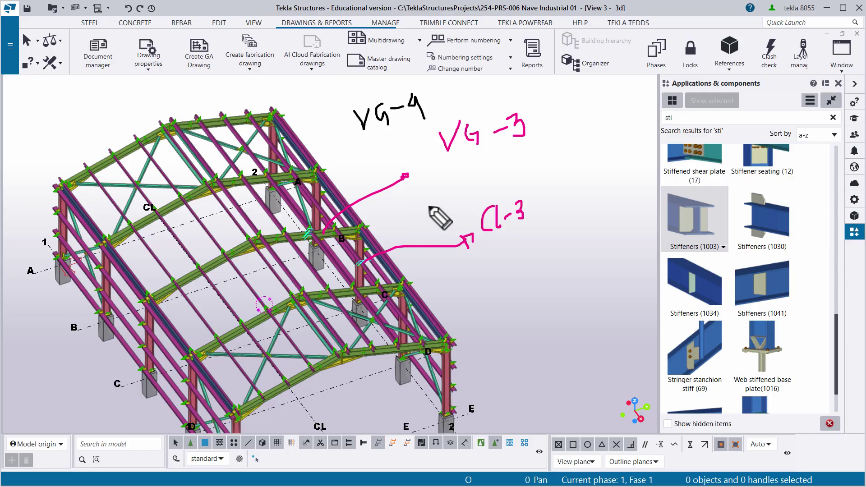
mouse_move(433, 206)
mouse_down()
mouse_move(433, 218)
mouse_move(451, 198)
mouse_move(470, 199)
mouse_up()
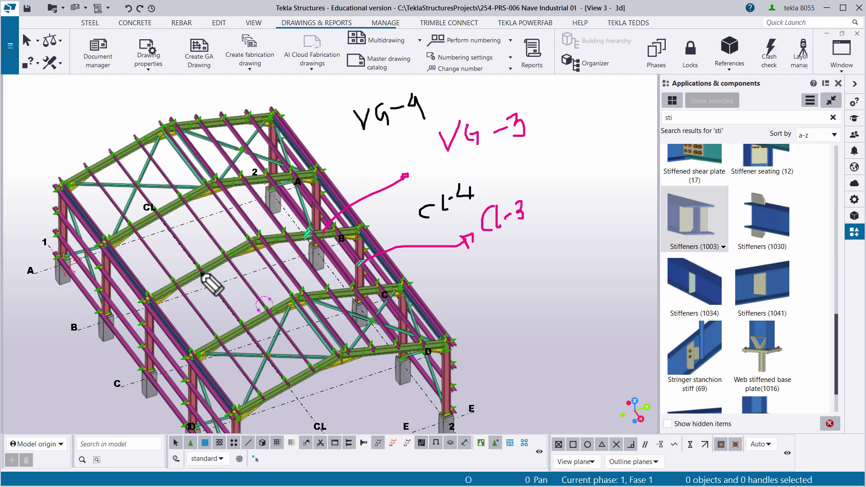
drag(163, 255, 186, 283)
mouse_move(103, 366)
mouse_down()
mouse_move(135, 333)
mouse_move(144, 338)
mouse_up()
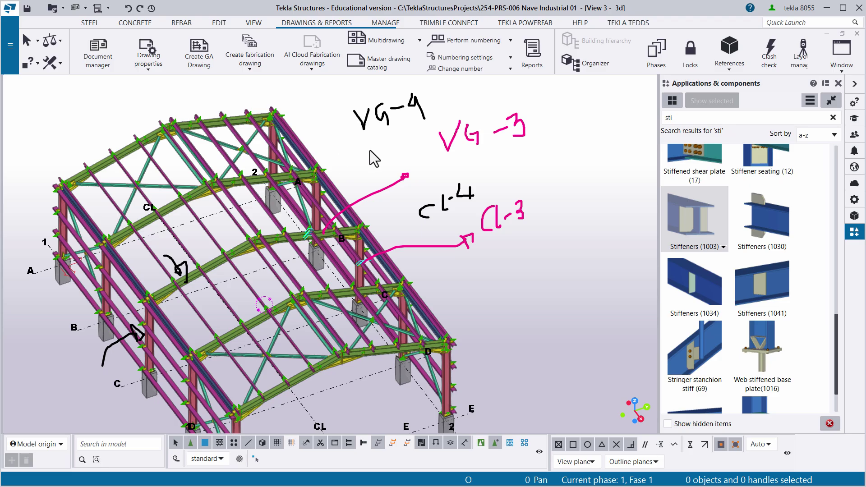
- Load the "+ Ya fabricando 01" preset in the numbering setup and accept it
click(500, 62)
click(453, 78)
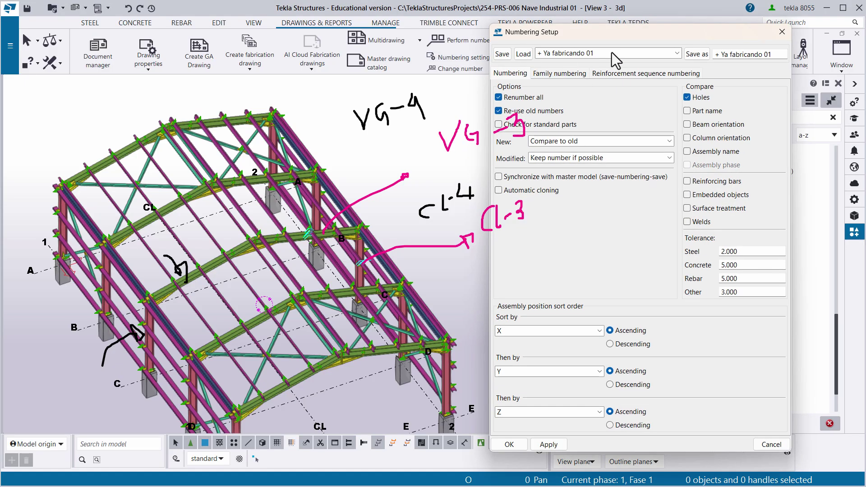
click(612, 53)
click(583, 102)
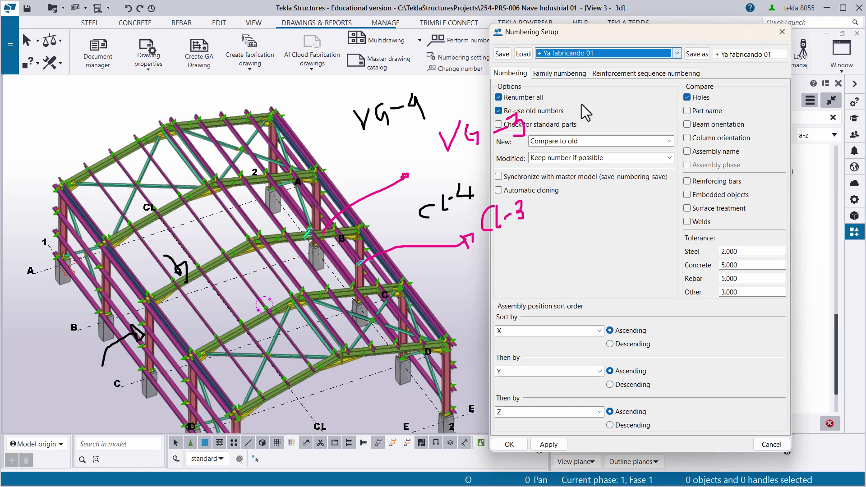
click(524, 54)
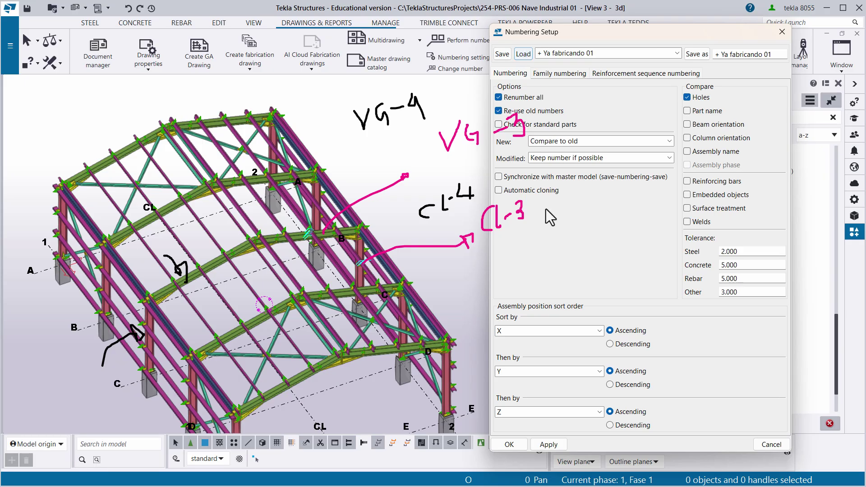
click(509, 445)
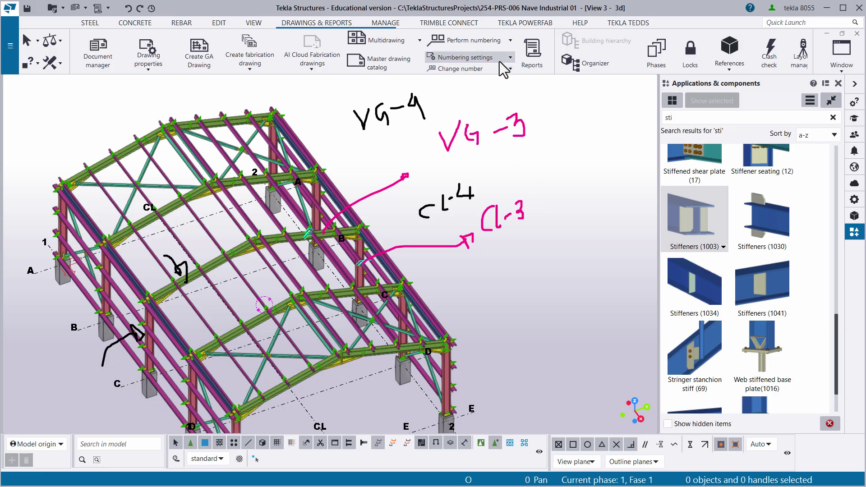
- Number the modified objects, confirm the renumbering, and assign the numbers proposed in the numbering preview
click(500, 39)
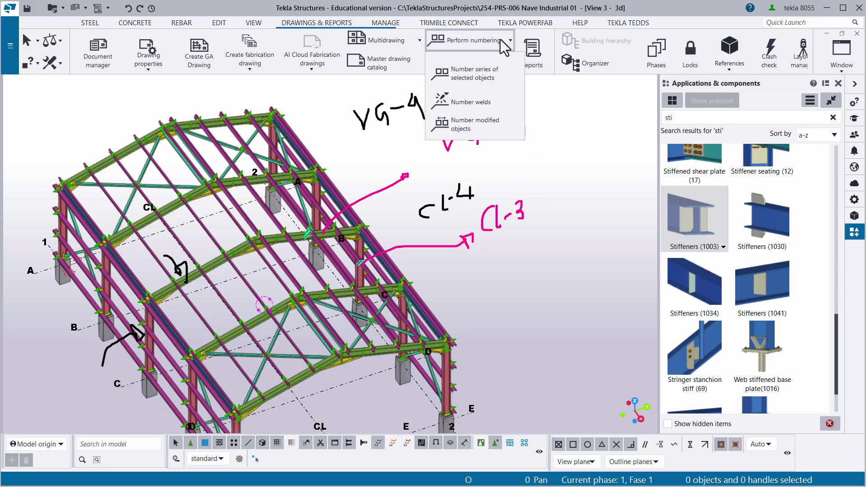
click(468, 123)
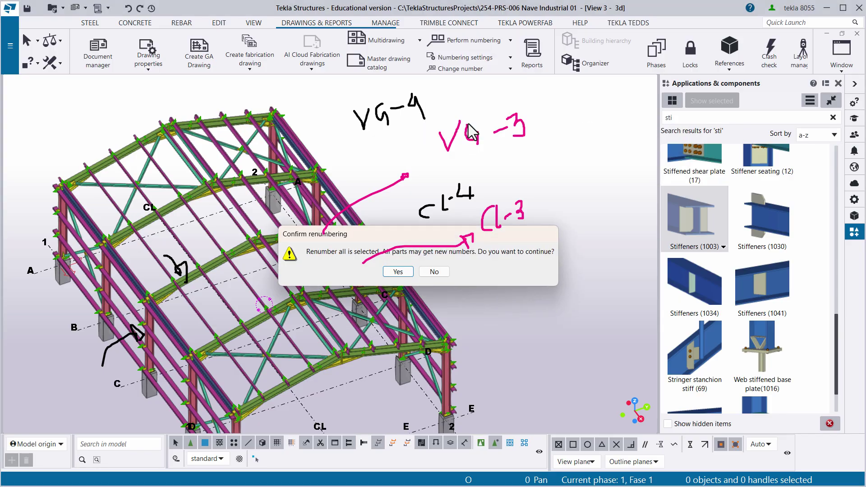
click(398, 271)
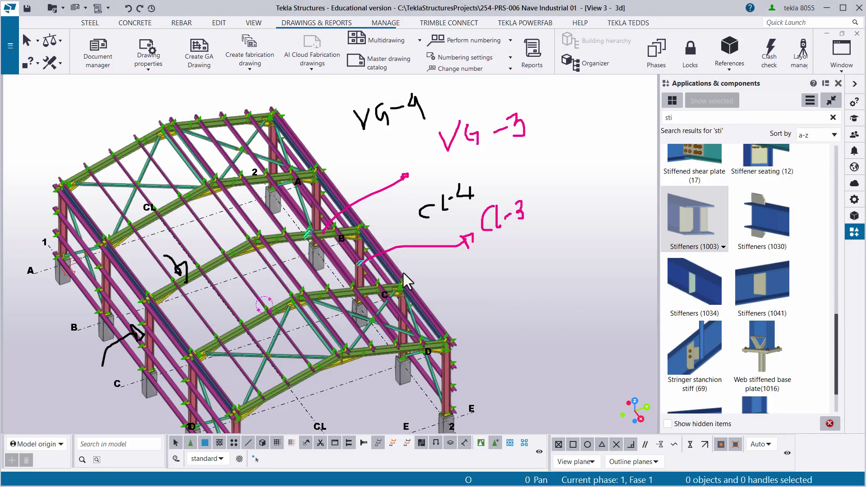
click(532, 56)
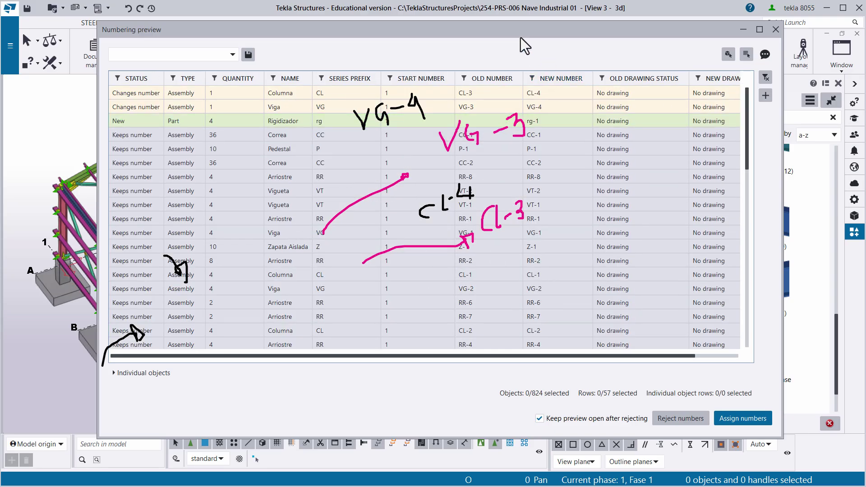
drag(521, 37, 482, 28)
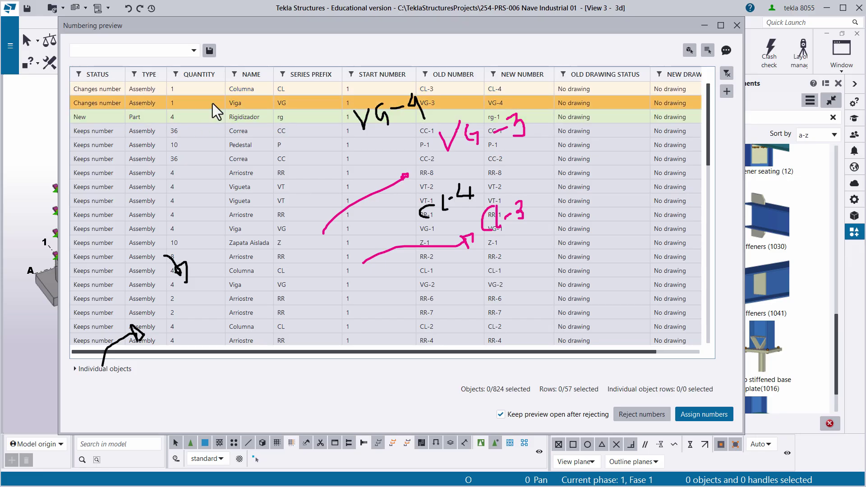
click(690, 414)
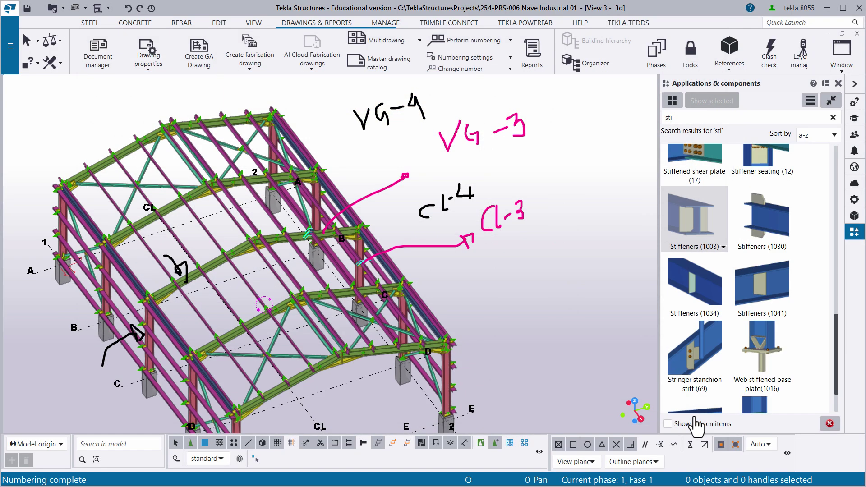
- Create the "Assembly or Part Id list" report from all objects, replacing the existing file, and move the list clear of the model
click(537, 52)
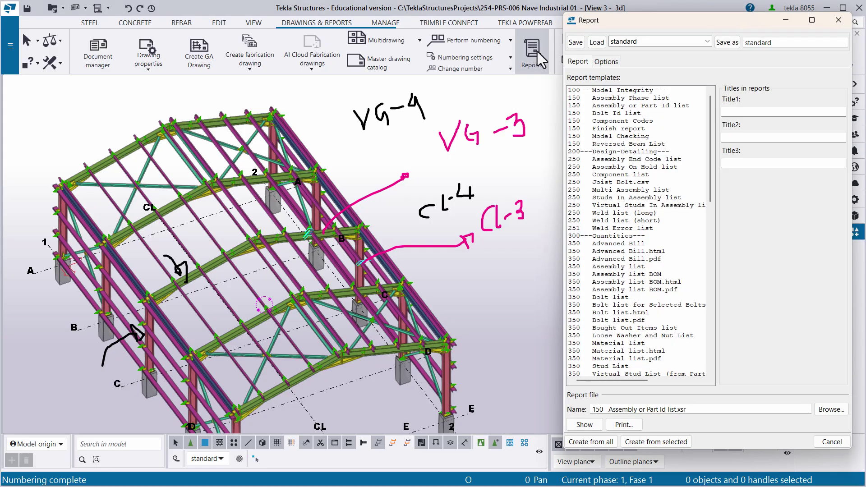
click(625, 106)
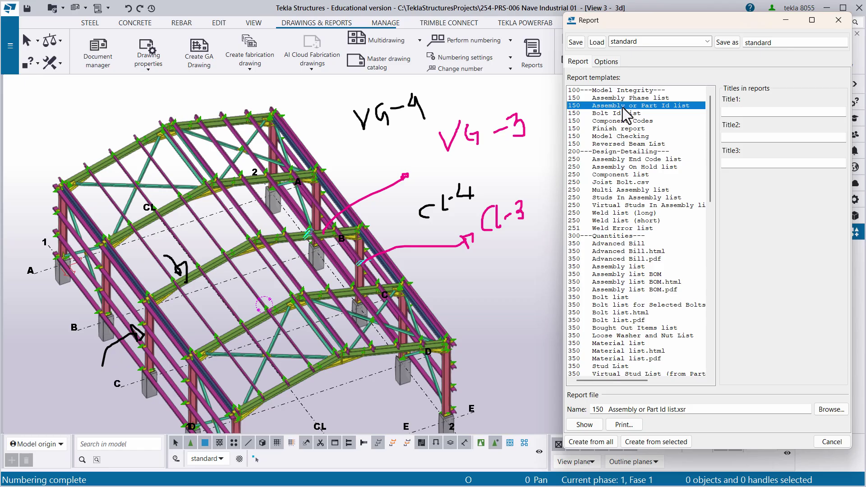
click(742, 166)
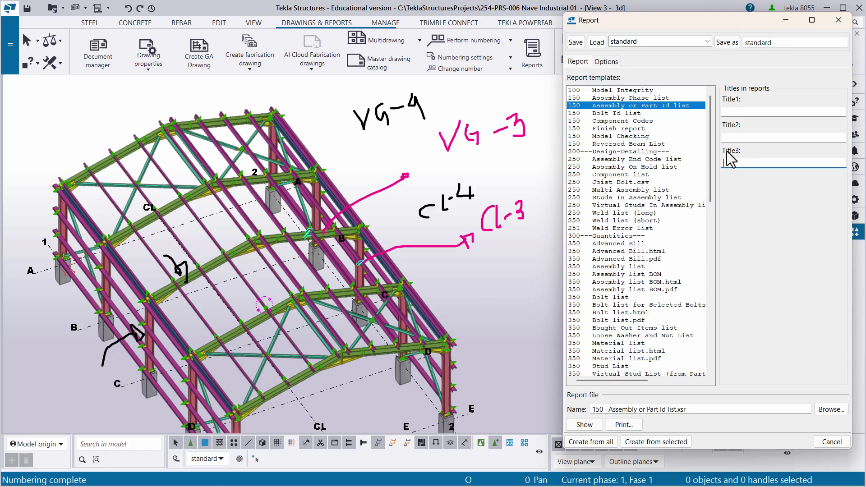
click(587, 444)
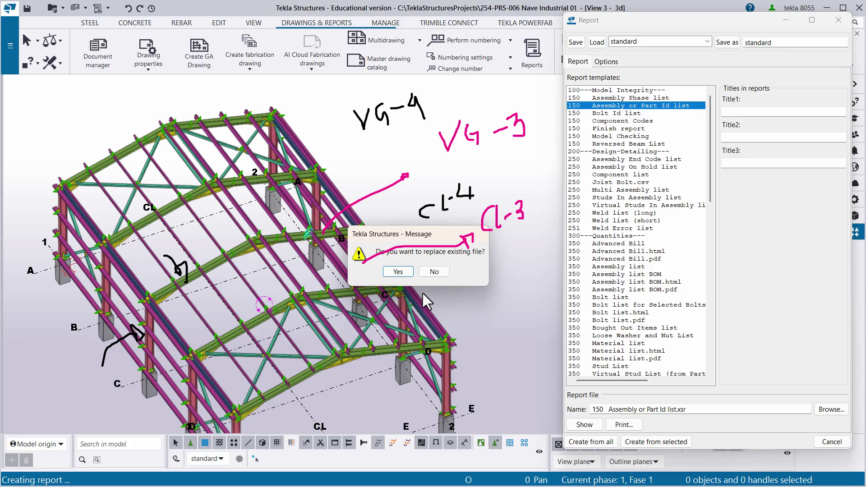
click(397, 272)
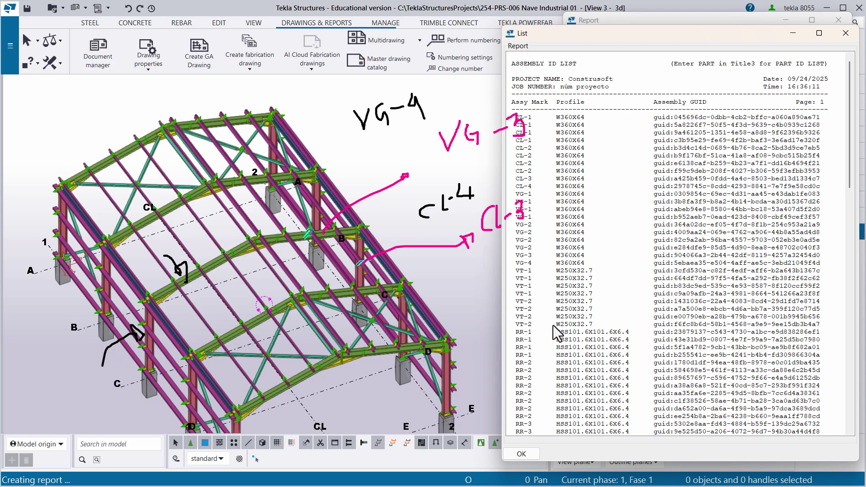
drag(556, 35, 588, 33)
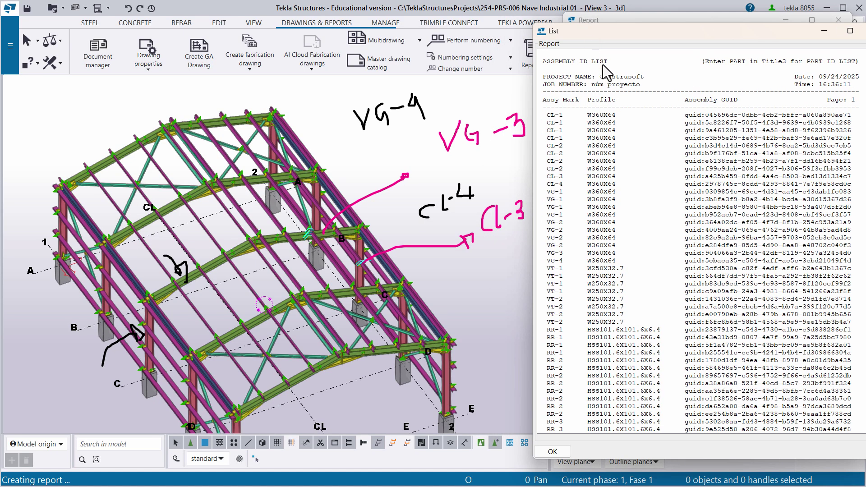
- Examine which columns carry the marks CL-1, CL-2, CL-3 and CL-4 by highlighting their report rows in the model
middle_drag(271, 199, 285, 167)
click(557, 116)
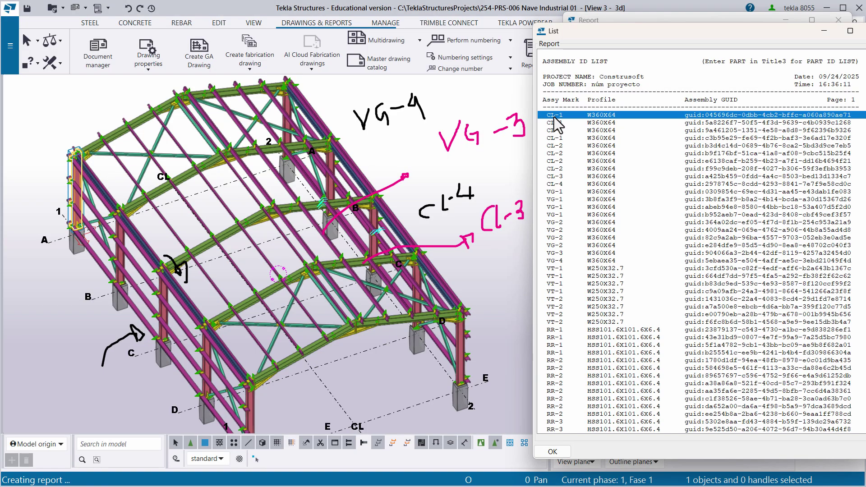
shift+click(561, 138)
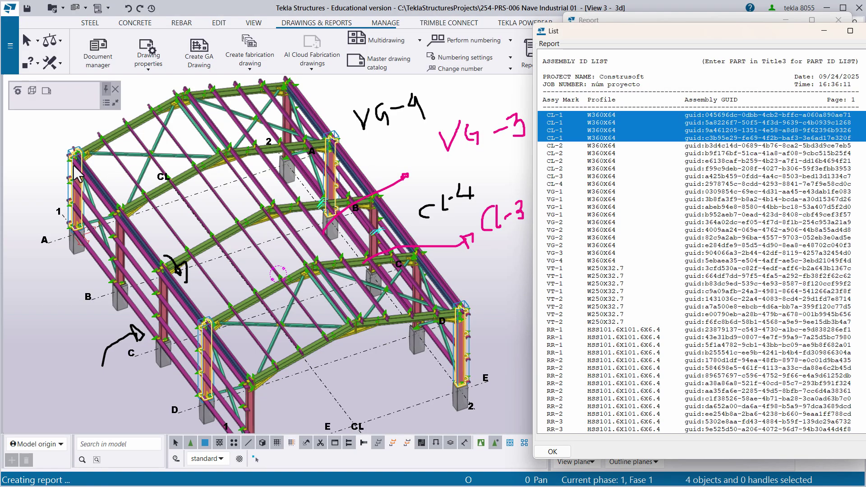
click(567, 145)
shift+click(563, 169)
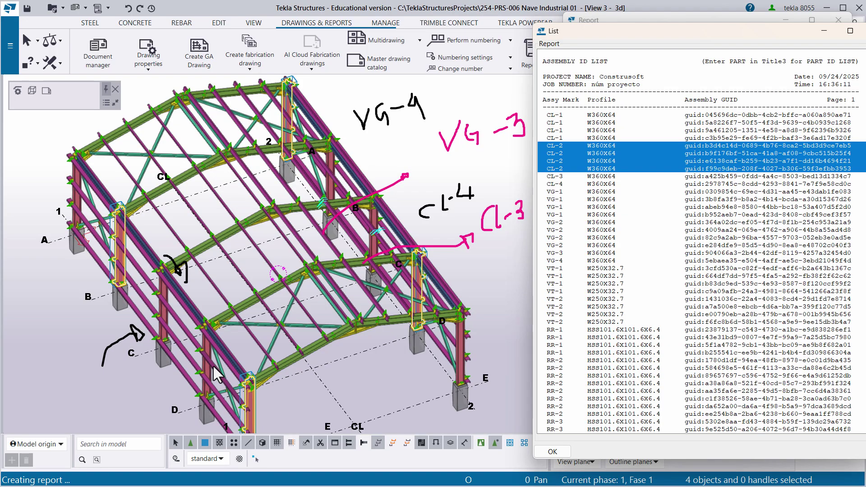
click(555, 177)
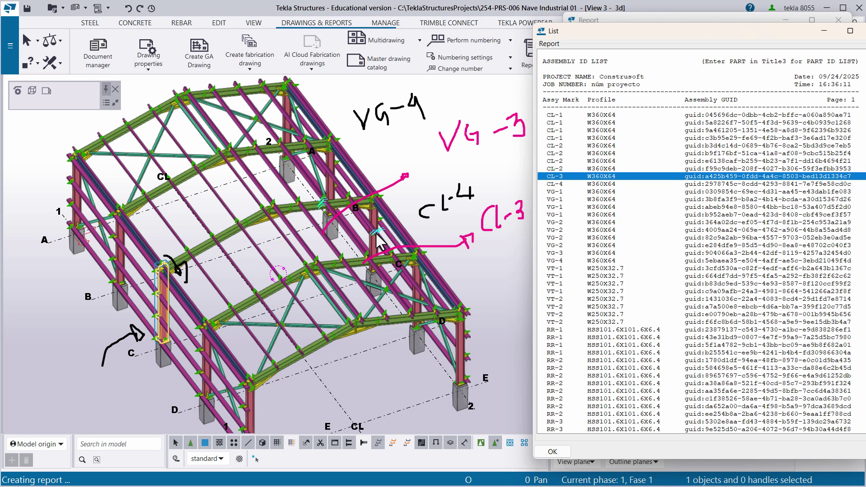
click(556, 185)
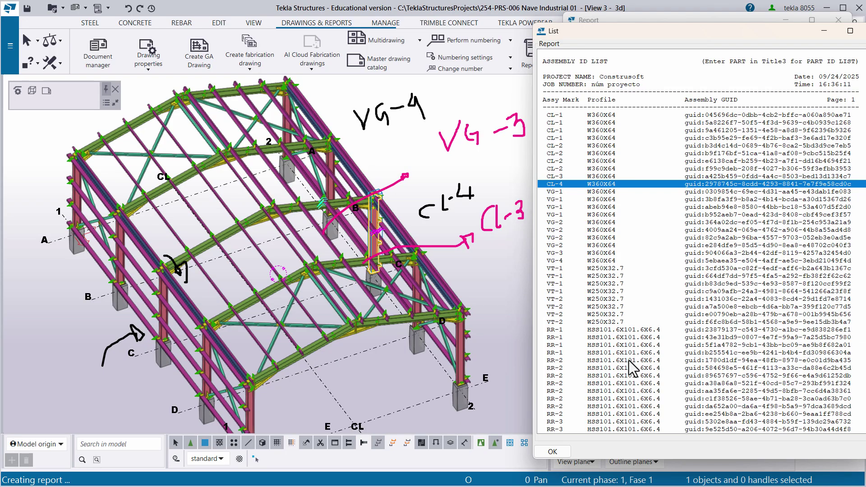
- Examine which rafters carry the marks VG-1, VG-2, VG-3 and VG-4 by highlighting their report rows in the model
click(559, 193)
shift+click(562, 215)
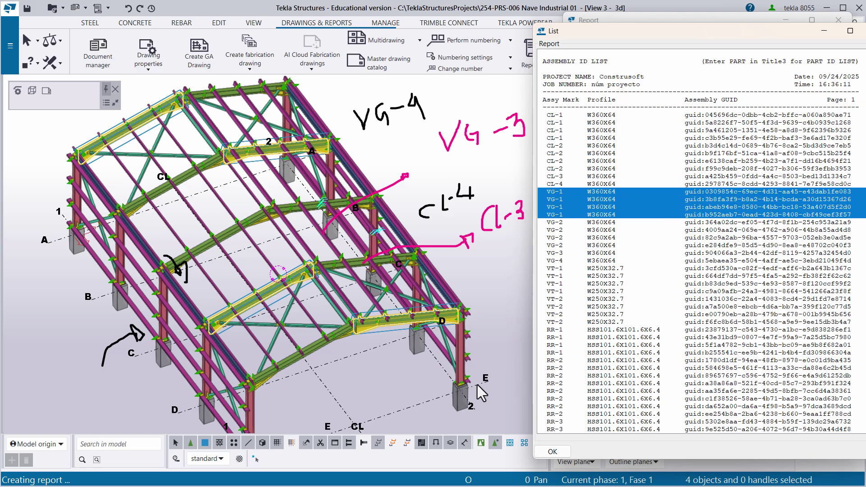
click(562, 223)
shift+click(556, 246)
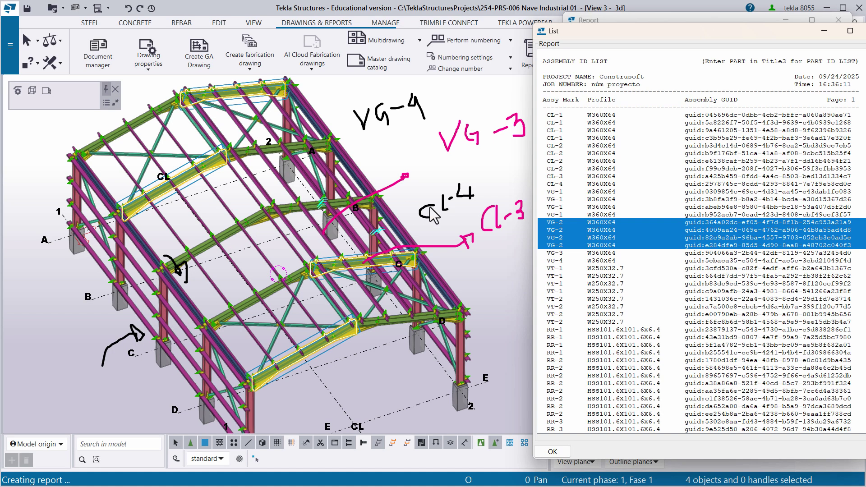
click(231, 238)
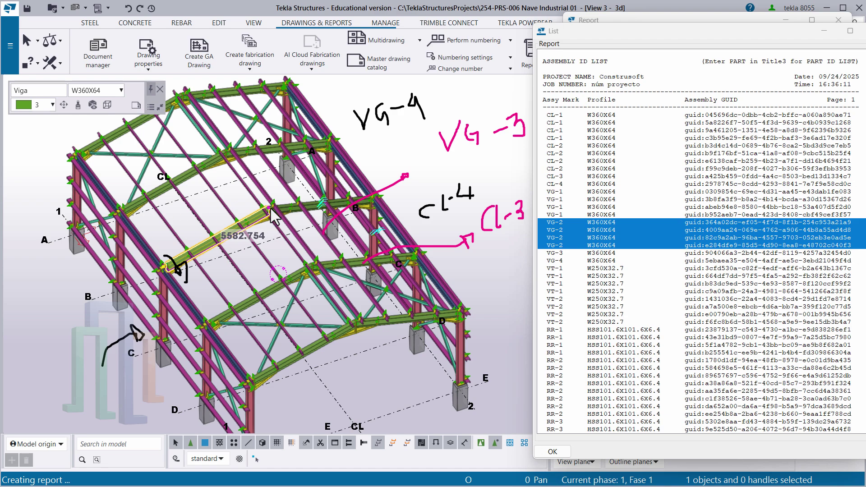
key(Escape)
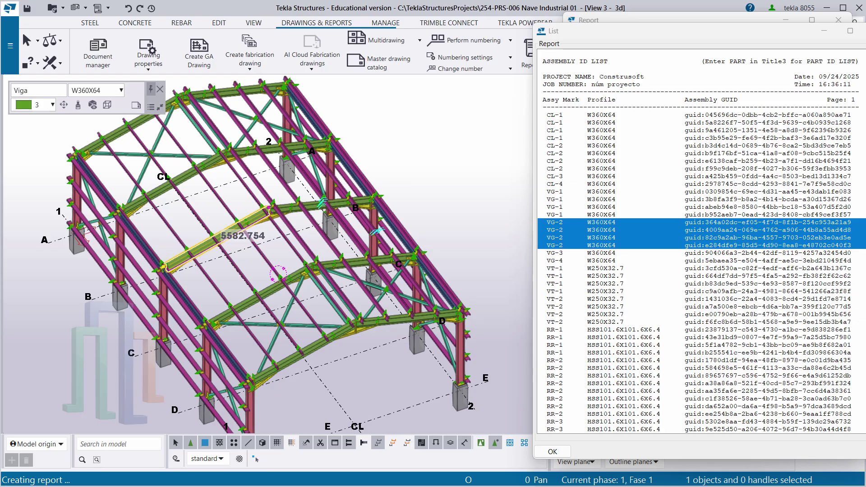
click(567, 256)
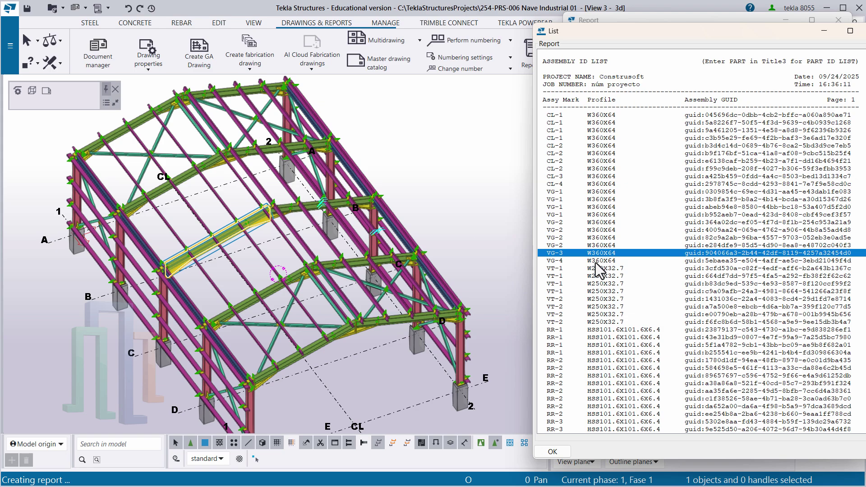
click(561, 261)
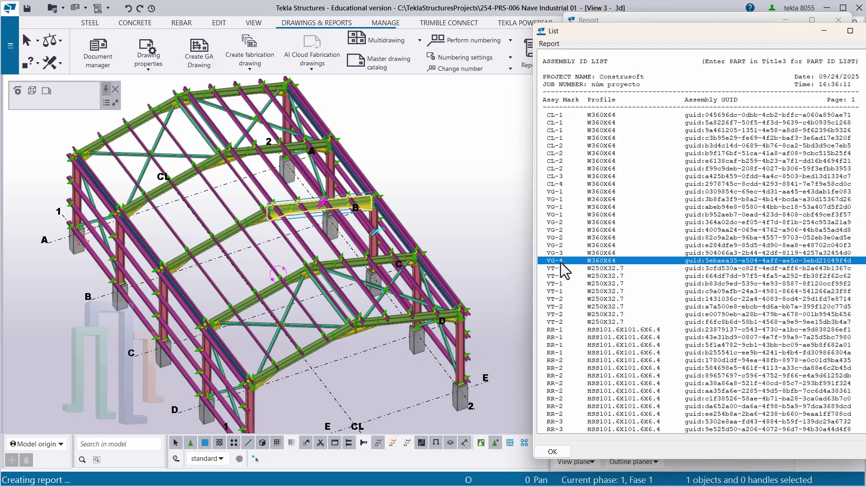
- Close the assembly list and the report dialog, clear the rafter selection, and show the object properties
key(Escape)
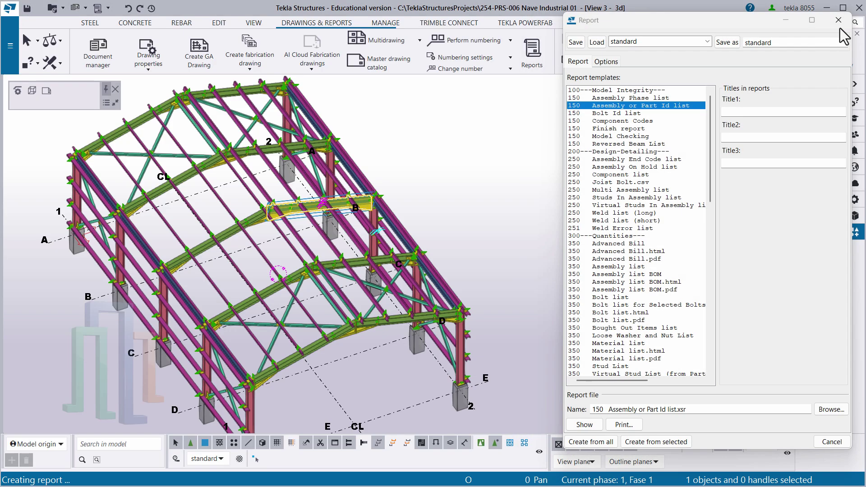
key(Escape)
click(554, 207)
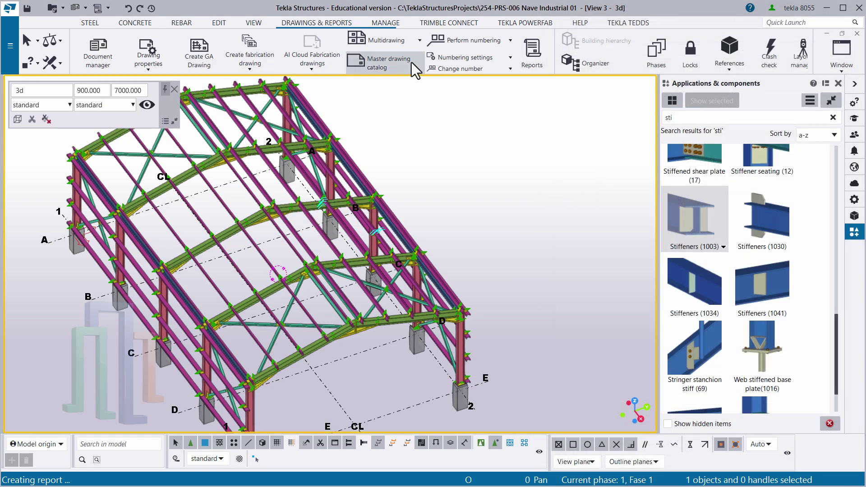
click(854, 199)
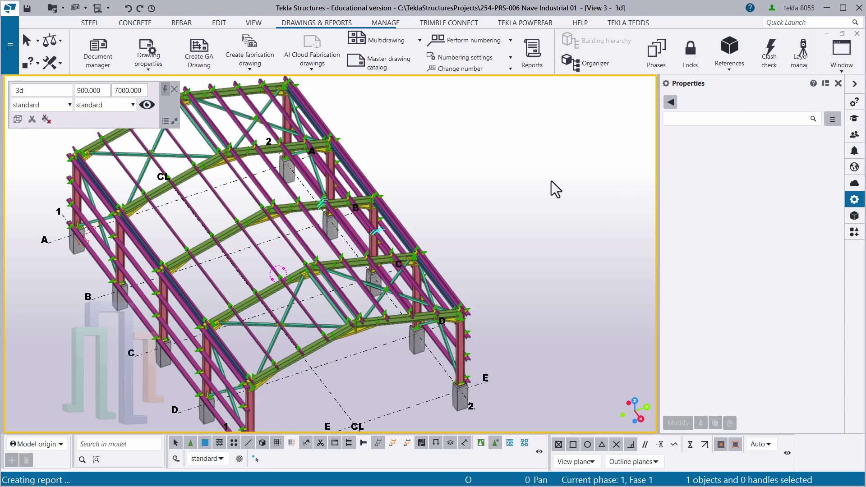
scroll(552, 265, down, 3)
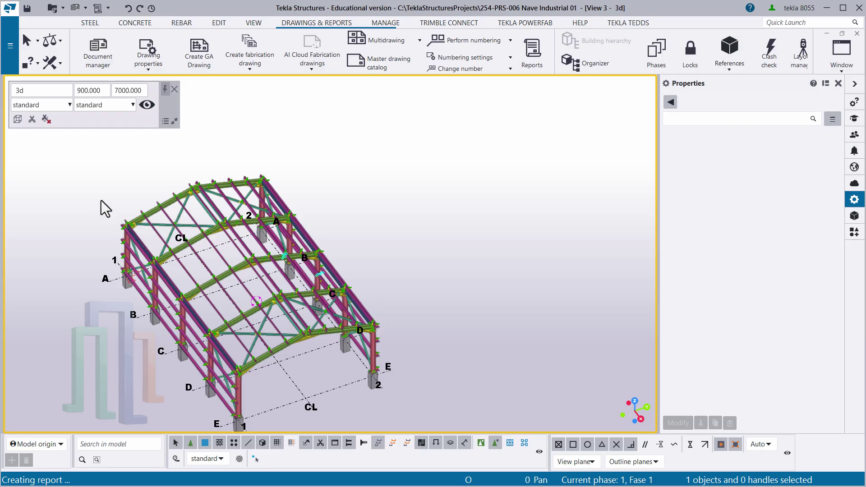
drag(63, 148, 401, 427)
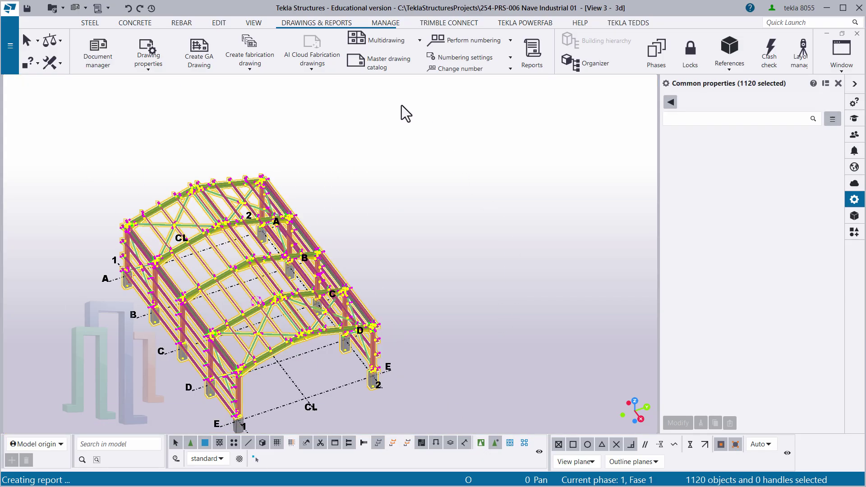
drag(401, 104, 648, 372)
- Place a steel column at the intersection of grids CL and E and end the column command
middle_drag(465, 294, 449, 294)
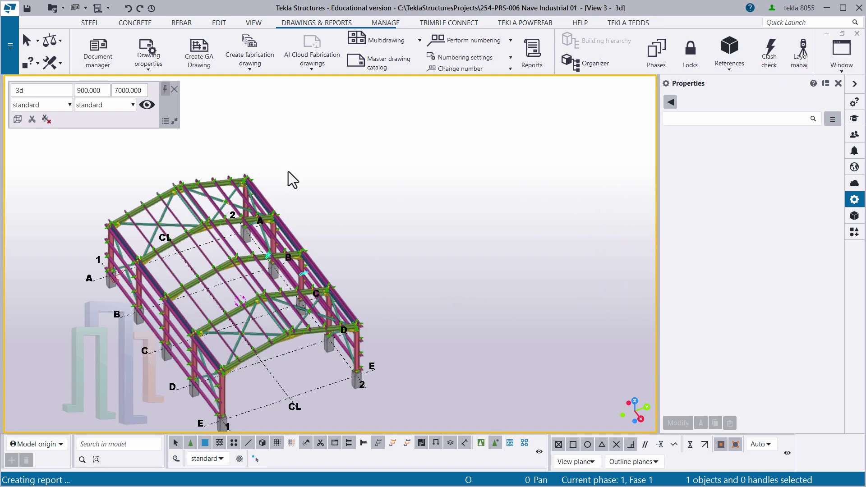
scroll(318, 401, up, 2)
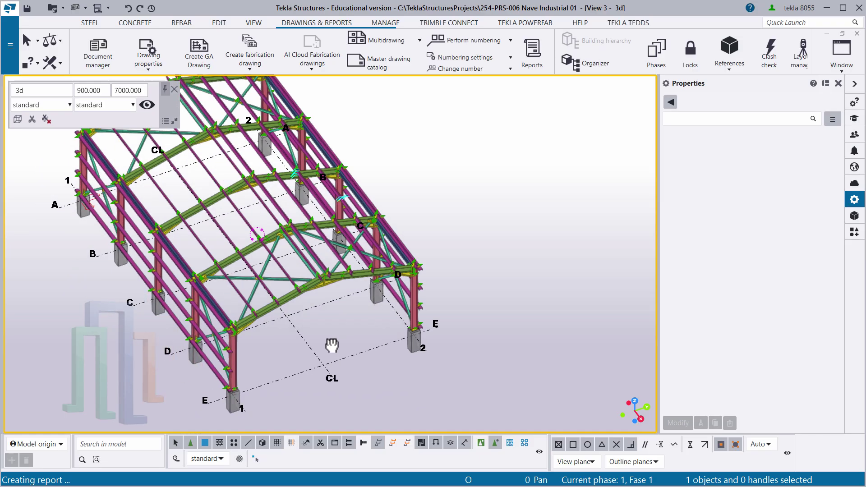
middle_drag(332, 344, 337, 335)
scroll(95, 49, up, 5)
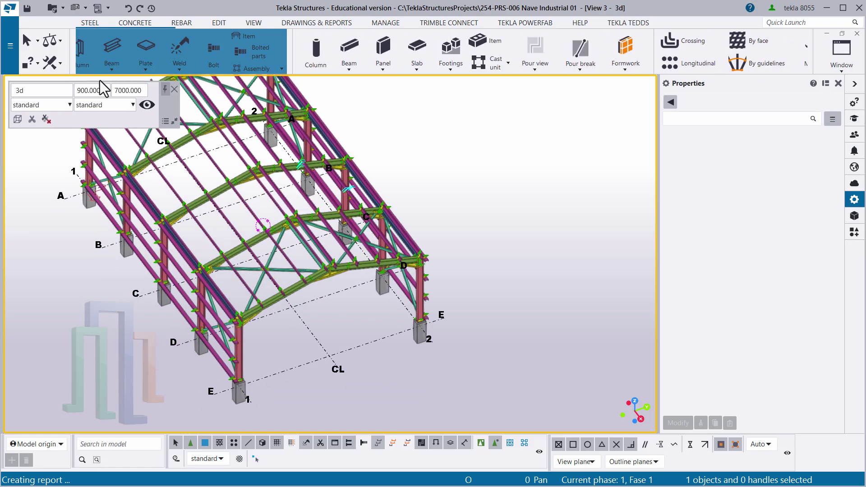
click(92, 51)
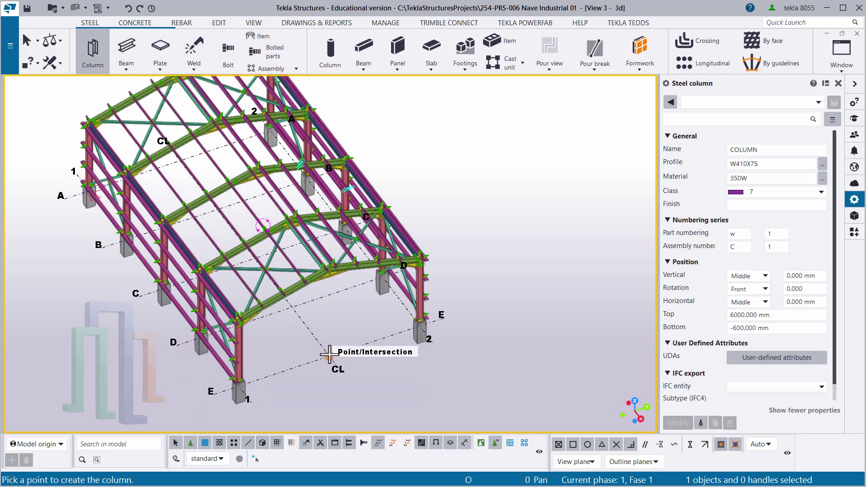
click(329, 356)
right_click(345, 324)
click(375, 334)
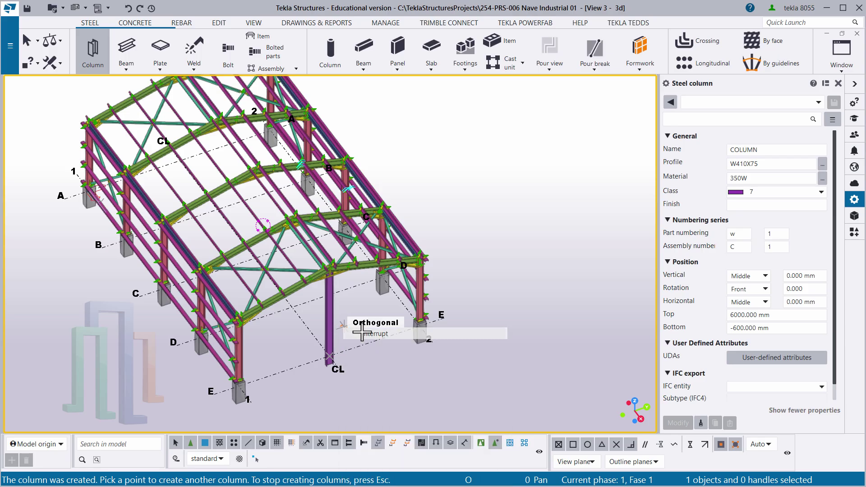
- Apply the saved + Columna 01 properties to the new steel column at grids CL and E, and deselect it
click(327, 321)
click(769, 103)
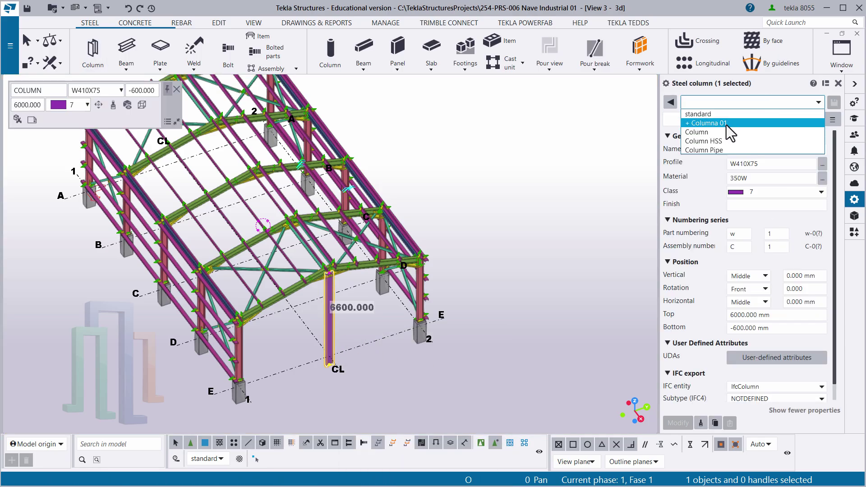
click(733, 122)
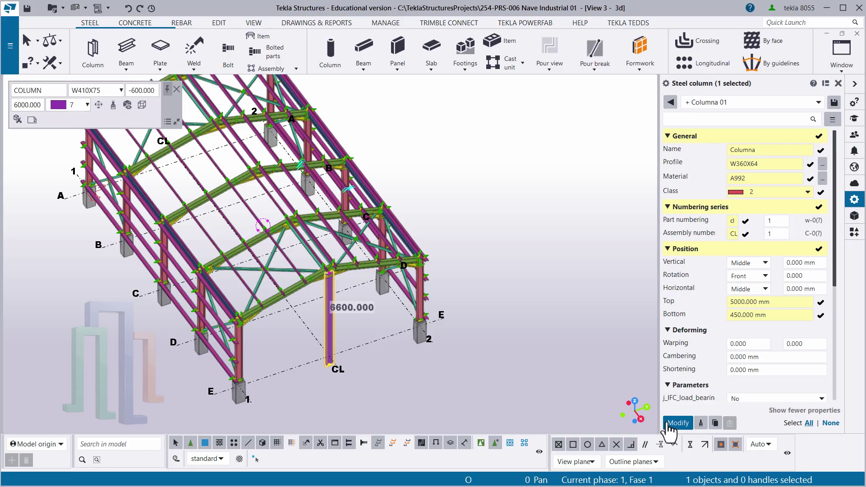
click(675, 423)
scroll(354, 349, up, 1)
scroll(351, 346, up, 1)
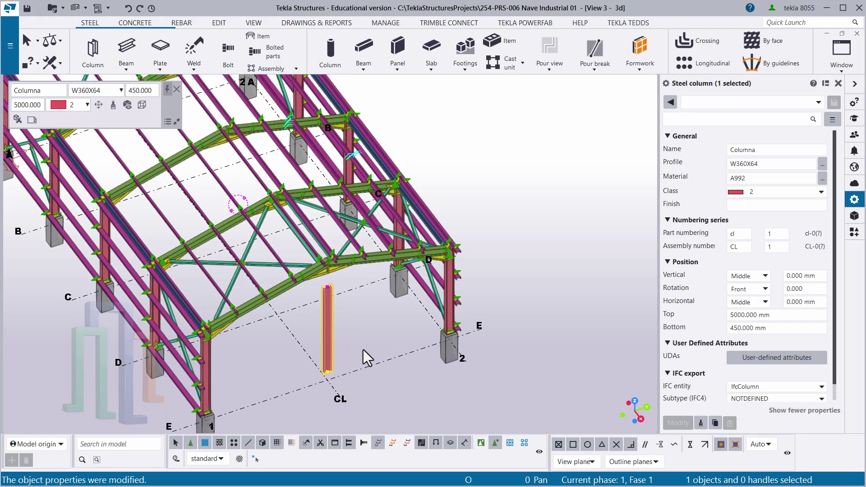
click(366, 348)
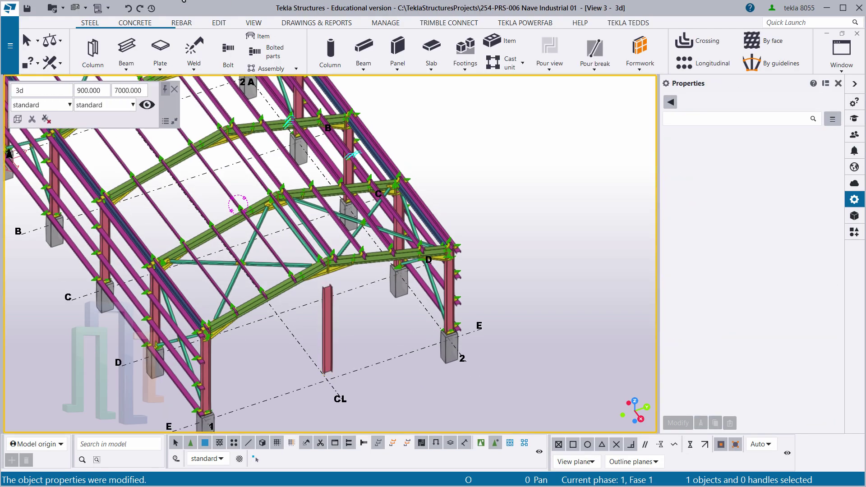
- Place a second steel column on grid line E, about midway between grids CL and 2, and end the column command
click(92, 51)
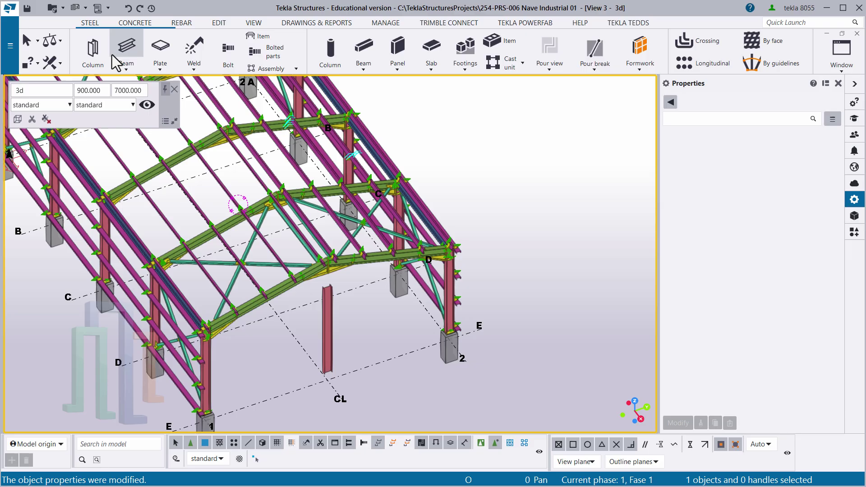
click(391, 360)
right_click(350, 334)
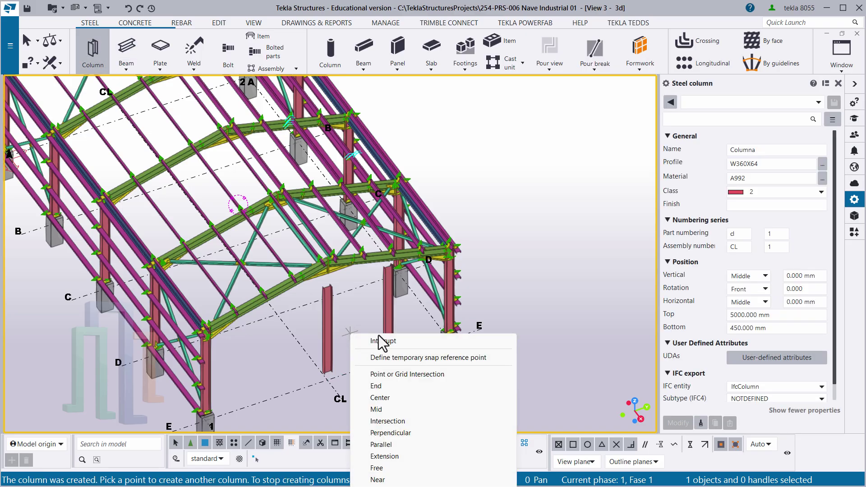
click(379, 339)
- Create a steel beam spanning between the tops of the two new columns and end the beam command
click(127, 49)
scroll(300, 300, up, 5)
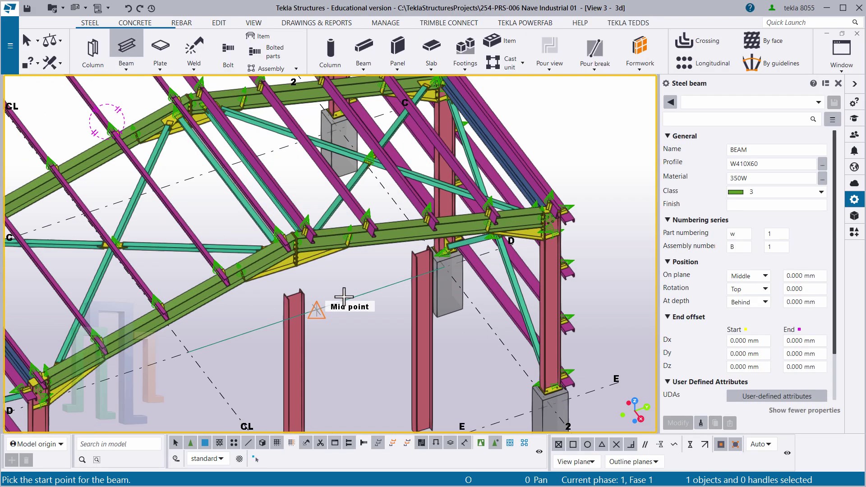
click(301, 298)
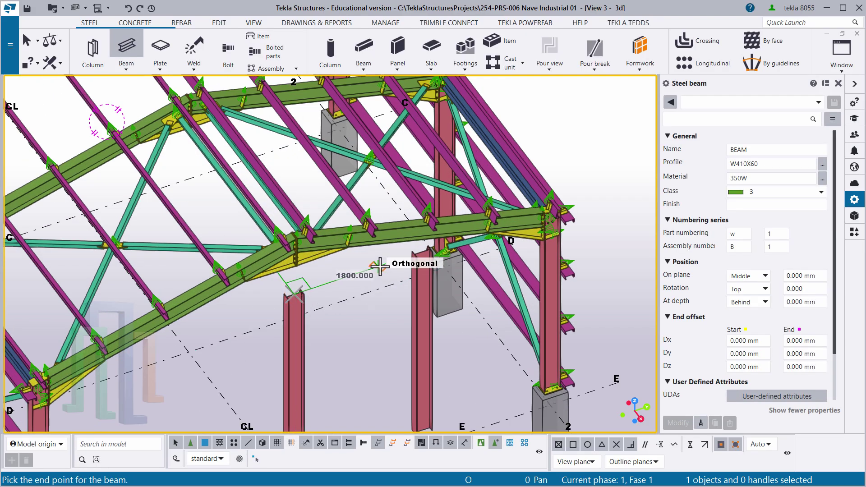
click(419, 251)
right_click(377, 336)
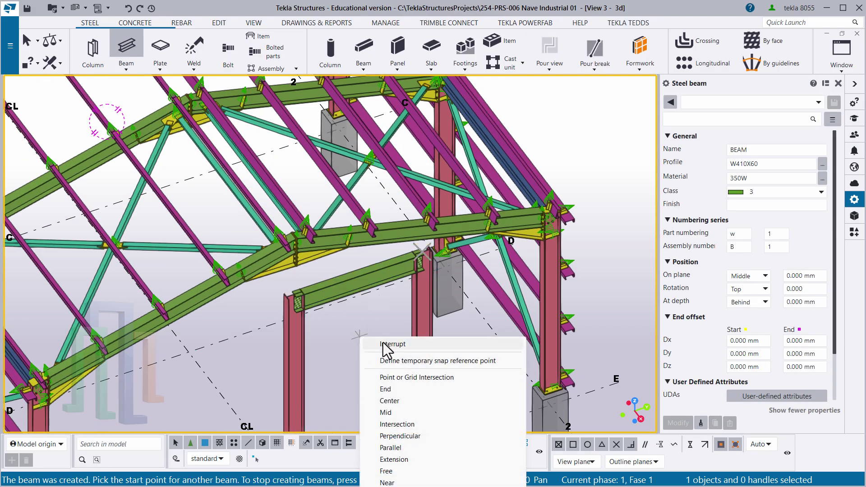
click(377, 344)
scroll(397, 316, down, 5)
mouse_move(429, 296)
ctrl+middle_down()
mouse_move(424, 282)
mouse_move(418, 294)
ctrl+middle_up()
scroll(418, 290, down, 1)
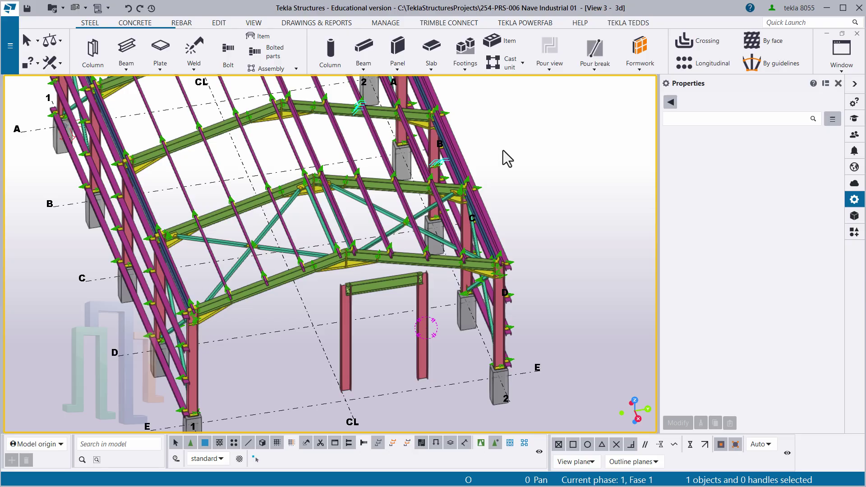
- Review the + Ya fabricando 01 preset in the numbering settings and close the dialog without applying it
click(317, 23)
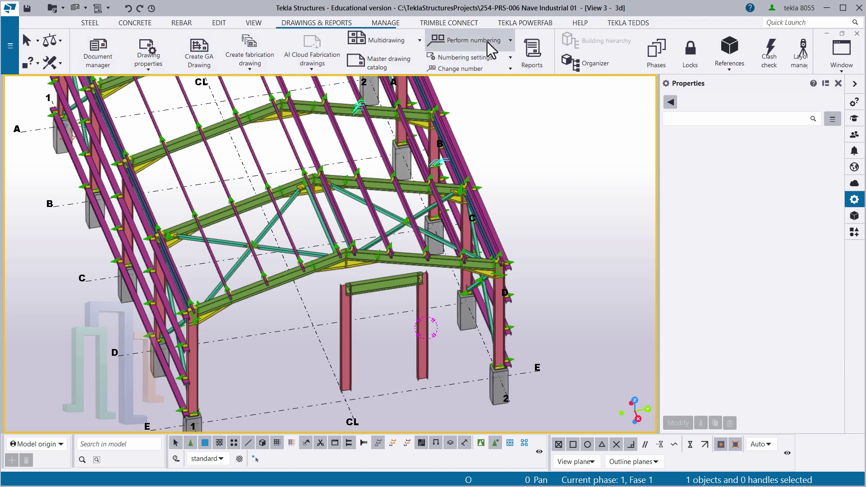
click(471, 58)
click(463, 77)
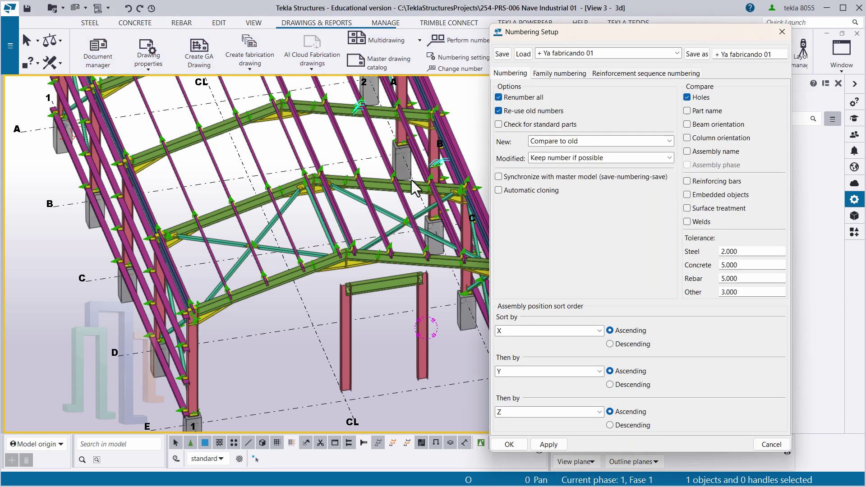
click(596, 53)
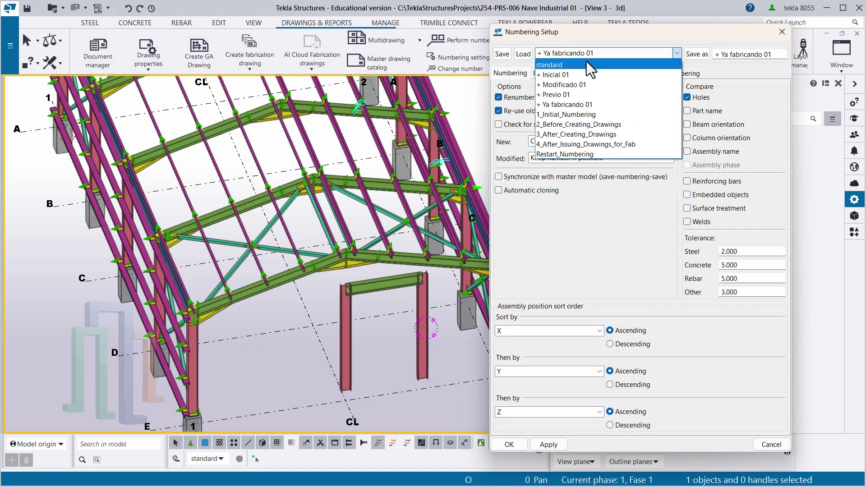
click(581, 105)
click(523, 53)
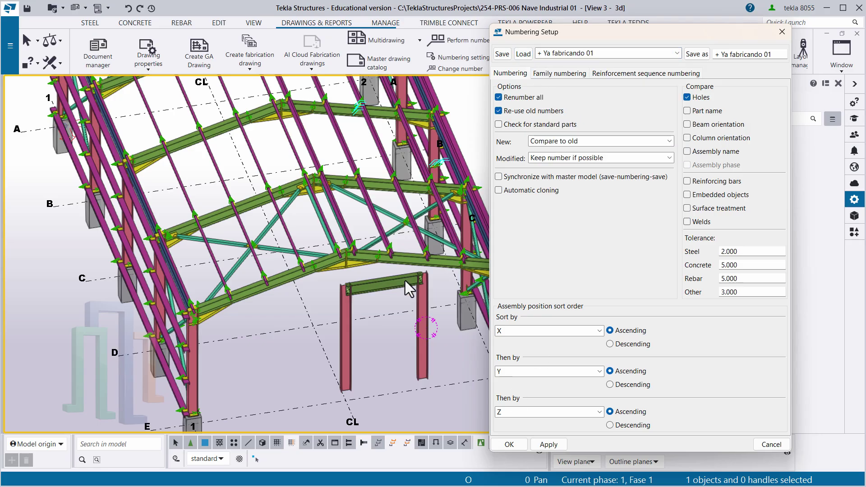
click(782, 31)
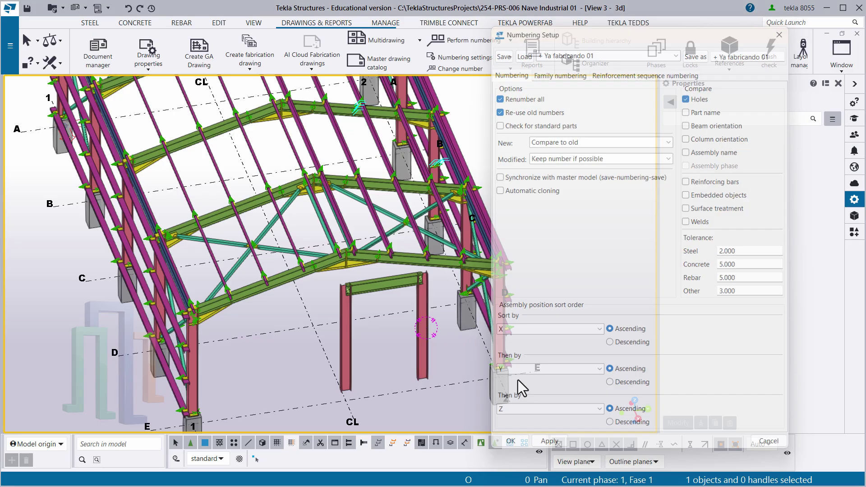
- Set the two new columns' assembly numbering prefix to 2CL and their part numbering prefix to 2cl
scroll(444, 336, up, 2)
middle_drag(404, 347, 325, 329)
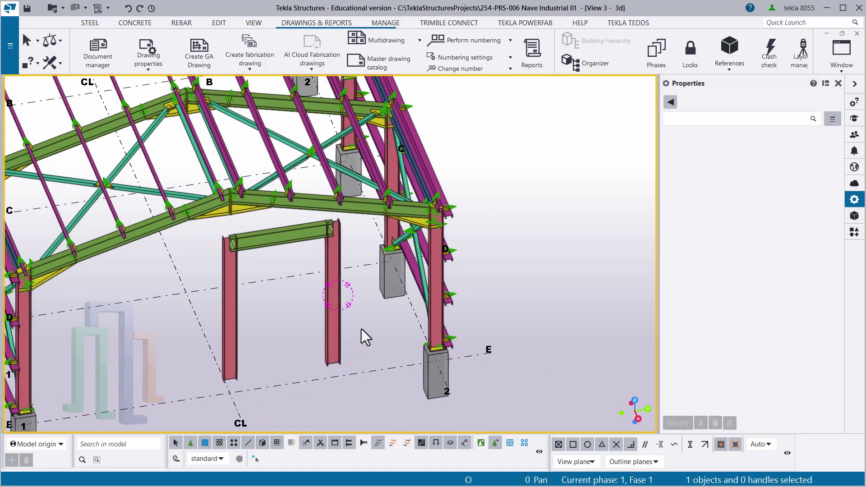
drag(255, 313, 230, 308)
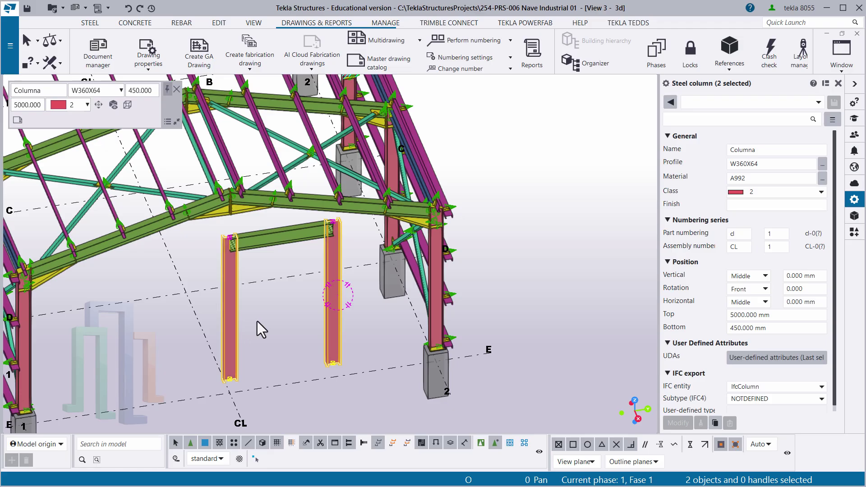
click(730, 246)
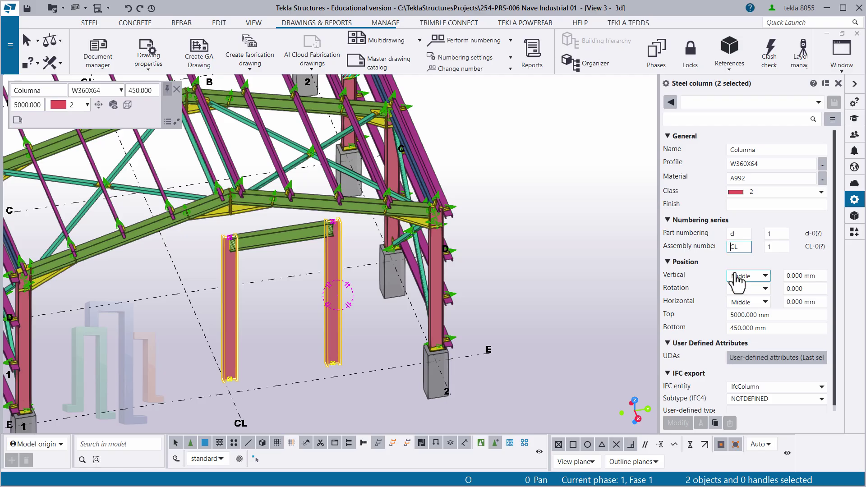
text(2)
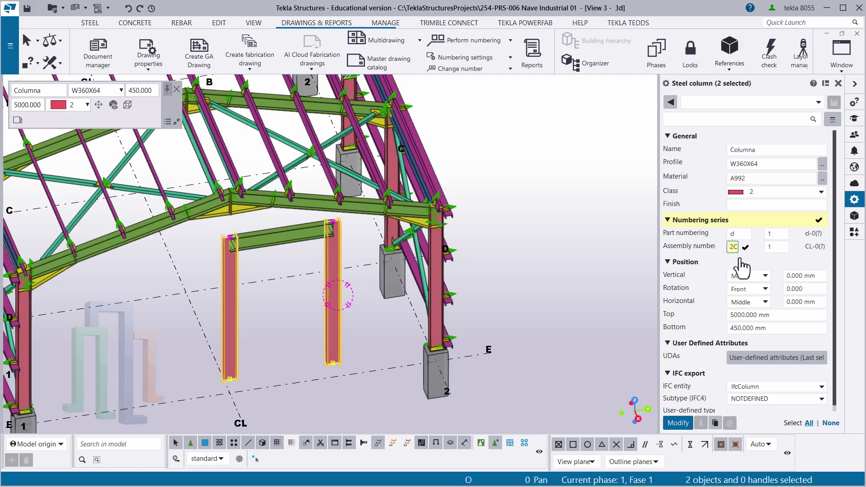
click(731, 233)
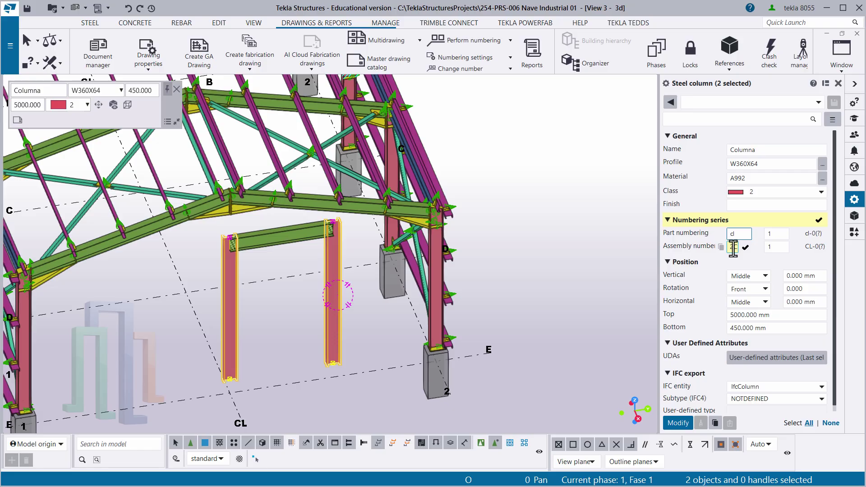
text(2)
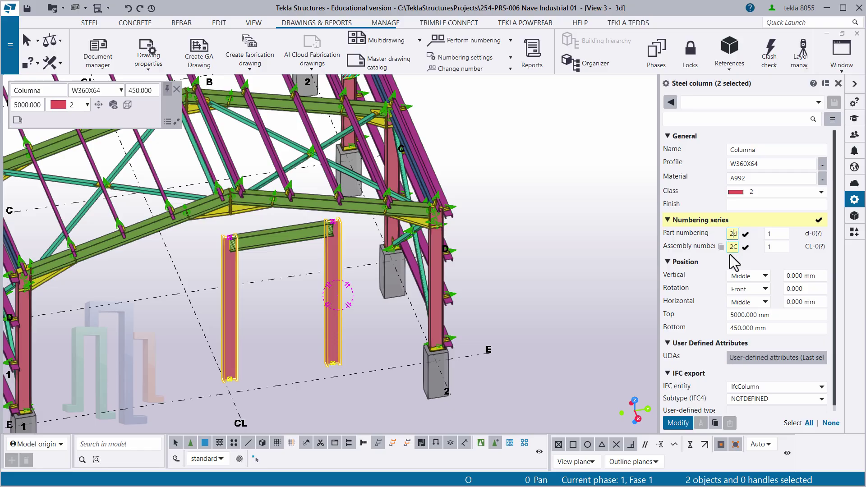
click(678, 423)
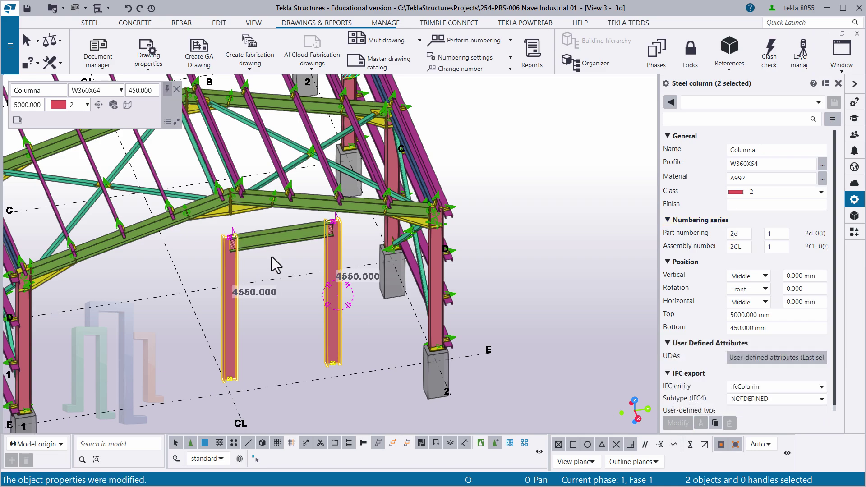
- Apply the saved + Viga 01 properties to the new beam between the two columns, and deselect it
click(270, 239)
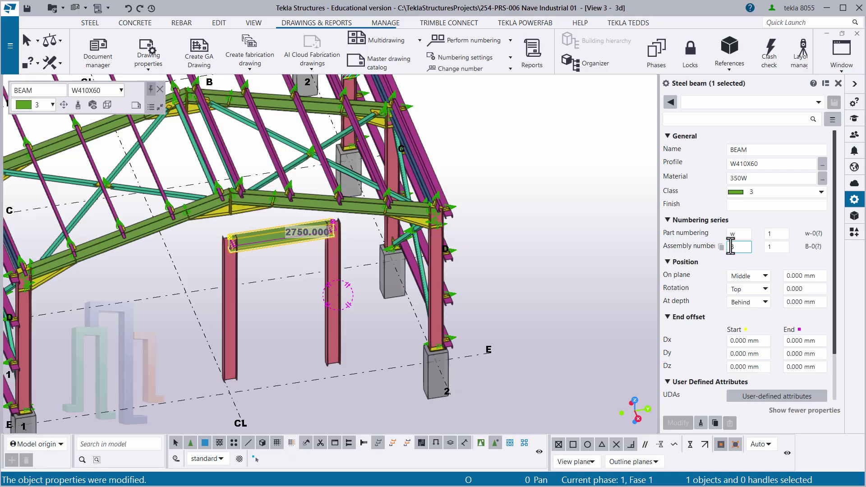
click(280, 266)
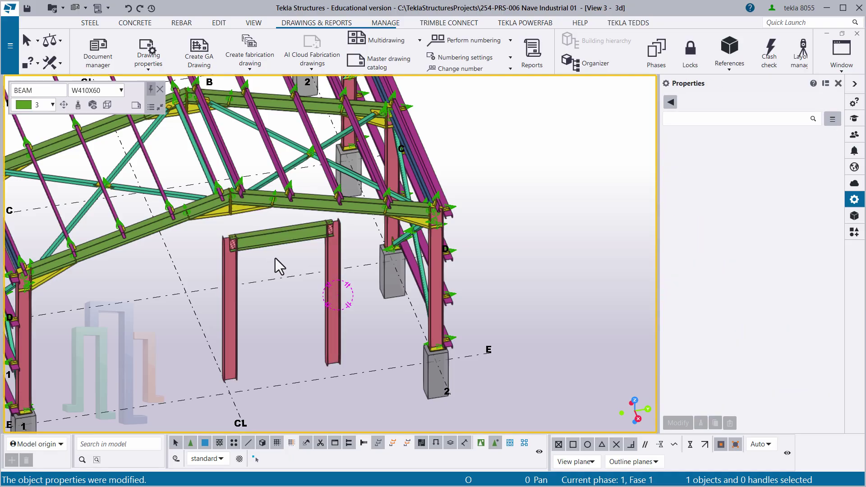
click(285, 236)
click(742, 103)
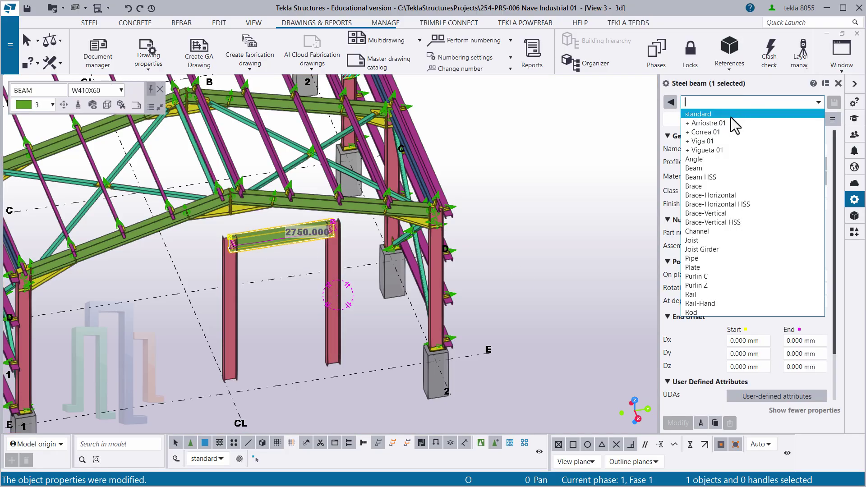
click(721, 141)
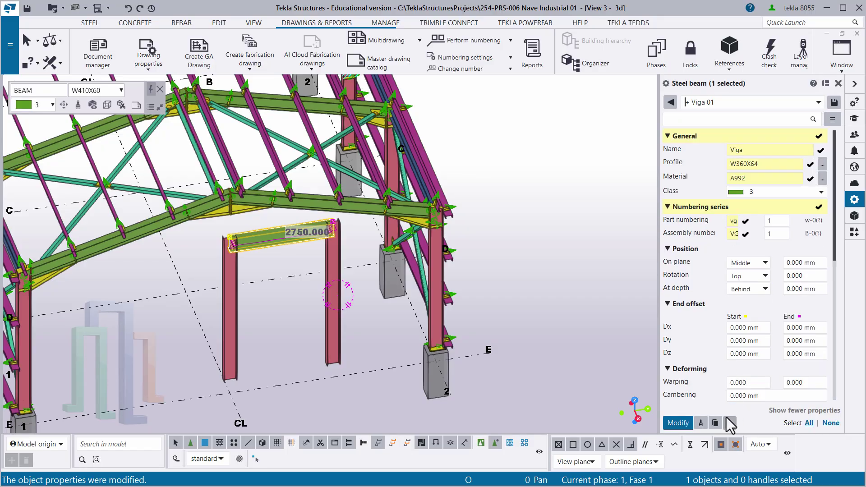
click(678, 422)
click(284, 268)
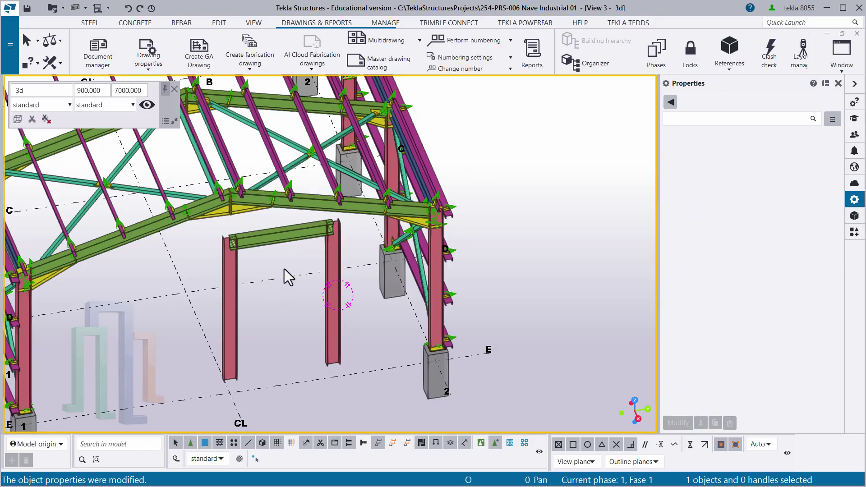
- Set the new beam's assembly numbering prefix to 2VG and its part numbering prefix to 2vg, and deselect it
click(281, 233)
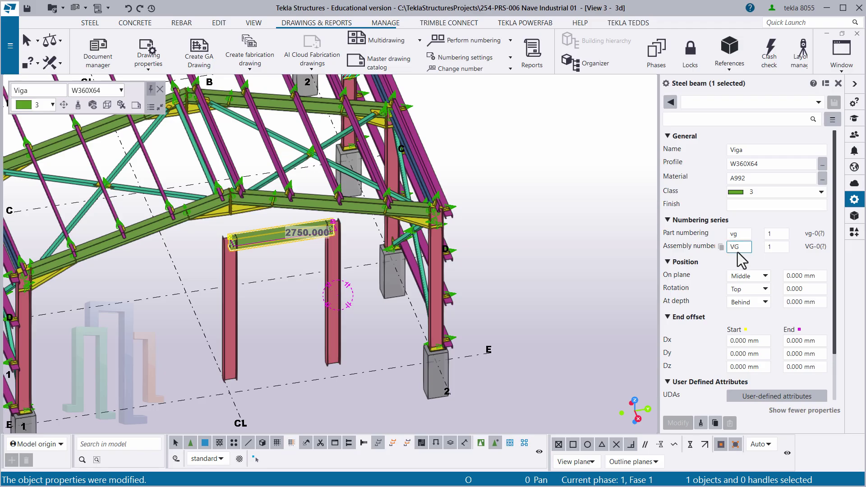
text(2)
click(729, 233)
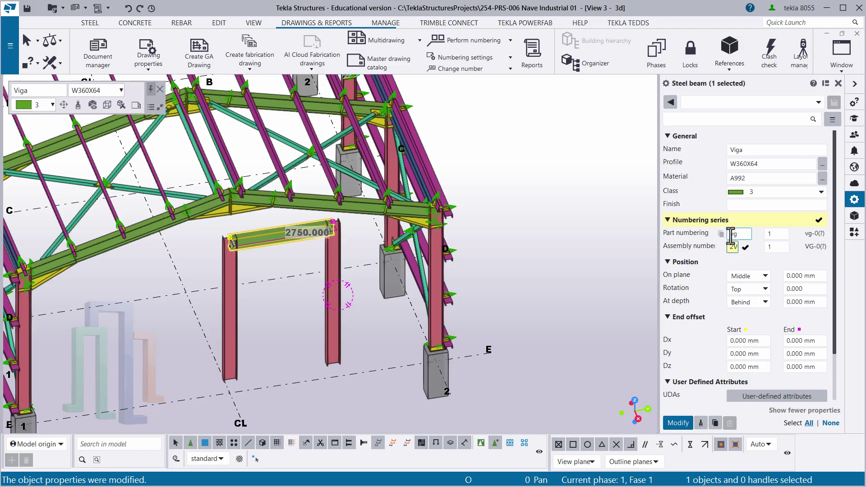
text(2)
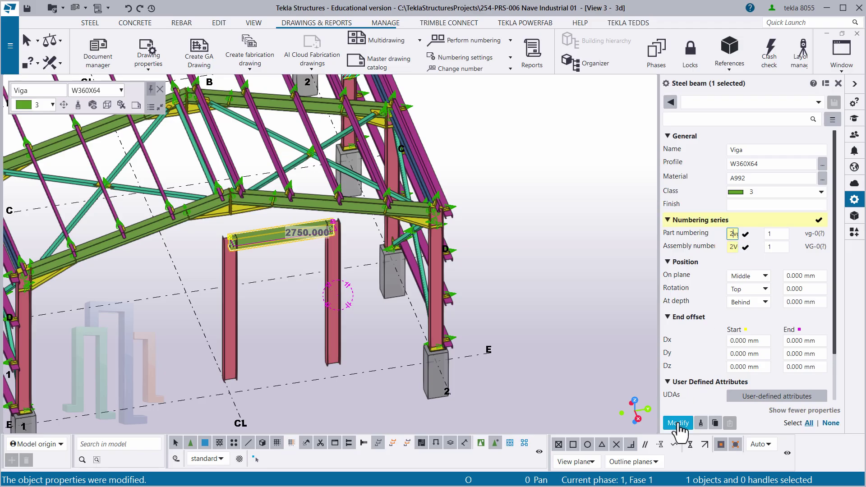
click(679, 424)
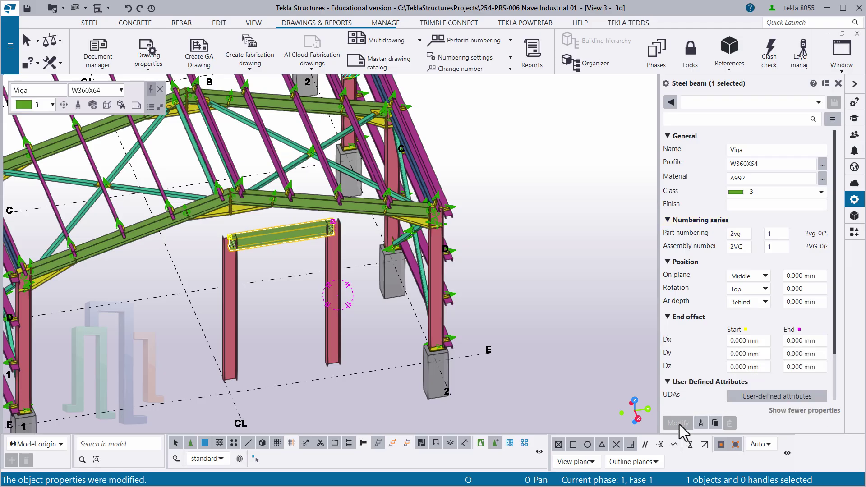
click(534, 283)
scroll(520, 255, down, 3)
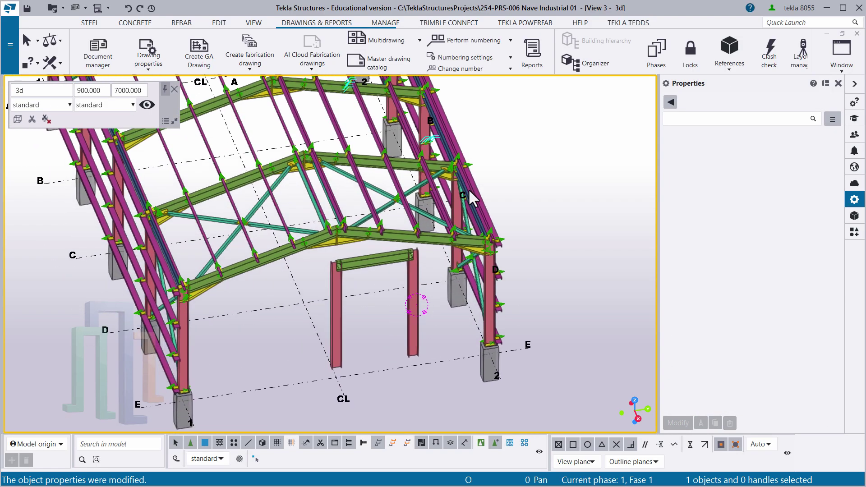
- Load the + Ya fabricando 01 preset in the numbering settings and apply it
click(468, 39)
click(474, 40)
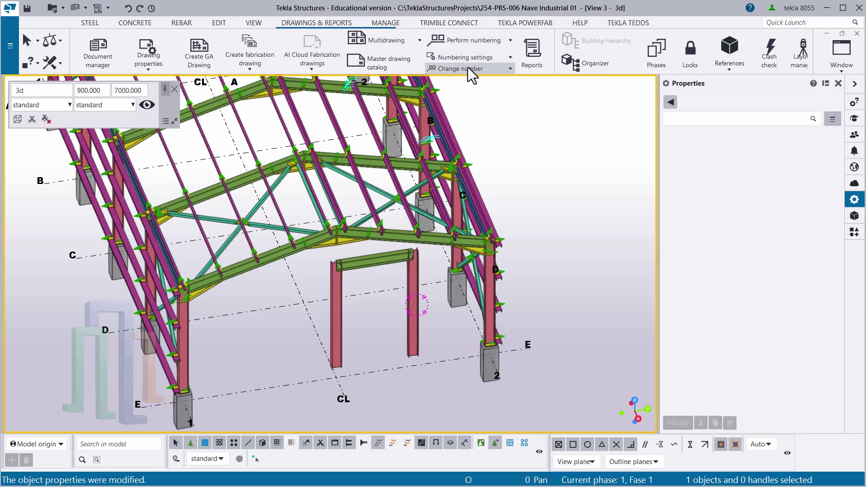
click(471, 60)
click(471, 81)
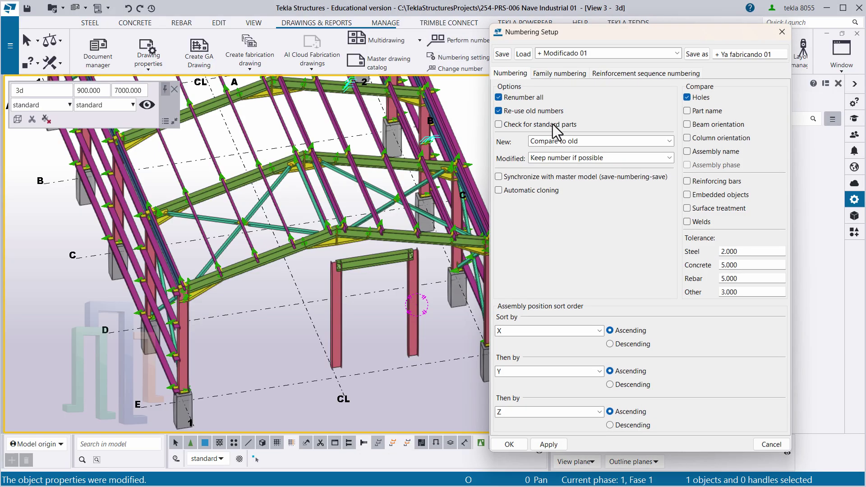
click(587, 56)
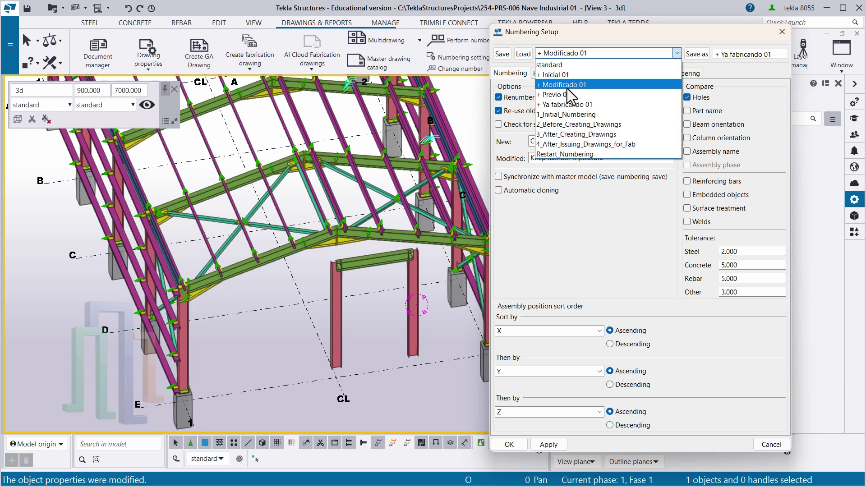
click(559, 106)
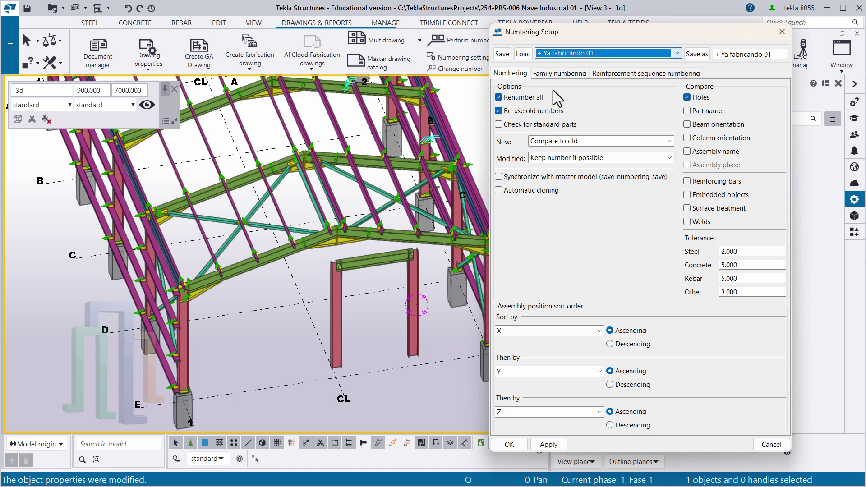
click(524, 54)
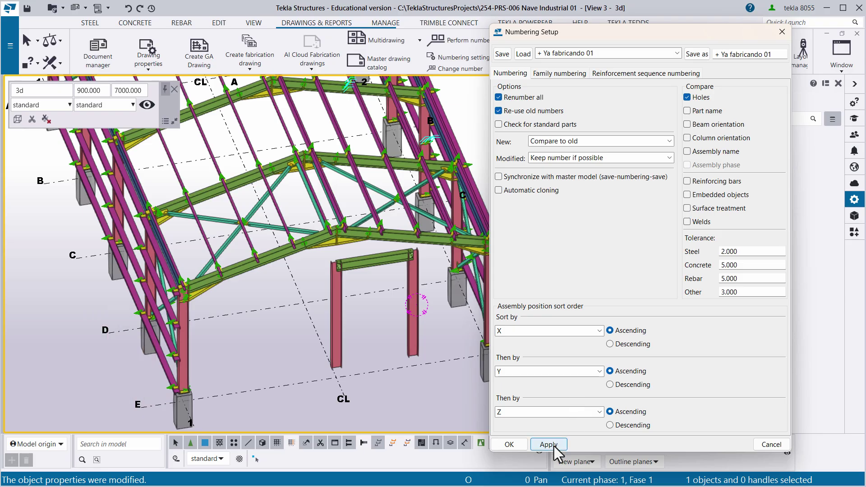
click(510, 444)
- Number the modified objects, accepting the renumbering of all parts, and assign the previewed numbers
click(474, 42)
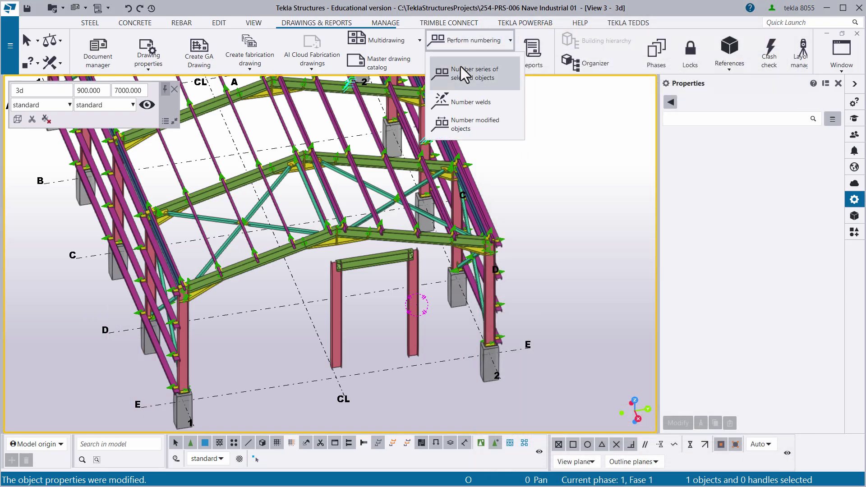
click(474, 123)
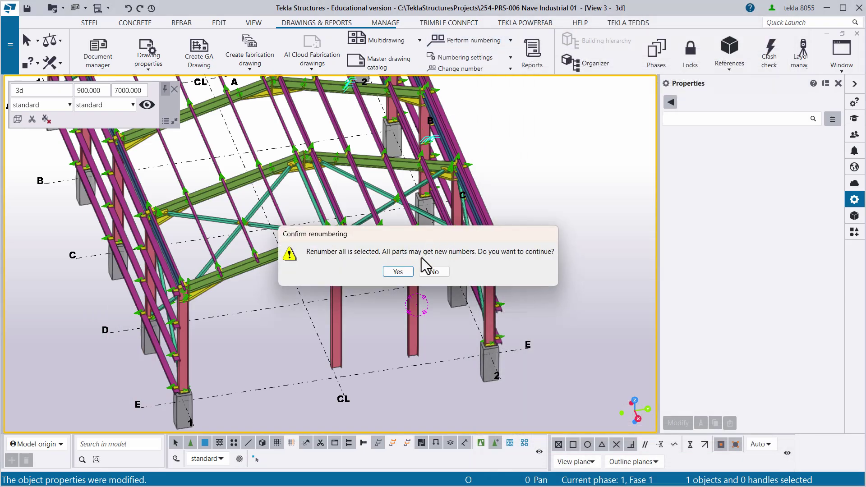
click(404, 269)
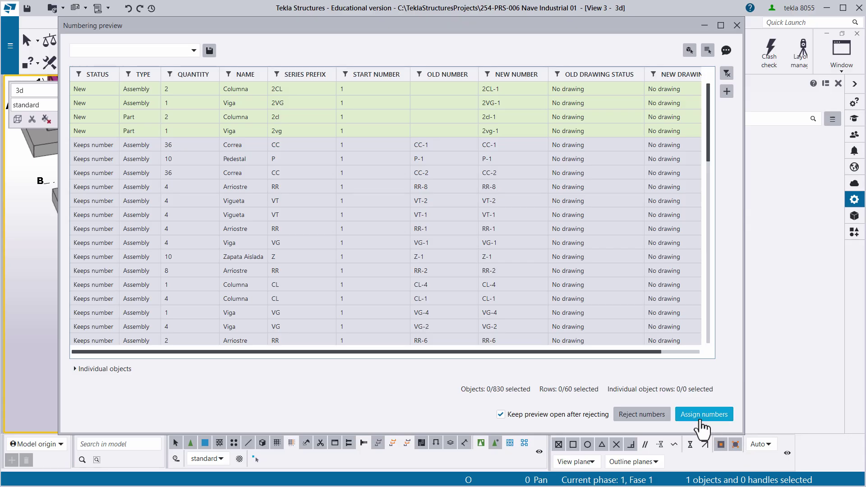
click(721, 414)
- Create the Assembly or Part Id list report from all objects, replacing the existing report file
key(Right)
key(Right)
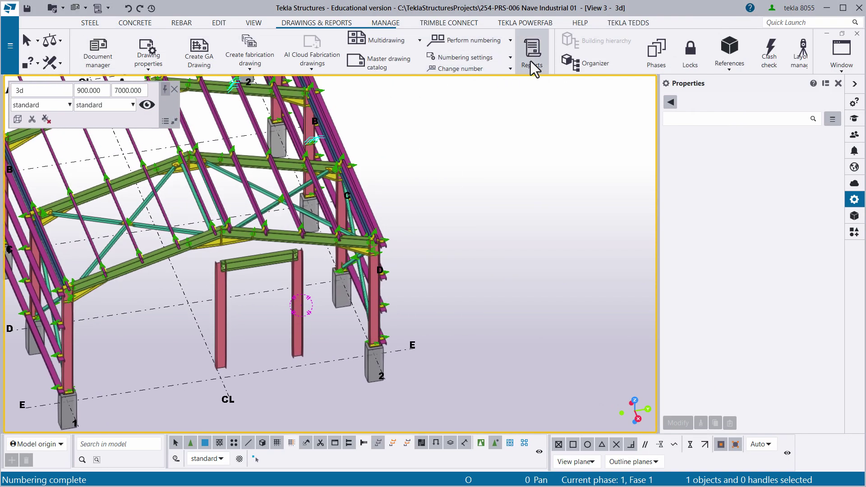
click(531, 62)
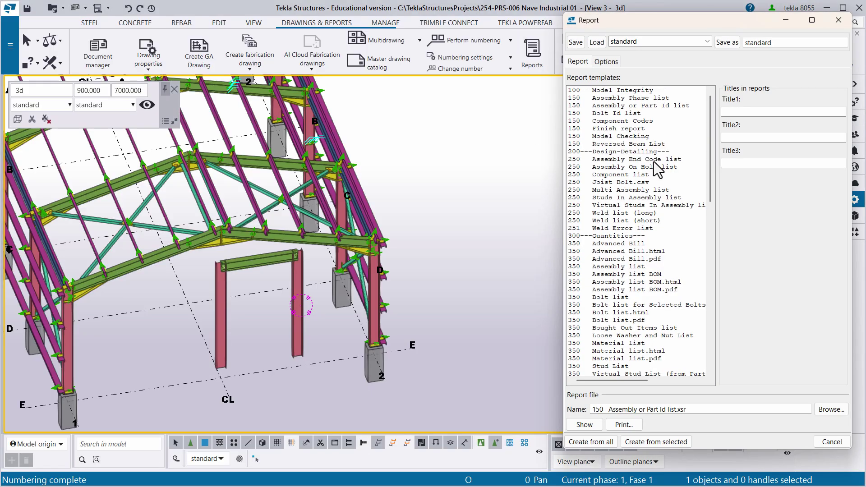
click(617, 107)
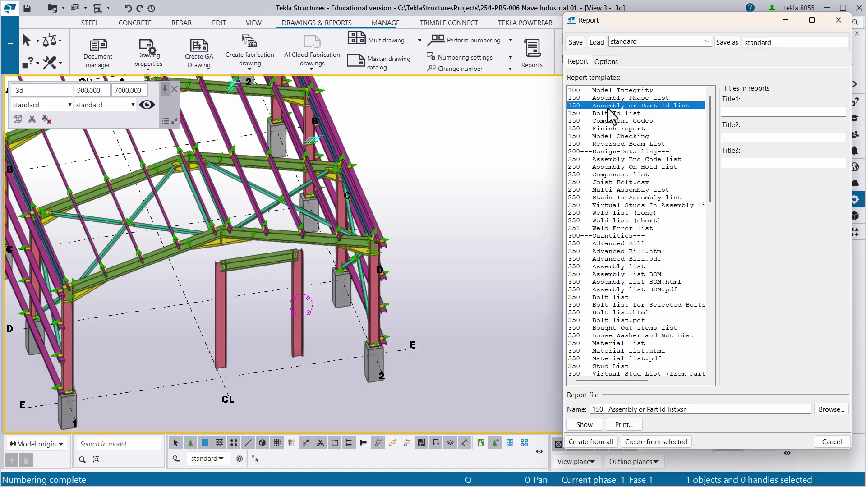
click(603, 441)
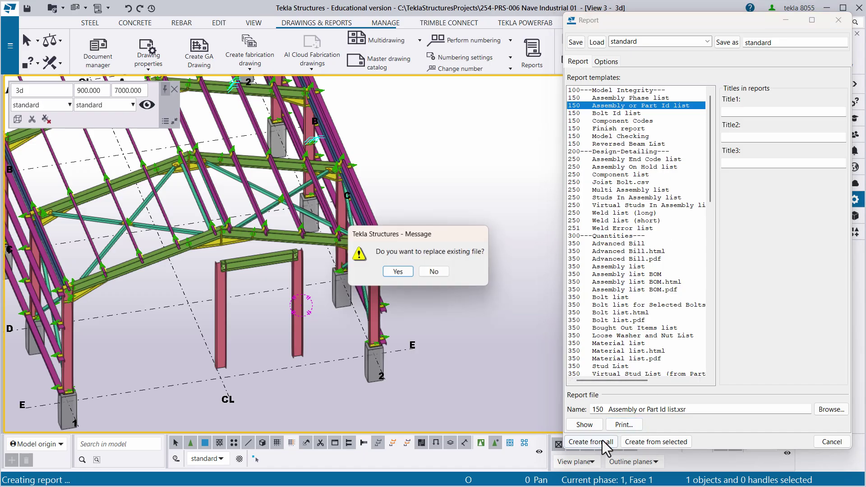
click(388, 274)
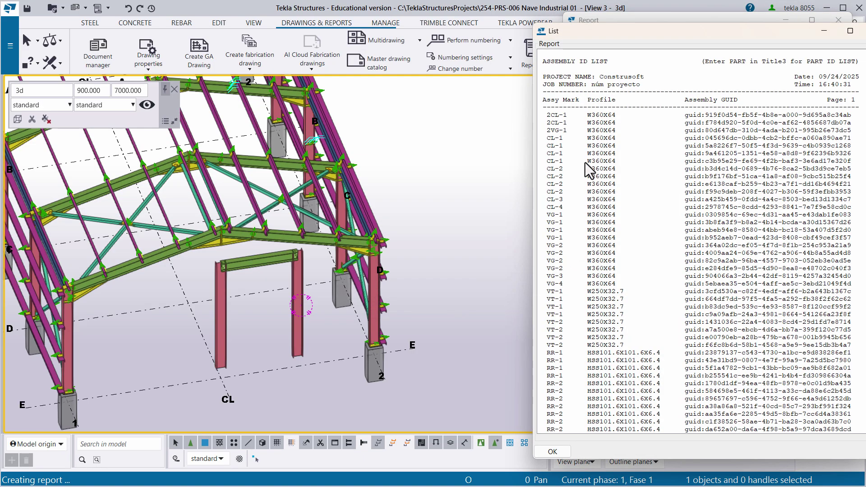
- Locate the two 2CL-1 columns and the 2VG-1 beam in the model from their rows in the assembly ID list
click(561, 118)
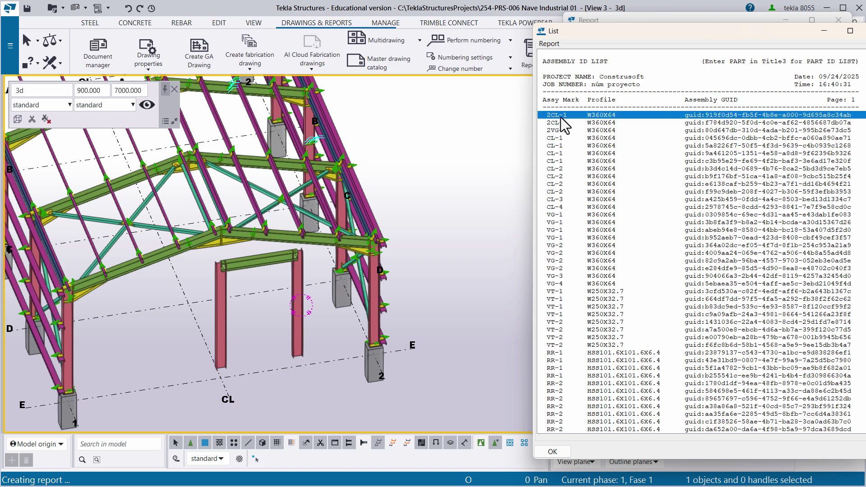
click(559, 123)
click(559, 116)
click(559, 124)
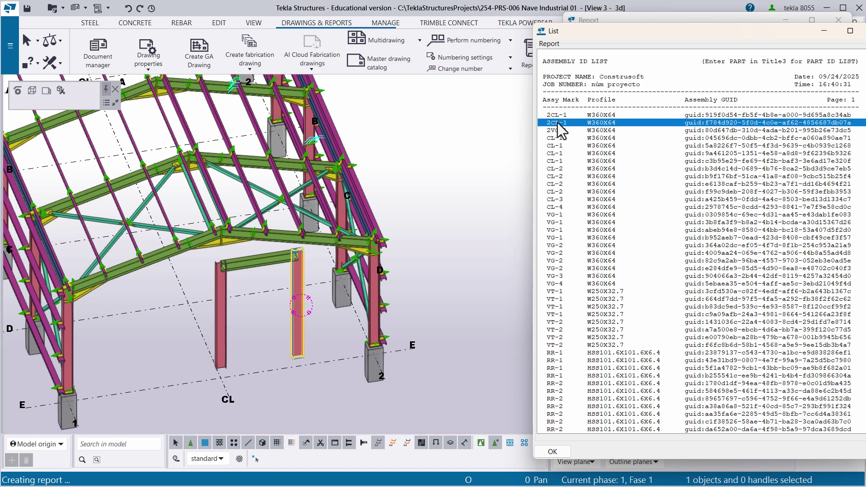
click(562, 118)
click(564, 131)
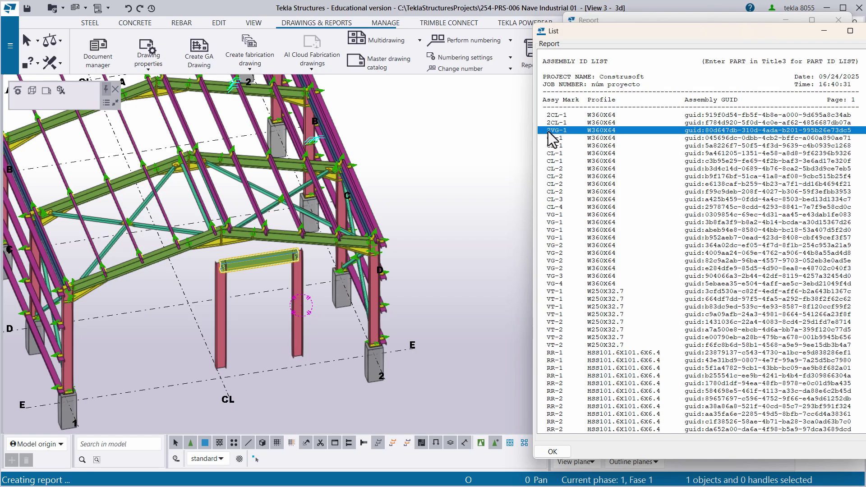
click(548, 123)
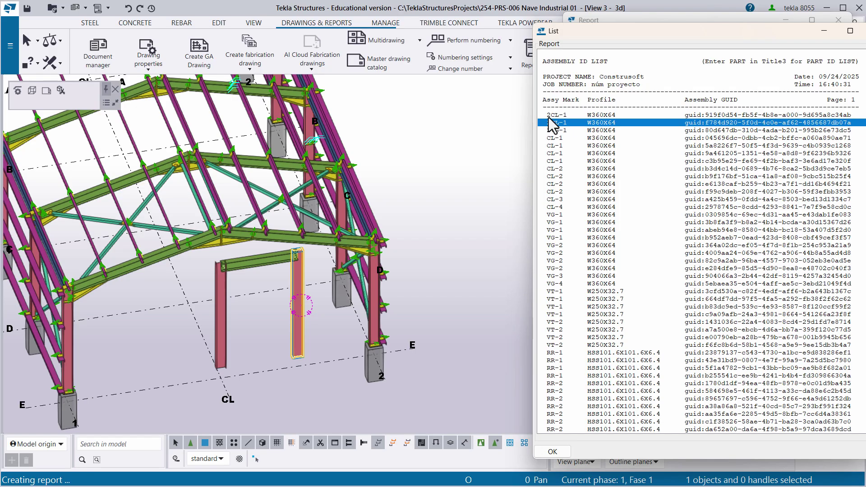
click(549, 116)
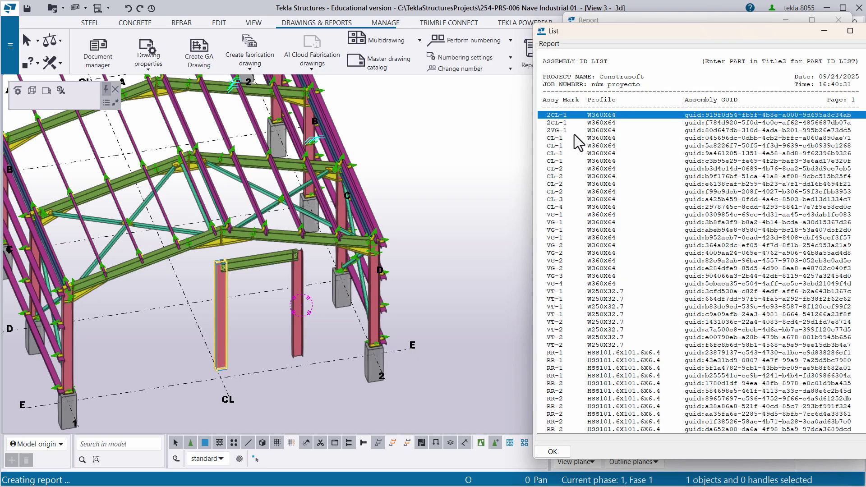
click(558, 124)
click(559, 115)
click(556, 130)
- Highlight the original assemblies from the CL-1 rows through the first RR-1 rows of the list in the model, and deselect them
drag(568, 153, 572, 360)
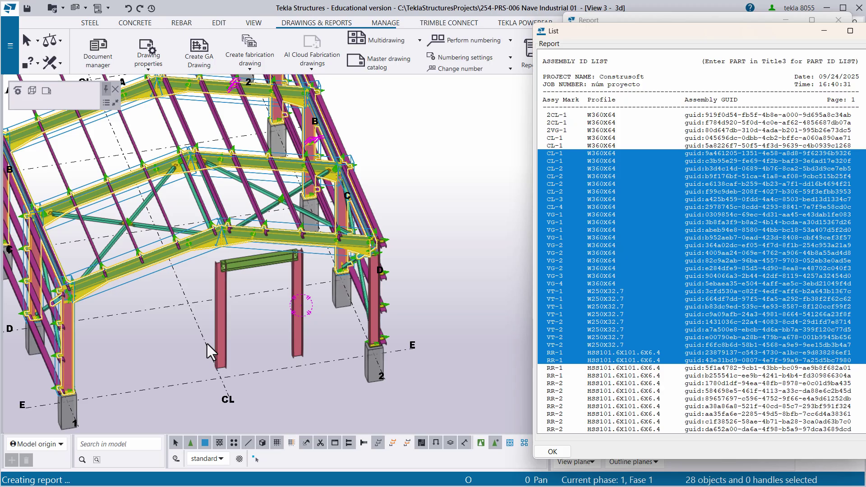
click(257, 348)
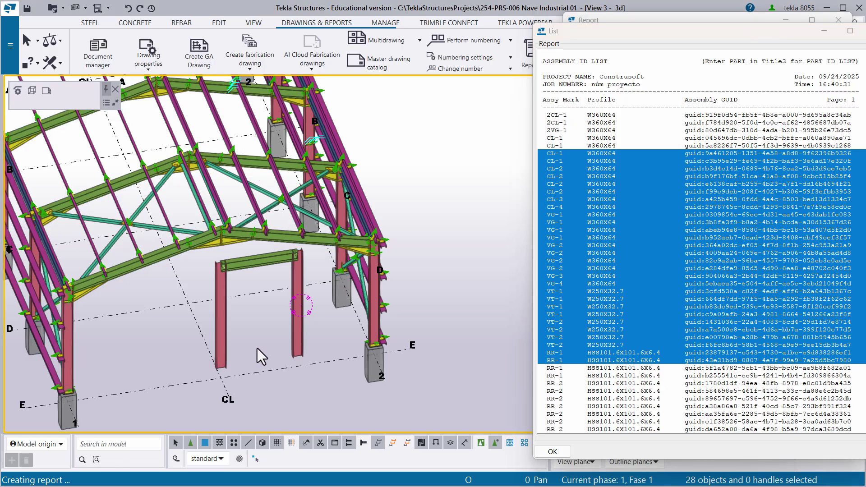
ctrl+middle_drag(257, 348, 337, 344)
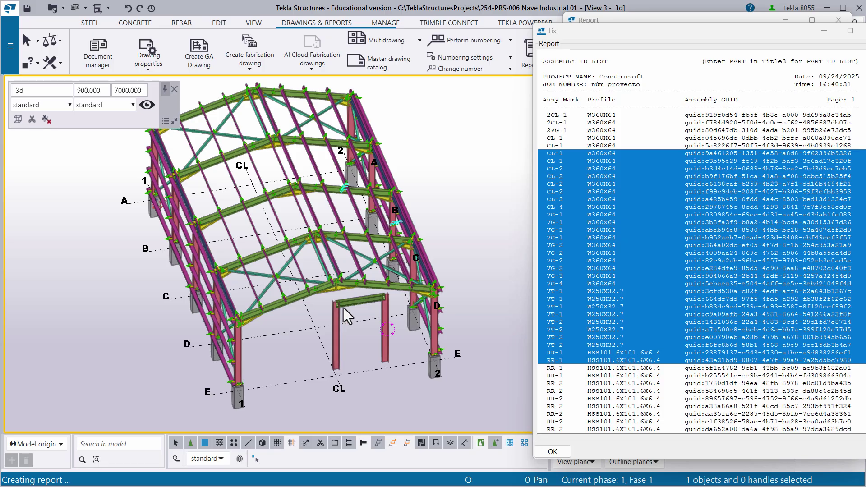